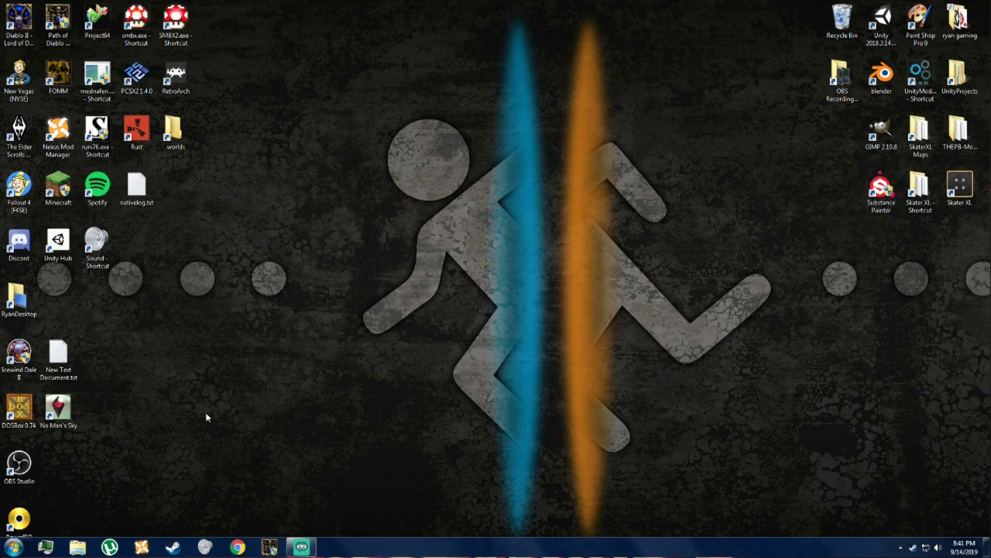
Step: Browse Documents > Allegorithmic > Substance Painter > shelf > textures in a file browser, then close it
left_click(78, 548)
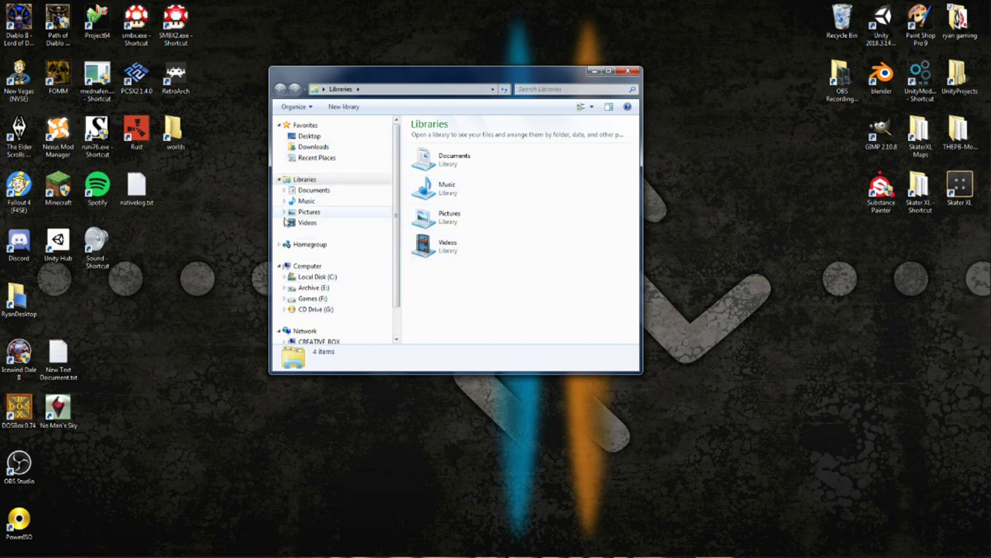
left_click(316, 190)
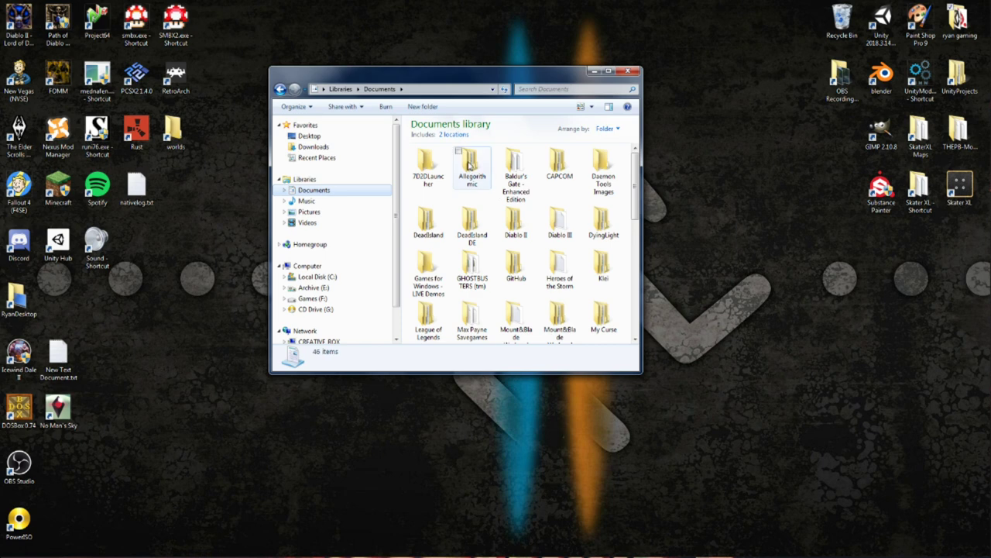
double_click(469, 163)
double_click(426, 161)
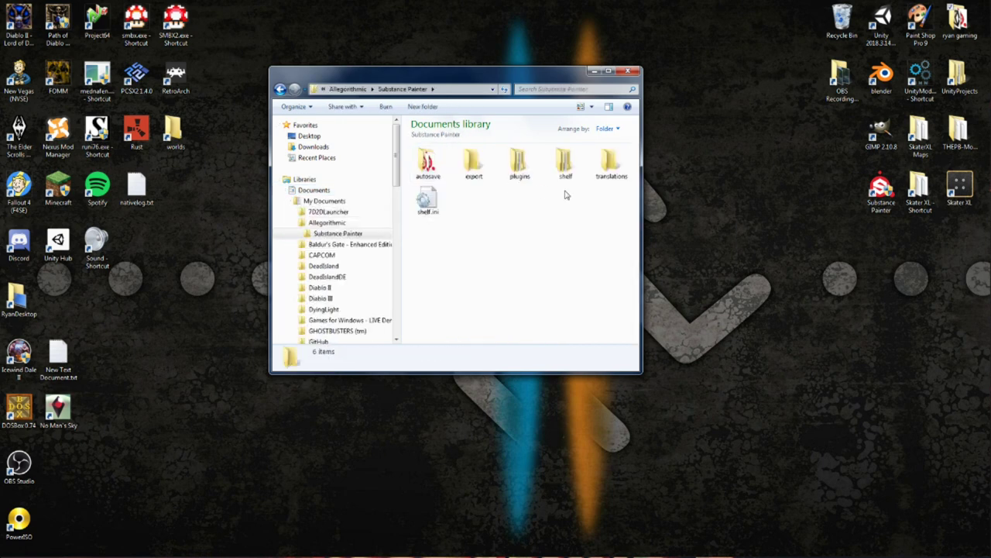
double_click(565, 164)
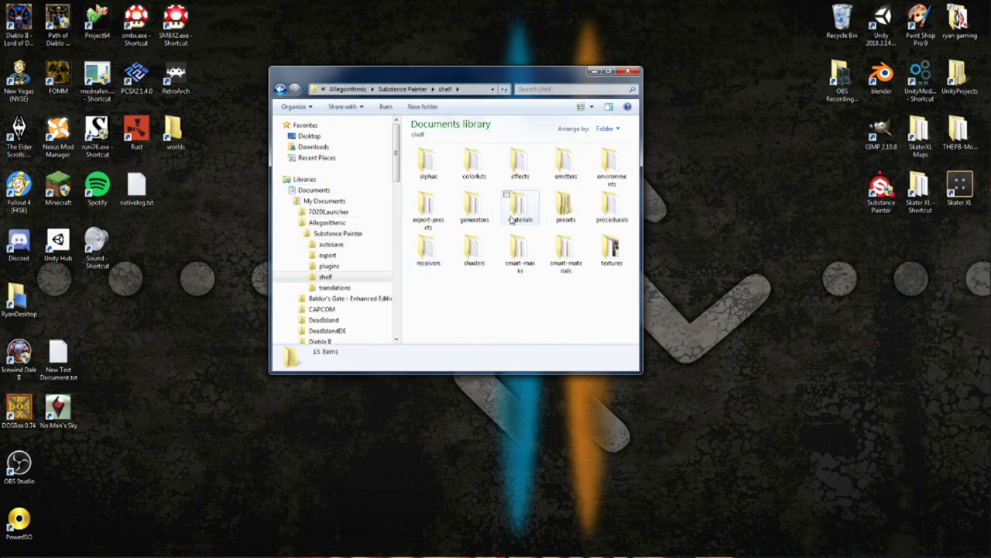
left_click(612, 262)
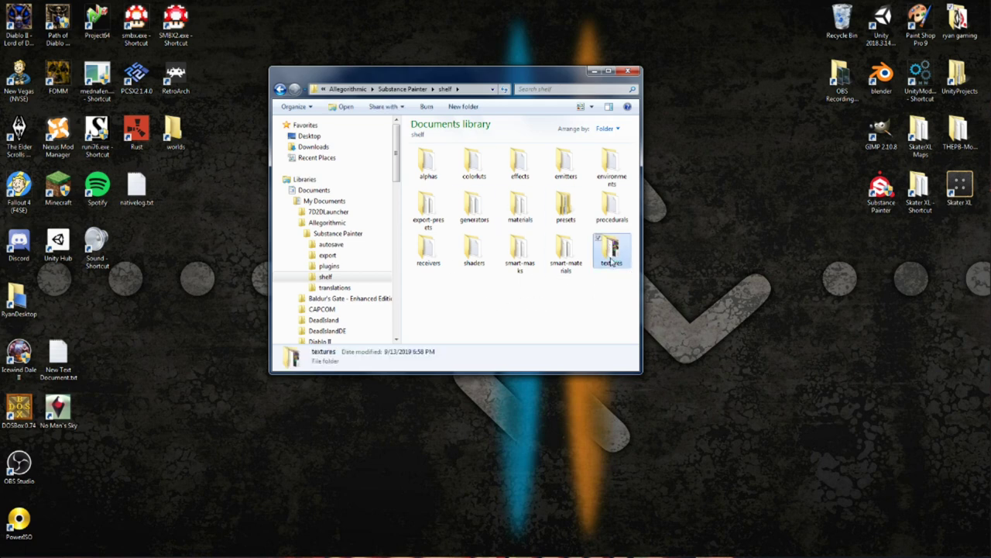
double_click(612, 261)
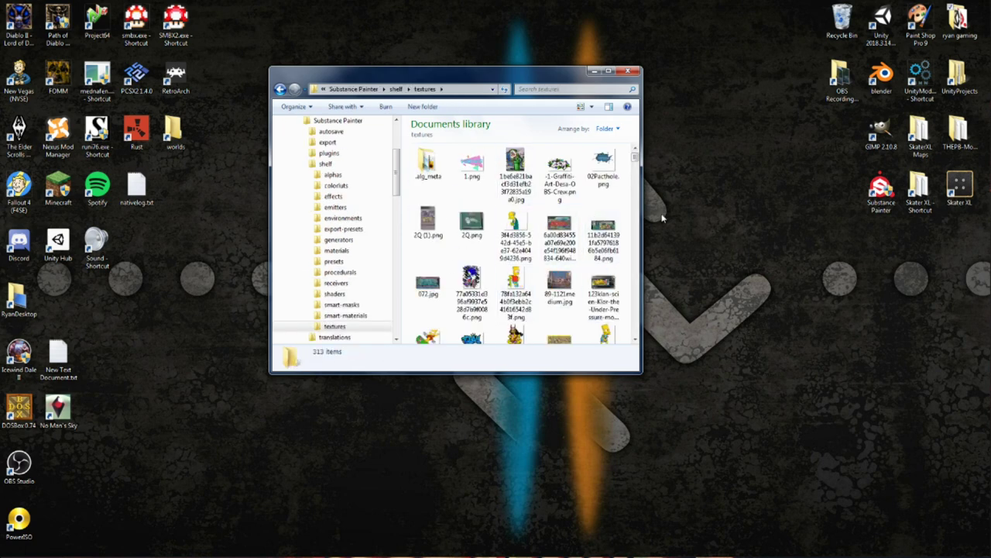
left_click(395, 89)
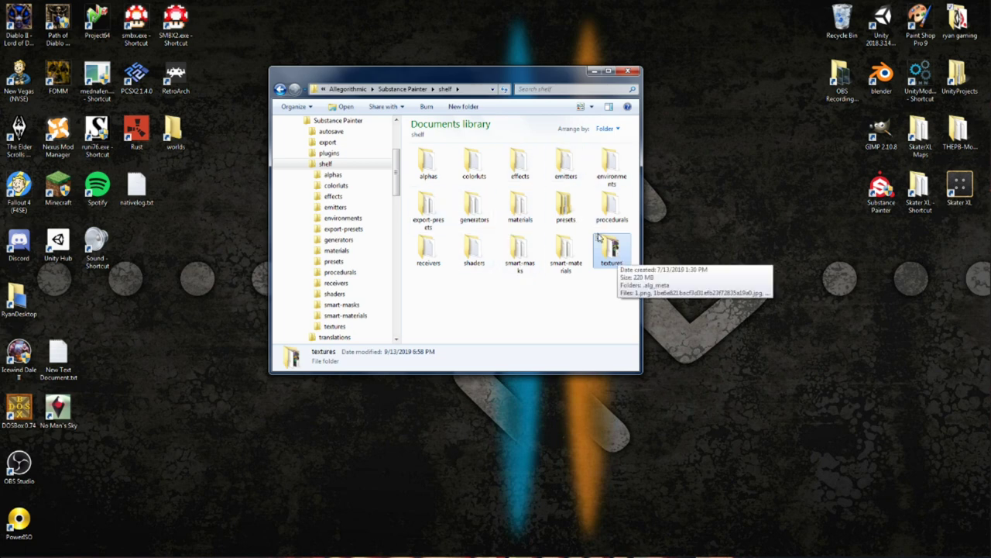
left_click(628, 72)
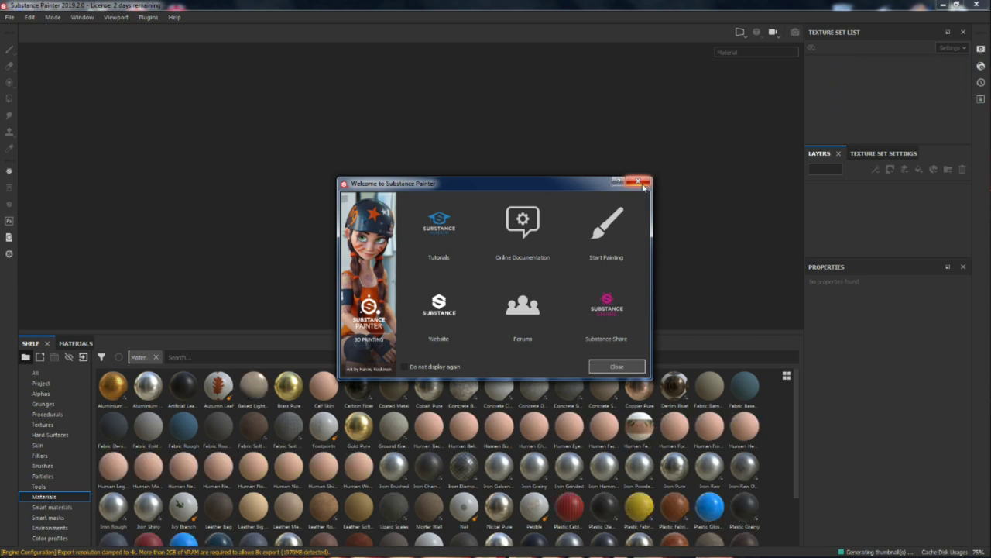
Step: Dismiss the welcome screen and look through File > Recent Files
left_click(643, 185)
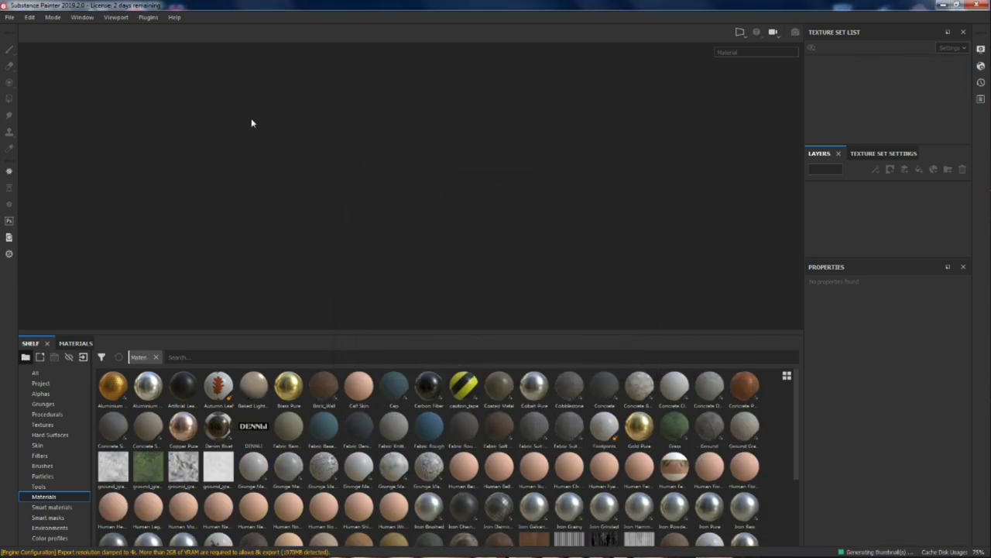
left_click(16, 22)
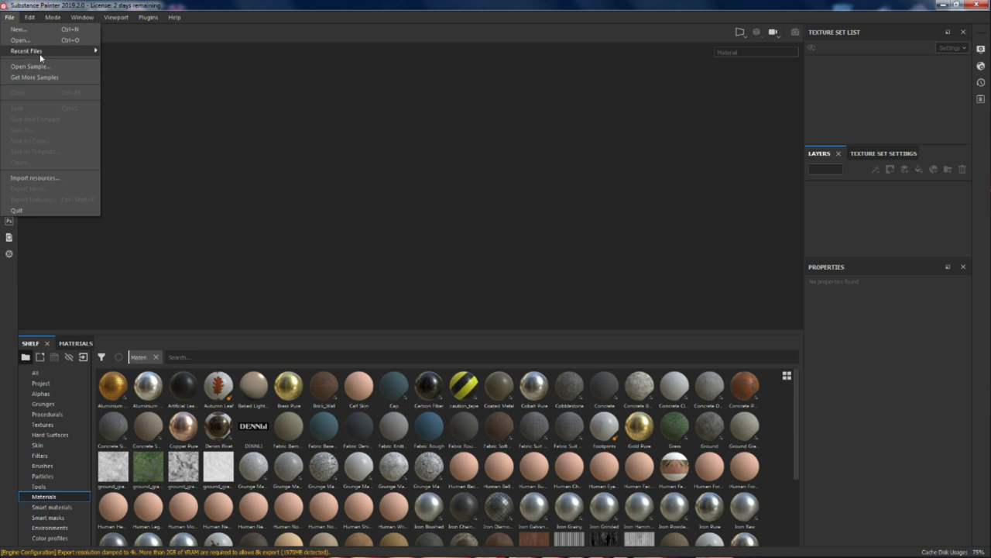
mouse_move(40, 54)
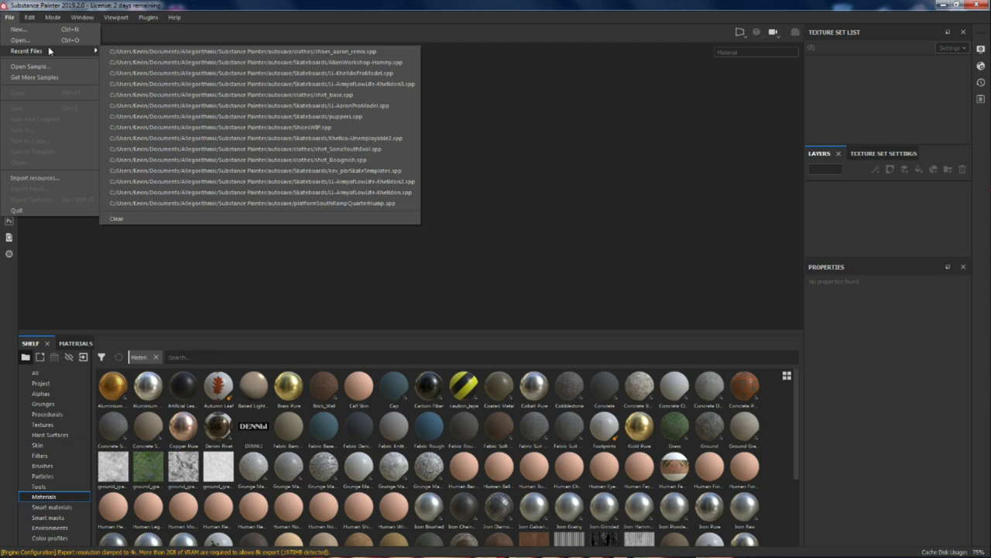
left_click(9, 17)
left_click(9, 17)
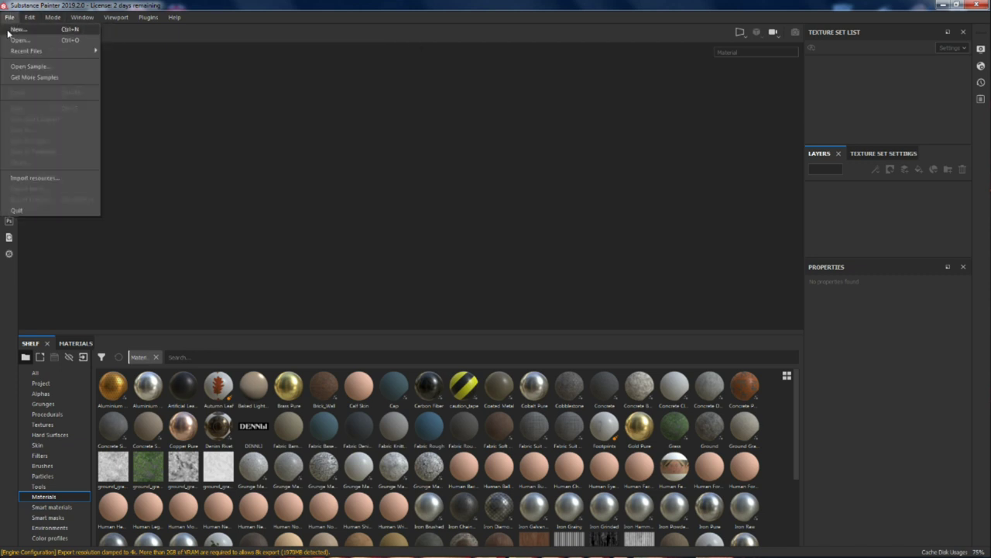
Step: Create a new Unity 5 project at 2048 resolution using the Shirt.fbx mesh from the clothings folder
left_click(12, 31)
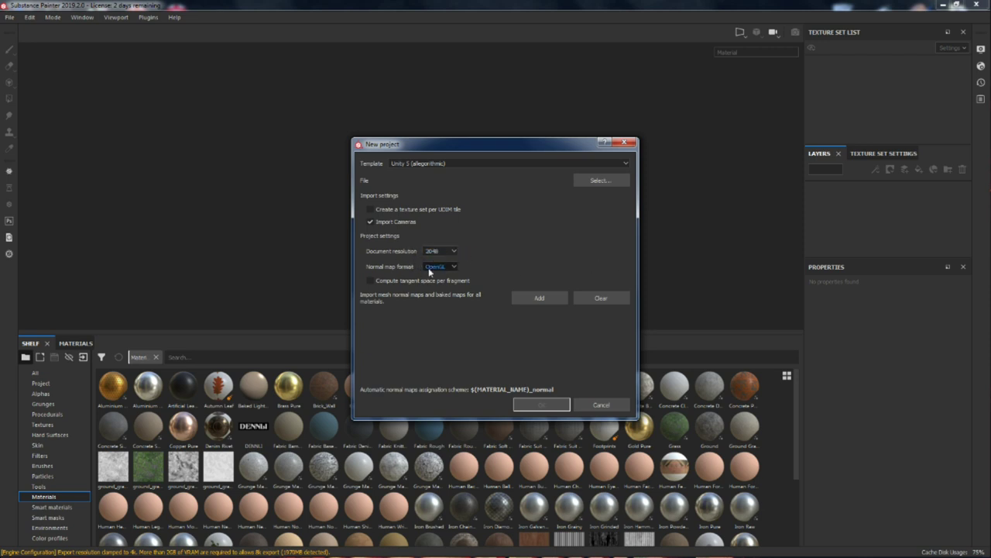
left_click(607, 184)
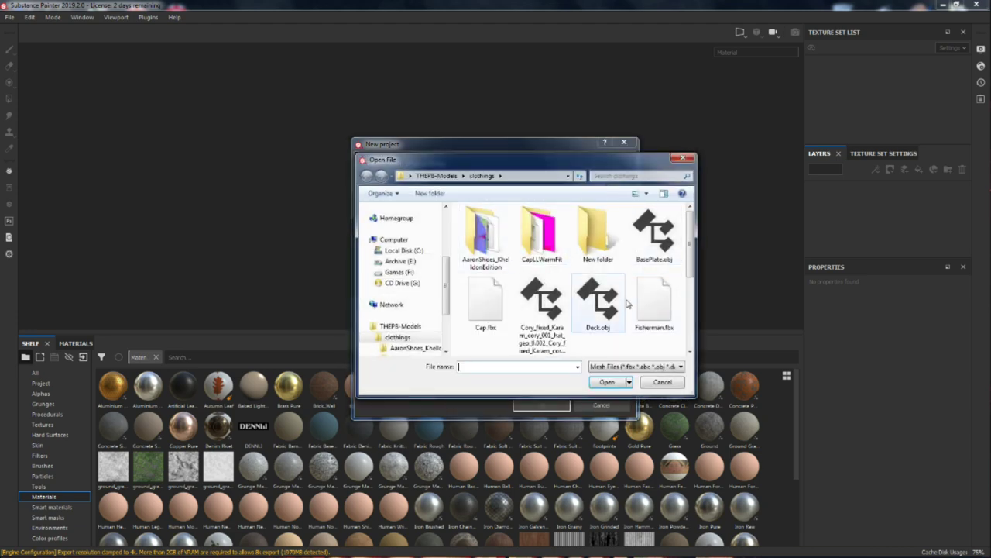
scroll(688, 243, "down", 2)
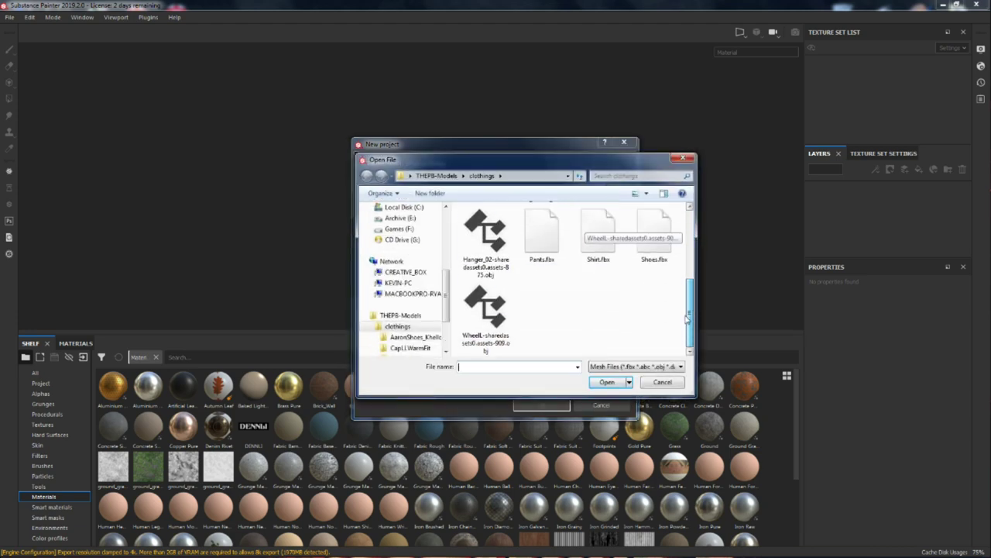
scroll(689, 236, "up", 3)
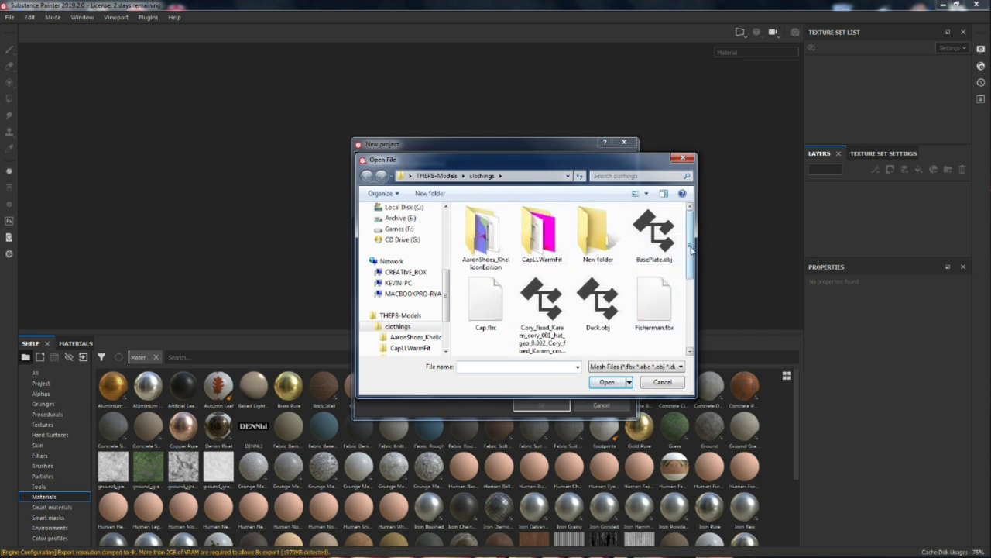
scroll(691, 269, "down", 1)
scroll(691, 268, "down", 1)
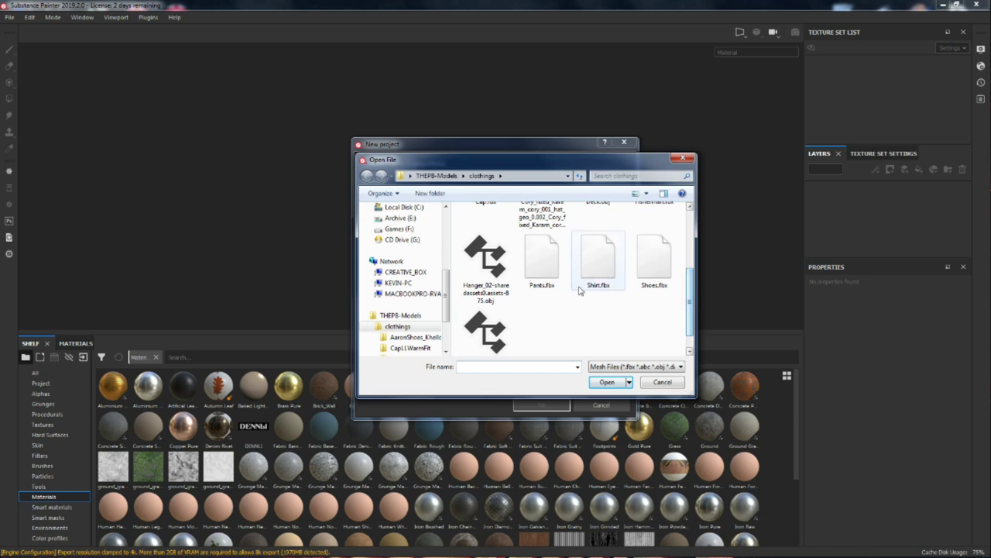
double_click(605, 270)
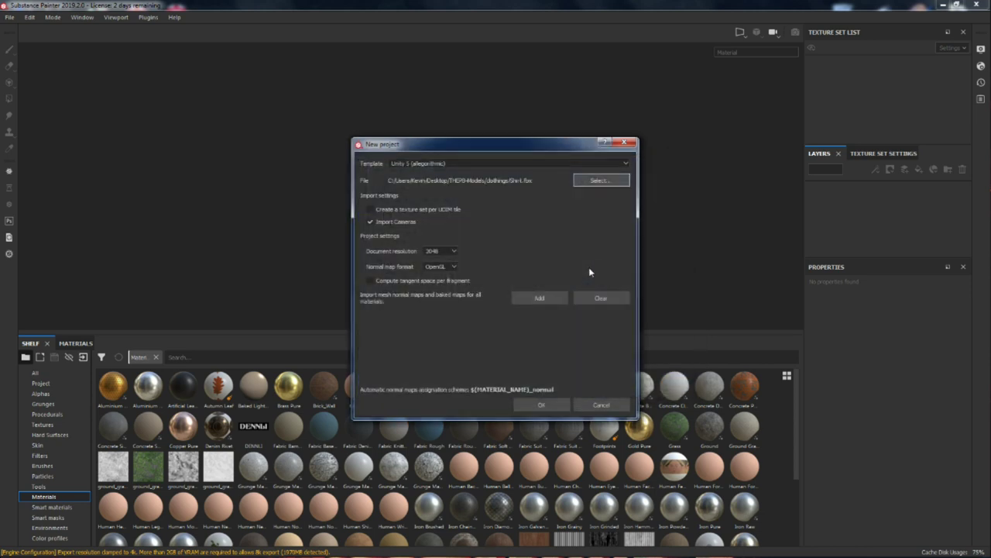
left_click(540, 405)
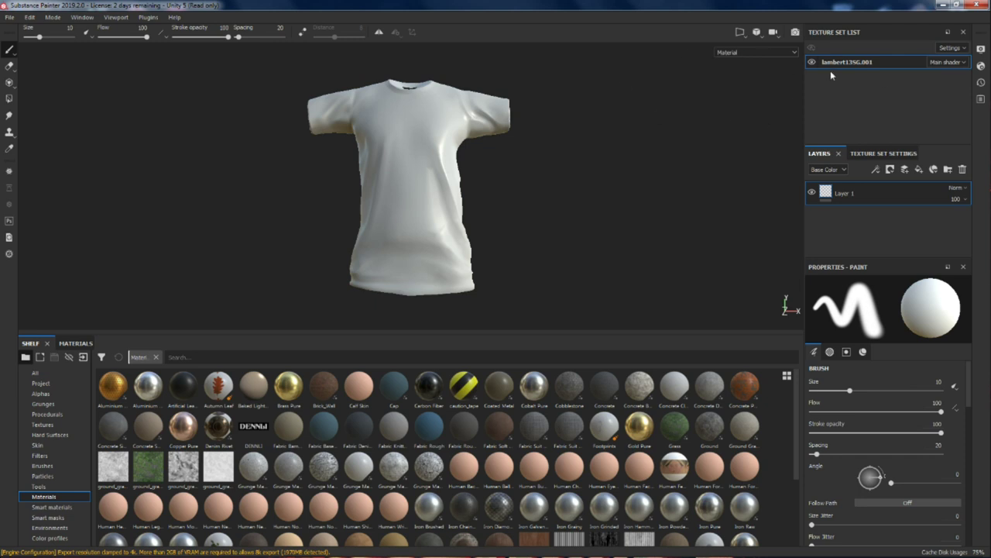
Step: Rename the lambert13SG.001 texture set to Shirt and delete Layer 1
double_click(857, 66)
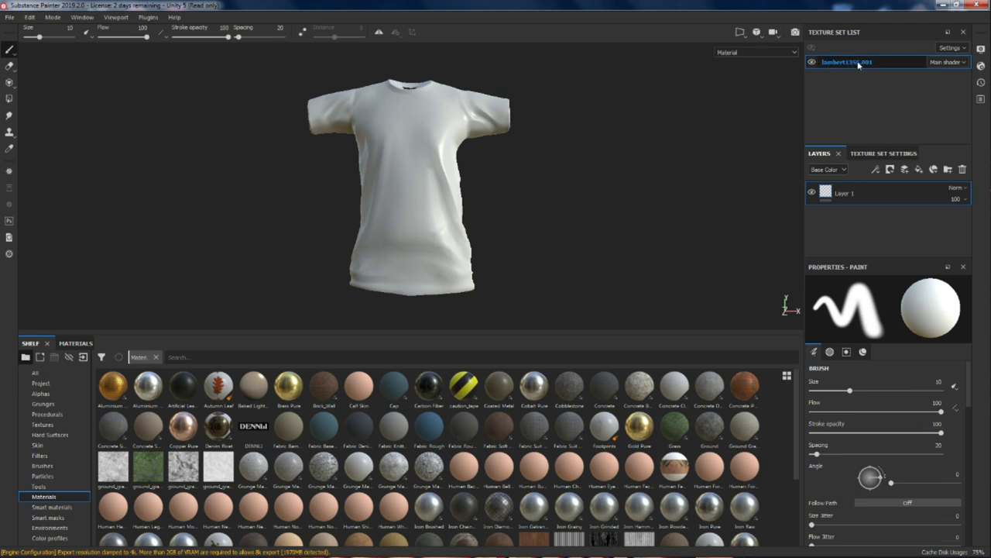
double_click(852, 63)
type("s")
key("Return")
double_click(853, 60)
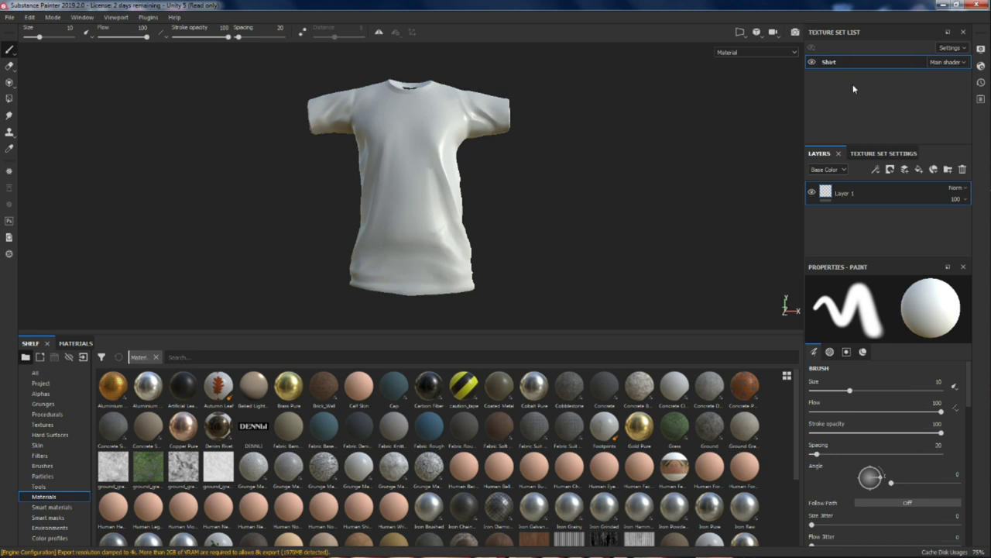
left_click(850, 61)
left_click(963, 170)
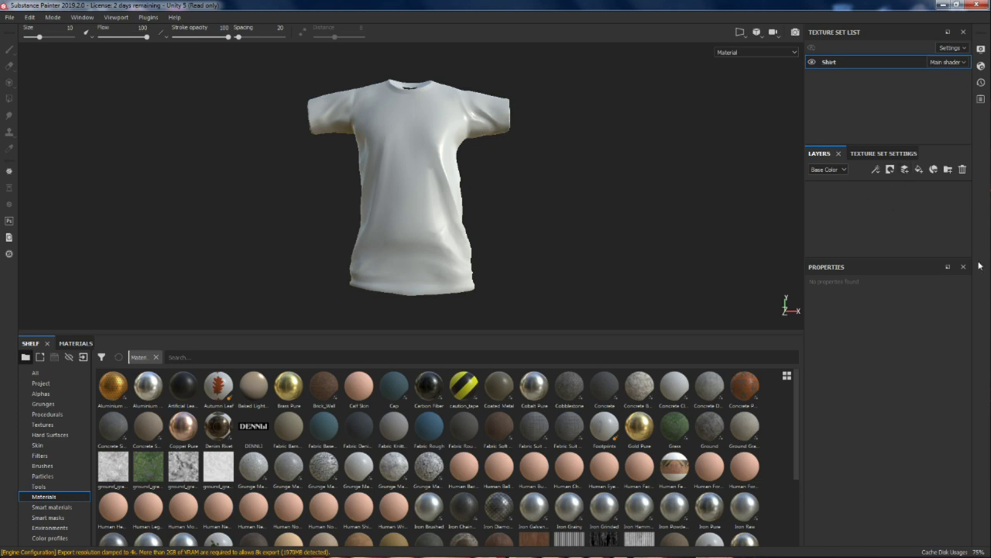
Step: Orbit around the white T-shirt with display settings open and try painting on it
left_click(981, 48)
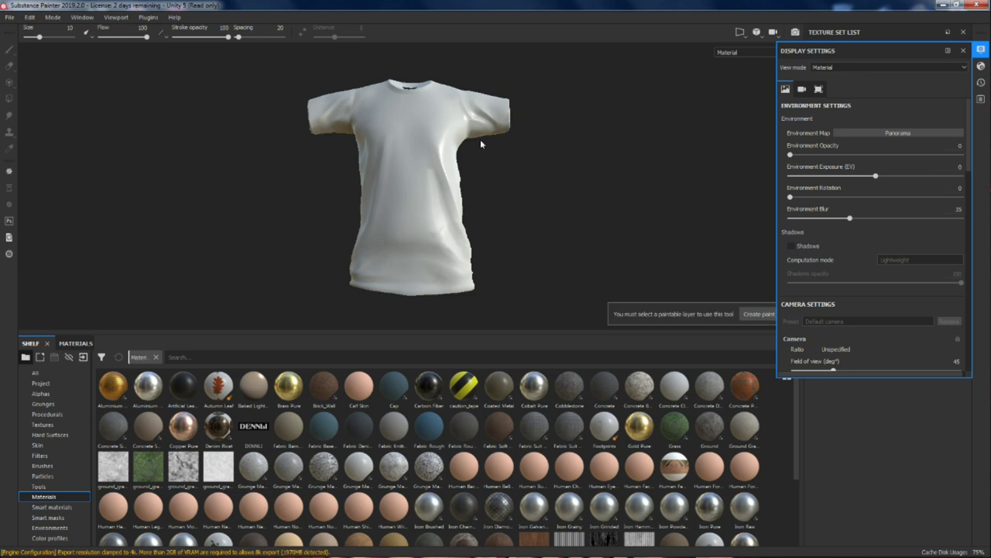
mouse_move(494, 159)
left_mouse_down("alt")
mouse_move(465, 153)
mouse_move(505, 104)
mouse_move(721, 163)
mouse_move(872, 166)
mouse_move(586, 168)
mouse_move(555, 117)
mouse_move(357, 88)
mouse_move(279, 162)
mouse_move(522, 199)
mouse_move(746, 134)
mouse_move(695, 162)
mouse_move(504, 135)
mouse_move(550, 159)
mouse_move(509, 166)
left_mouse_up("alt")
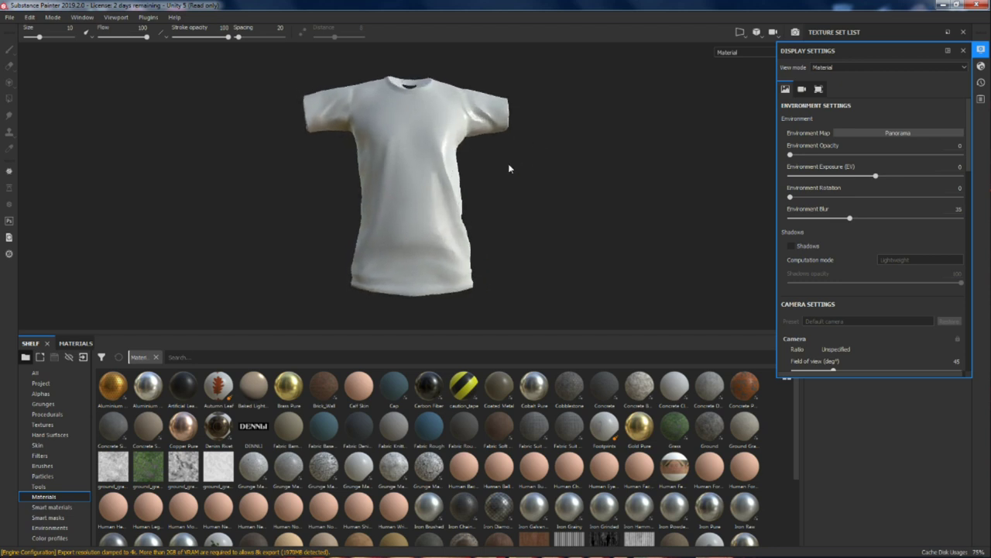
left_click(671, 153)
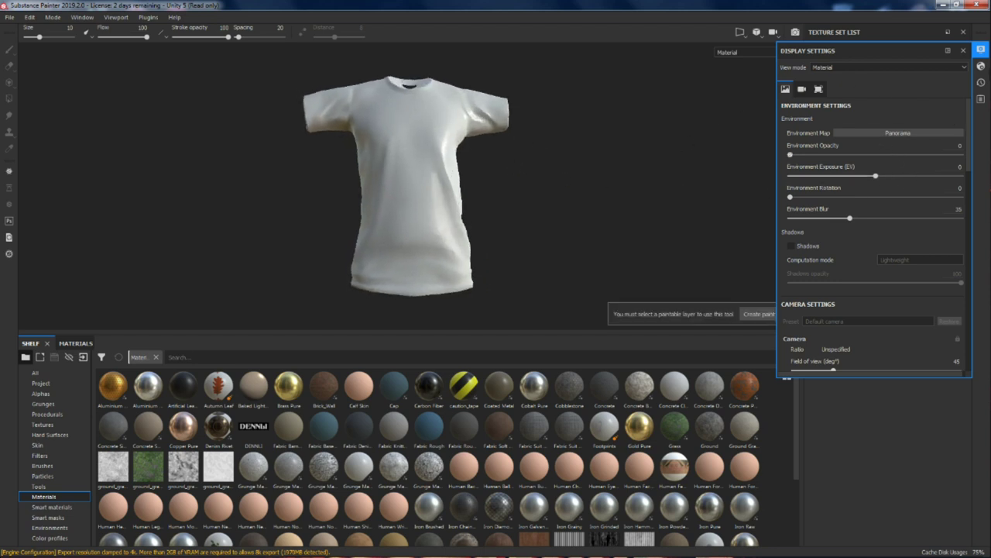
left_click(981, 48)
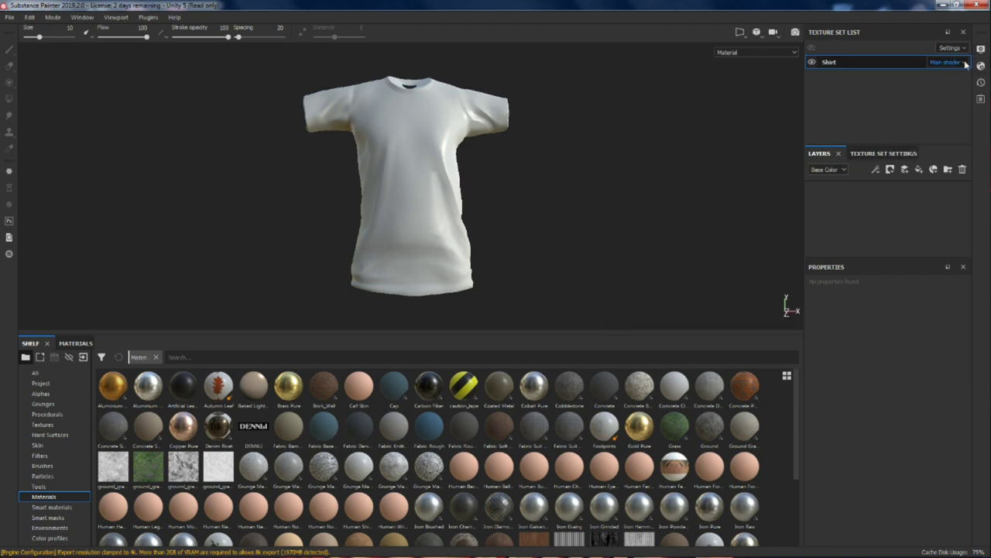
Step: Look through the camera, viewer and environment display settings unchanged, then close the panel
left_click(981, 48)
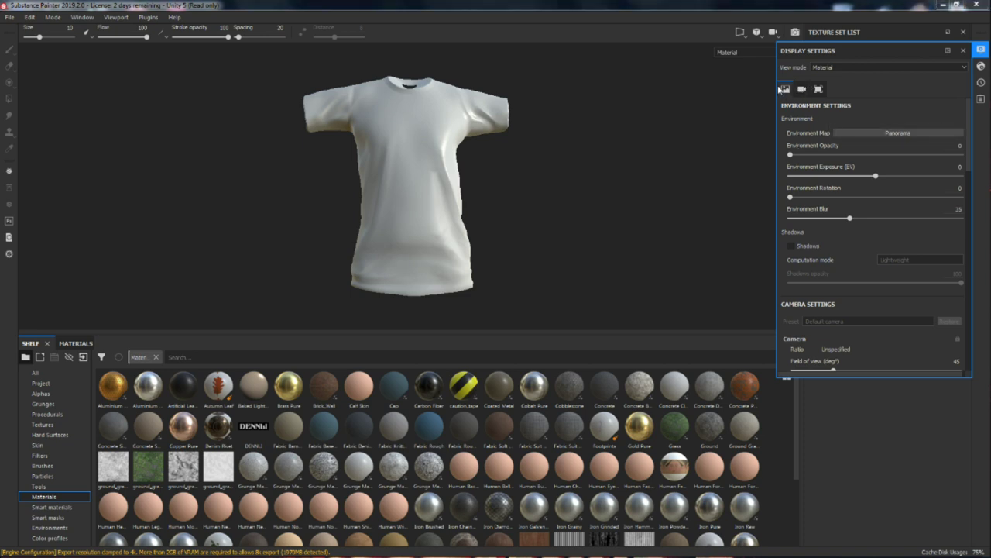
left_click(801, 89)
left_click(818, 89)
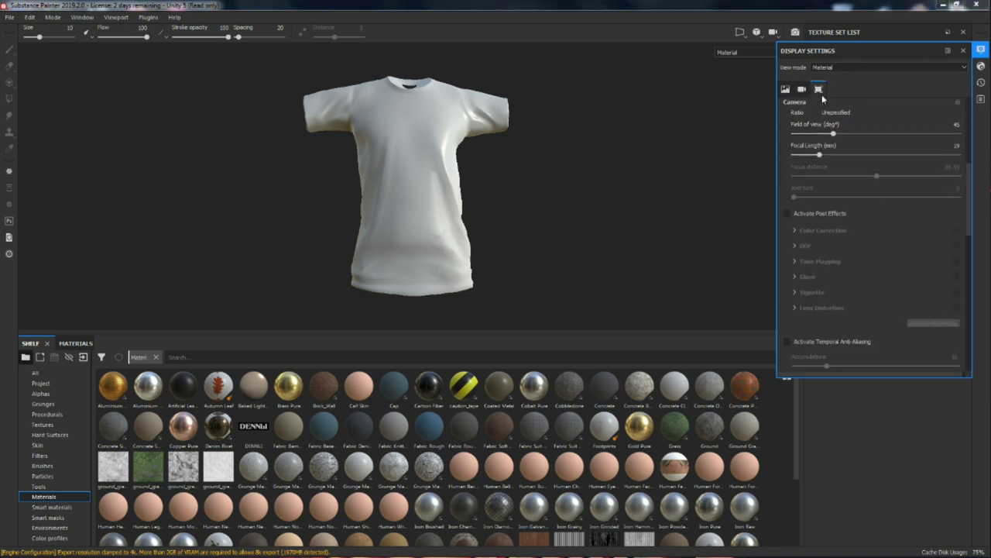
left_click(785, 89)
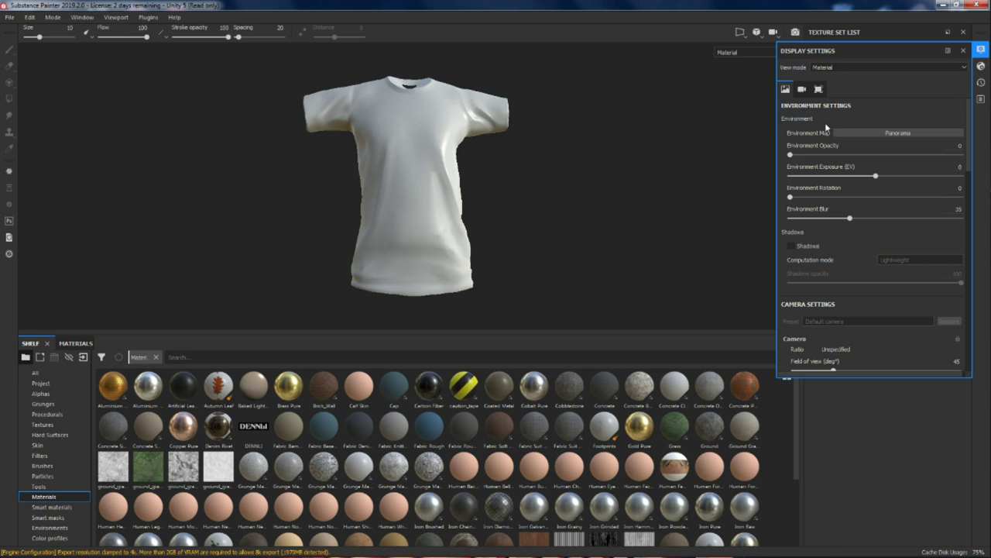
left_click(906, 133)
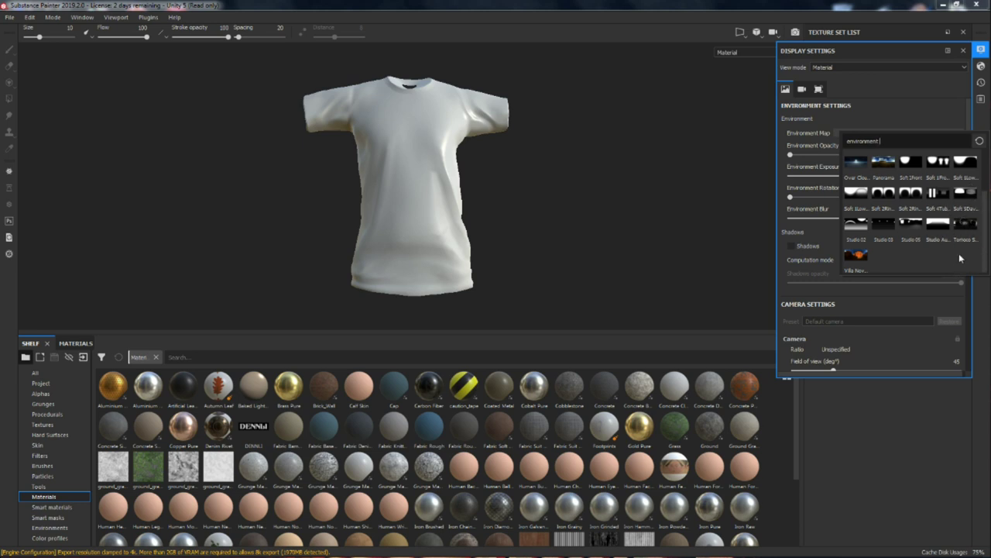
key("Escape")
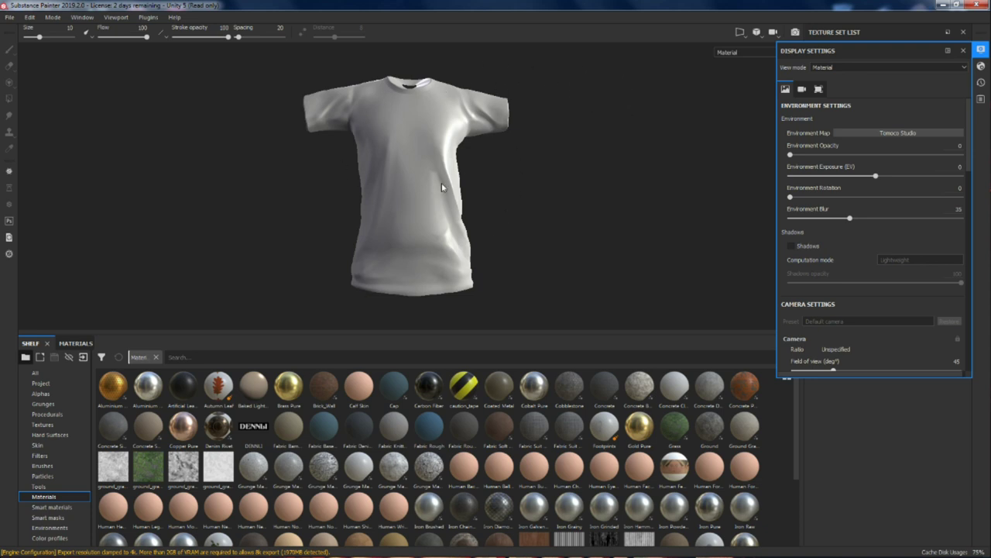
left_click(963, 51)
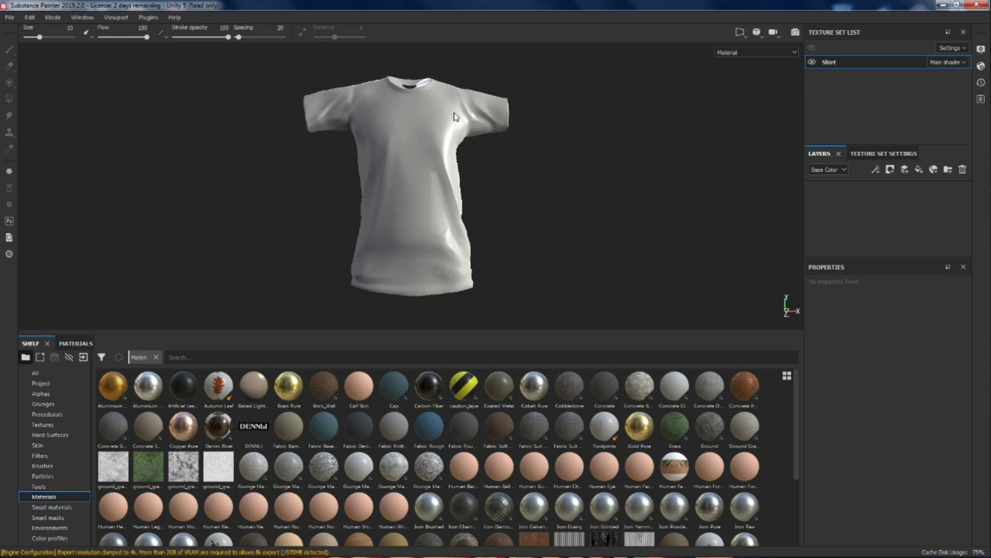
Step: Add an Ambient occlusion channel in the Shirt's Texture Set Settings
left_click(878, 155)
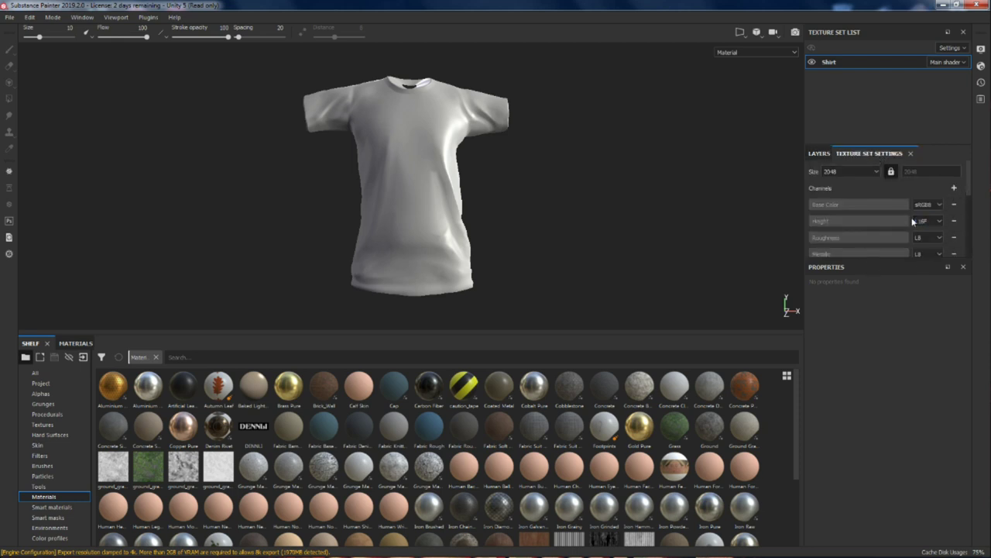
scroll(913, 222, "down", 2)
scroll(914, 221, "up", 2)
left_click(954, 187)
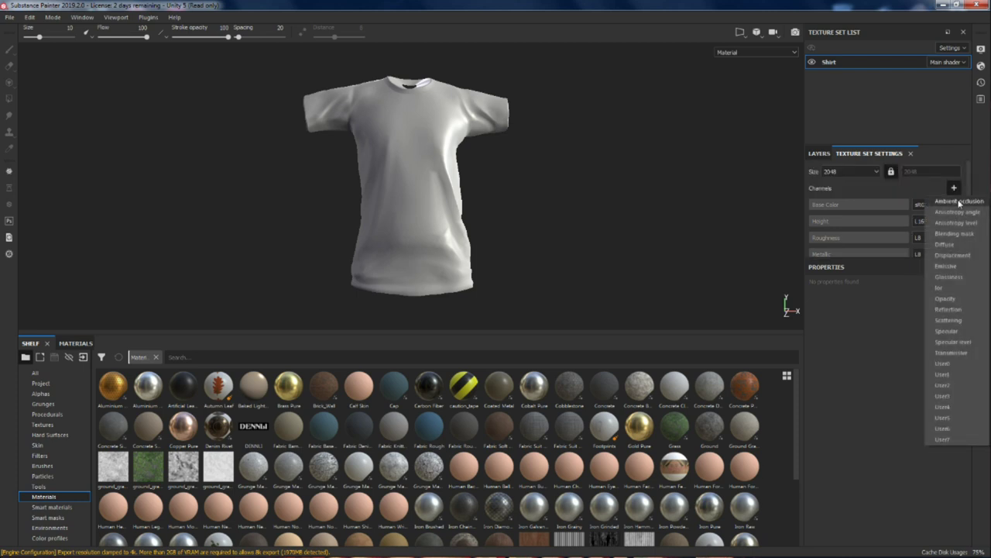
left_click(959, 201)
Step: Scroll down the texture set settings and open Bake Mesh Maps
scroll(891, 221, "down", 2)
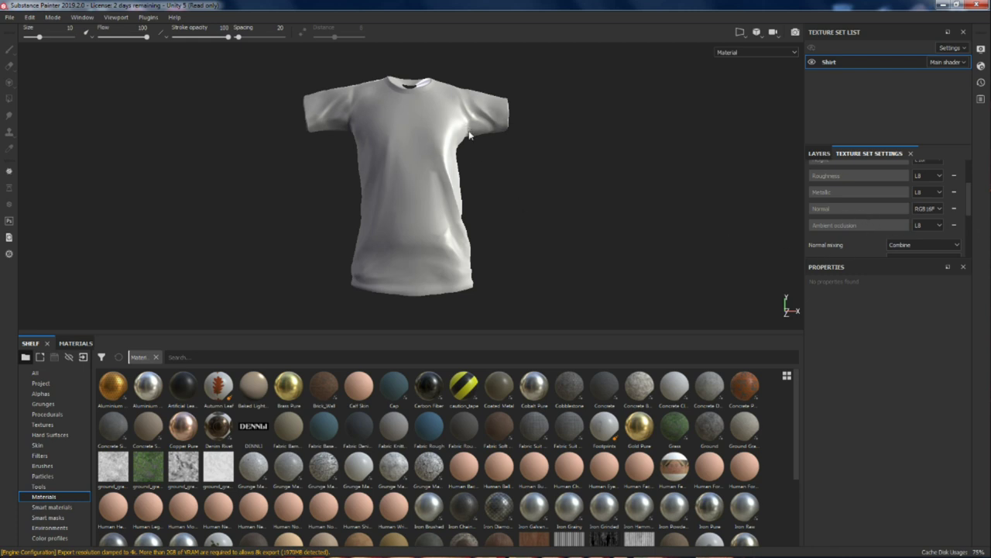
scroll(934, 199, "down", 3)
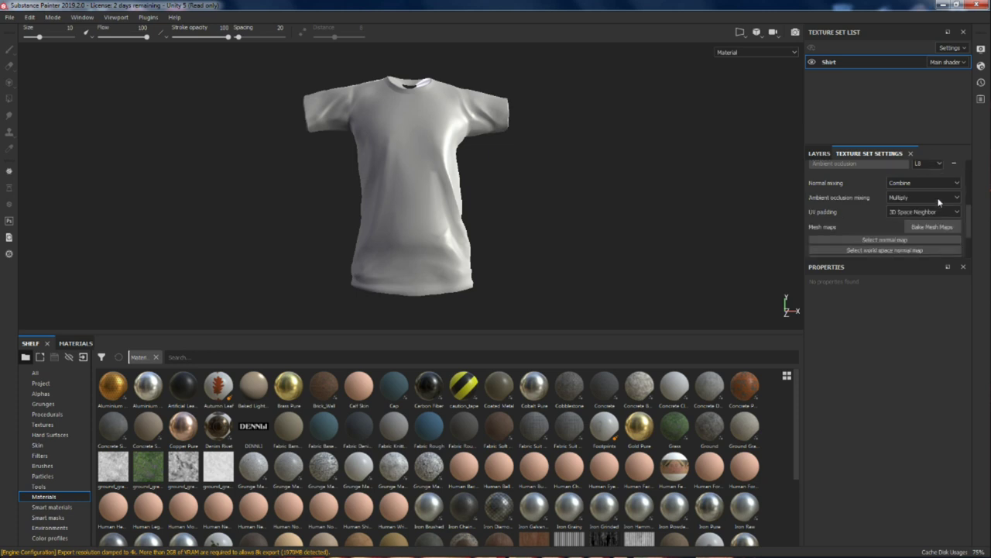
scroll(939, 203, "down", 2)
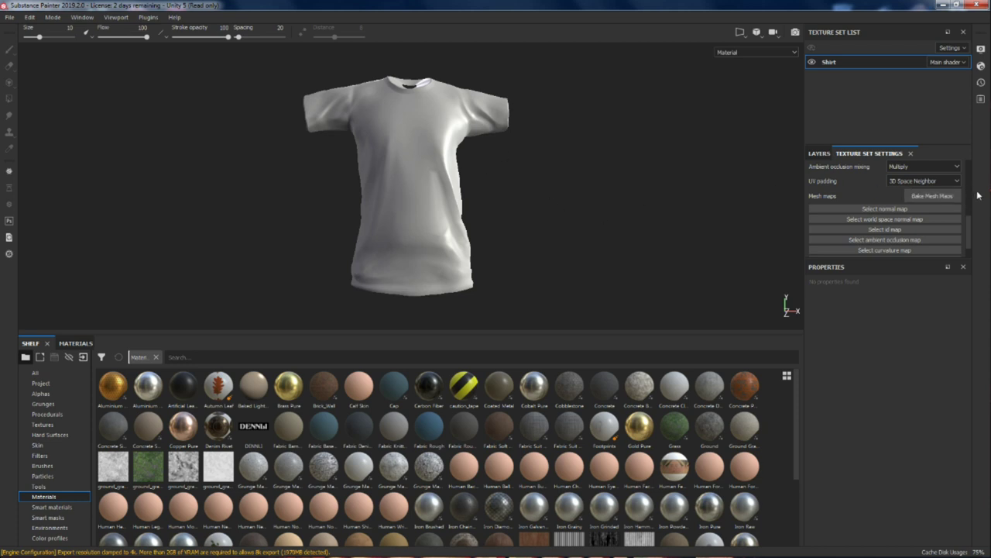
scroll(906, 196, "down", 2)
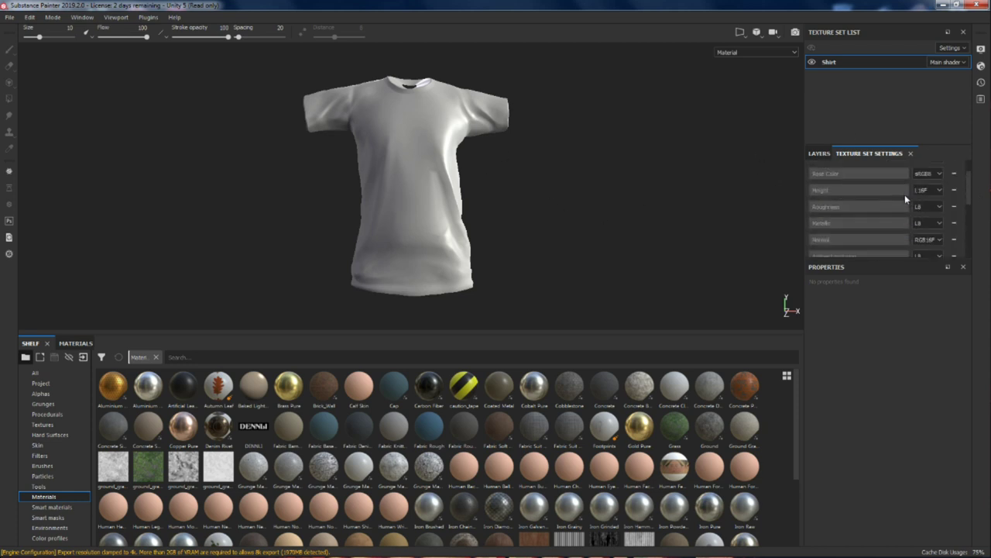
scroll(905, 194, "up", 2)
scroll(906, 194, "up", 4)
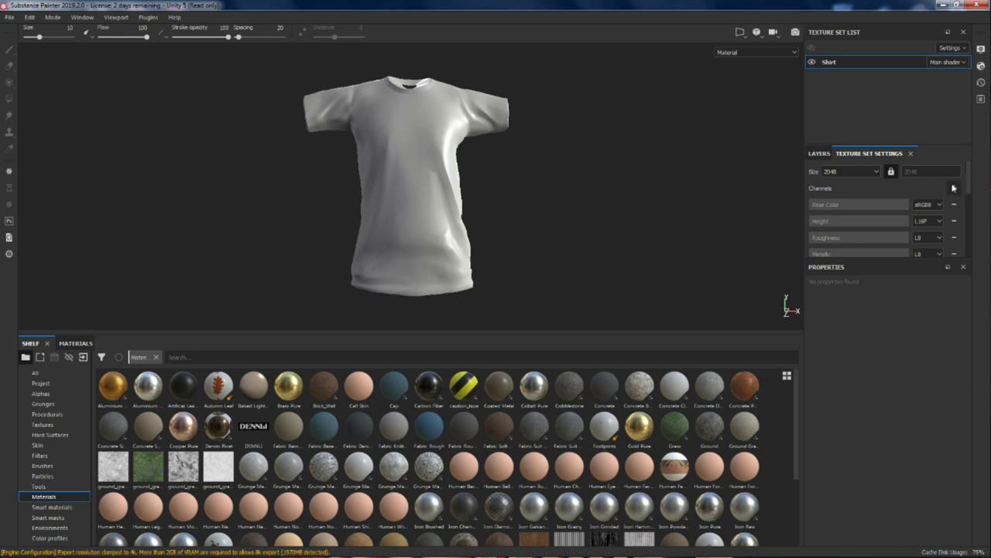
scroll(889, 201, "down", 2)
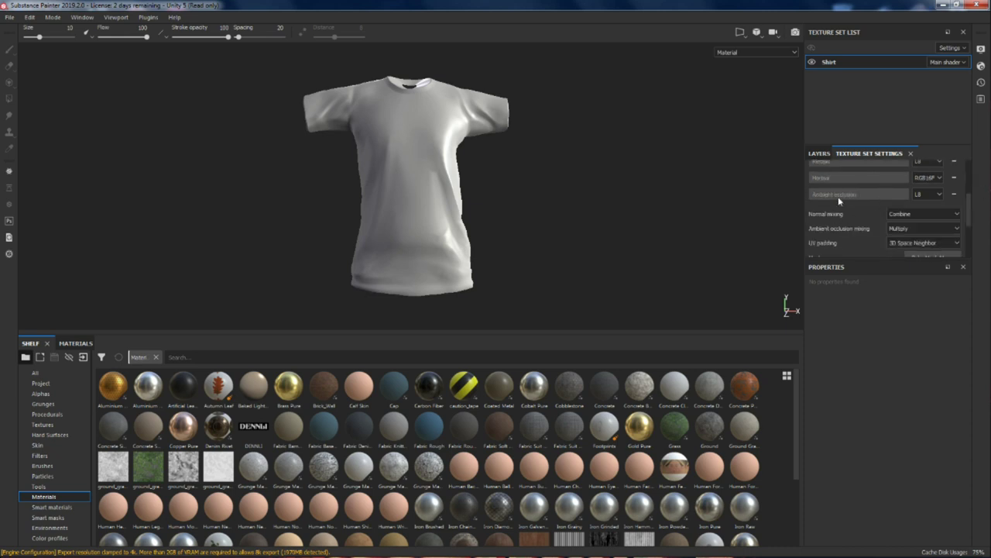
scroll(891, 202, "down", 3)
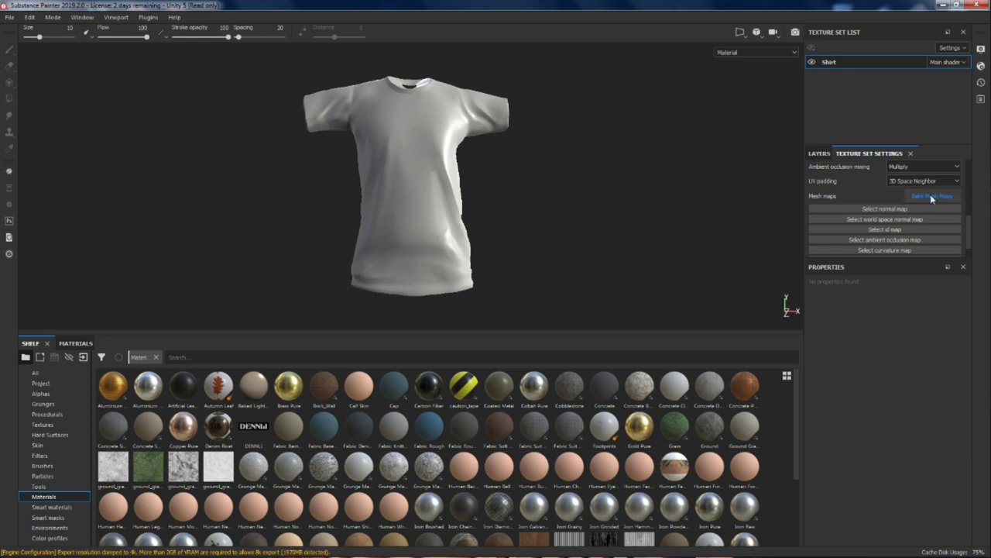
left_click(930, 196)
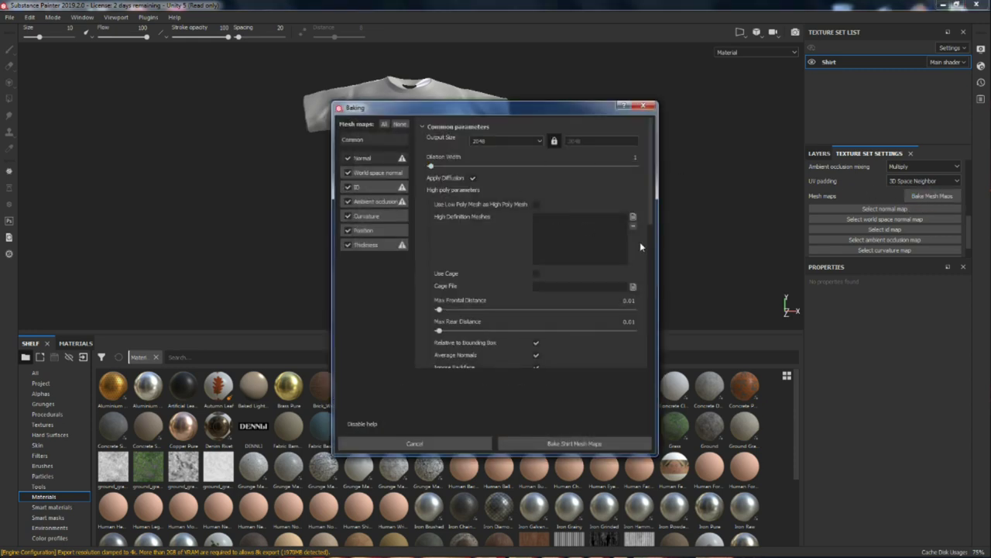
Step: Bake the shirt's mesh maps with the ID map excluded and dismiss the report
mouse_move(388, 214)
left_click(347, 188)
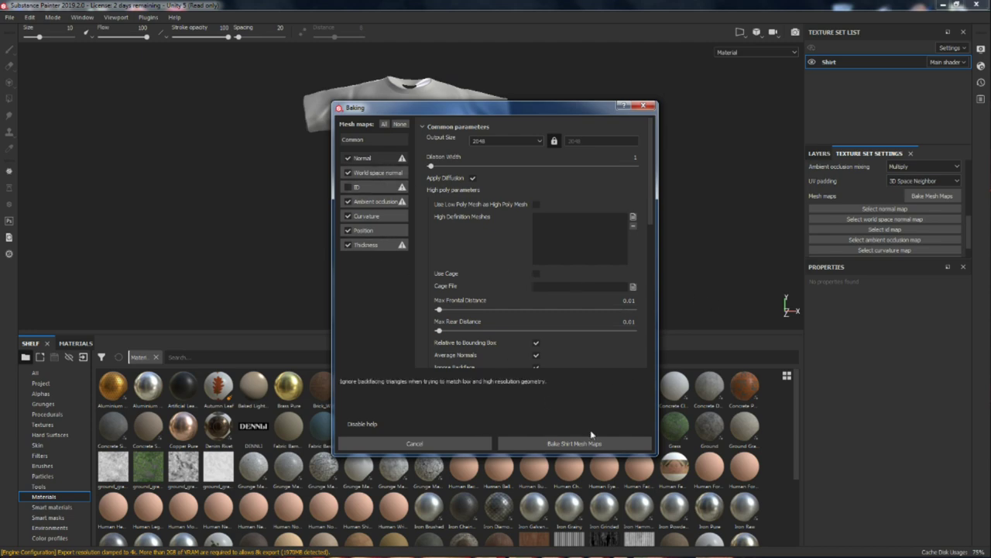
left_click(575, 443)
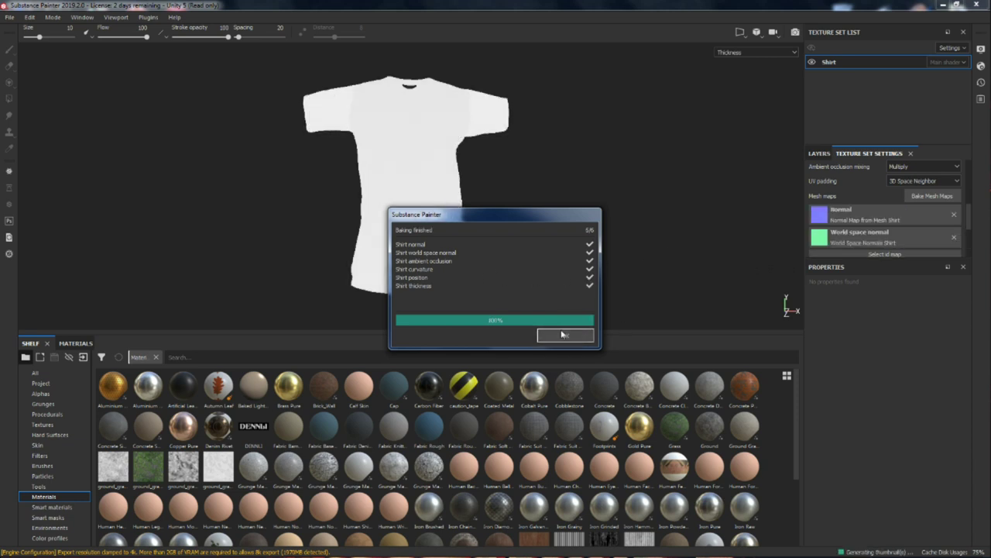
left_click(566, 336)
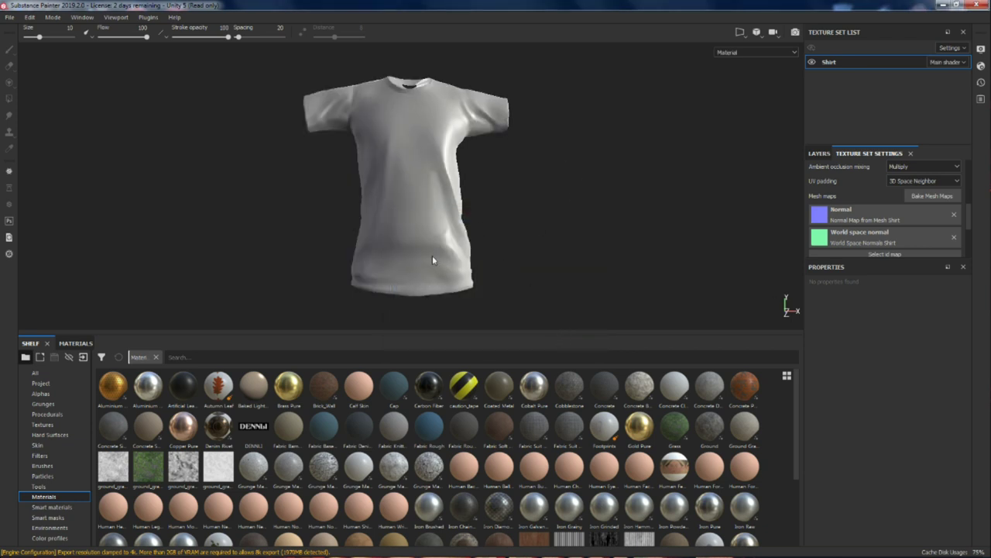
Step: Return to the Shirt texture set's layer stack
scroll(918, 212, "down", 3)
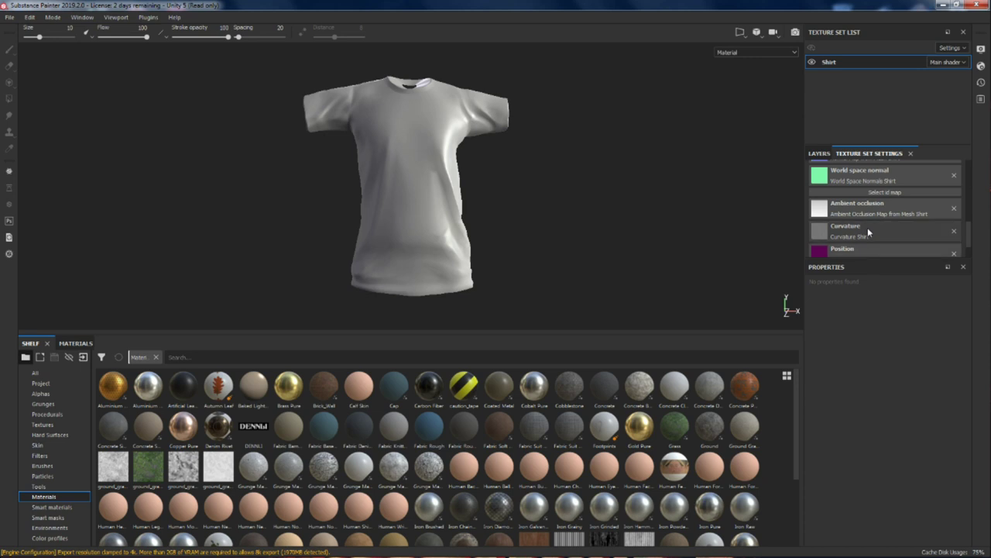
scroll(868, 236, "down", 1)
scroll(878, 221, "up", 1)
scroll(879, 225, "up", 4)
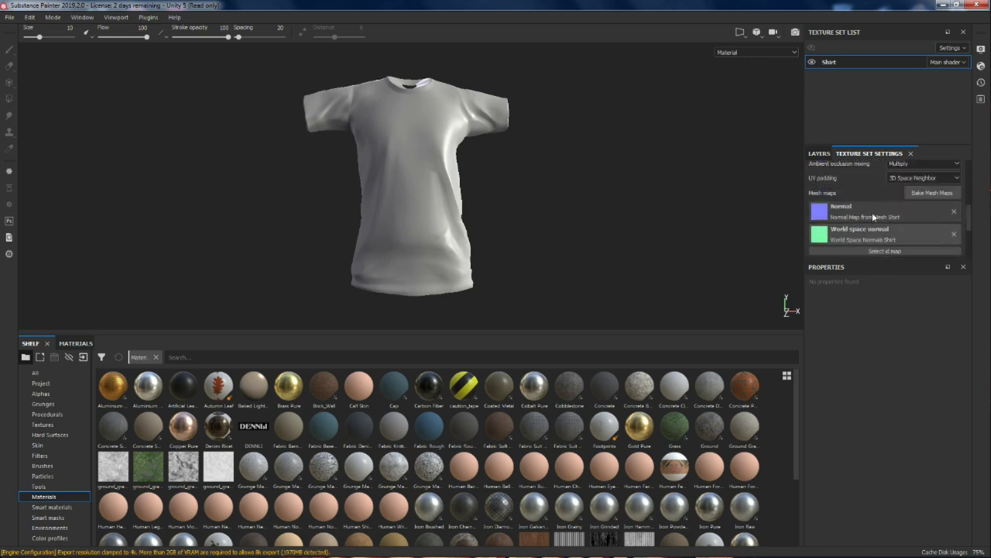
scroll(927, 223, "up", 1)
scroll(928, 223, "up", 5)
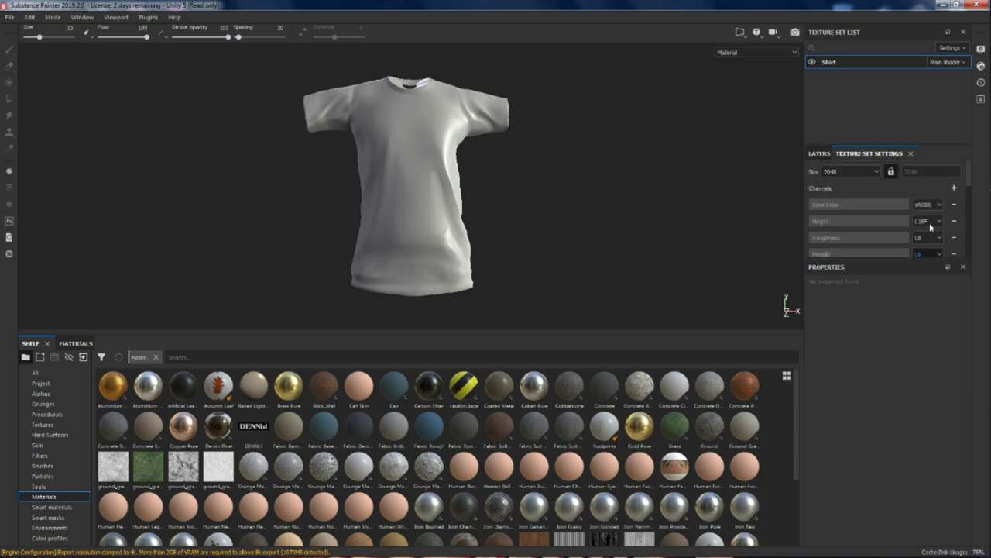
left_click(824, 156)
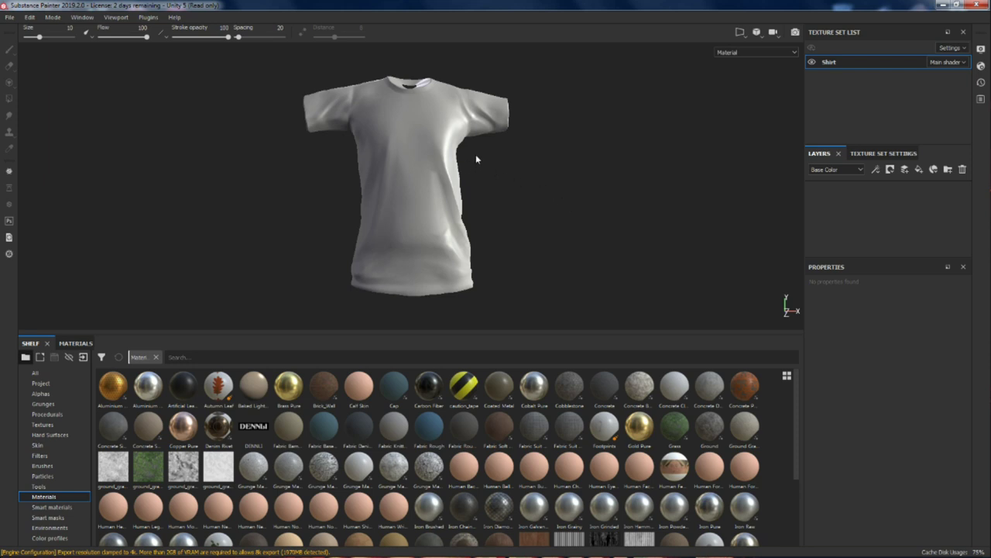
left_click(887, 154)
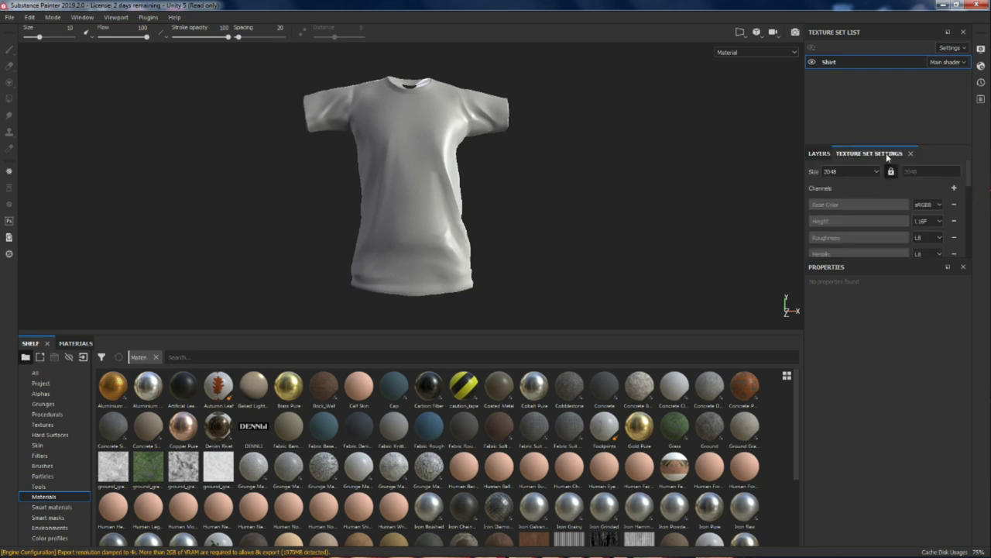
left_click(820, 154)
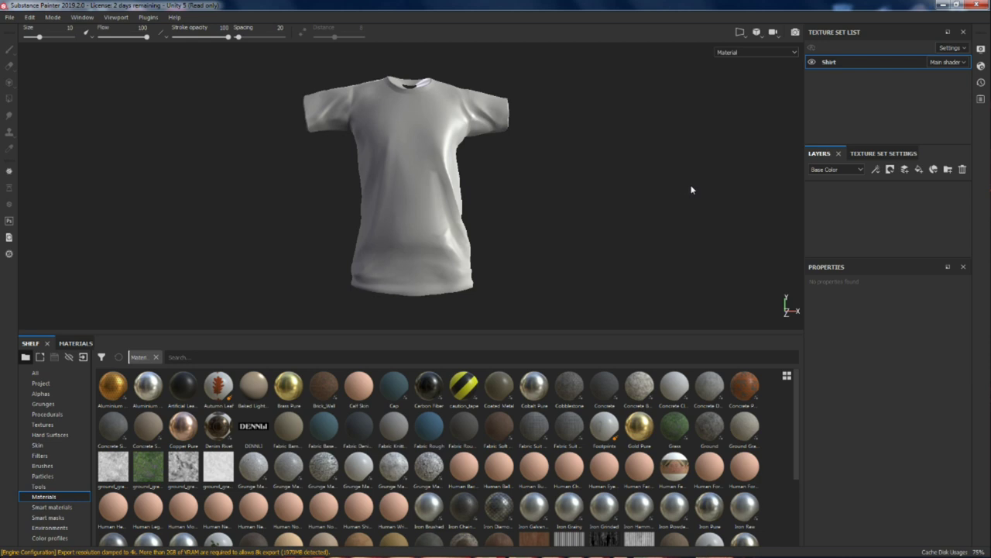
scroll(609, 223, "up", 1)
Step: Zoom the viewport on the shirt and switch the shelf to Smart materials
scroll(604, 222, "down", 1)
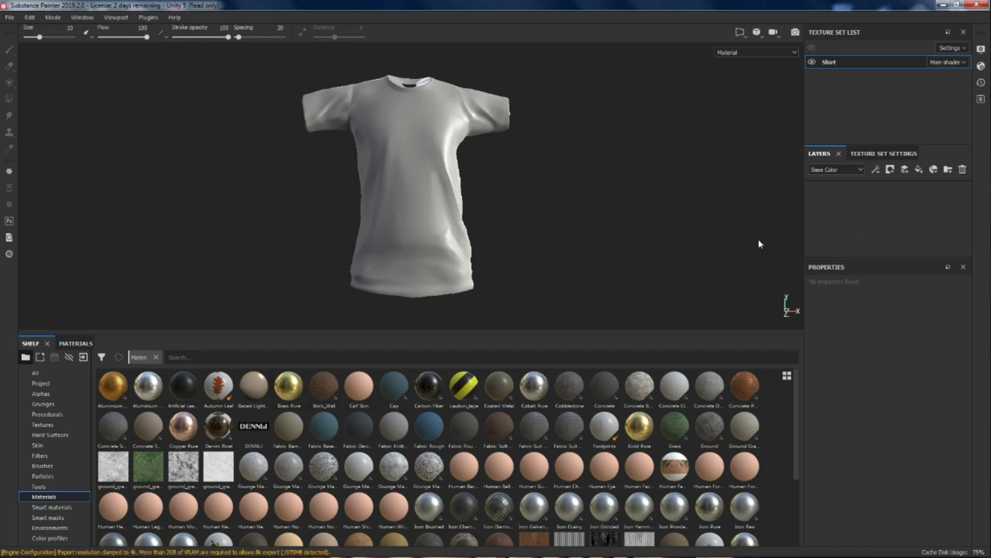
scroll(688, 258, "up", 3)
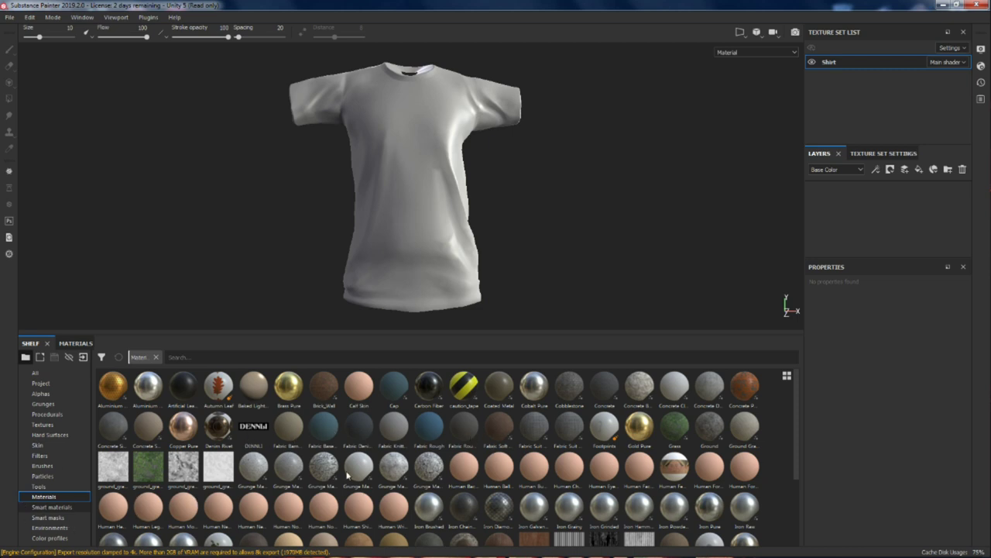
key("Down")
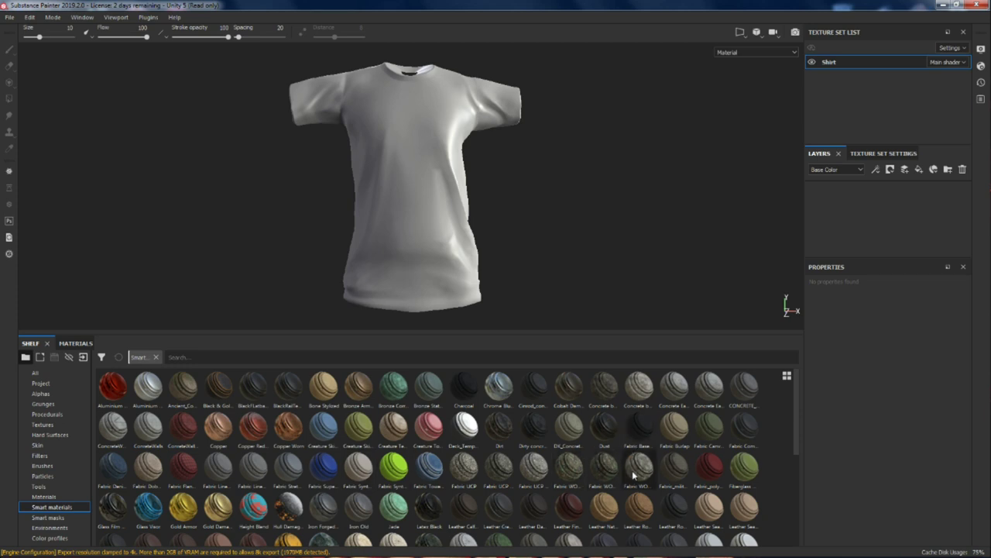
mouse_move(632, 467)
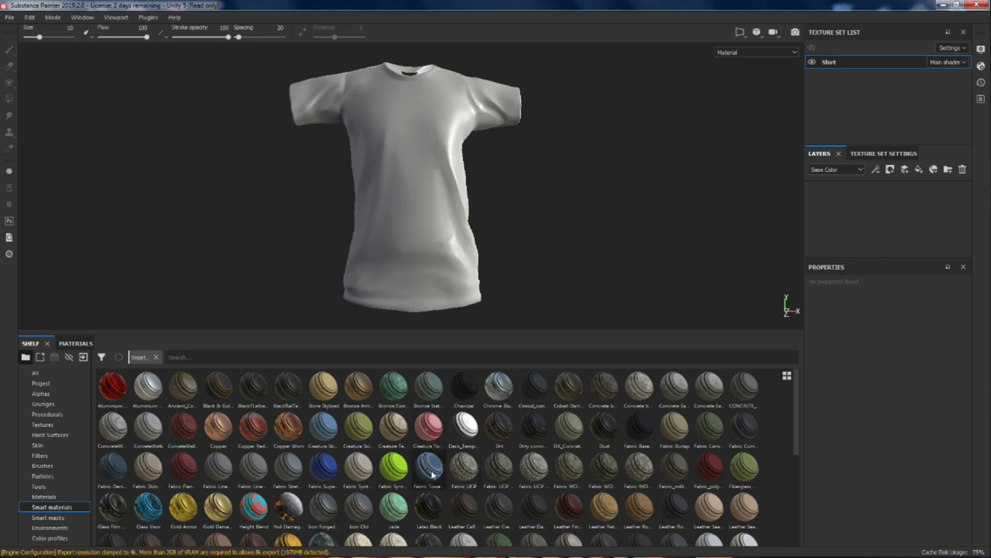
mouse_move(433, 474)
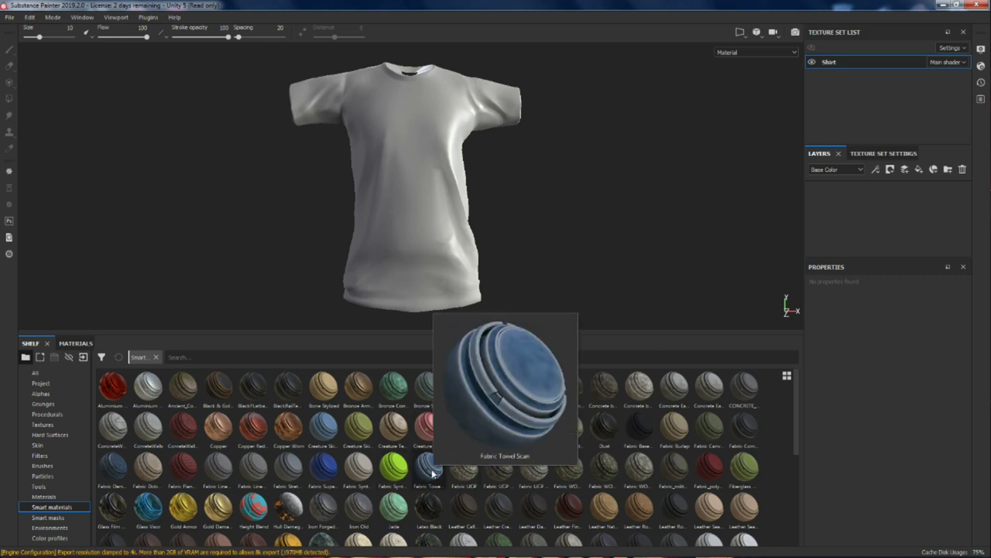
mouse_move(396, 476)
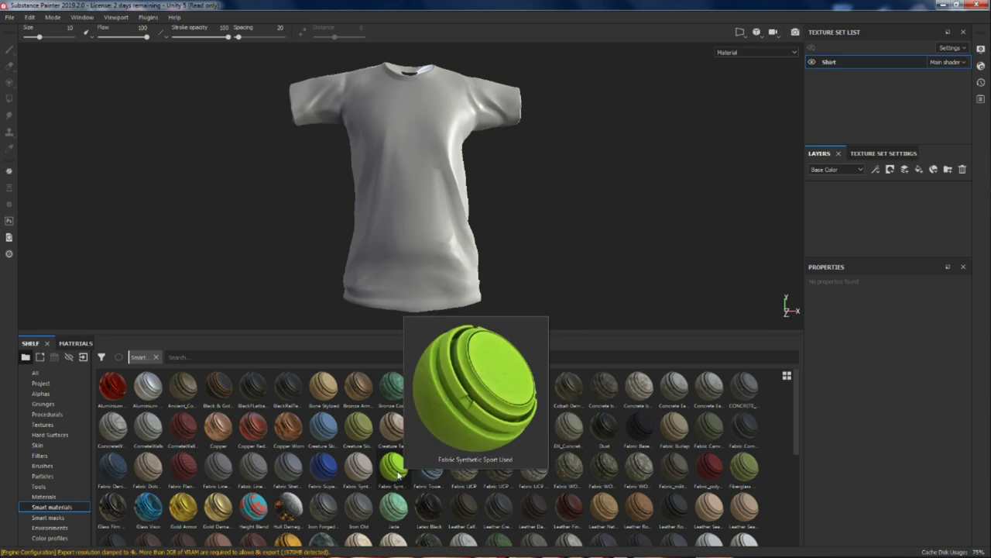
mouse_move(347, 470)
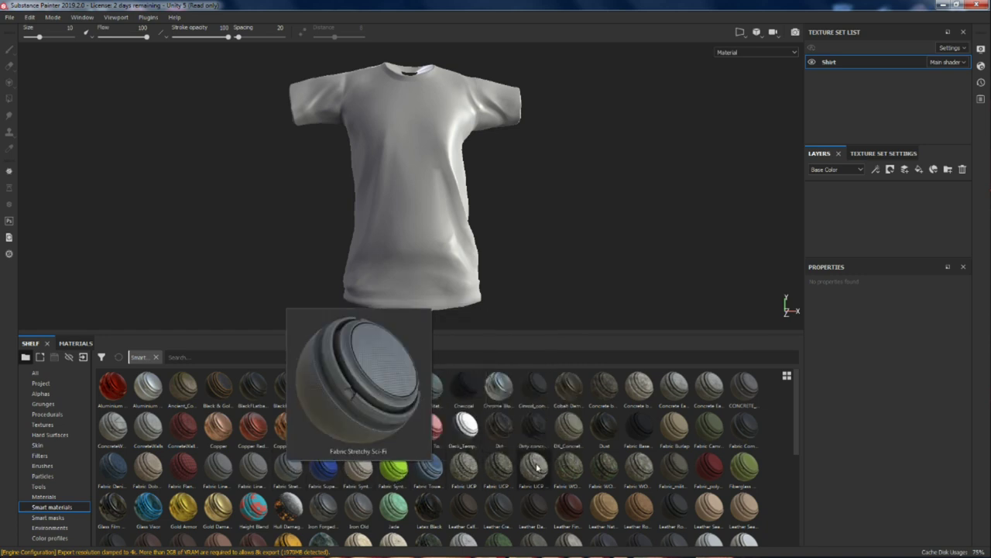
mouse_move(314, 455)
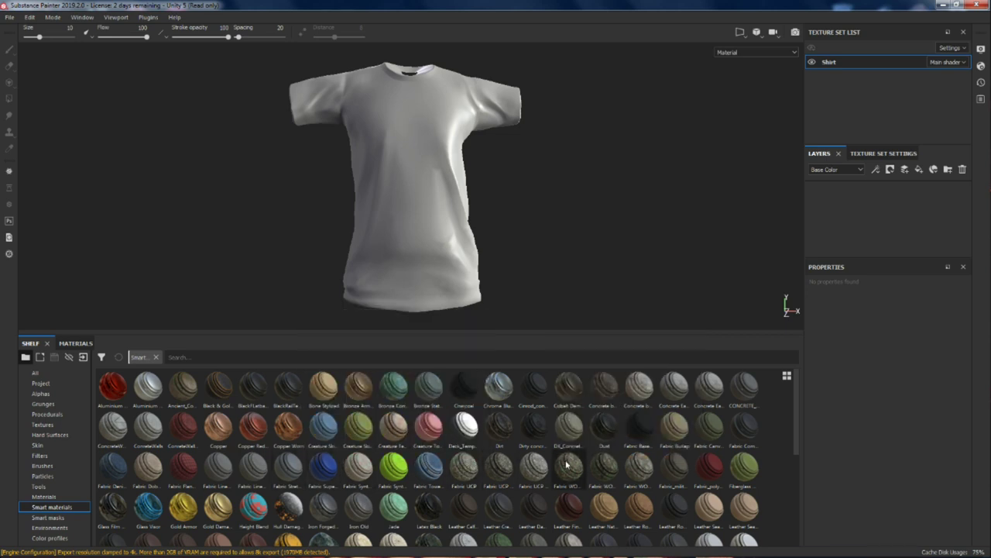
mouse_move(563, 466)
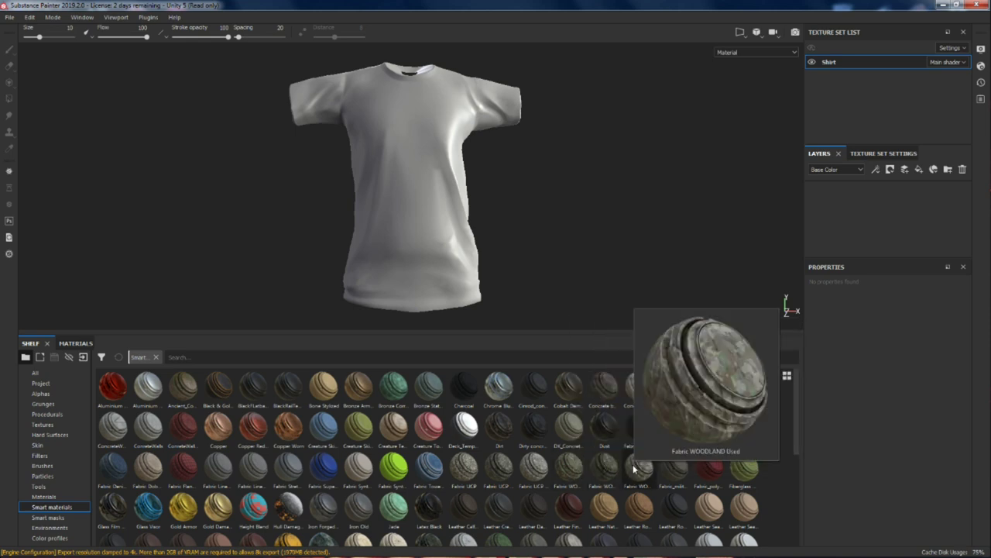
Step: Apply the Fabric WOODLAND Dirty smart material to the shirt and orbit around it
left_click_drag(604, 477, 432, 221)
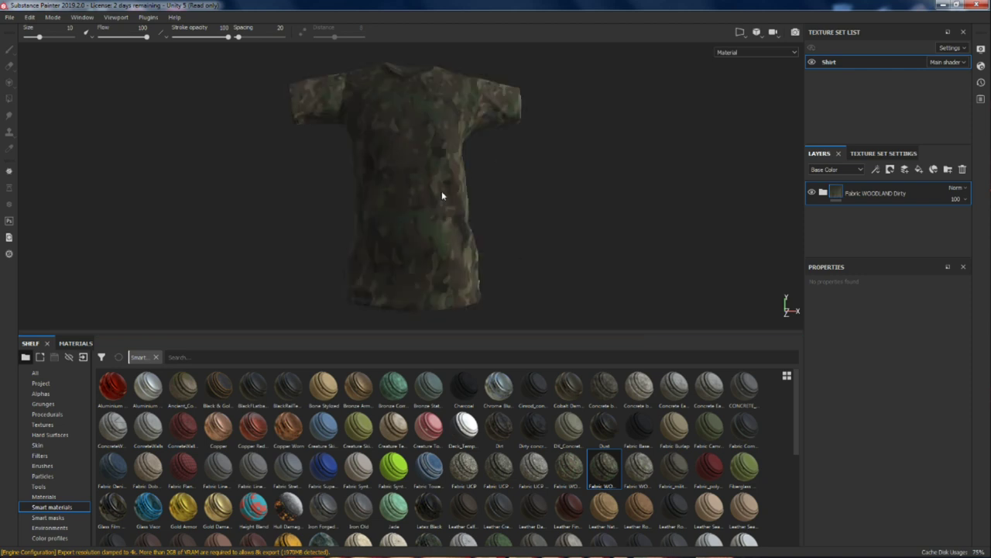
scroll(413, 168, "up", 6)
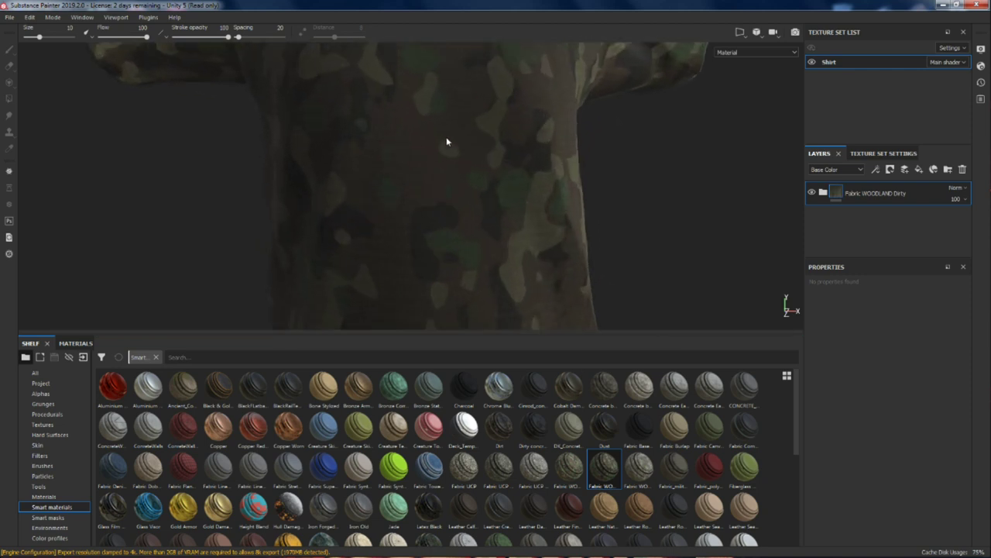
left_click_drag(442, 122, 434, 146, "alt")
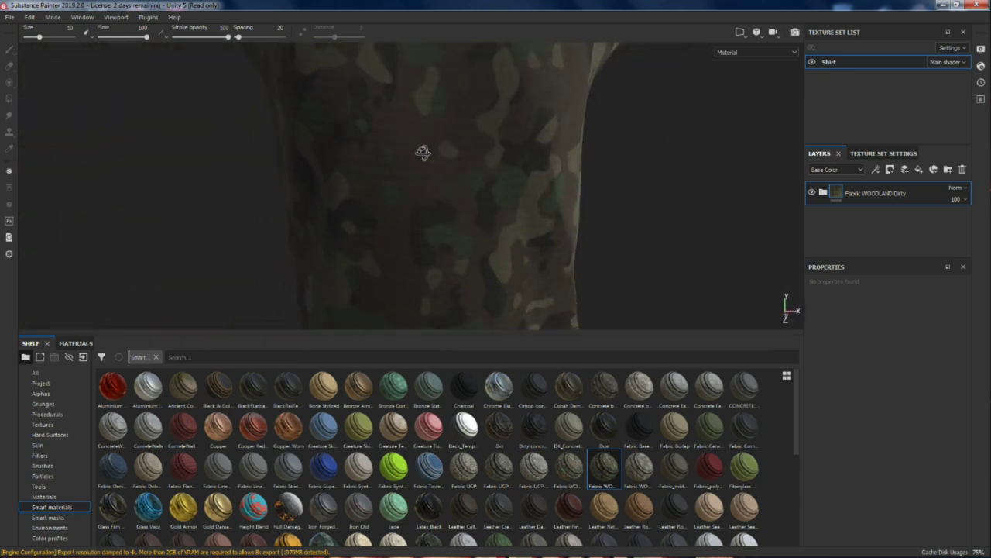
scroll(435, 146, "down", 10)
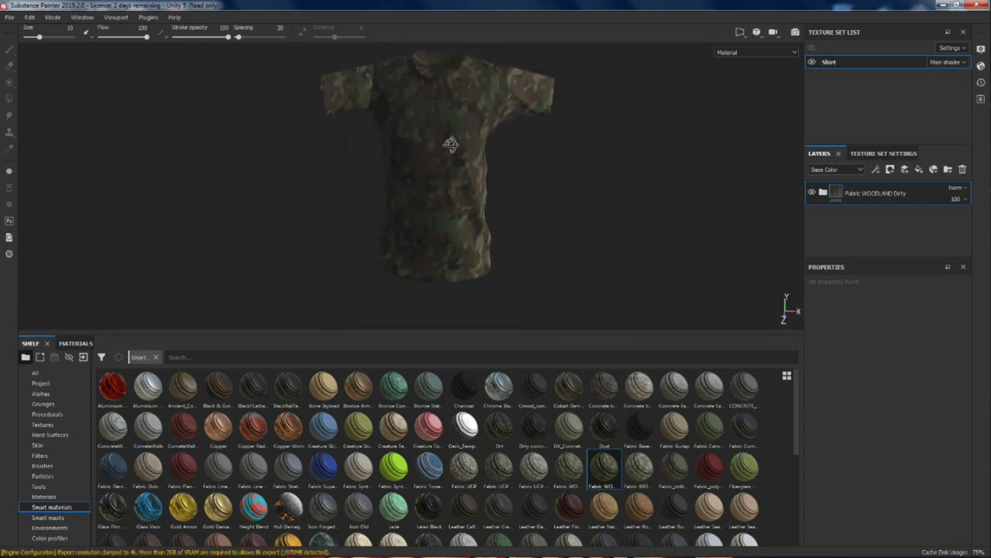
left_click_drag(450, 144, 447, 148, "alt")
Step: Expand the Fabric WOODLAND Dirty group and select its Dirt and Fabric WOODLAND layers
left_click(824, 194)
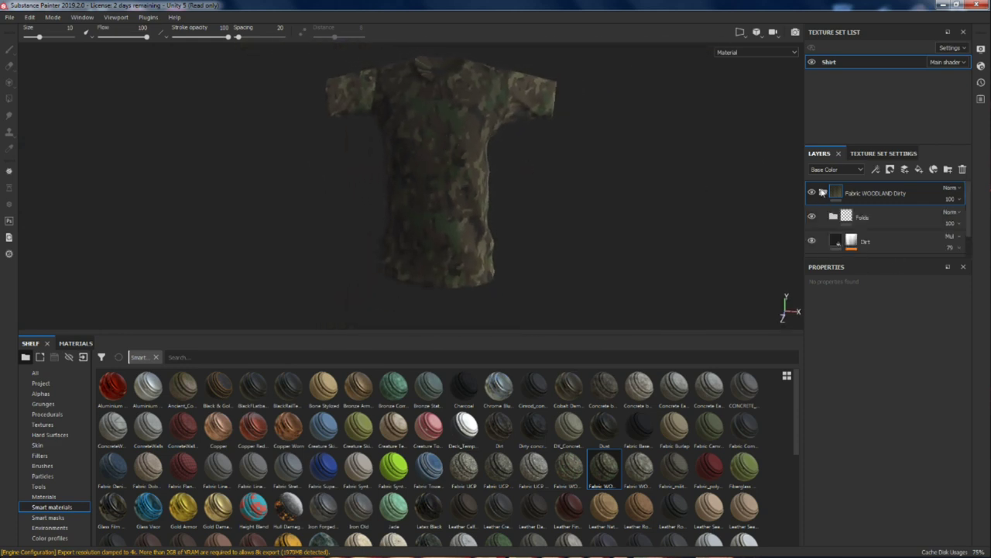
scroll(836, 233, "down", 1)
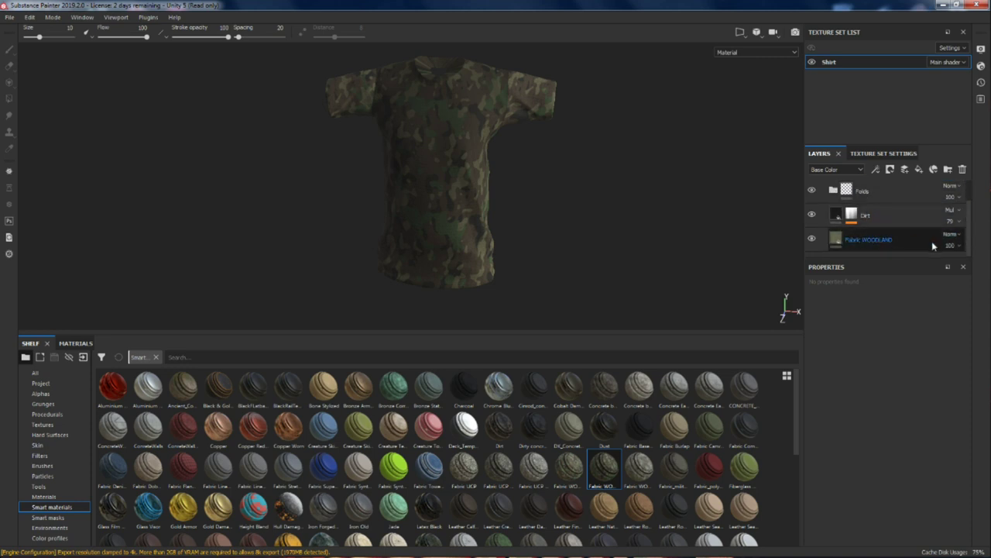
left_click(850, 215)
left_click(836, 239)
Step: Change the Fabric WOODLAND layer's Color 03 parameter from green to purple
left_click(821, 241)
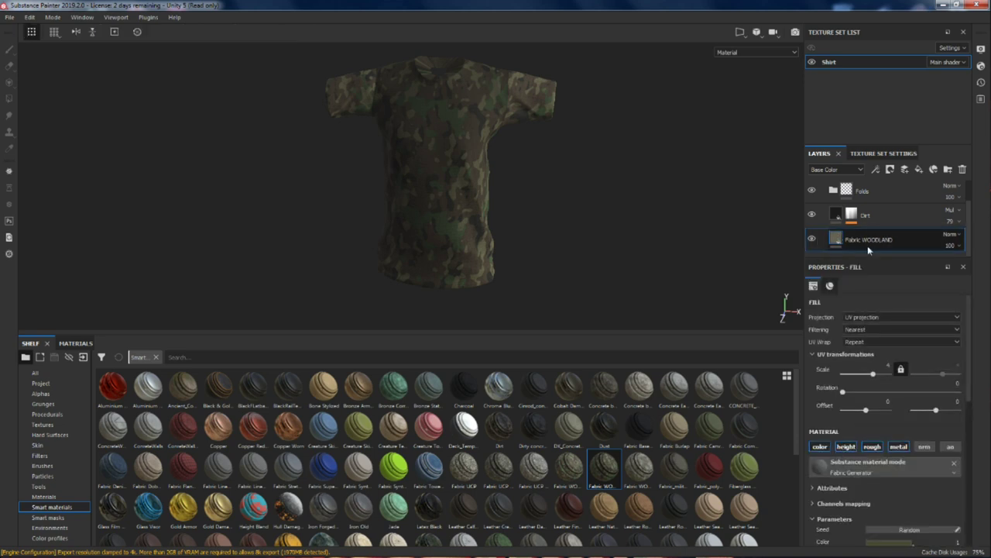
scroll(919, 466, "down", 1)
scroll(918, 499, "down", 2)
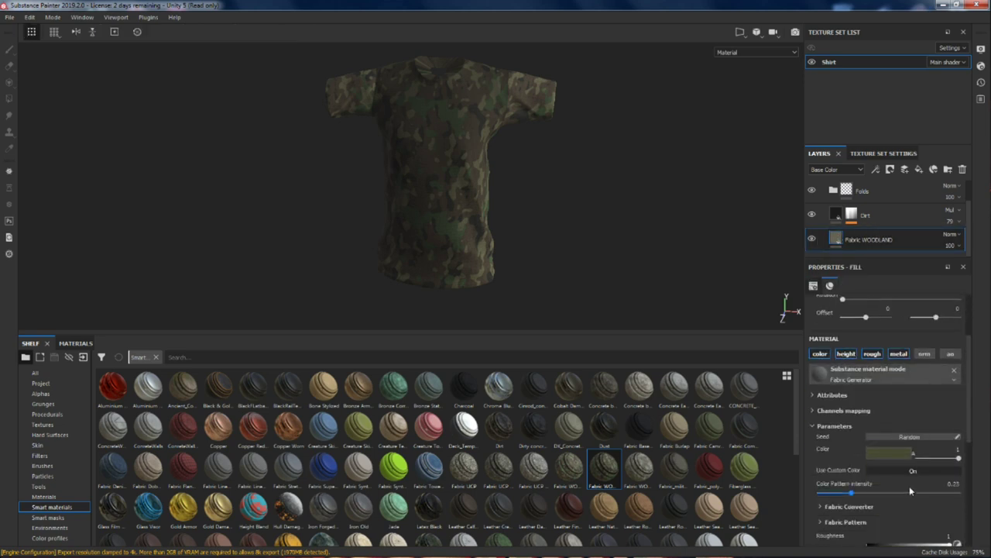
scroll(959, 428, "down", 1)
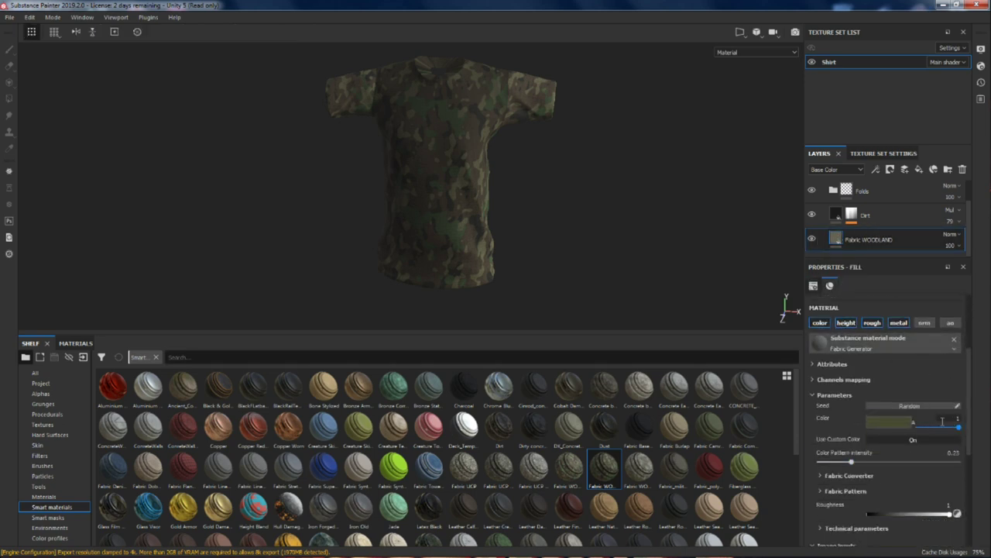
scroll(936, 465, "down", 2)
scroll(853, 444, "down", 1)
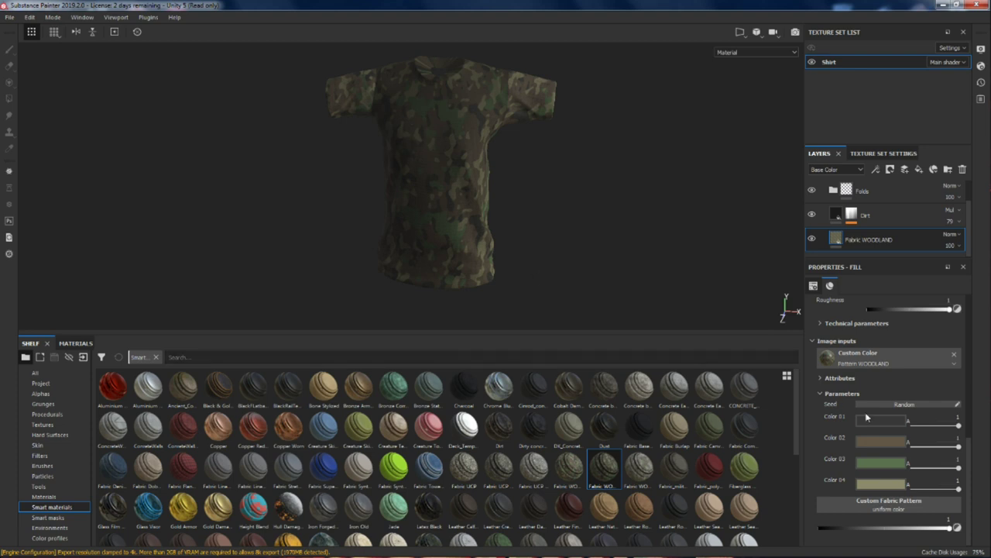
left_click(878, 464)
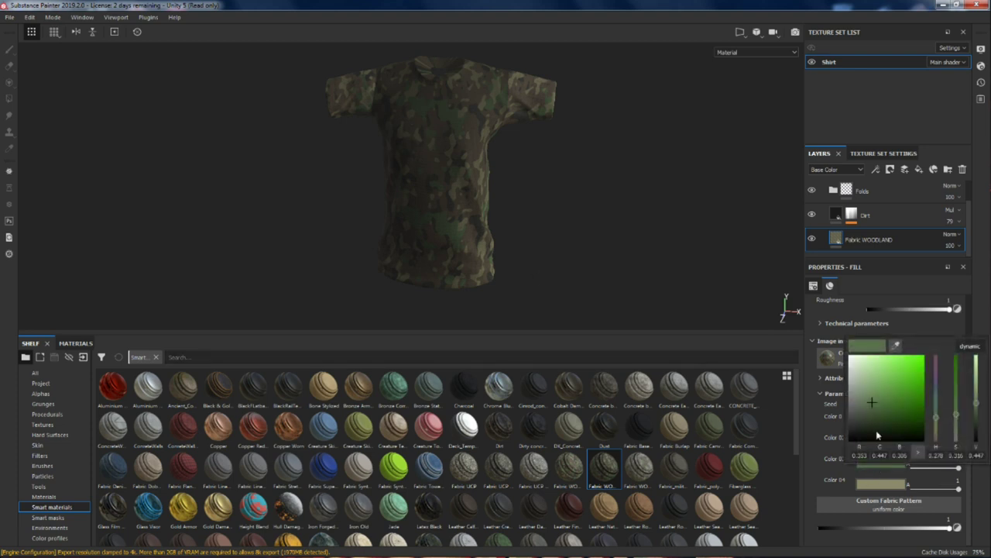
left_click_drag(882, 406, 907, 398)
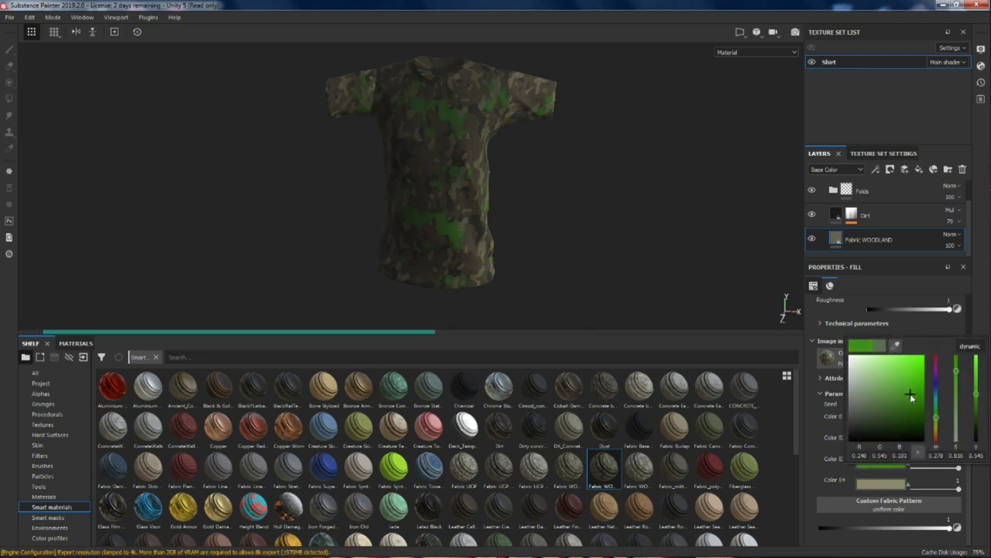
left_click_drag(937, 411, 942, 375)
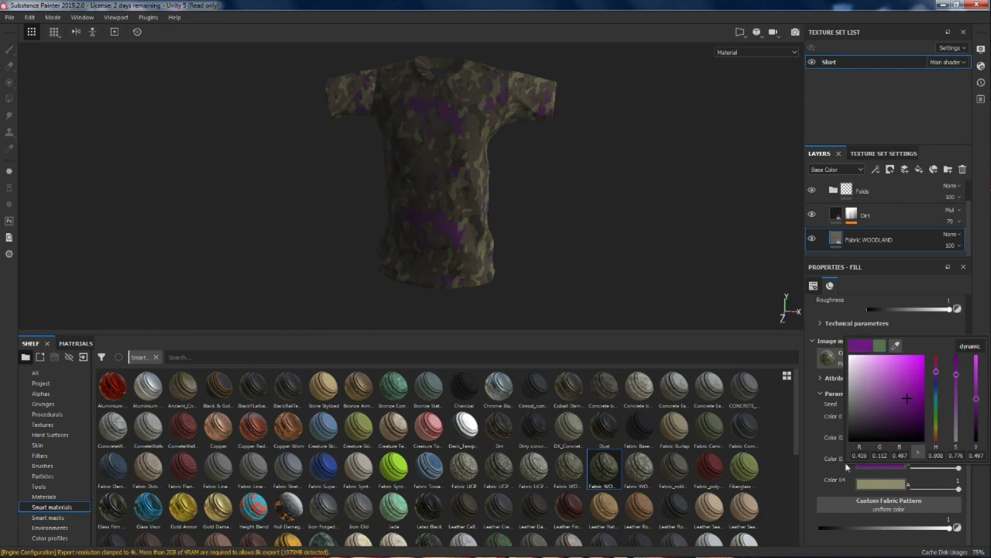
left_click(820, 485)
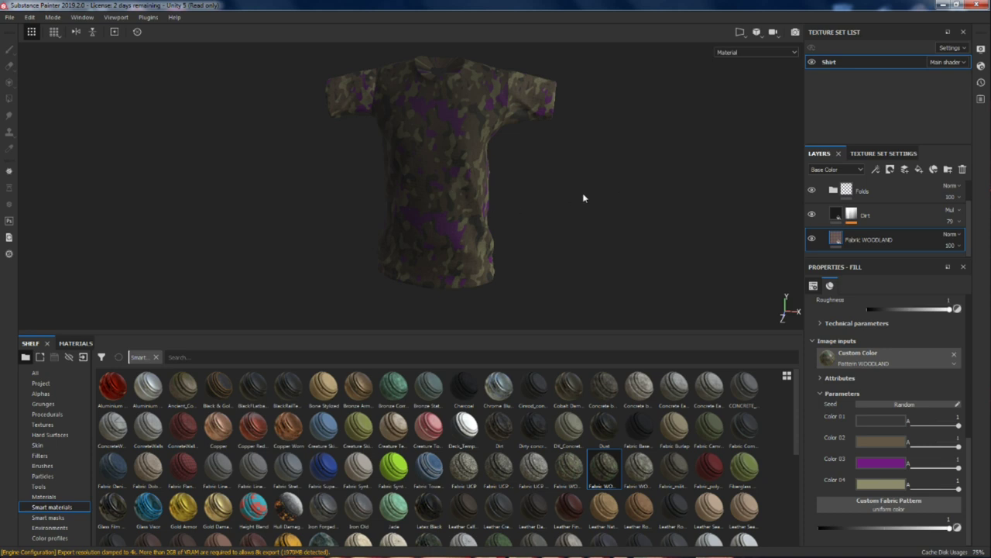
Step: Try a pink Color 02 on the camo, then undo it back to brown
left_click(887, 442)
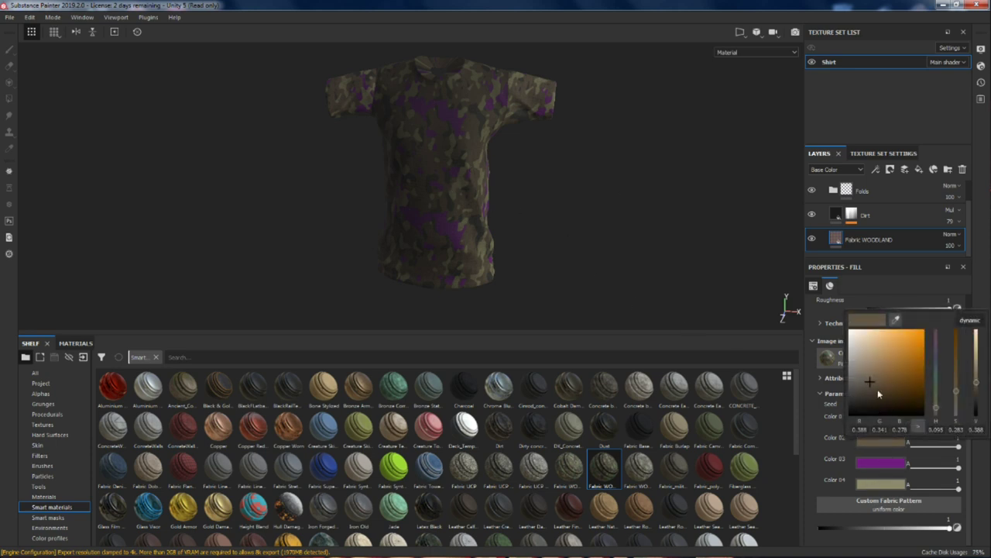
left_click(936, 358)
left_click_drag(937, 357, 940, 341)
mouse_move(875, 372)
left_mouse_down()
mouse_move(899, 379)
mouse_move(863, 358)
mouse_move(888, 362)
mouse_move(880, 332)
left_mouse_up()
key("ctrl+z")
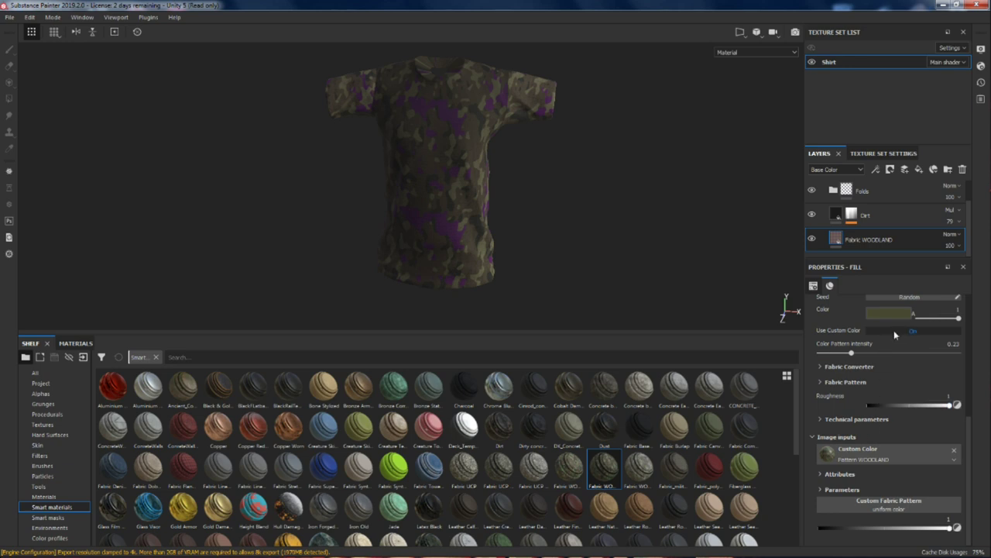
Step: Browse Custom Color textures without choosing, re-randomize the camo seed, and select the Dirt layer
left_click(864, 460)
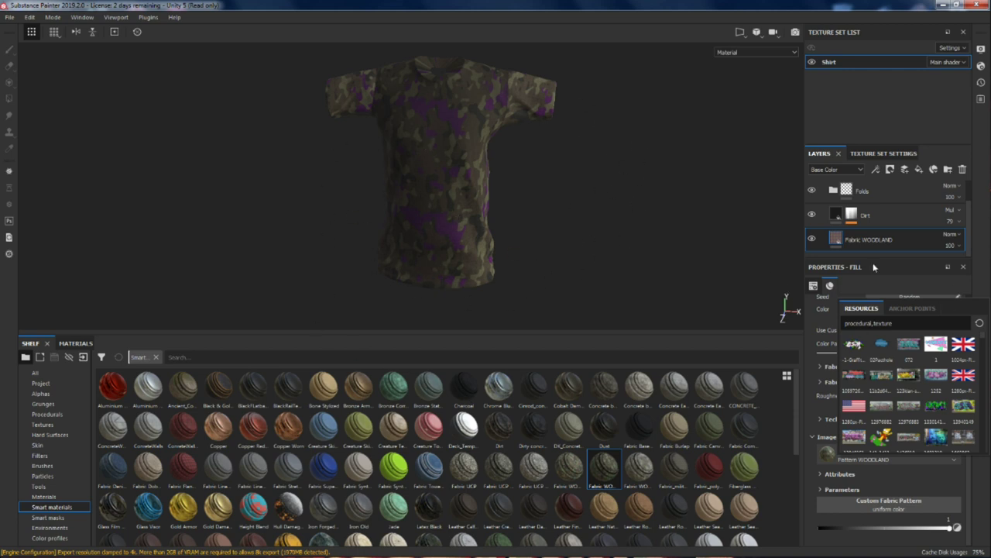
left_click(588, 292)
left_click(909, 295)
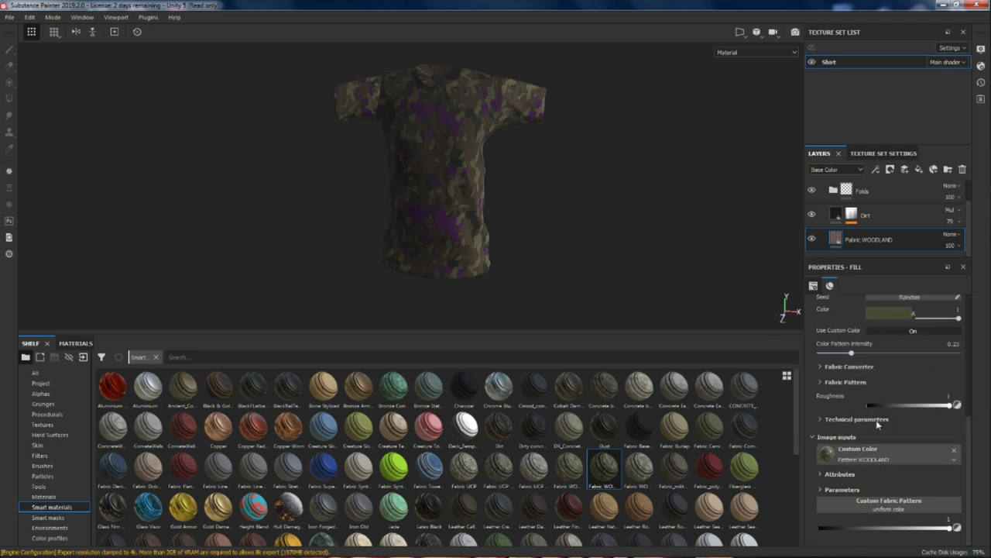
left_click(836, 215)
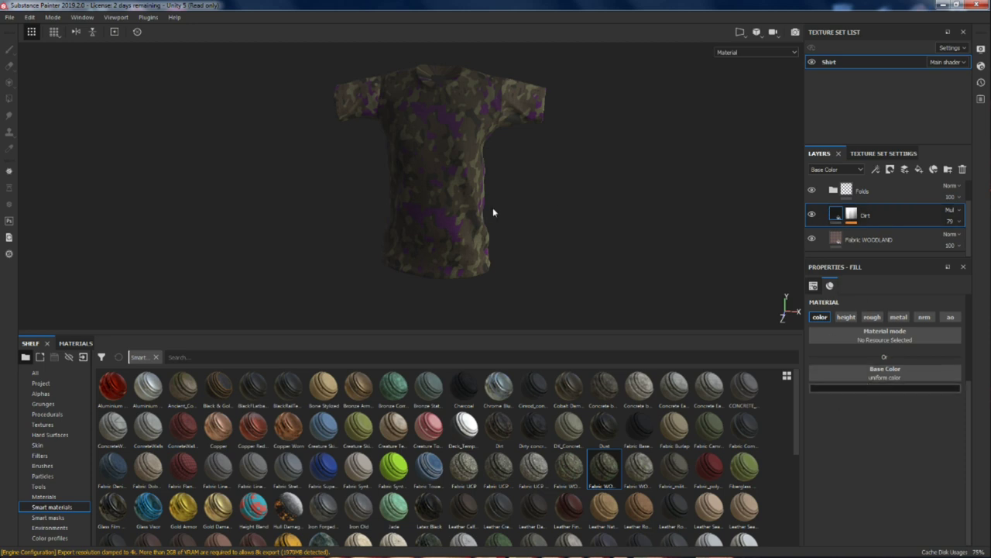
Step: Orbit and zoom around the camouflage shirt to inspect it, including its hem edge-on
scroll(493, 206, "up", 5)
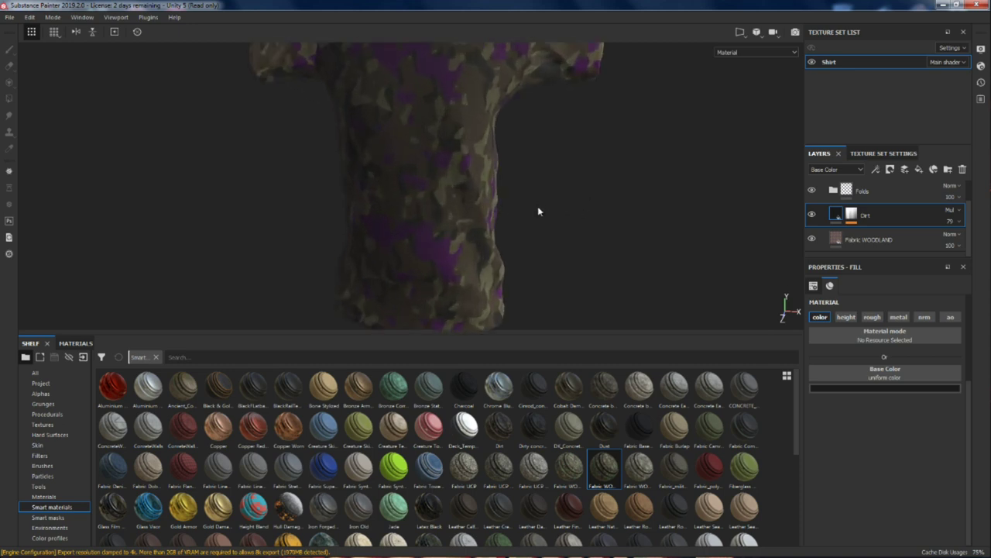
left_click_drag(496, 175, 421, 4, "alt")
scroll(484, 176, "up", 8)
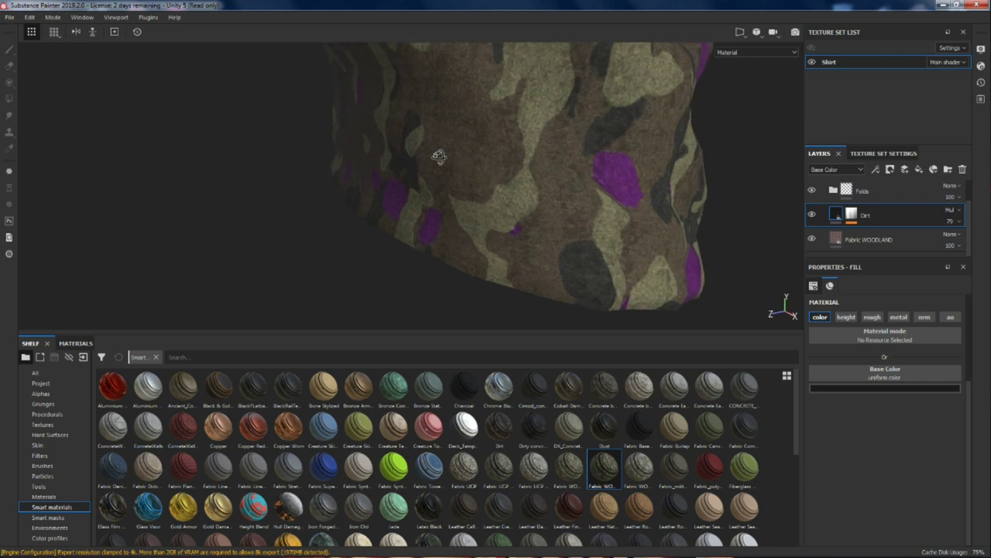
scroll(395, 116, "down", 8)
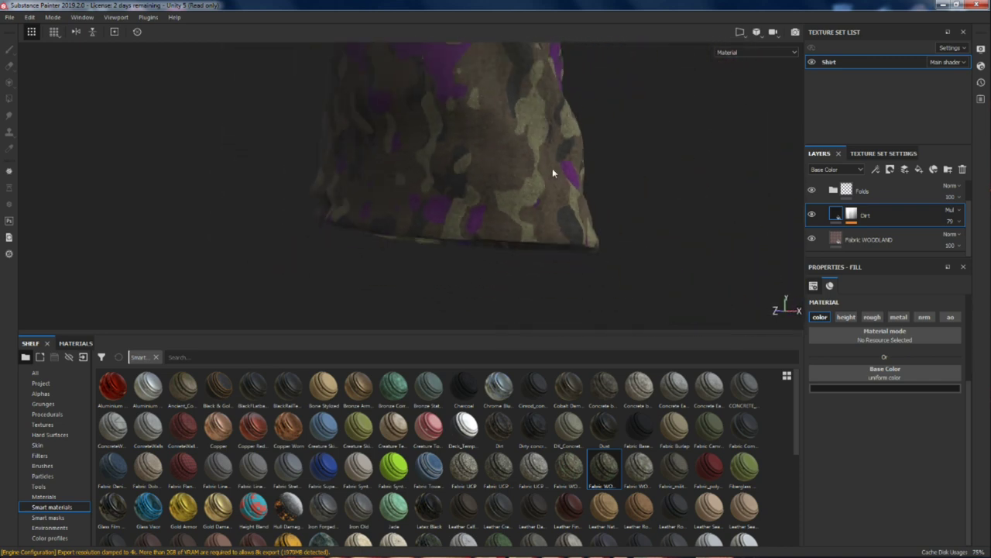
left_click_drag(552, 175, 676, 239, "alt")
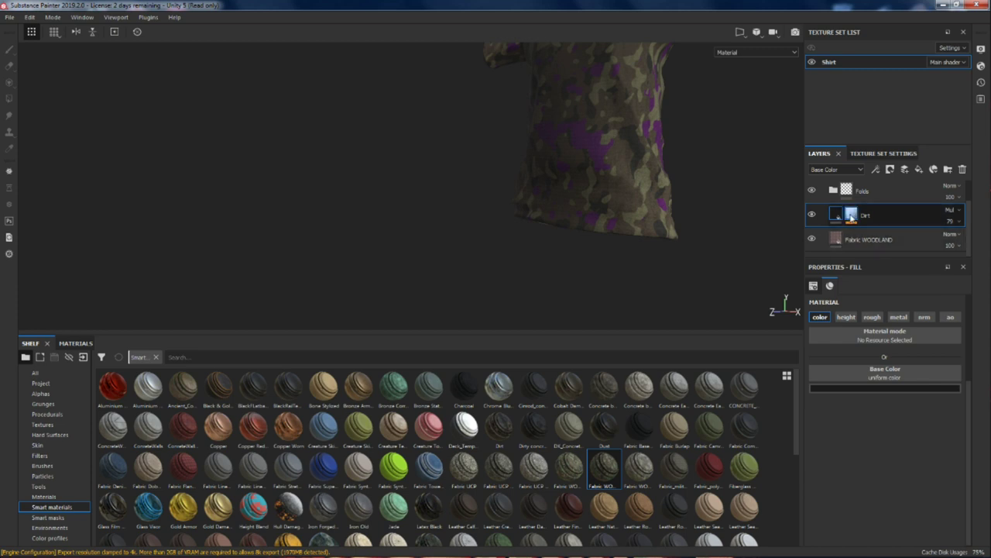
Step: Expand the Dirt layer's mask to show its MG Dirt generator, then select the Fabric WOODLAND Dirty folder
left_click(852, 215)
left_click(838, 217)
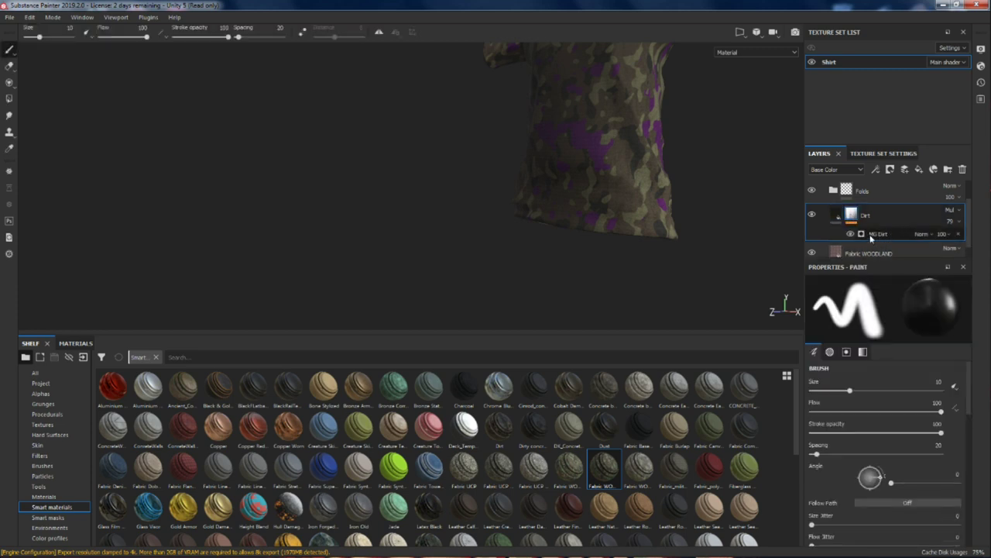
left_click(878, 234)
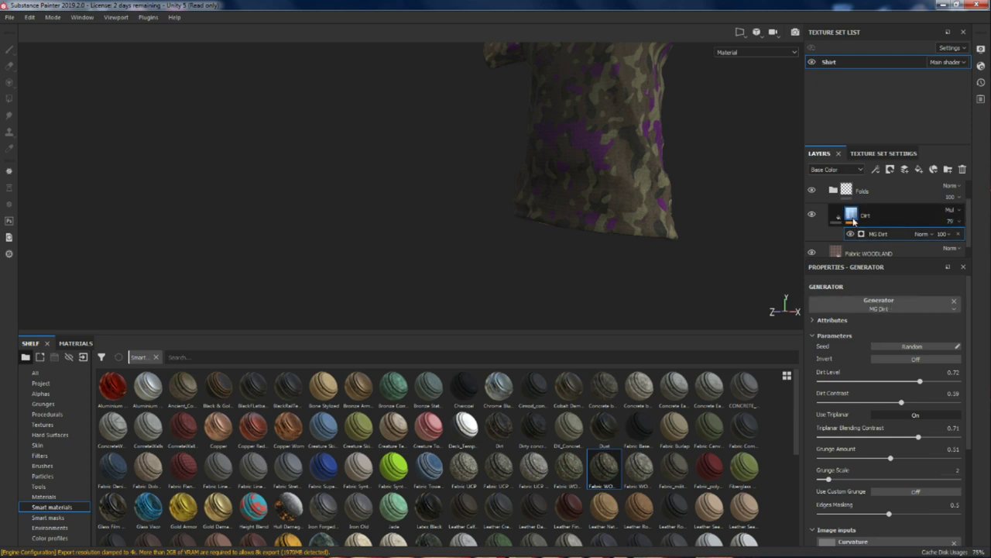
scroll(935, 206, "up", 1)
left_click(922, 193)
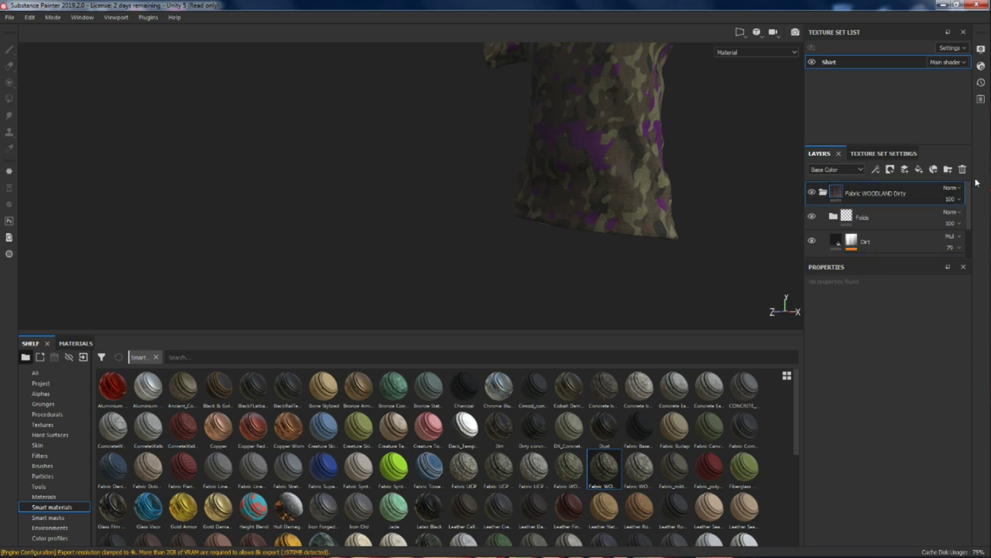
left_click(963, 169)
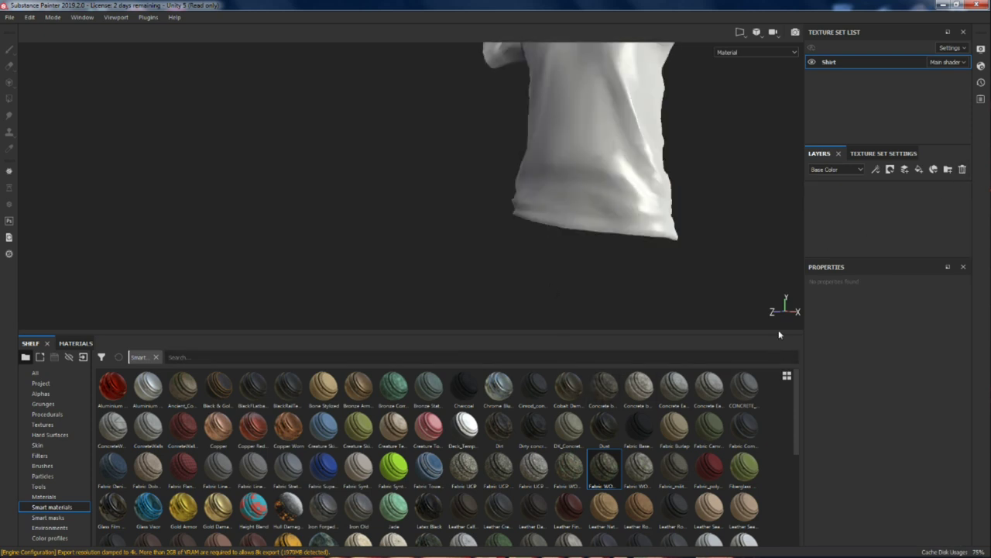
left_click(919, 169)
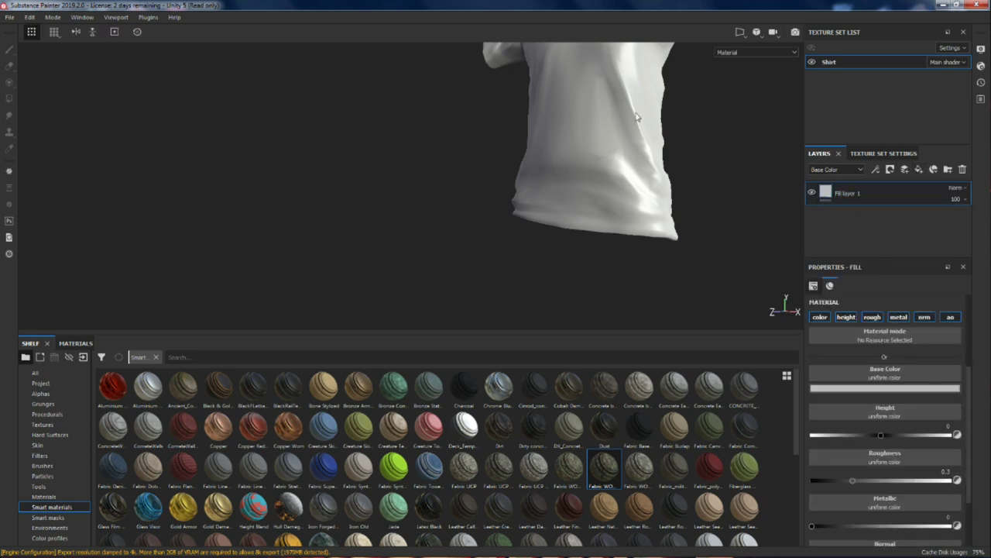
double_click(846, 193)
type("F")
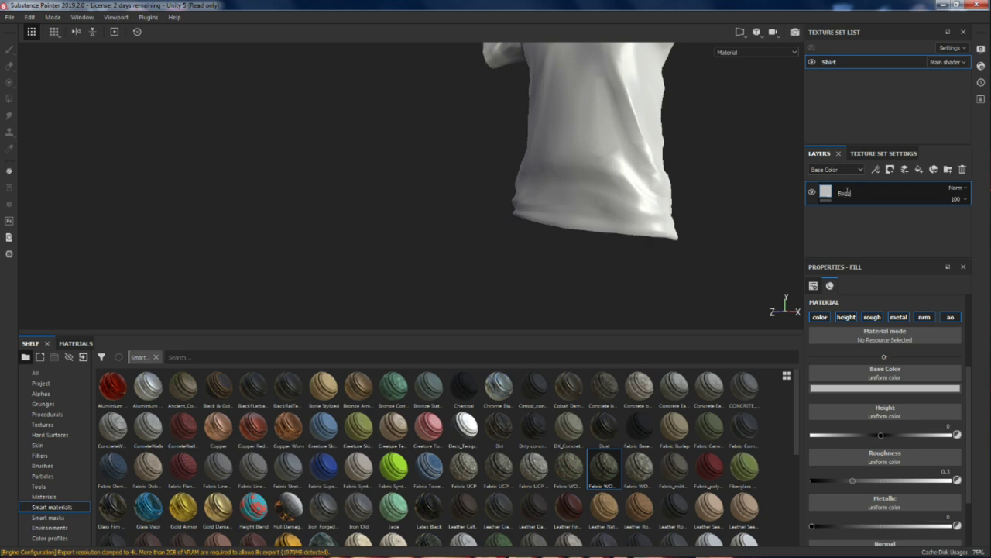
key("Return")
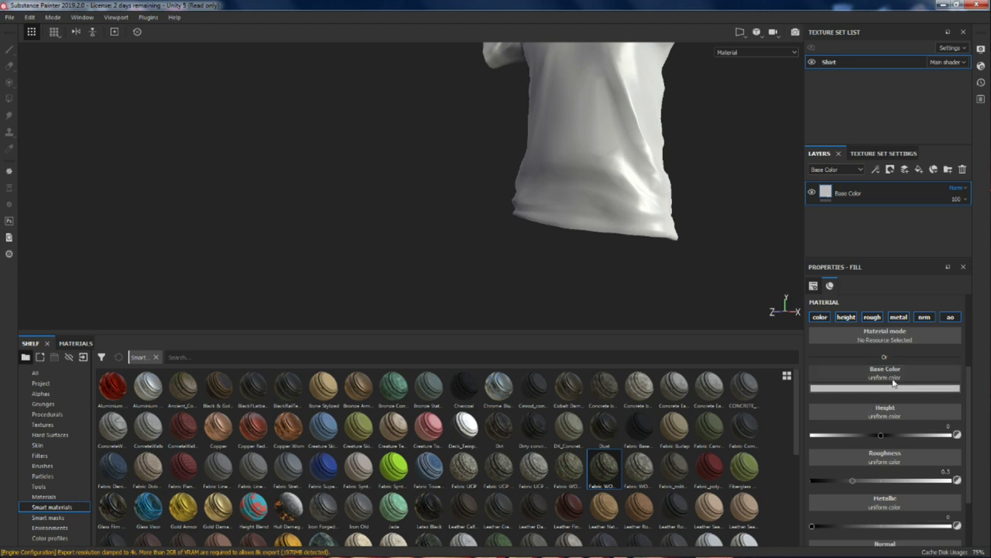
left_click(848, 317)
left_click(872, 317)
left_click(895, 318)
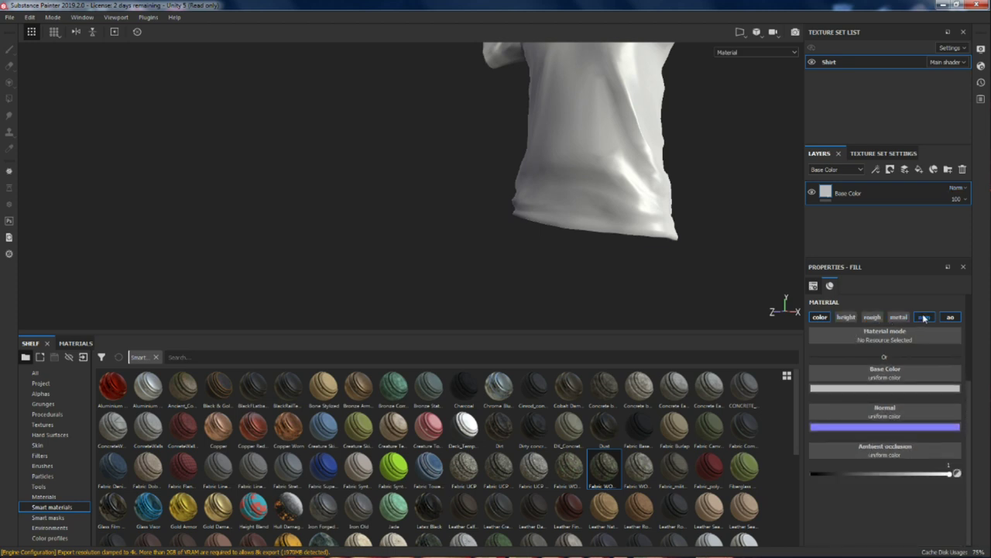
left_click(925, 317)
left_click(952, 317)
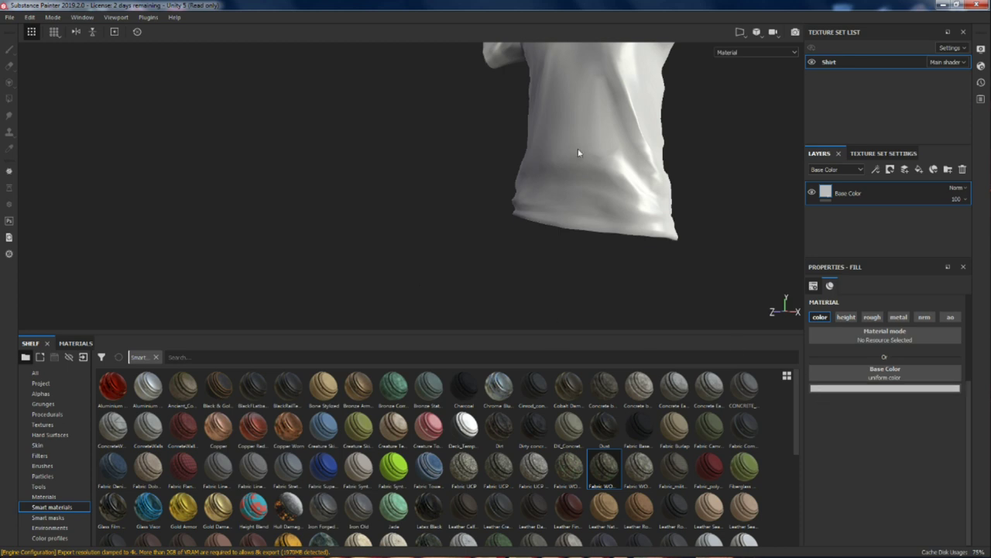
left_click(867, 389)
left_click_drag(855, 448, 928, 458)
left_click_drag(628, 169, 523, 205, "alt")
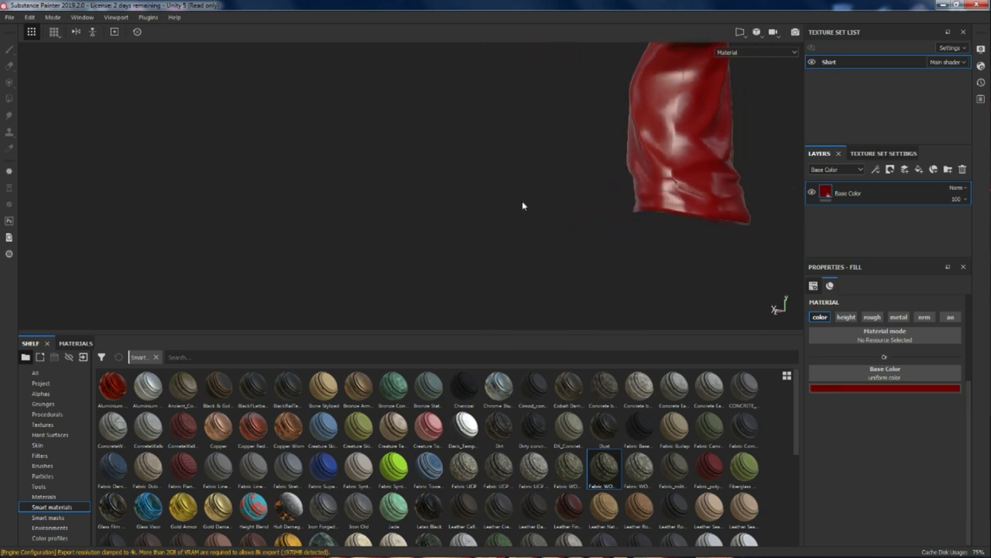
scroll(584, 184, "down", 3)
left_click_drag(584, 184, 734, 224, "alt")
scroll(638, 176, "up", 5)
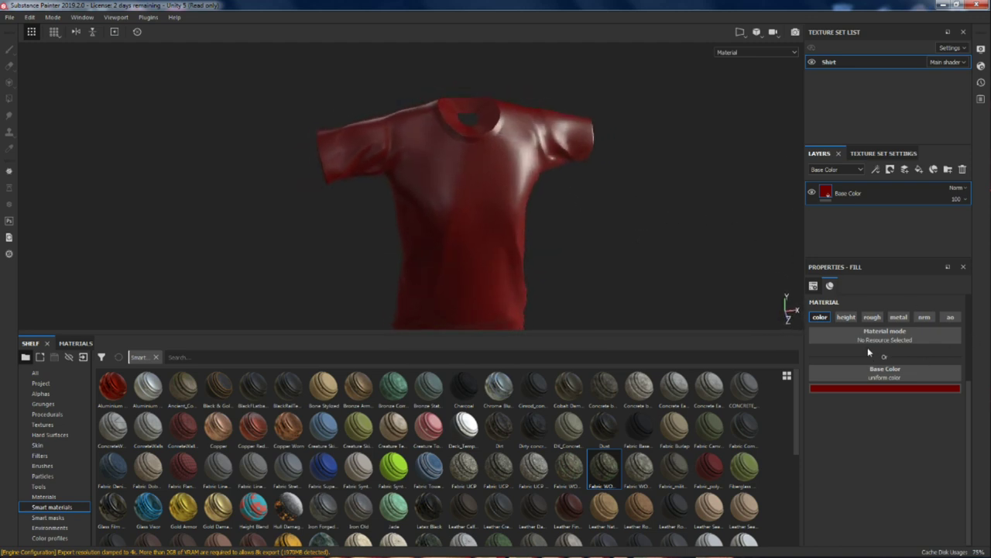
Step: Enable roughness on the Base Color fill and set it to about 0.86 for a matte shirt
left_click(873, 318)
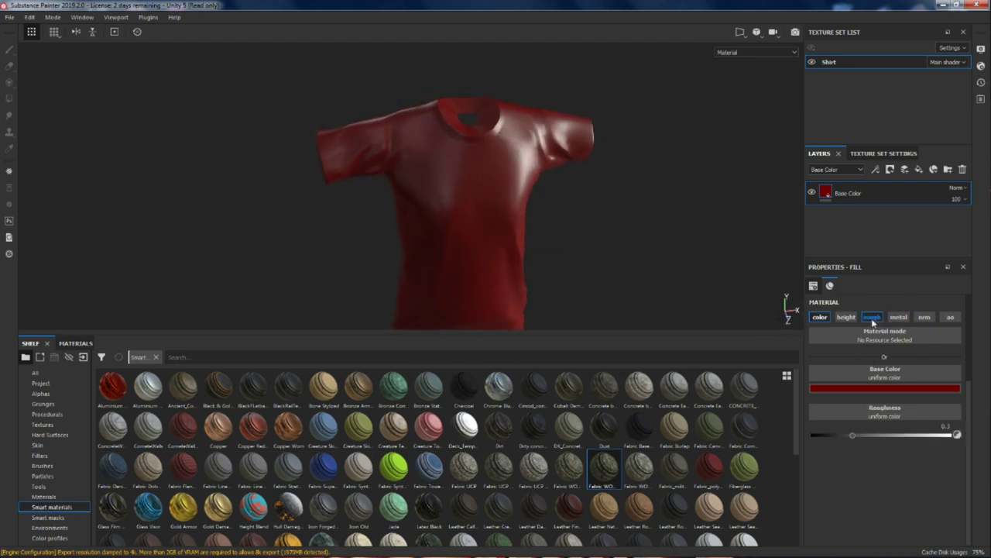
left_click_drag(853, 435, 914, 438)
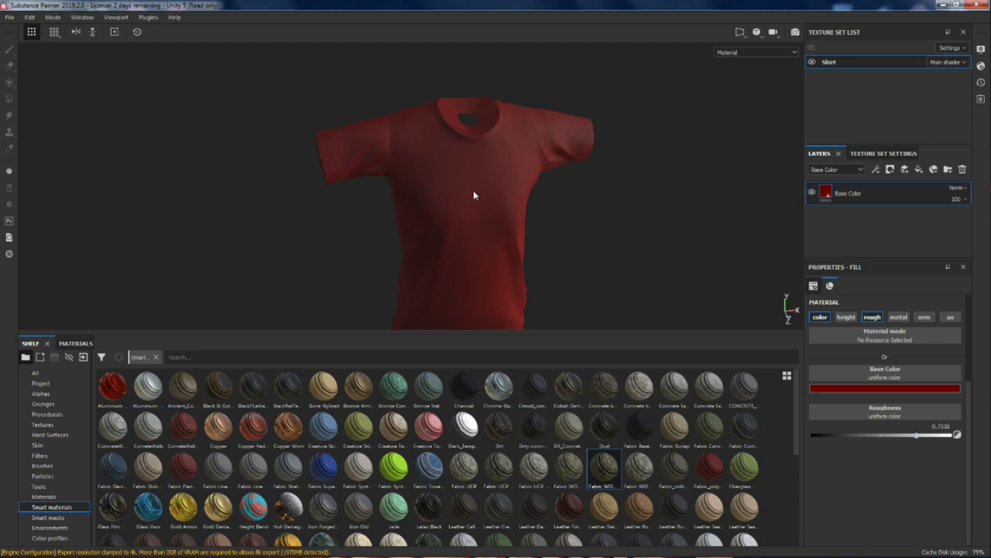
left_click_drag(469, 206, 814, 352, "alt")
left_click_drag(917, 439, 931, 439)
mouse_move(611, 248)
left_mouse_down("alt")
mouse_move(513, 217)
mouse_move(449, 175)
mouse_move(588, 205)
mouse_move(609, 234)
left_mouse_up("alt")
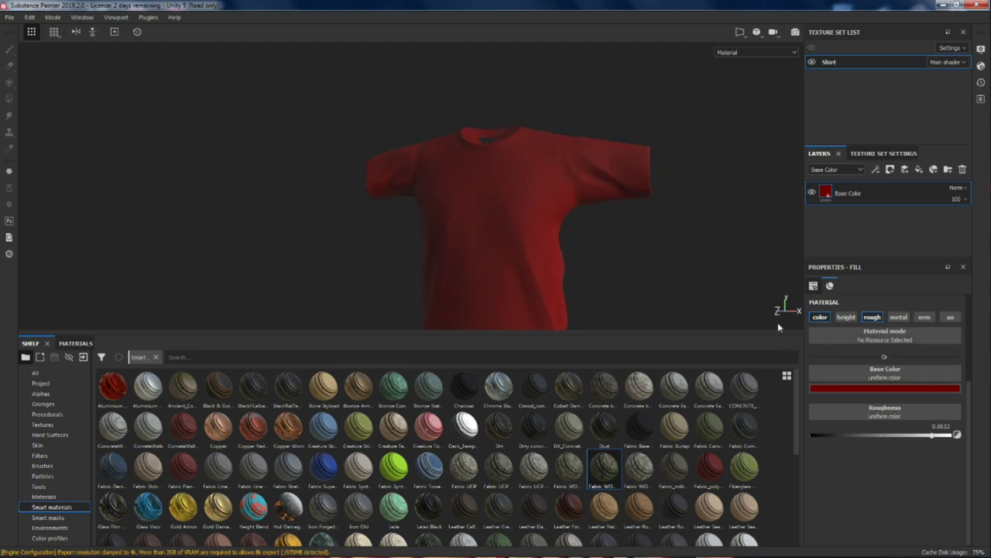
left_click_drag(535, 200, 601, 159, "alt")
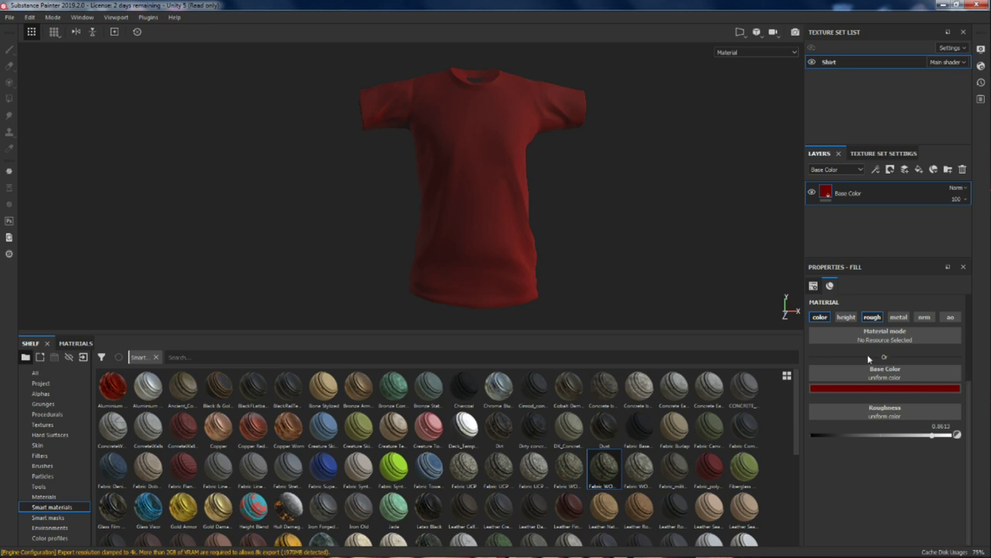
scroll(937, 355, "up", 1)
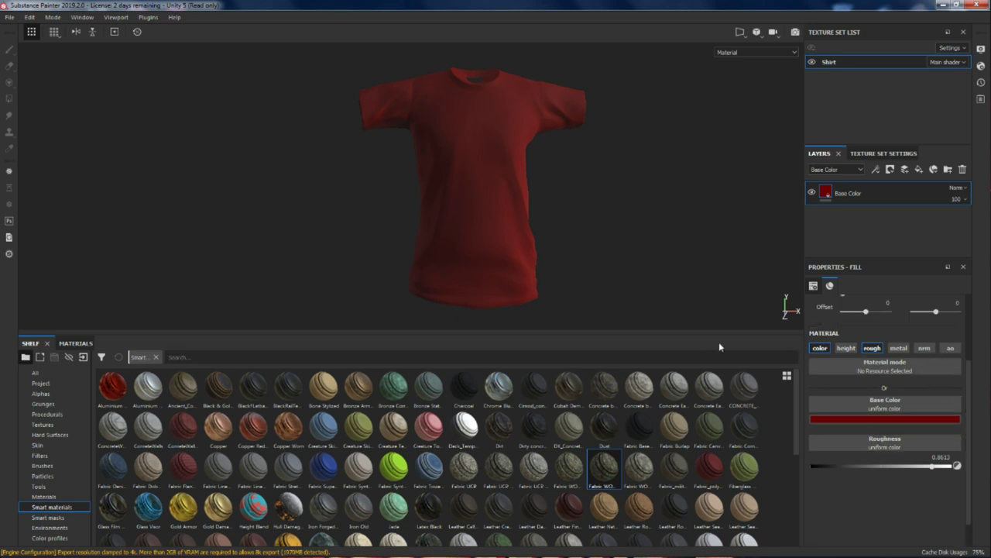
scroll(883, 364, "up", 3)
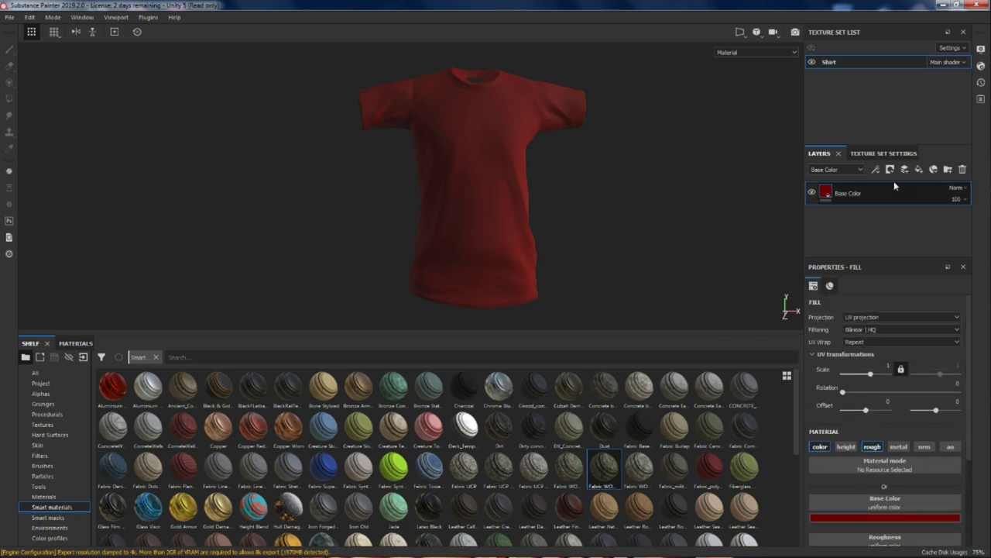
Step: Give the Base Color layer a white mask containing an empty generator
left_click(918, 169)
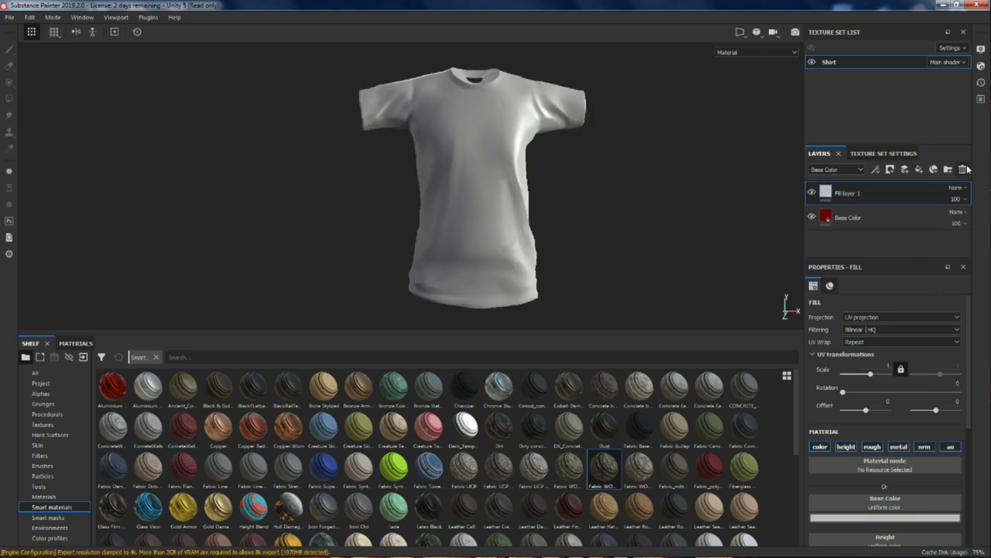
key("Delete")
right_click(834, 189)
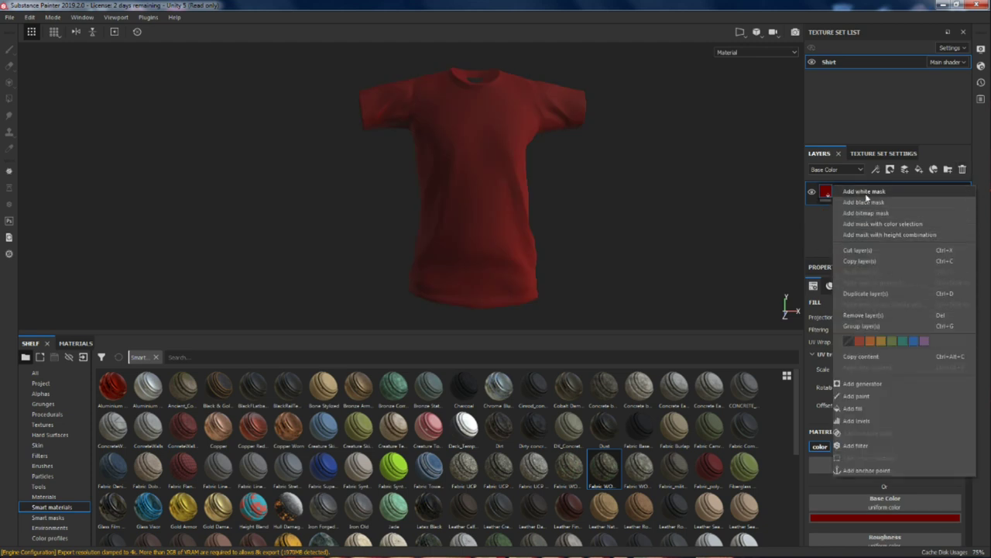
left_click(866, 194)
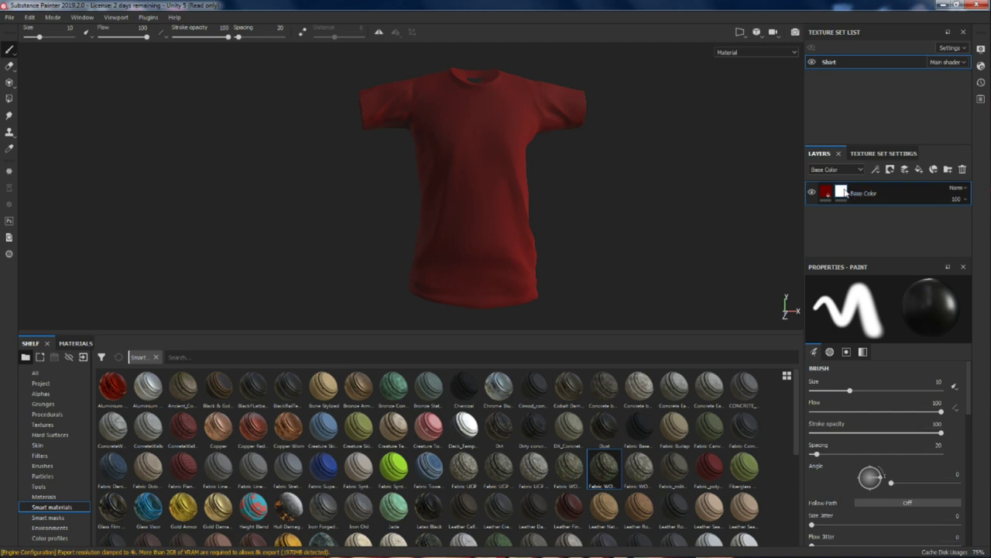
right_click(843, 192)
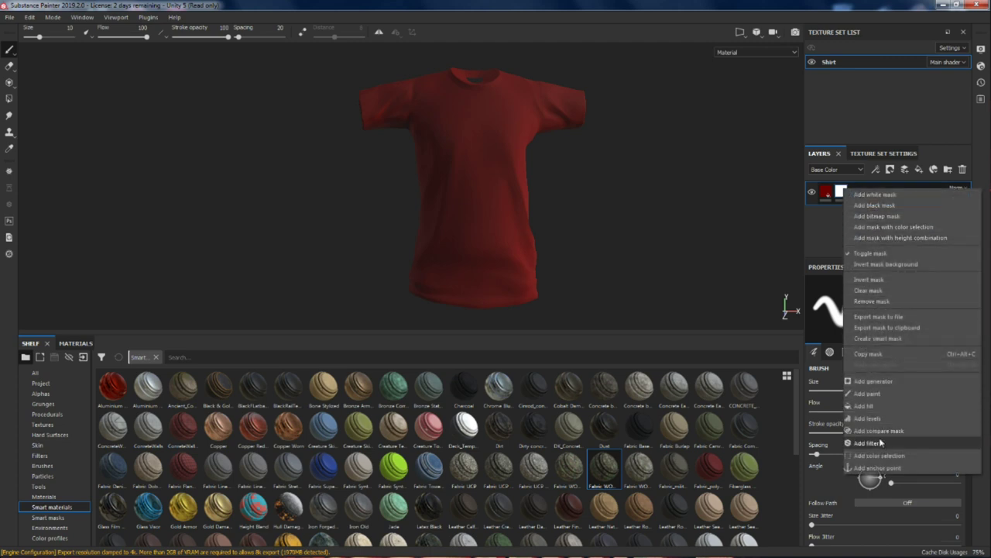
left_click(874, 381)
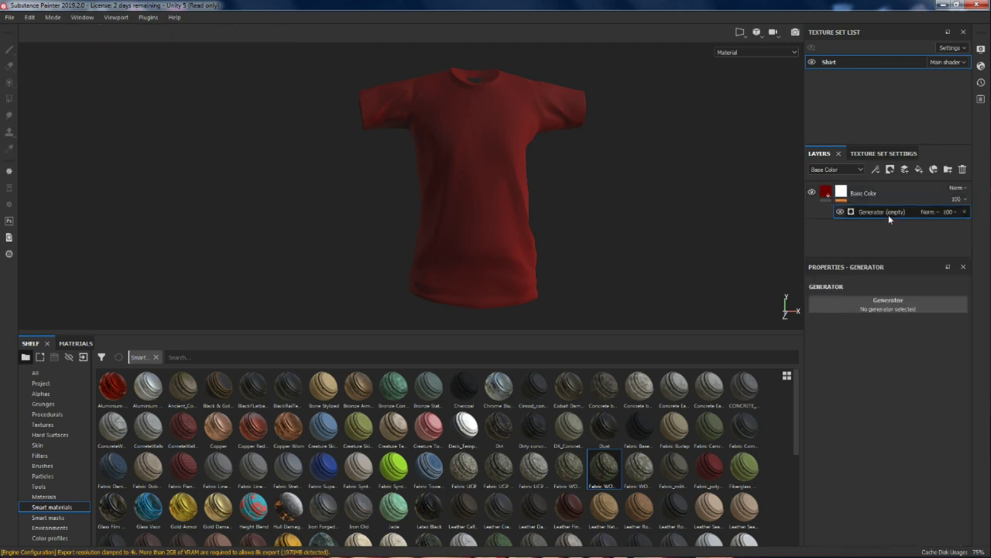
Step: Try Fiber Glass Edge Wear as the mask generator, then switch it to Dirt
left_click(886, 306)
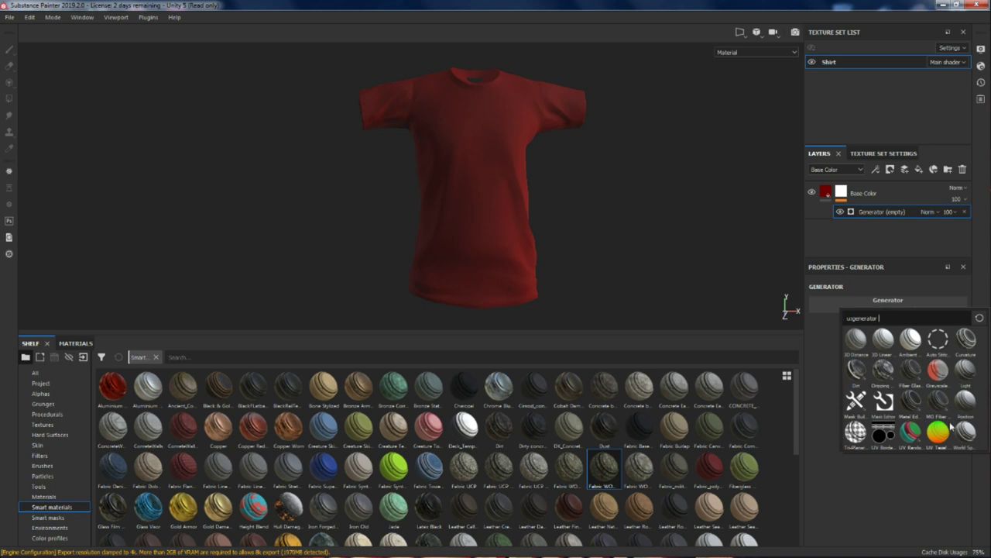
left_click(915, 371)
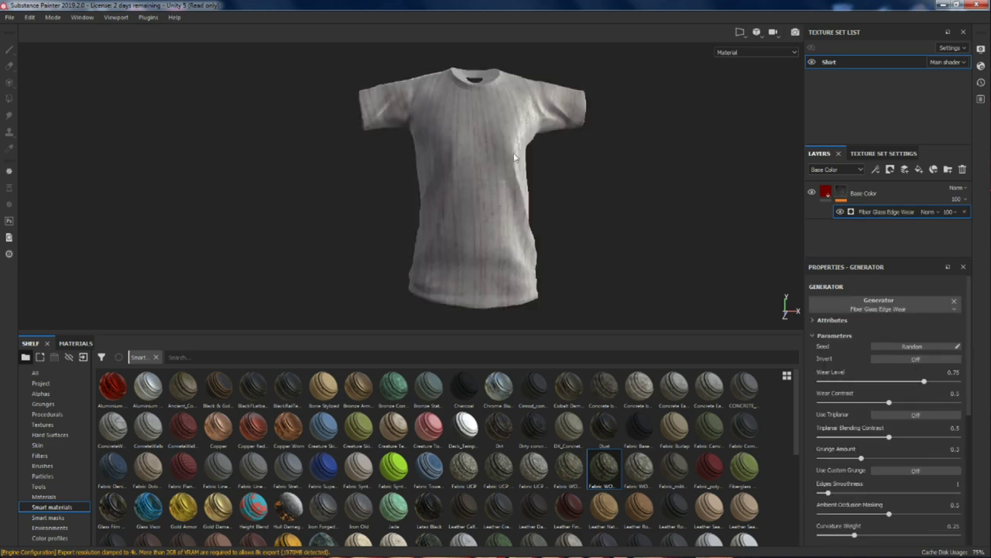
scroll(511, 155, "up", 5)
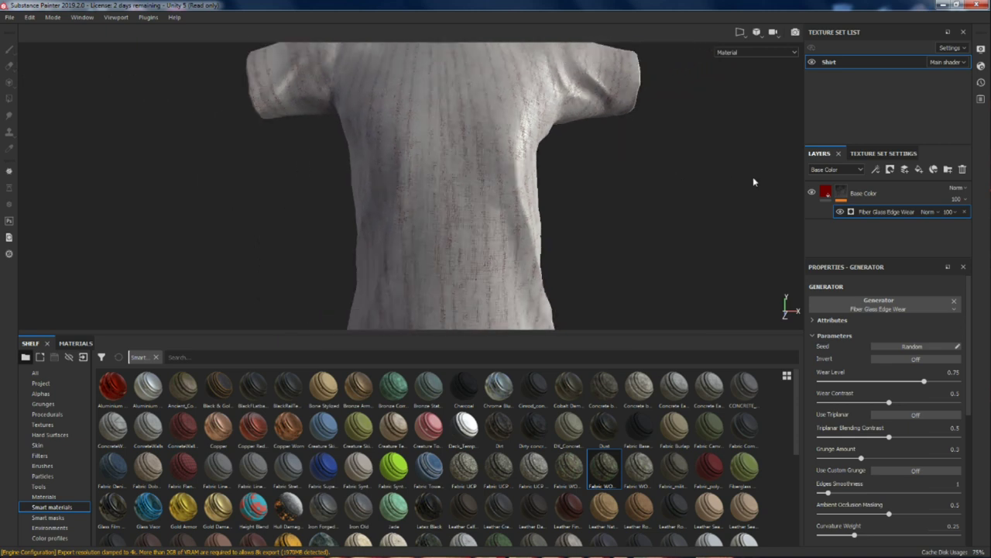
left_click(922, 307)
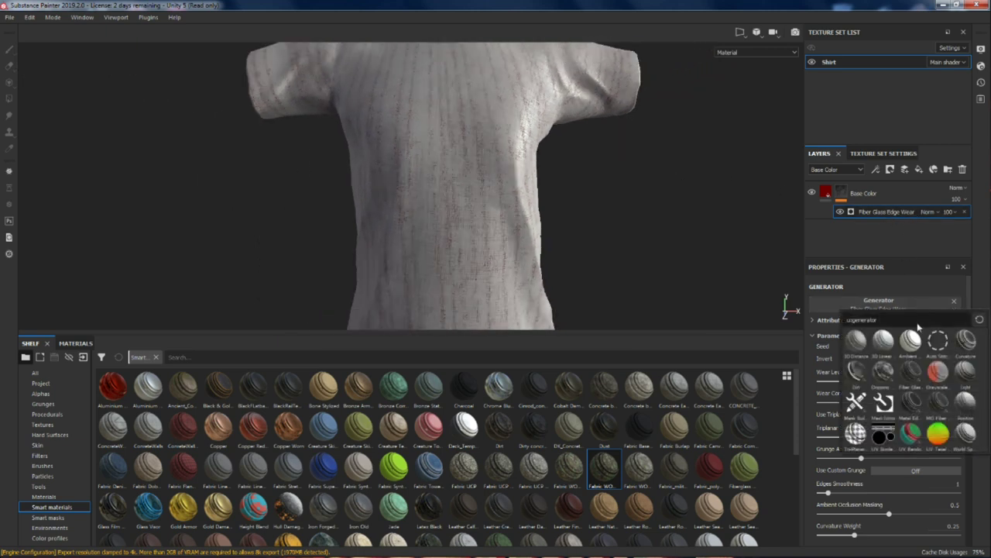
left_click(858, 375)
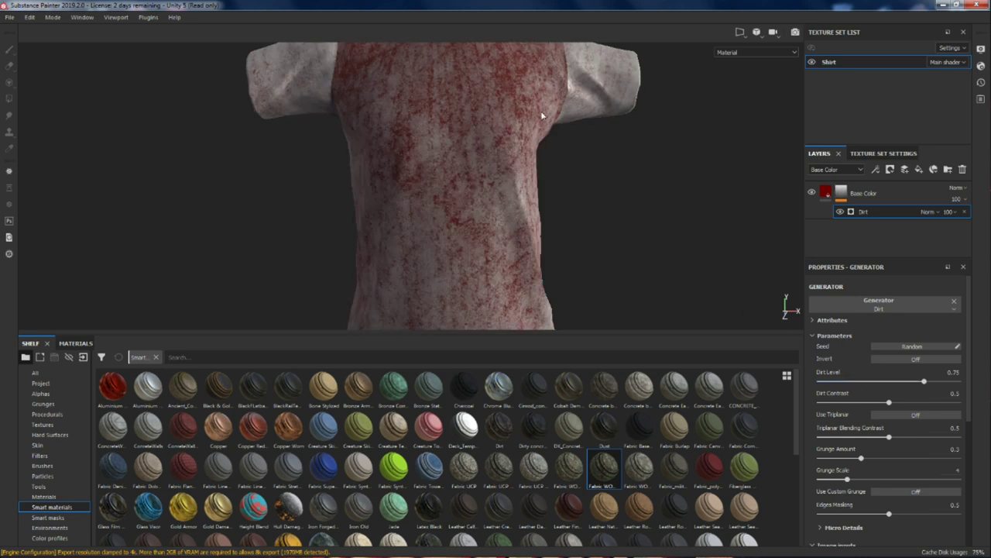
Step: Set the Dirt generator to Dirt Level 0.78 and Dirt Contrast 0.72
left_click_drag(617, 121, 685, 190, "alt")
scroll(885, 404, "down", 5)
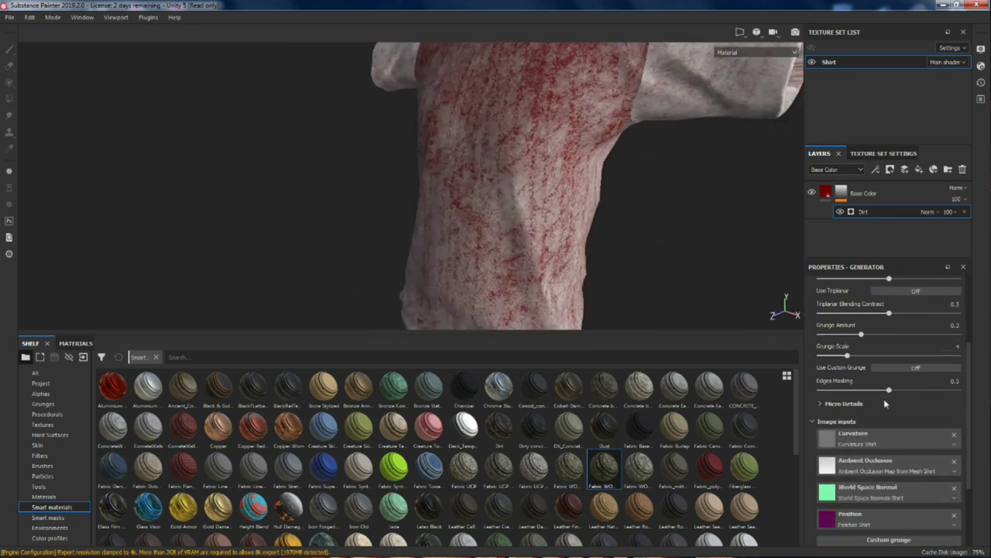
scroll(886, 403, "up", 4)
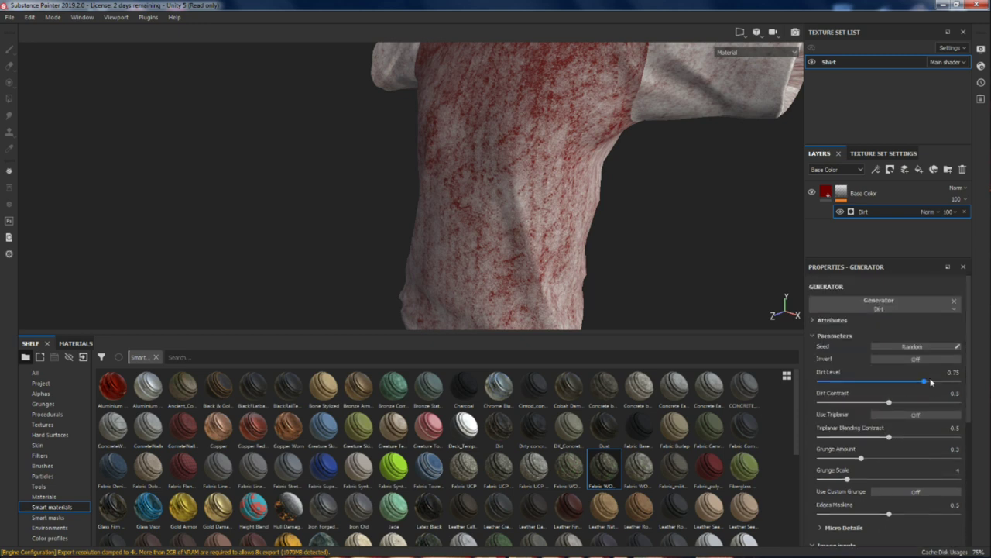
mouse_move(924, 381)
left_mouse_down()
mouse_move(872, 381)
mouse_move(933, 380)
mouse_move(845, 403)
mouse_move(922, 396)
left_mouse_up()
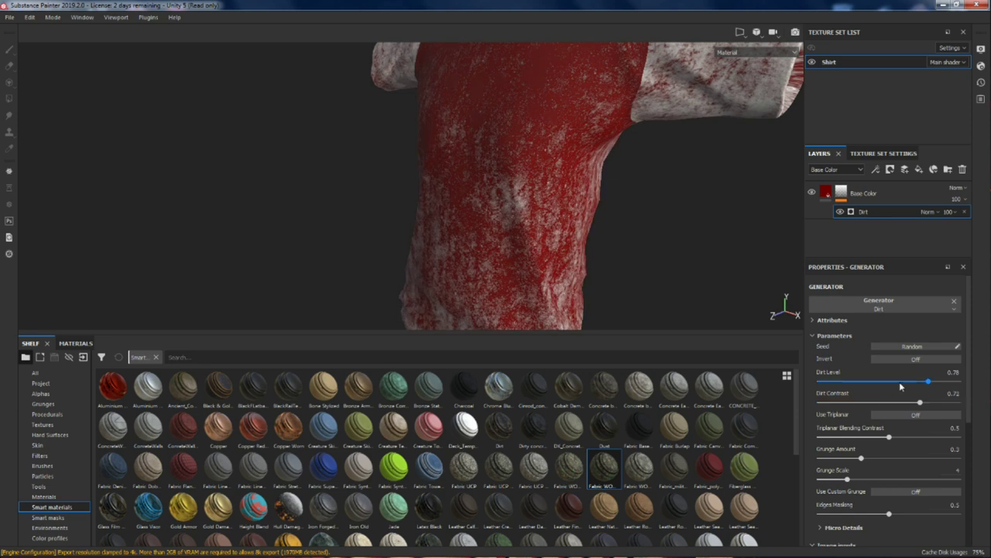
left_click_drag(571, 175, 759, 180, "alt")
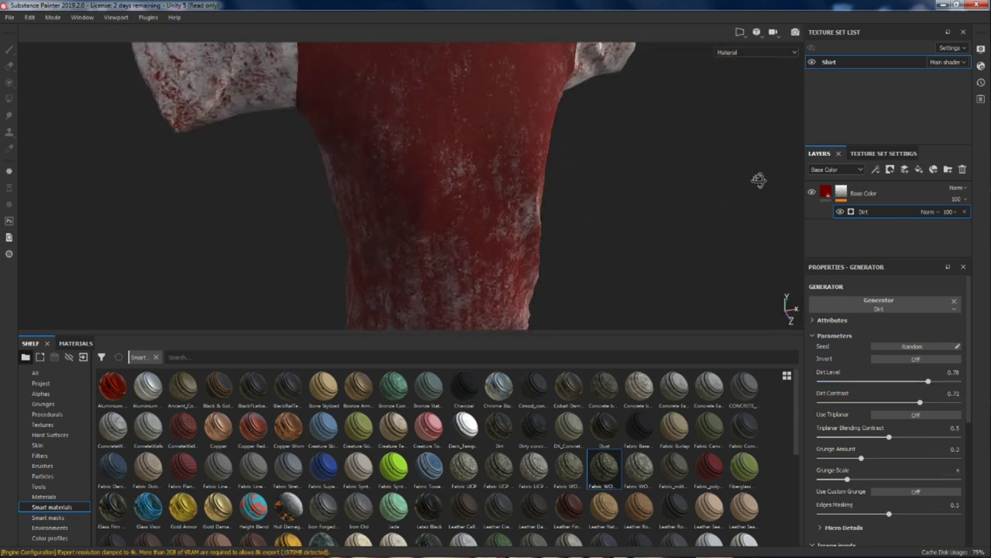
Step: Inspect the red torso and white-speckled sleeves from the side, back and shoulders
right_click_drag(759, 180, 589, 228, "alt")
left_click_drag(589, 228, 593, 170, "alt")
scroll(593, 171, "up", 3)
middle_click_drag(594, 170, 508, 63, "alt")
left_click_drag(508, 63, 558, 224, "alt")
scroll(511, 202, "down", 3)
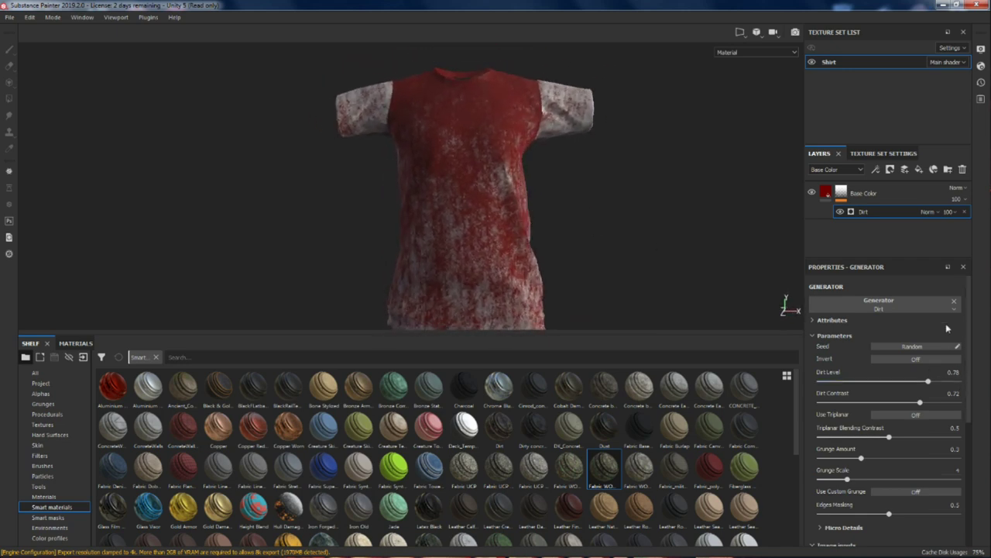
left_click(900, 304)
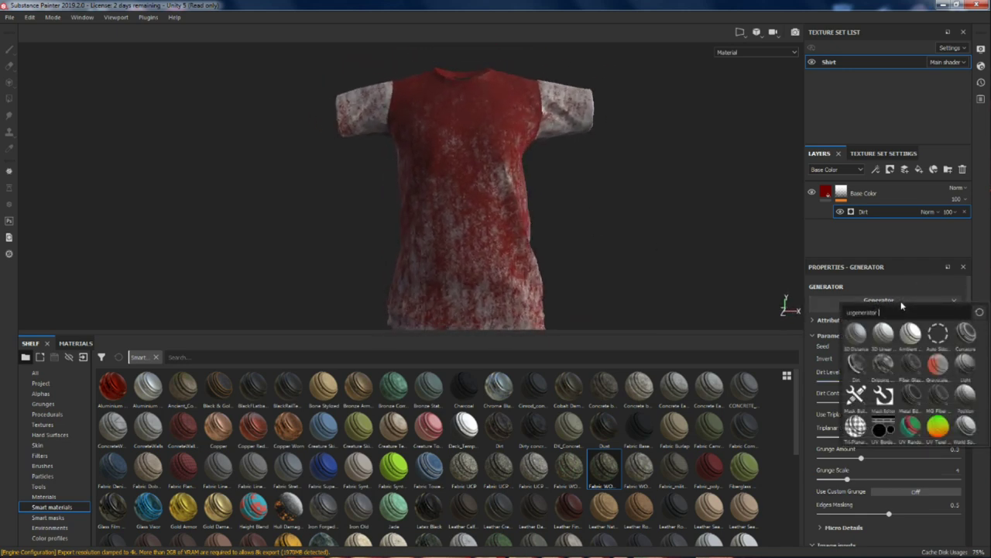
Step: Swap the mask generator to Metal Edge Wear
left_click(912, 396)
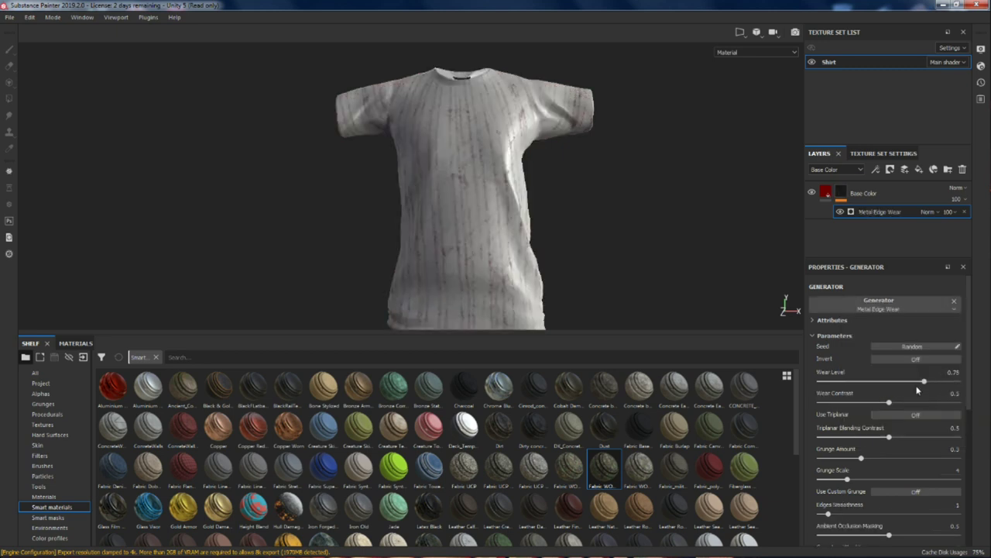
scroll(865, 351, "down", 4)
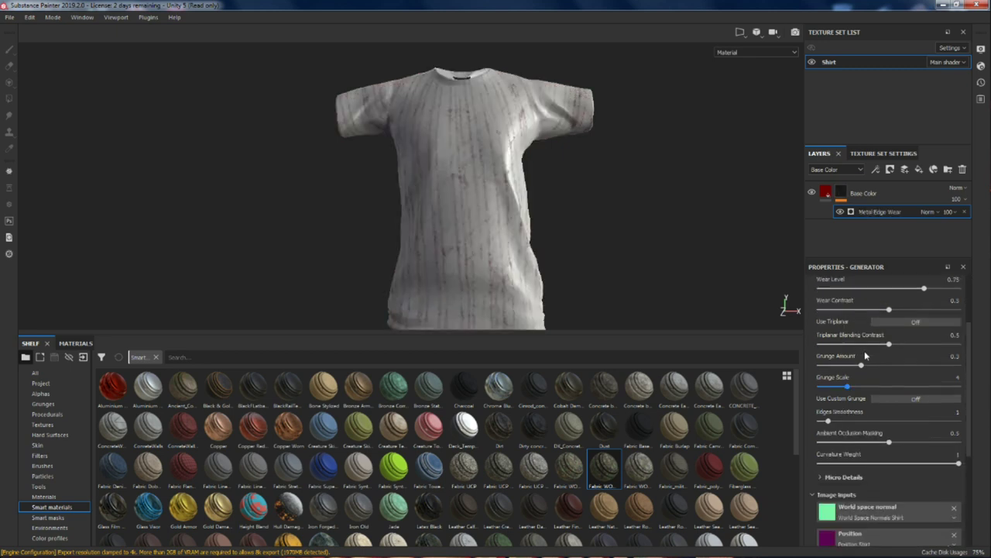
scroll(865, 351, "up", 4)
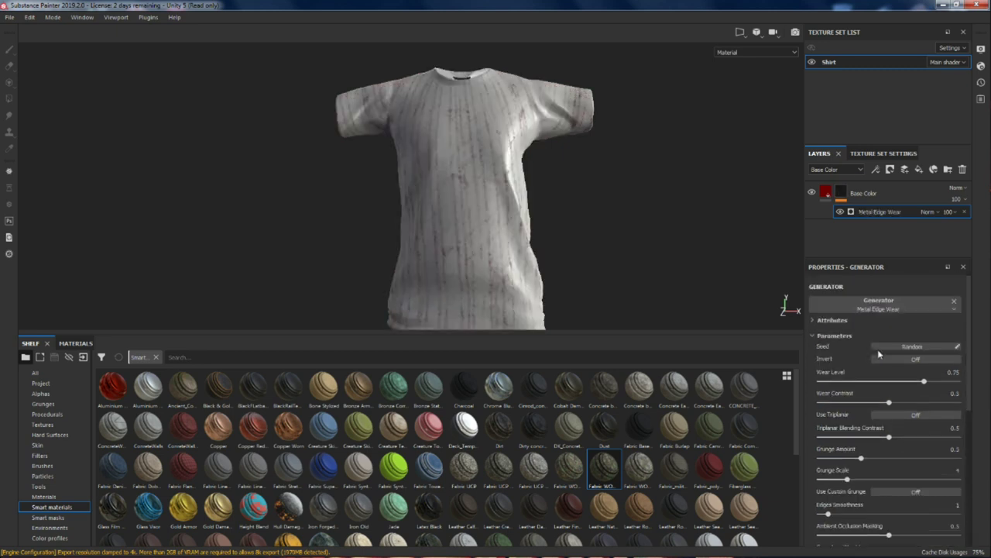
Step: Delete the Metal Edge Wear generator and remove the mask from the Base Color layer
right_click(844, 195)
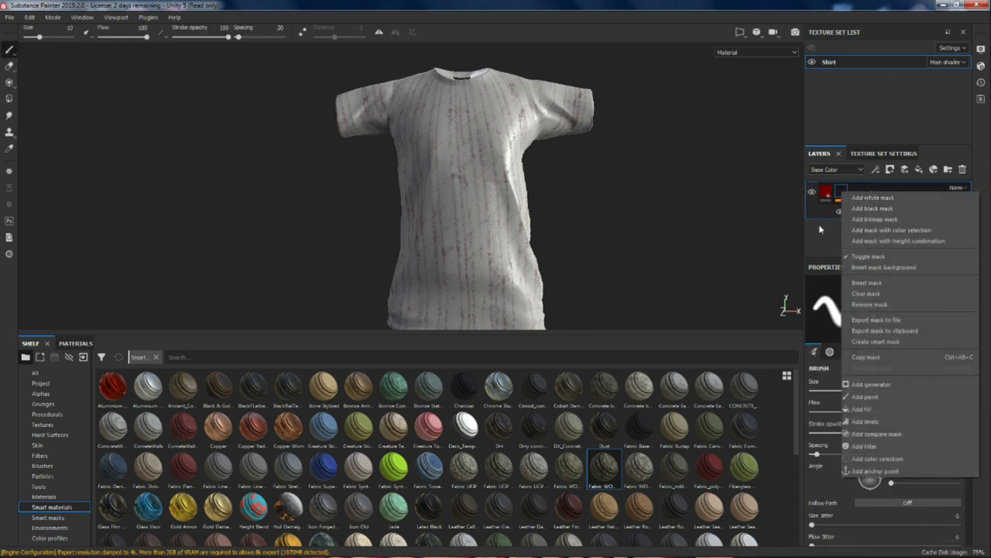
left_click(820, 223)
left_click(916, 209)
key("Delete")
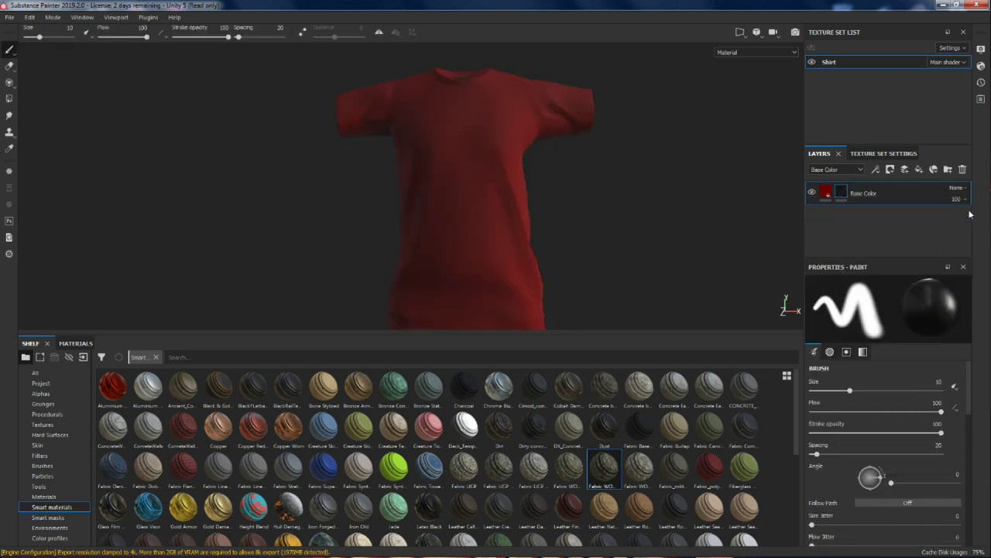
right_click(846, 195)
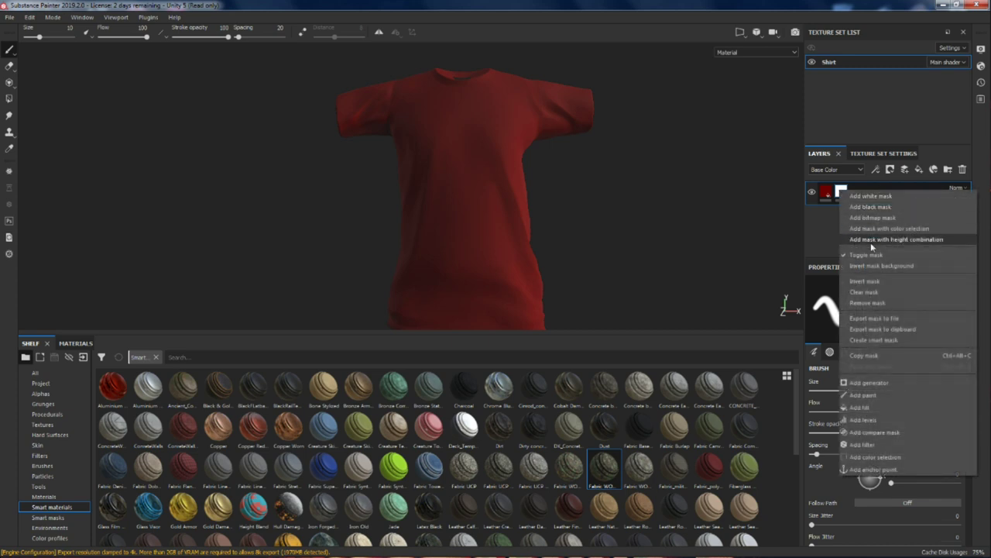
left_click(868, 302)
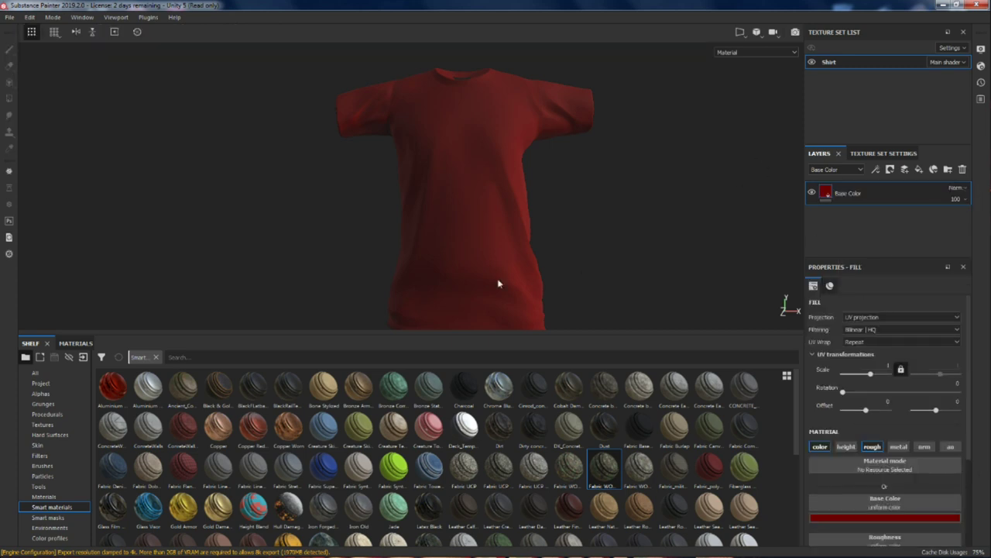
Step: Add a new paint layer above Base Color and name it 'Logo'
left_click(905, 168)
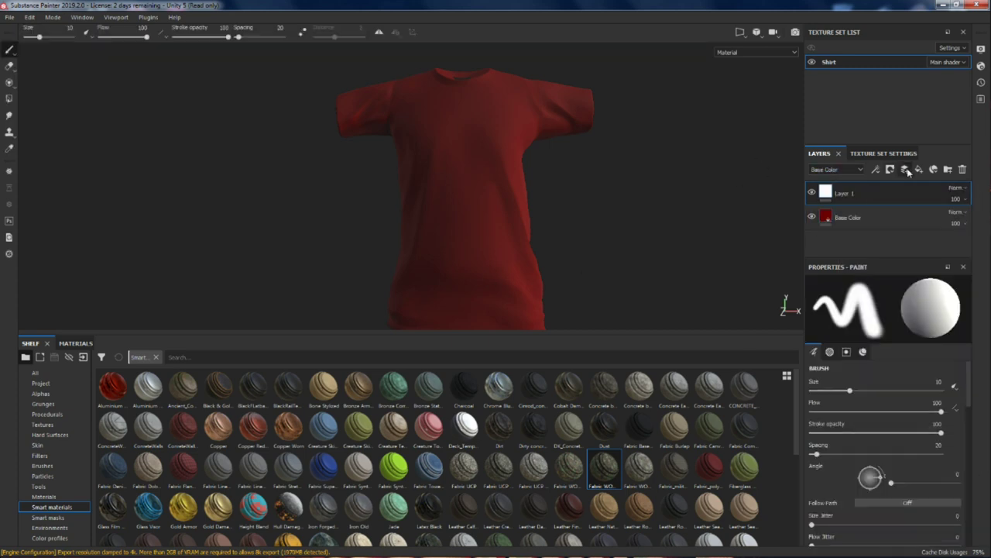
scroll(870, 434, "down", 3)
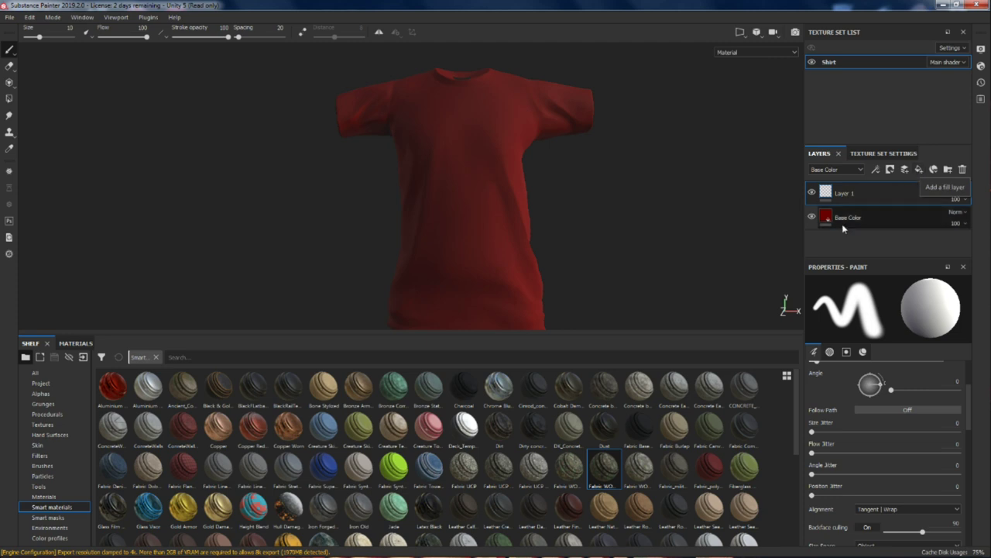
mouse_move(834, 199)
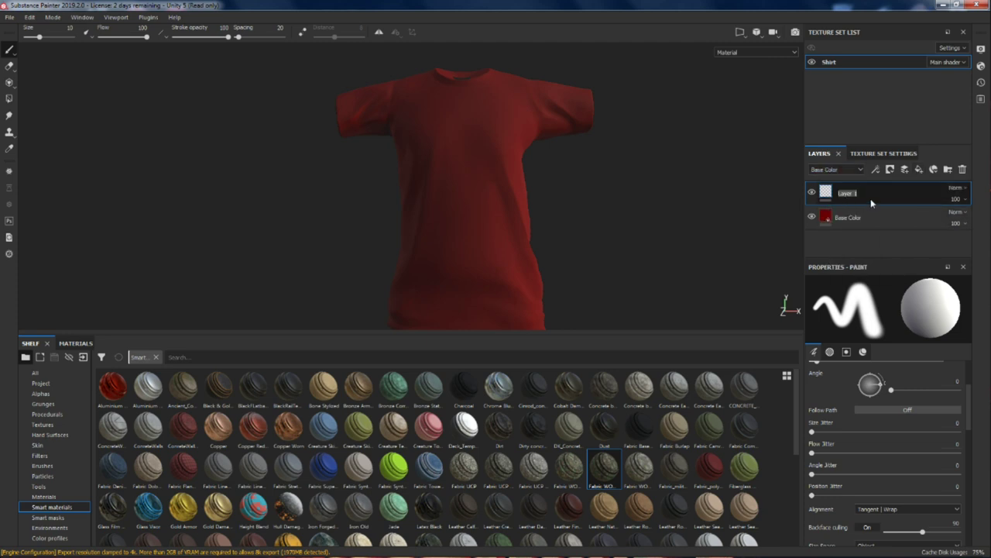
type("go")
key("Return")
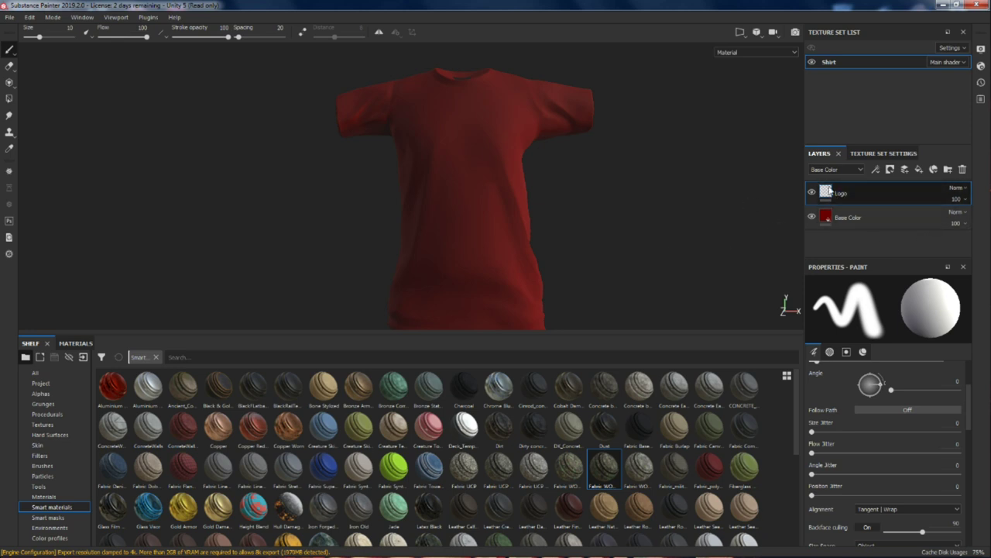
Step: Switch to projection painting, keeping only colour and roughness (0.3) channels enabled
left_click(7, 82)
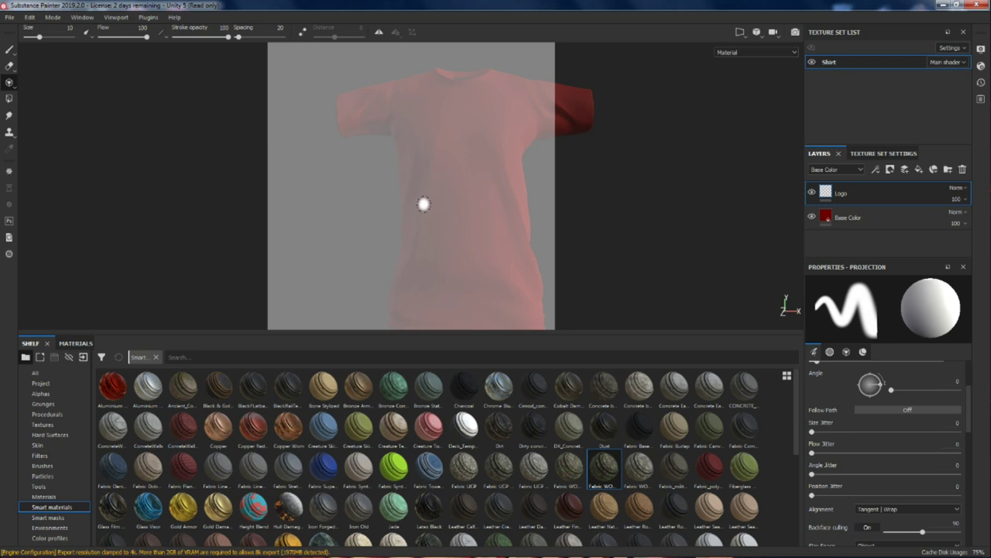
scroll(423, 204, "up", 5)
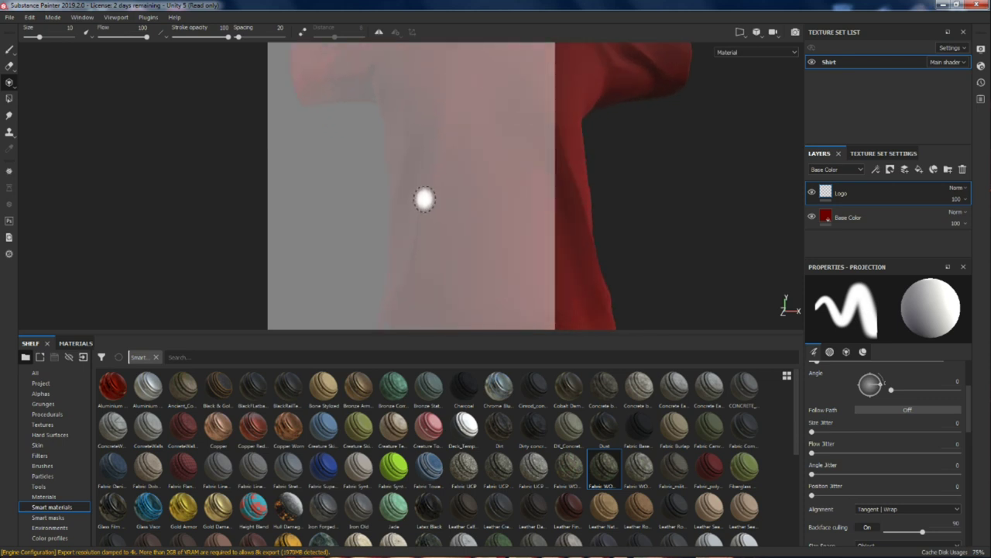
scroll(289, 195, "down", 5)
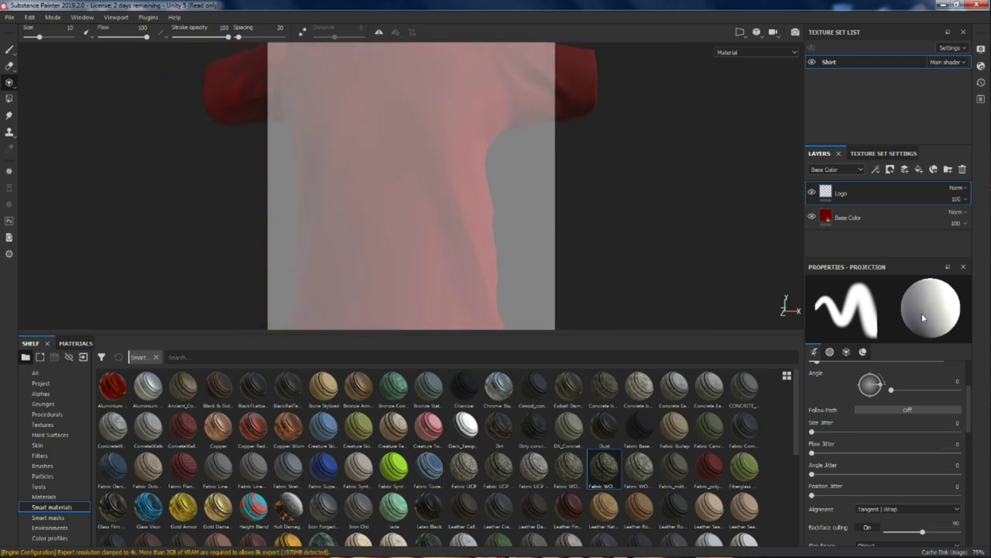
scroll(913, 447, "down", 6)
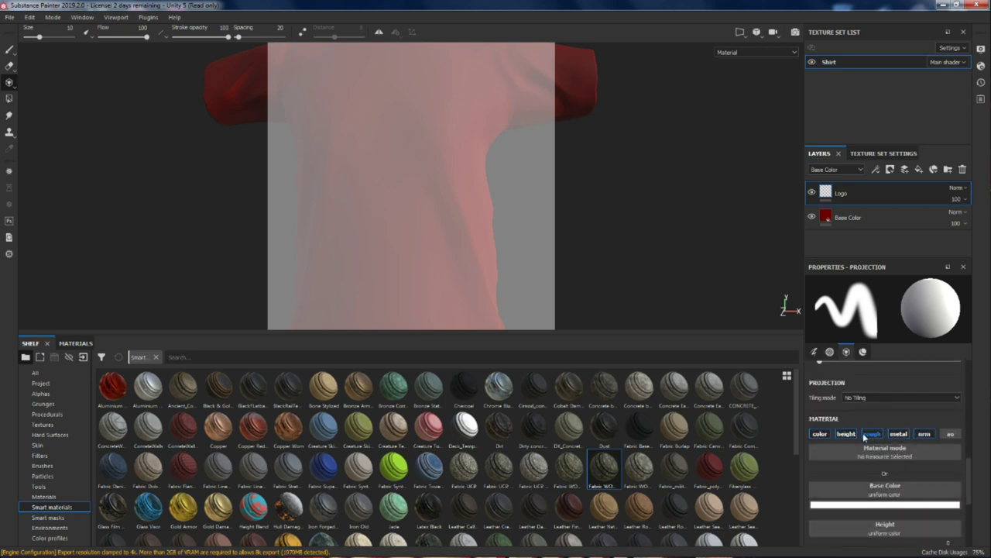
left_click(847, 434)
left_click(872, 434)
left_click(898, 433)
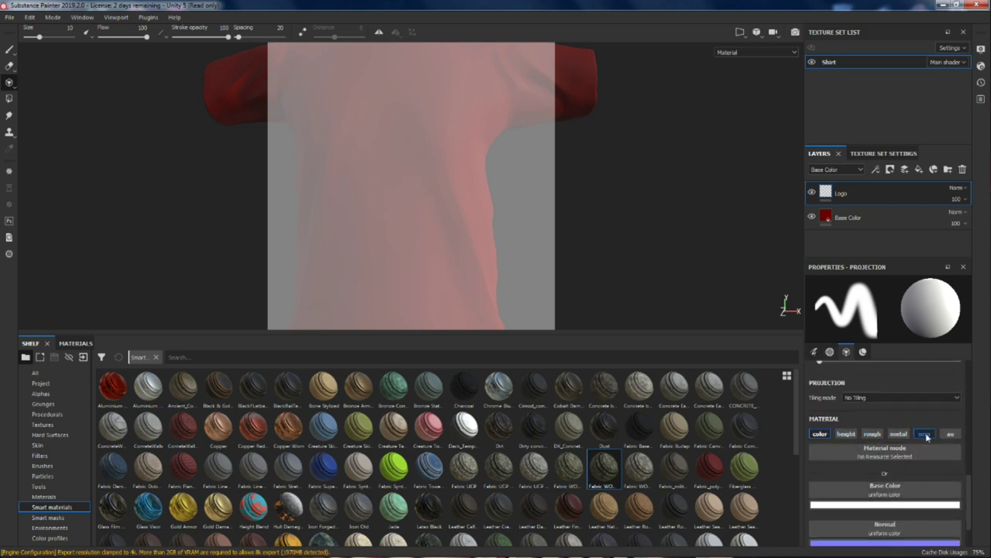
left_click(925, 434)
scroll(895, 503, "down", 1)
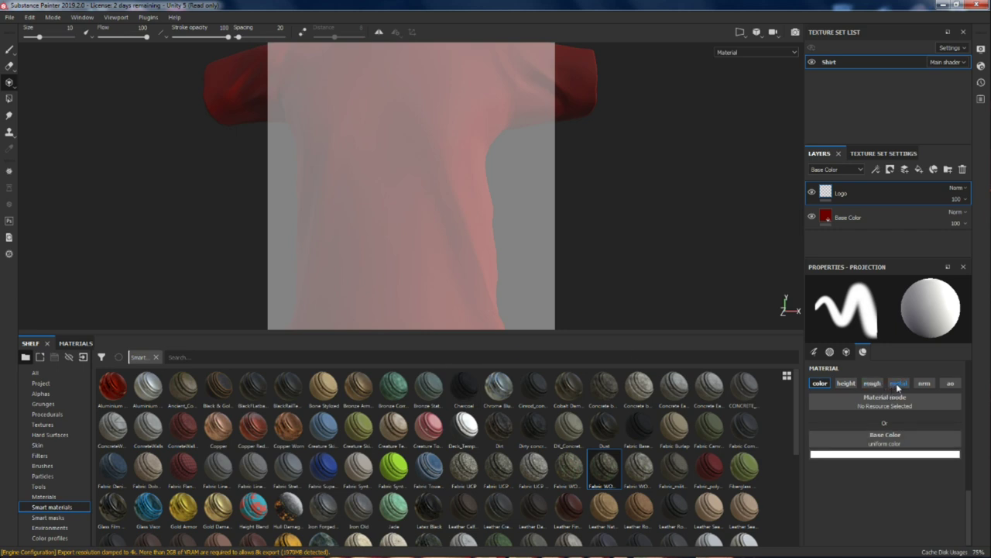
left_click(873, 383)
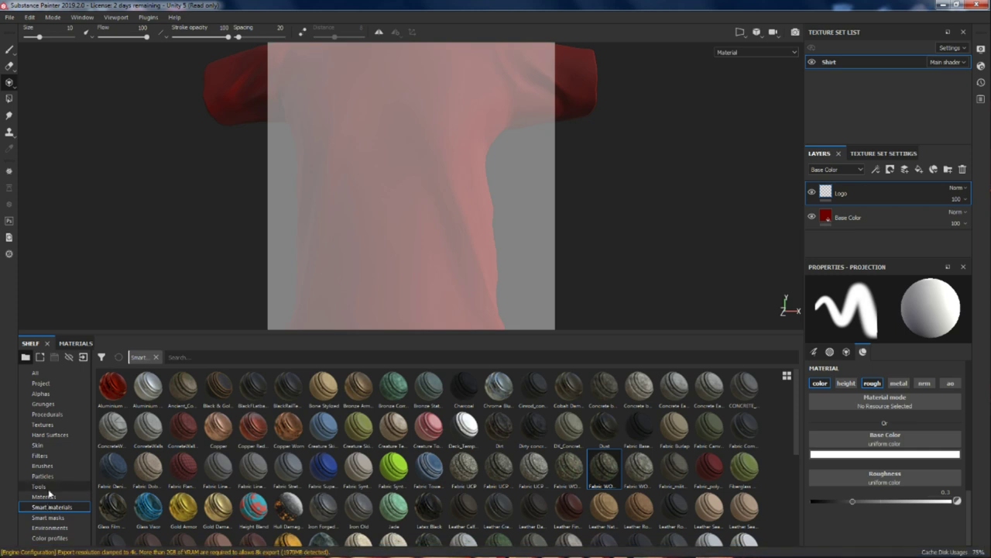
Step: Use the Bart Simpson image as projection base colour, rotated and scaled into a square over the chest
left_click(43, 425)
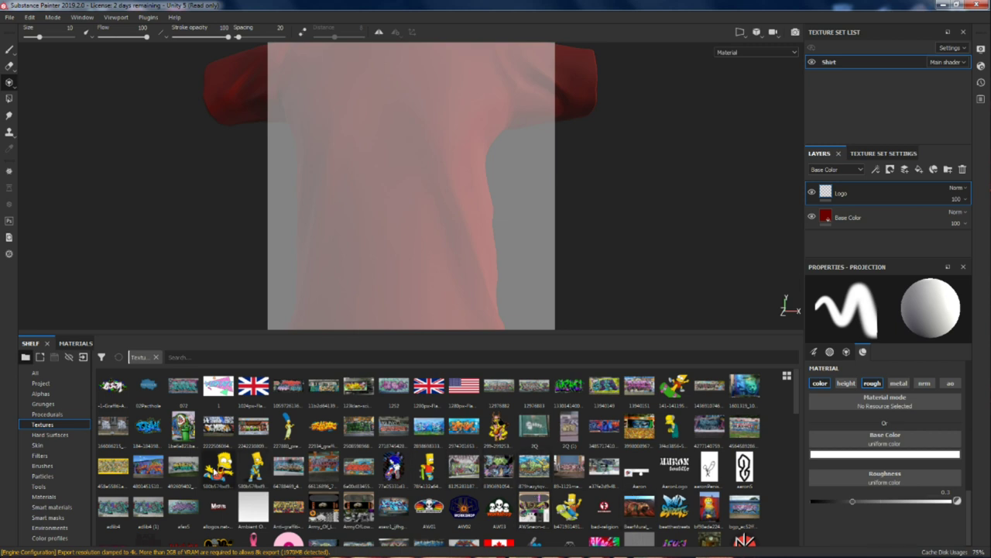
left_click_drag(221, 474, 875, 447)
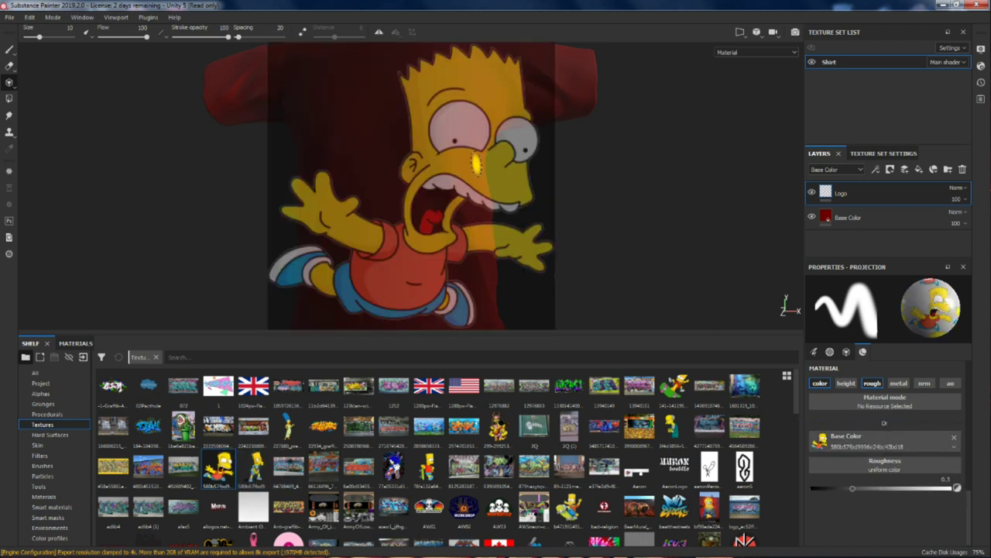
key("s")
right_click_drag(411, 195, 405, 184)
mouse_move(406, 182)
left_mouse_down()
mouse_move(341, 172)
mouse_move(385, 145)
mouse_move(338, 137)
mouse_move(380, 145)
left_mouse_up()
middle_click_drag(380, 145, 385, 120)
mouse_move(385, 116)
right_mouse_down()
mouse_move(383, 69)
mouse_move(380, 107)
right_mouse_up()
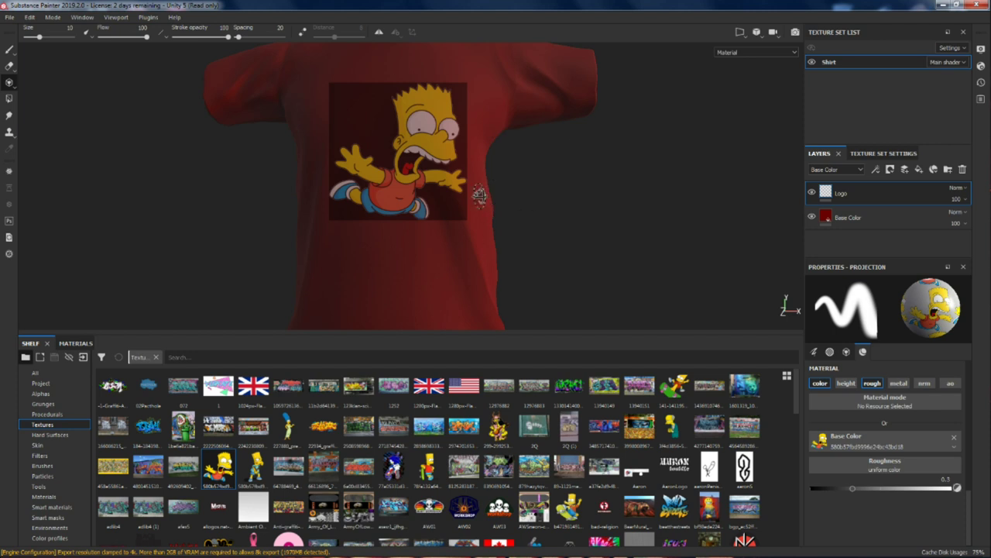
Step: Paint the projected Bart Simpson image onto the shirt front, including his right arm
mouse_move(480, 199)
left_mouse_down("alt")
mouse_move(527, 222)
mouse_move(496, 255)
mouse_move(501, 234)
mouse_move(475, 193)
left_mouse_up("alt")
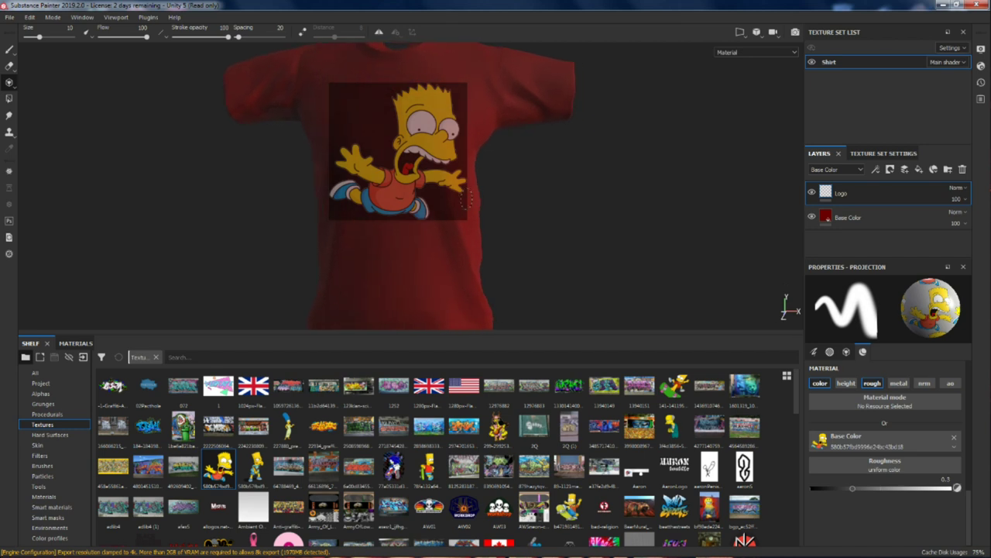
mouse_move(444, 194)
left_mouse_down()
mouse_move(397, 152)
mouse_move(445, 133)
mouse_move(380, 209)
mouse_move(422, 103)
mouse_move(326, 199)
mouse_move(315, 196)
mouse_move(403, 73)
mouse_move(313, 111)
mouse_move(330, 141)
mouse_move(394, 62)
mouse_move(311, 119)
mouse_move(358, 83)
mouse_move(410, 84)
mouse_move(345, 161)
mouse_move(419, 85)
mouse_move(423, 183)
mouse_move(430, 62)
mouse_move(450, 180)
mouse_move(444, 78)
mouse_move(459, 179)
mouse_move(449, 74)
mouse_move(451, 178)
mouse_move(458, 82)
left_mouse_up()
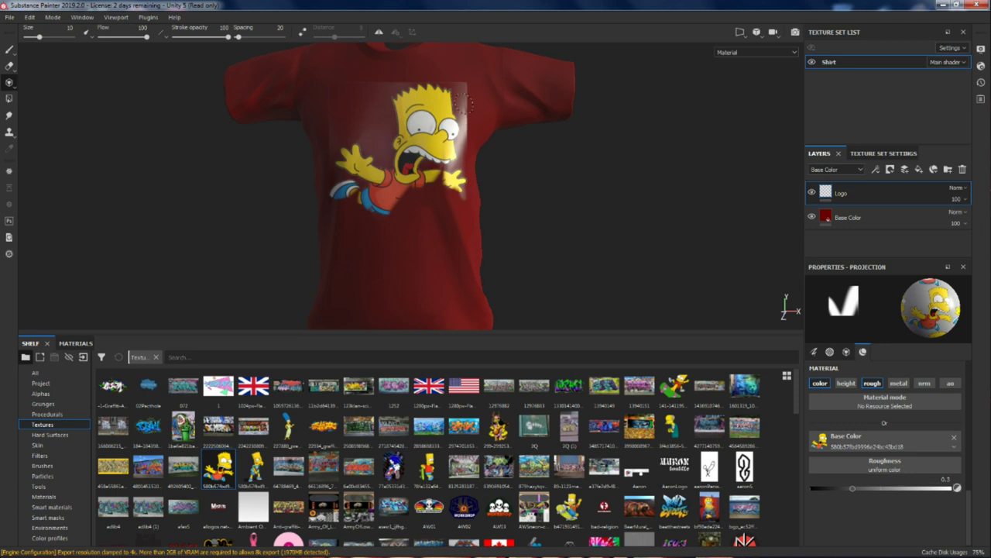
mouse_move(466, 193)
left_mouse_down()
mouse_move(437, 200)
mouse_move(454, 163)
mouse_move(443, 212)
mouse_move(453, 180)
mouse_move(439, 144)
mouse_move(397, 222)
mouse_move(402, 193)
left_mouse_up()
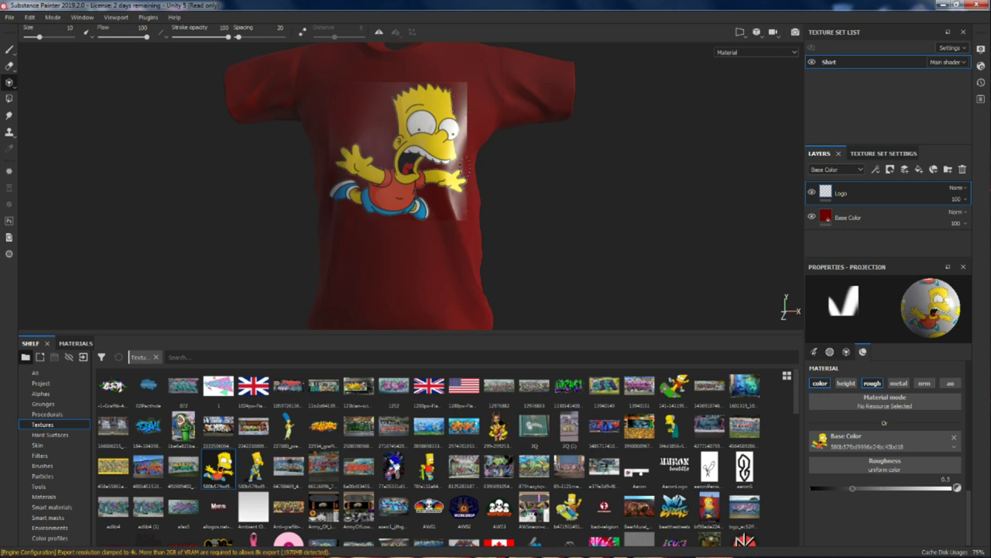
Step: Switch back to the Paint brush and inspect the Bart decal from several angles
mouse_move(466, 164)
left_mouse_down("alt")
mouse_move(284, 166)
mouse_move(262, 196)
mouse_move(283, 193)
left_mouse_up("alt")
left_click(9, 51)
mouse_move(157, 77)
left_mouse_down("alt")
mouse_move(516, 178)
mouse_move(634, 190)
mouse_move(788, 155)
mouse_move(499, 158)
mouse_move(646, 159)
mouse_move(816, 129)
mouse_move(785, 164)
mouse_move(668, 166)
left_mouse_up("alt")
right_click_drag(667, 166, 586, 186, "alt")
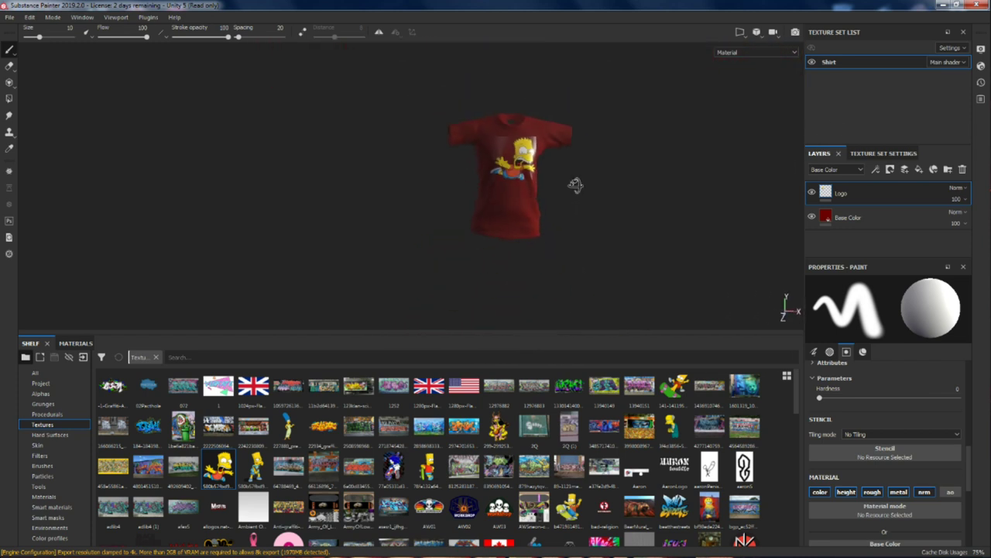
scroll(587, 189, "up", 10)
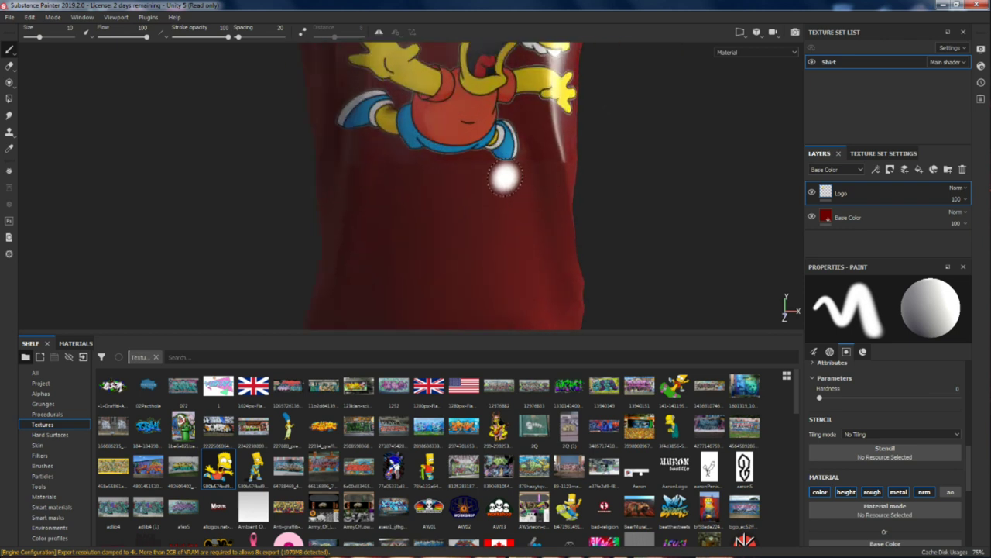
left_click_drag(492, 222, 272, 181, "alt")
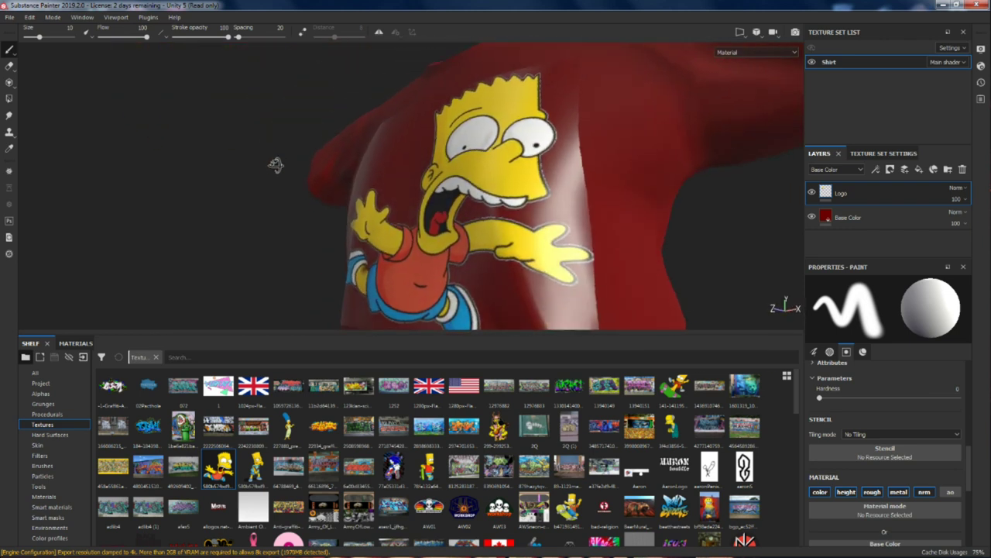
key("f")
scroll(434, 186, "up", 3)
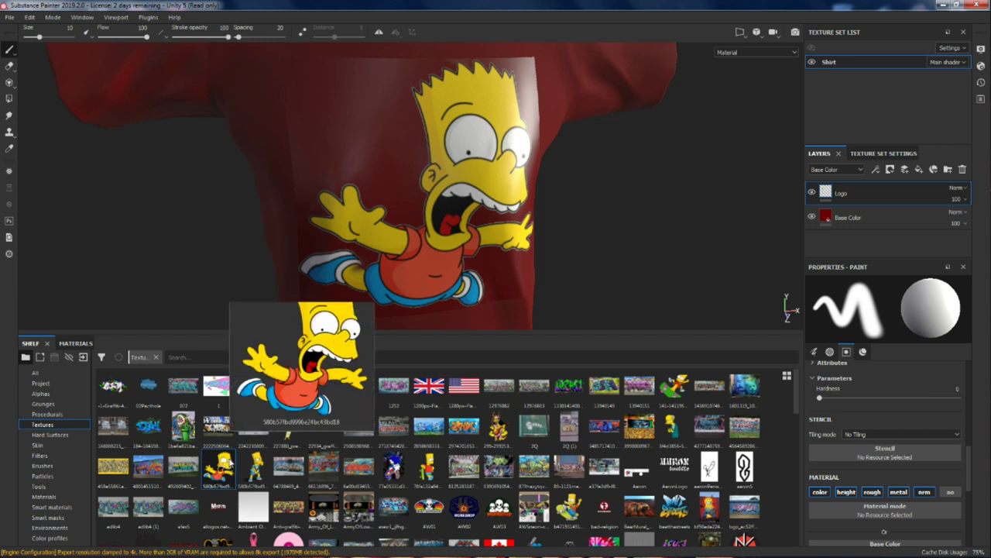
mouse_move(234, 457)
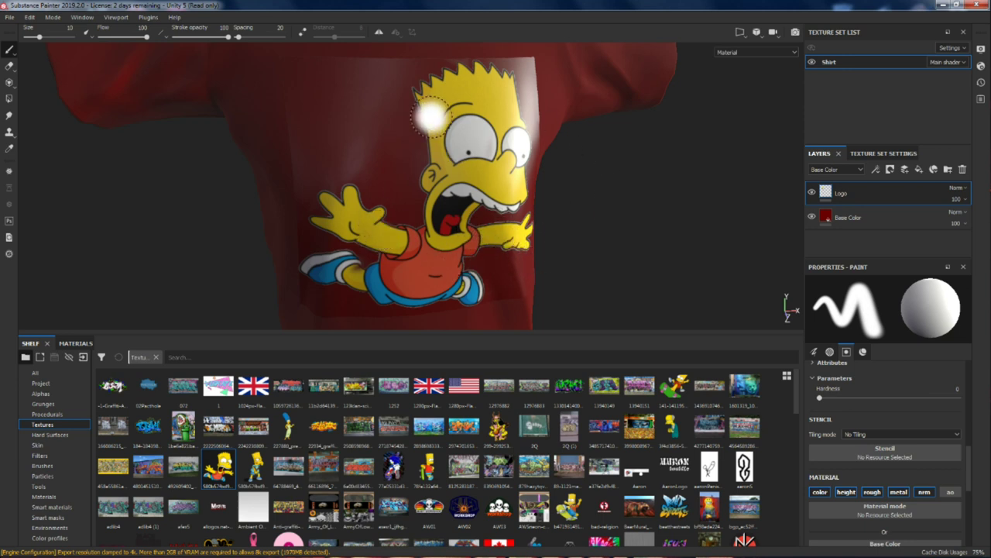
Step: Review the Paint properties, view the shirt's side, and select the Eraser tool
scroll(928, 480, "down", 3)
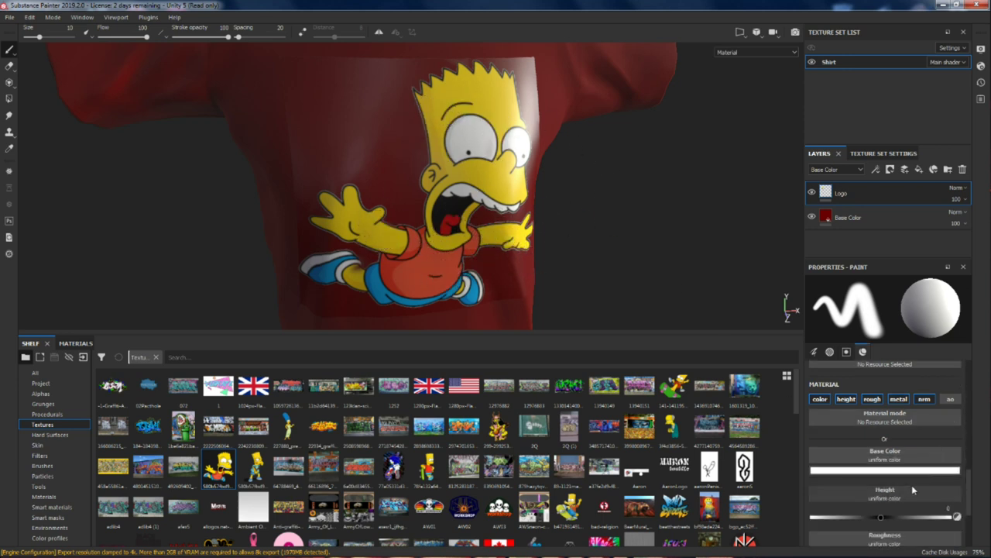
scroll(897, 522, "down", 2)
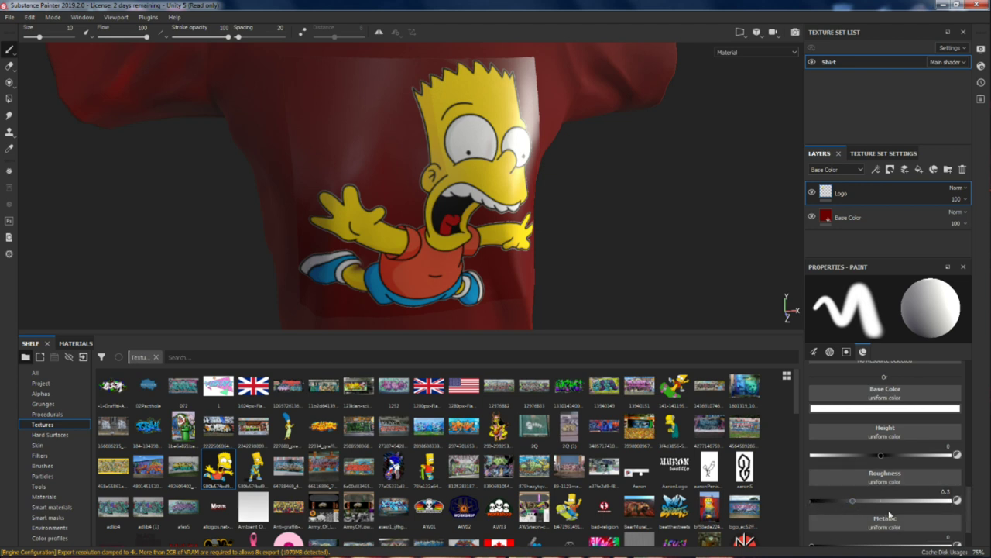
scroll(527, 170, "up", 2)
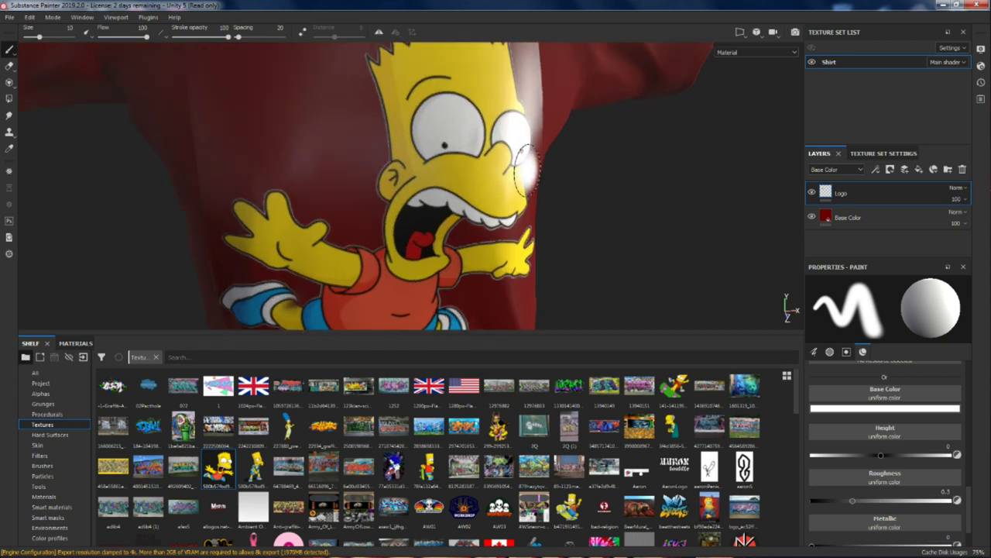
scroll(524, 169, "down", 3)
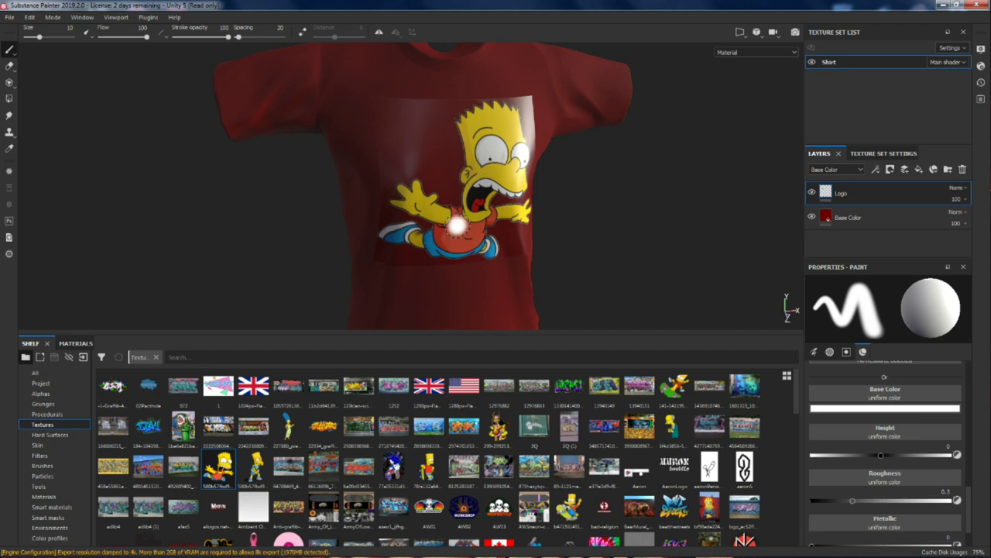
mouse_move(440, 170)
left_mouse_down("alt")
mouse_move(354, 155)
mouse_move(286, 121)
mouse_move(392, 117)
mouse_move(535, 128)
mouse_move(554, 139)
mouse_move(391, 151)
mouse_move(470, 138)
mouse_move(591, 148)
mouse_move(588, 159)
mouse_move(434, 163)
left_mouse_up("alt")
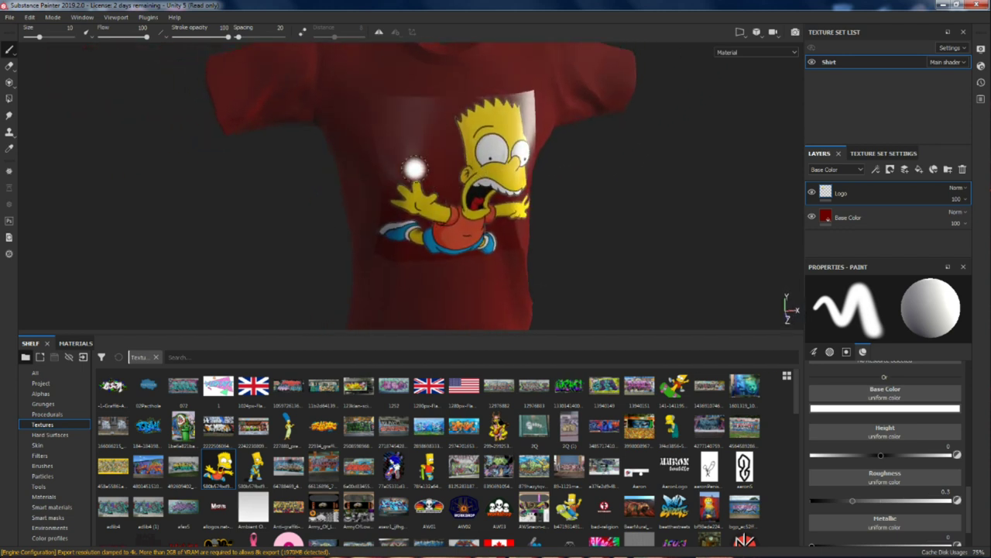
left_click(9, 66)
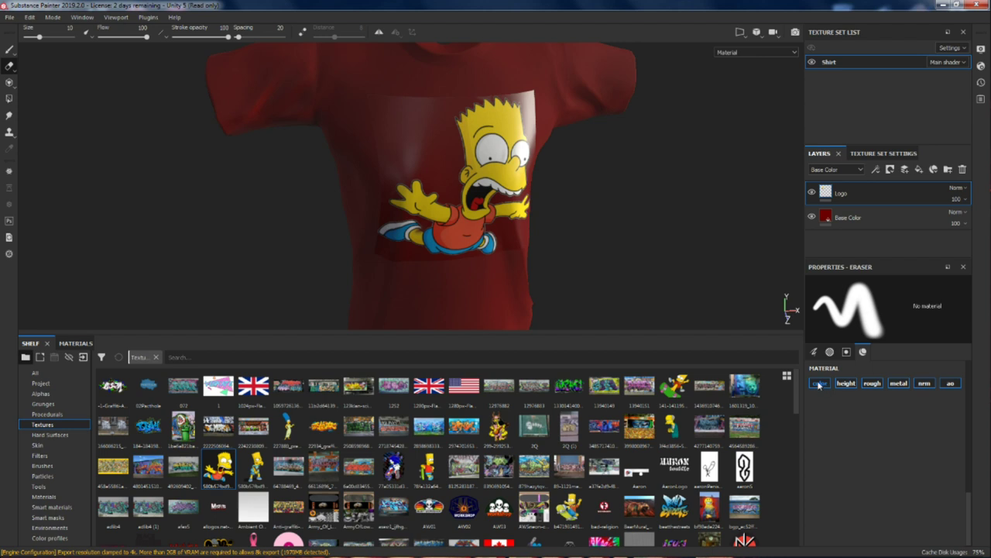
Step: Turn off the eraser's colour, height, metal, normal and AO channels
scroll(835, 406, "up", 1)
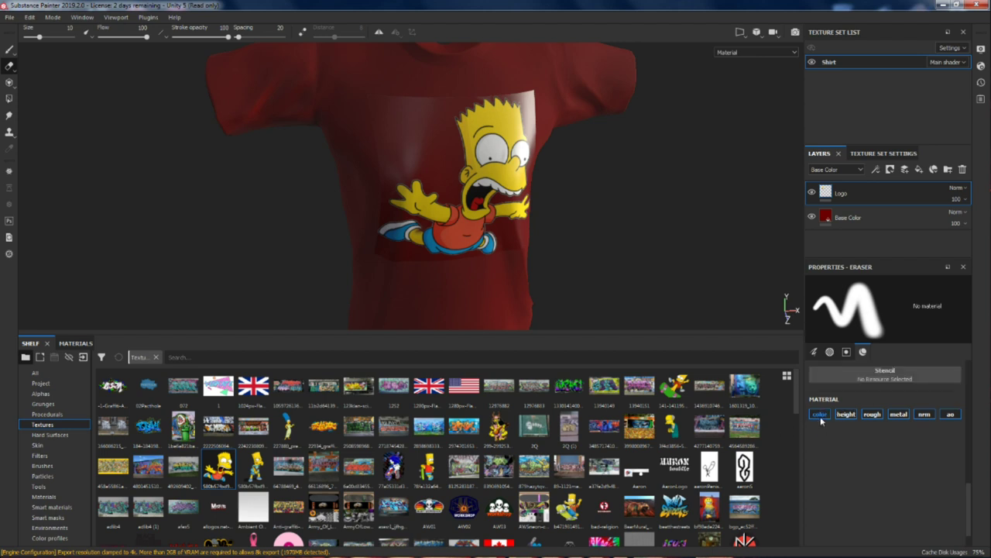
left_click(822, 415)
left_click(846, 415)
left_click(900, 415)
left_click(925, 416)
left_click(951, 414)
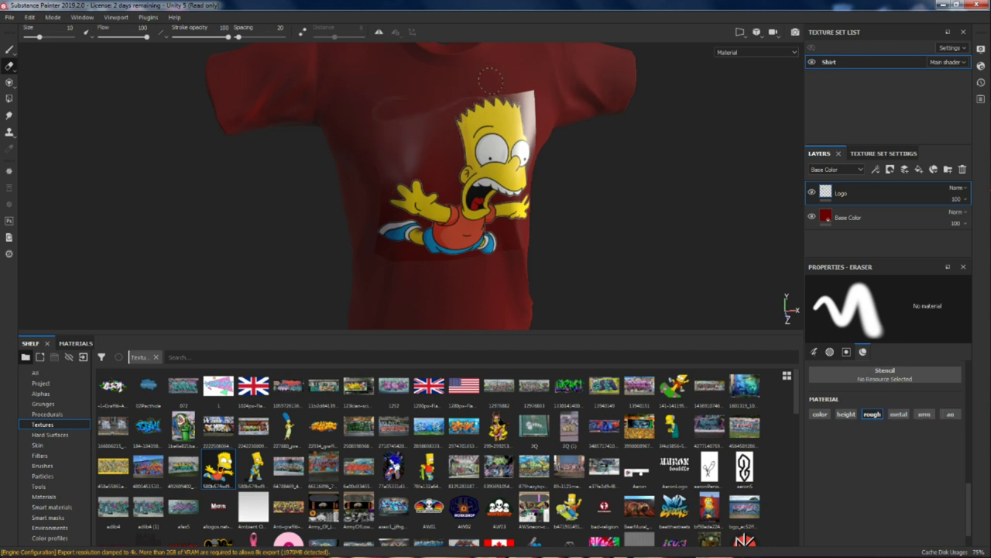
Step: Erase the whitish patch behind Bart's head, then check the shirt's left side
mouse_move(495, 96)
left_mouse_down()
mouse_move(524, 110)
mouse_move(511, 179)
left_mouse_up()
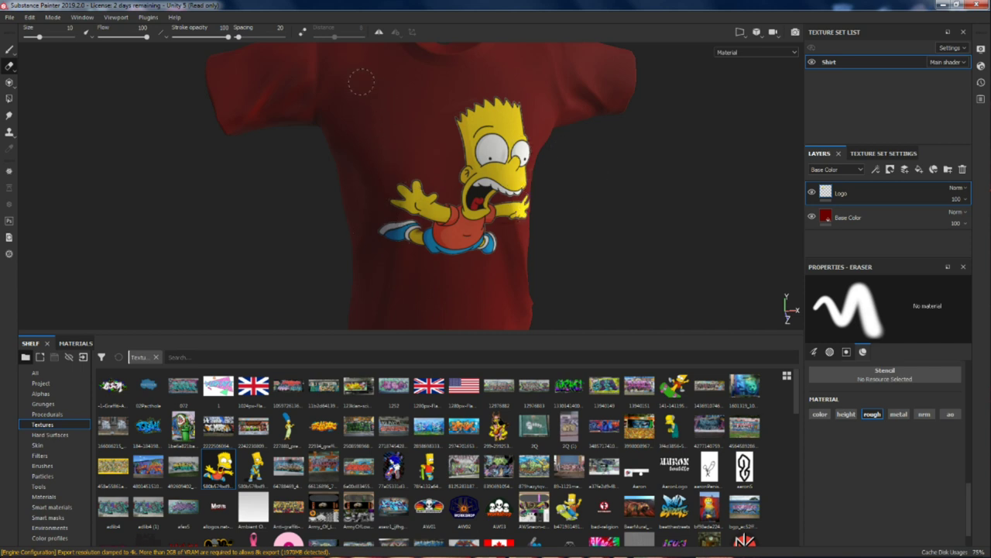
scroll(459, 223, "down", 2)
scroll(457, 226, "up", 4)
left_click_drag(459, 225, 274, 137, "alt")
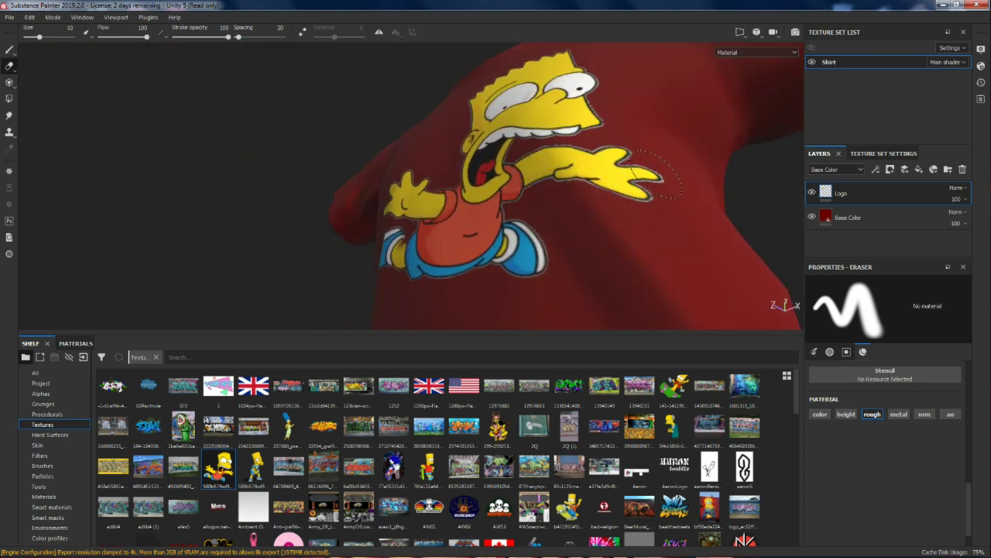
left_click_drag(413, 293, 507, 203, "alt")
scroll(507, 203, "up", 10)
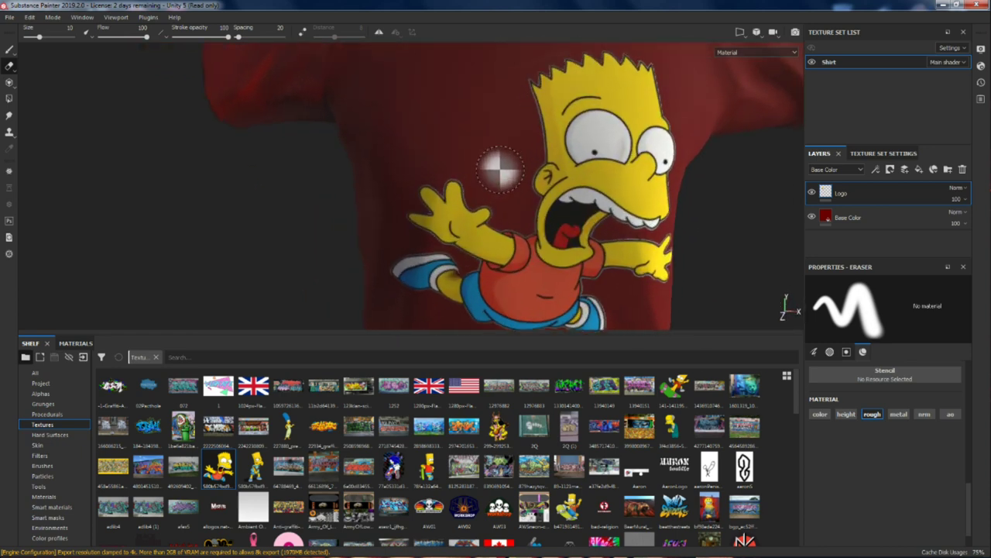
Step: Raise the eraser hardness to 1 and frame more of Bart's face
mouse_move(559, 99)
right_mouse_down("ctrl")
mouse_move(570, 105)
mouse_move(531, 104)
mouse_move(513, 88)
mouse_move(545, 93)
right_mouse_up("ctrl")
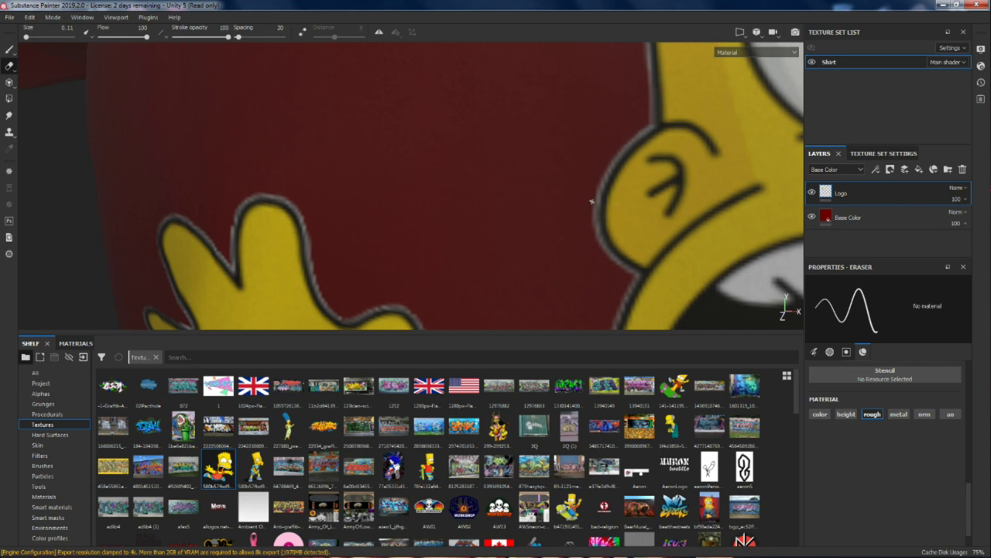
left_click_drag(437, 270, 430, 186, "alt")
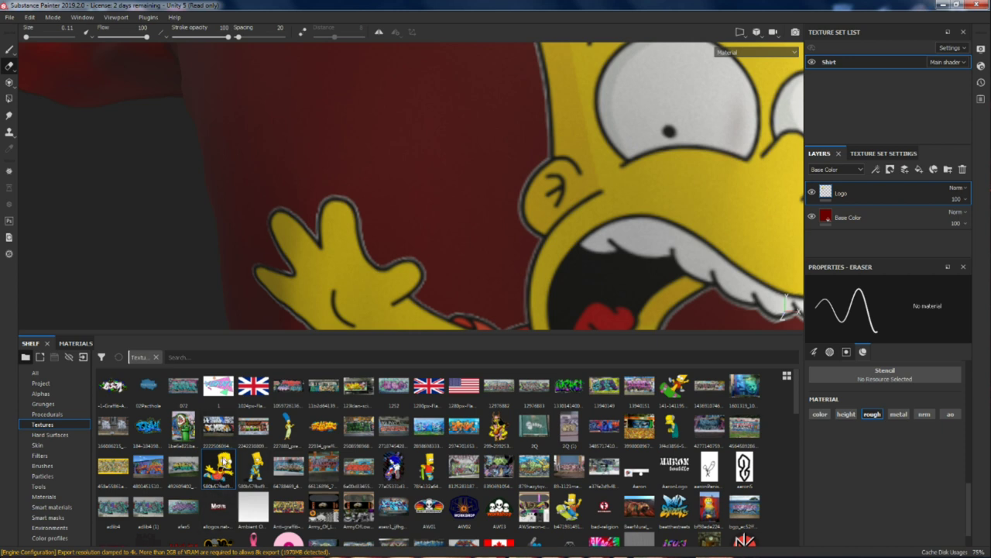
scroll(944, 454, "up", 2)
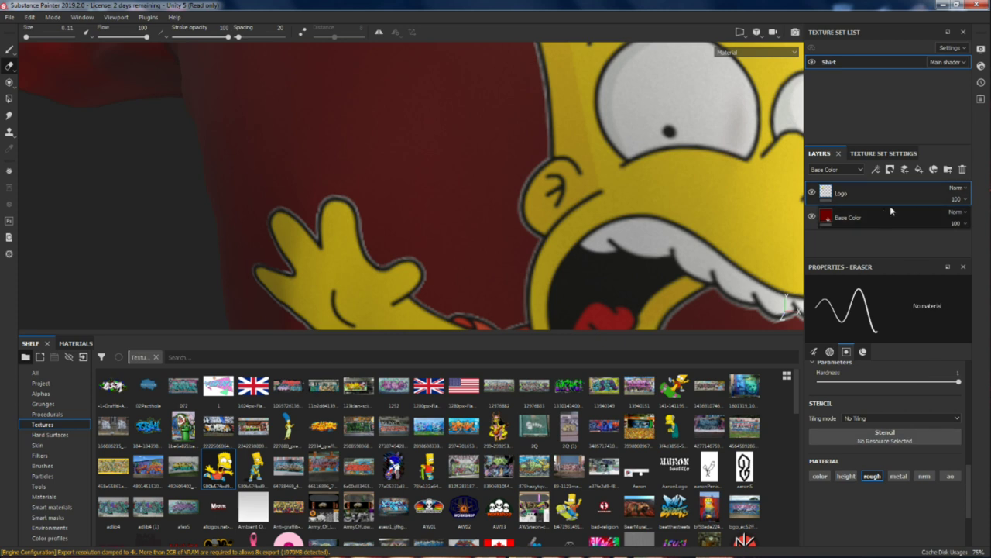
Step: Switch to the Projection tool and put the Bart texture in its Roughness slot too
left_click(10, 82)
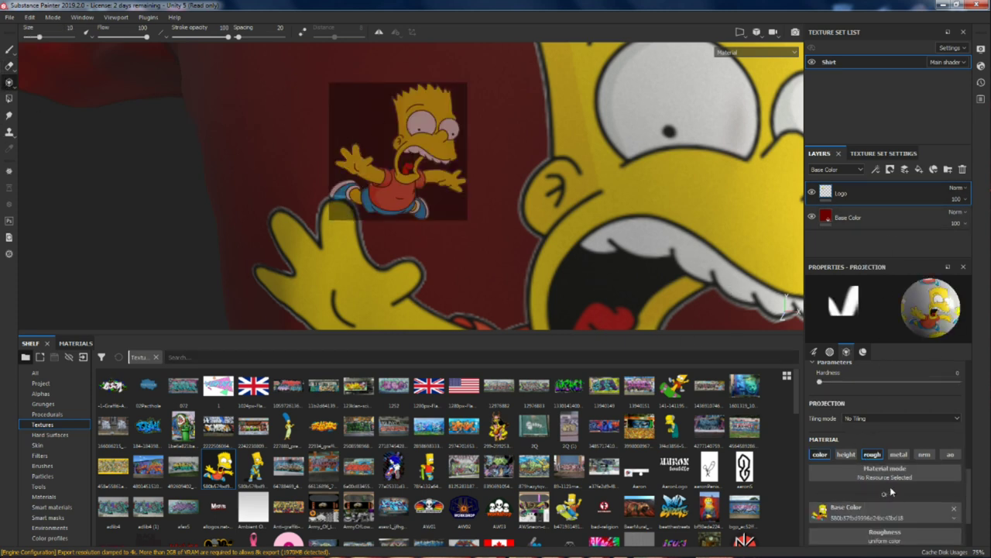
scroll(891, 492, "down", 3)
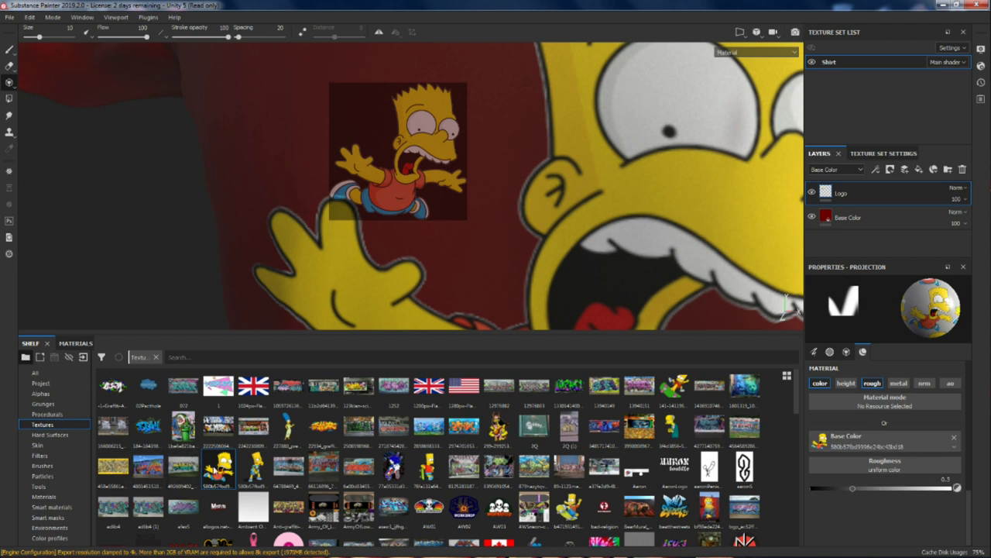
left_click_drag(223, 471, 883, 458)
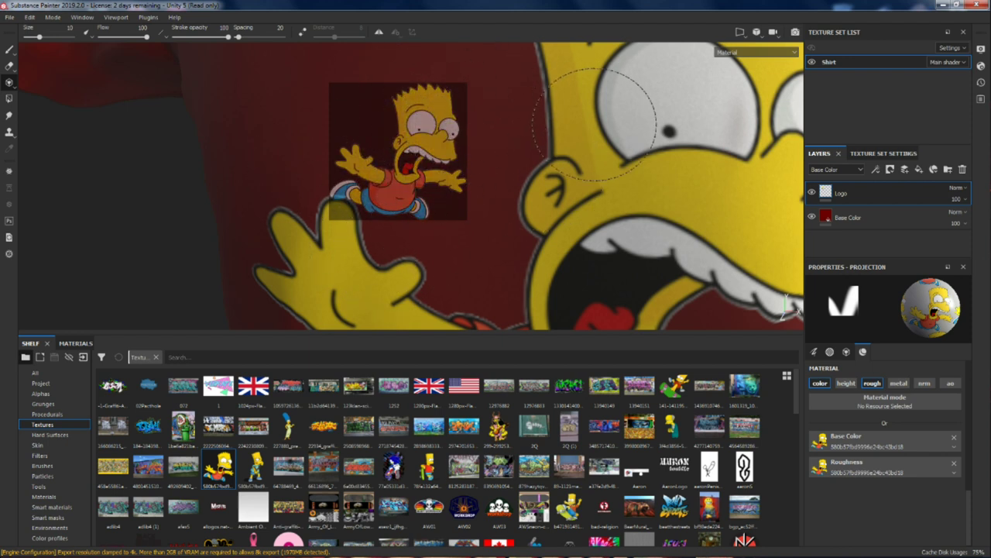
scroll(594, 124, "down", 8)
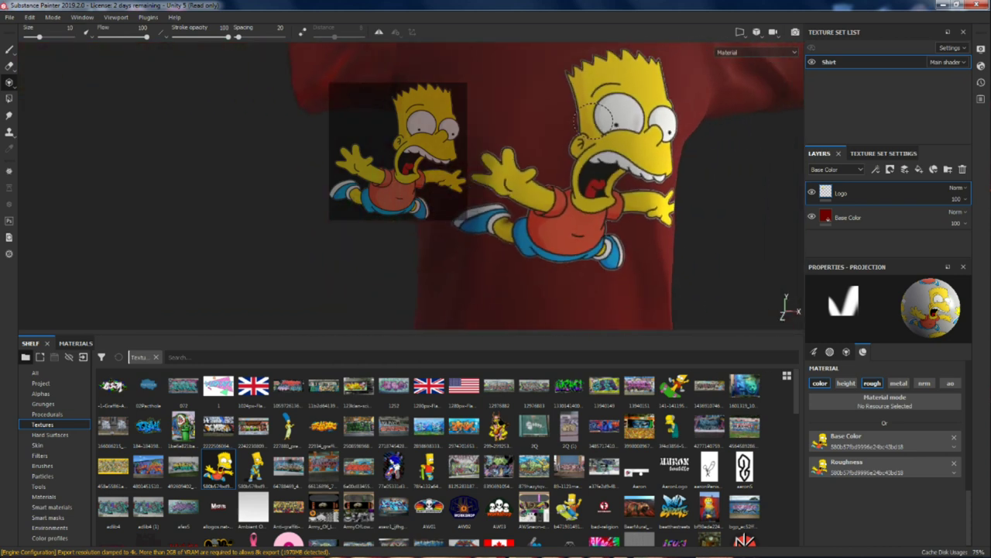
scroll(573, 110, "down", 6)
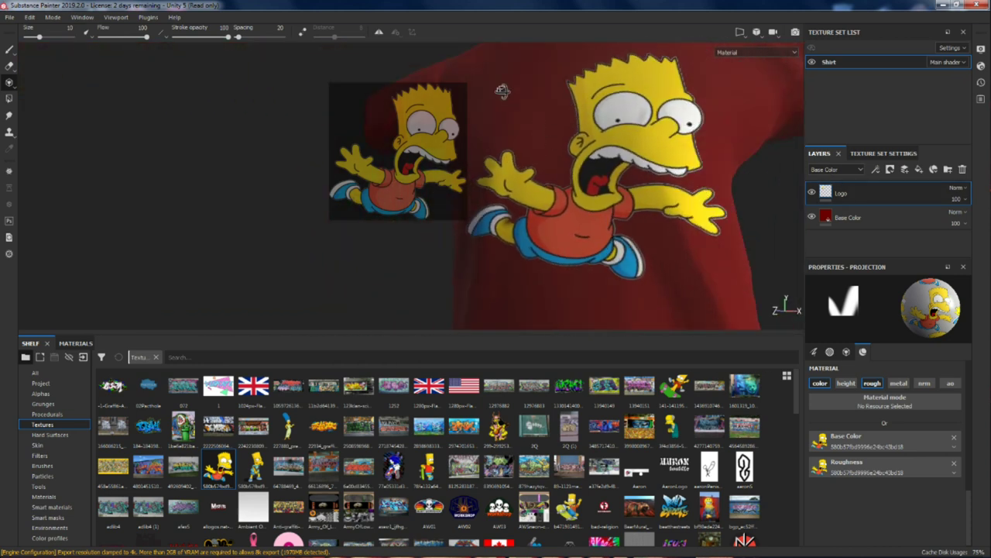
middle_click_drag(560, 154, 517, 154)
left_click_drag(518, 154, 589, 143, "alt")
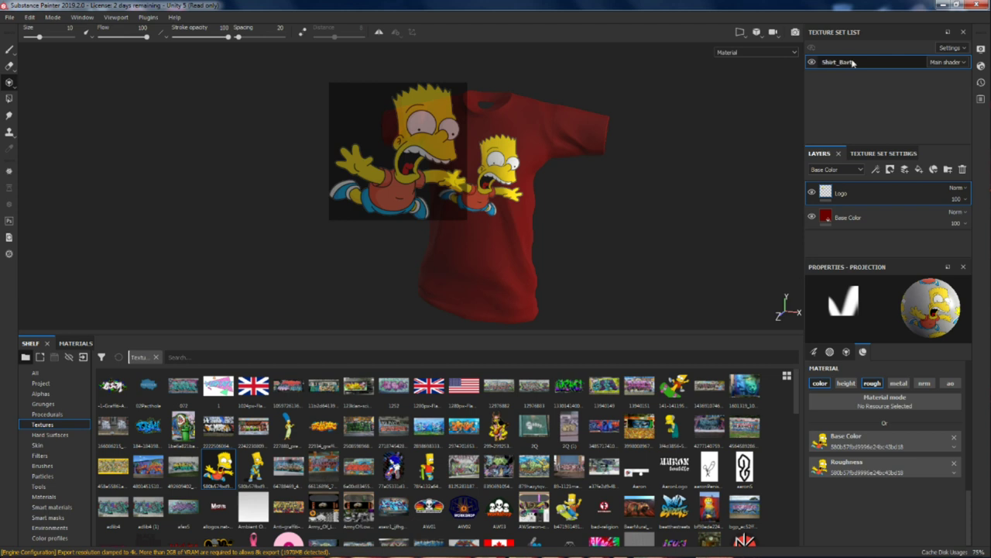
Step: Return to the chest logo, pick the Eraser and enlarge its brush size
scroll(525, 215, "up", 3)
left_click_drag(526, 214, 646, 174, "alt")
left_click_drag(570, 158, 782, 135, "alt")
scroll(617, 98, "up", 2)
mouse_move(603, 90)
left_mouse_down("alt")
mouse_move(580, 148)
mouse_move(562, 147)
left_mouse_up("alt")
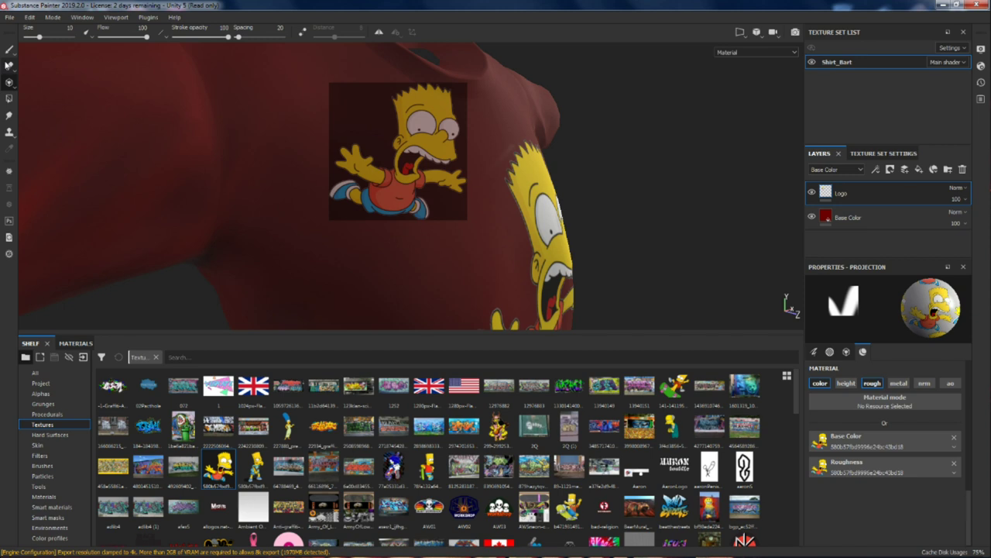
left_click(8, 66)
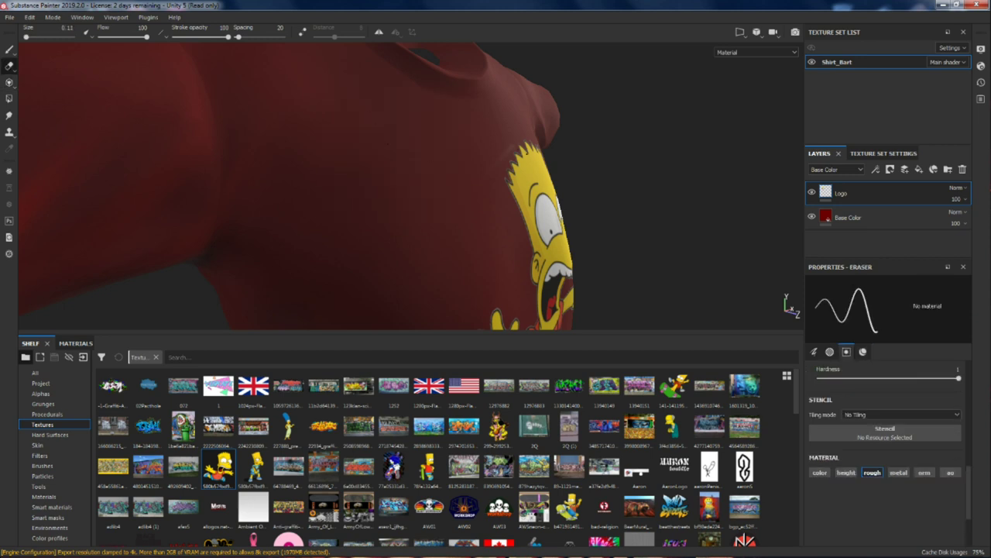
right_click_drag(511, 149, 521, 139, "ctrl")
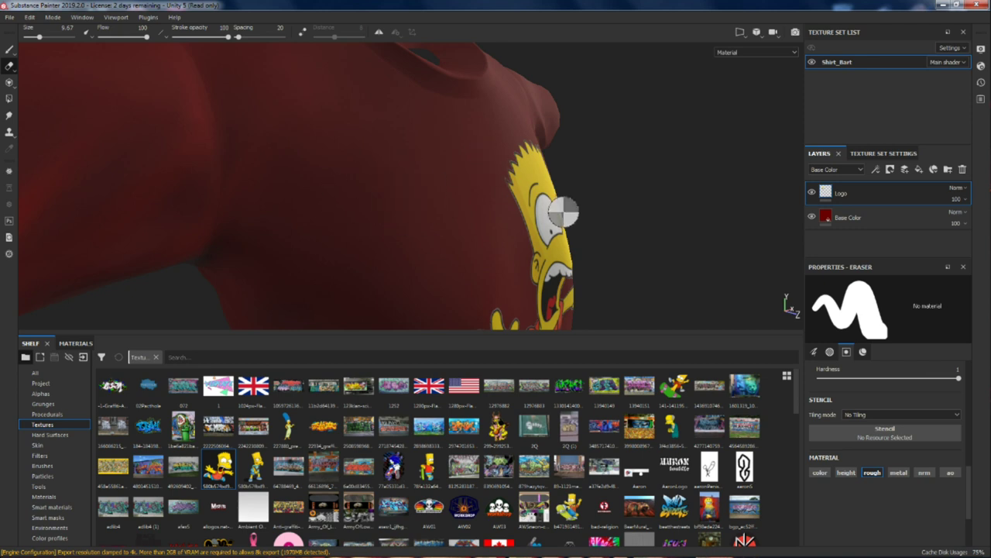
Step: Test erasing with the colour channel on, undo it, then turn colour off again
scroll(560, 210, "down", 5)
left_click_drag(560, 210, 525, 295, "alt")
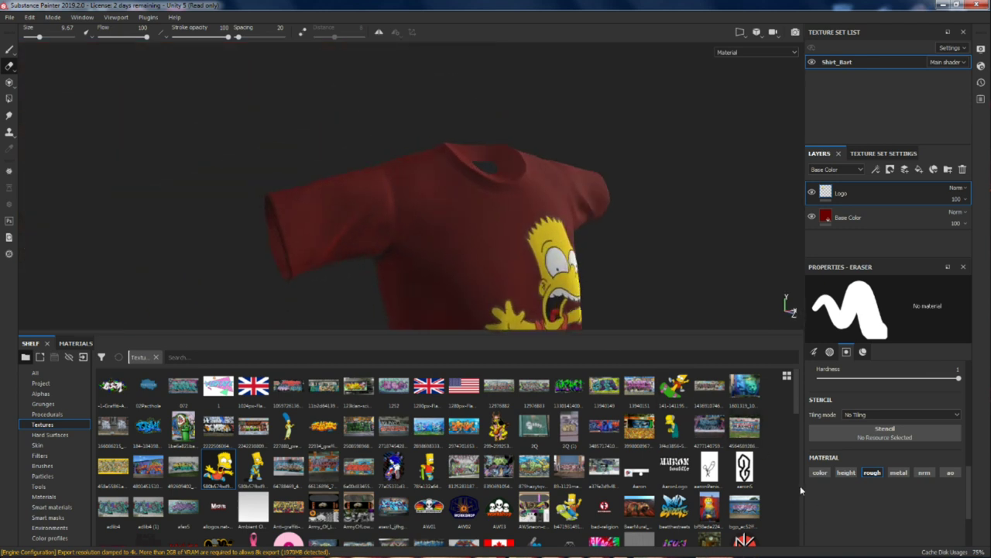
left_click(819, 472)
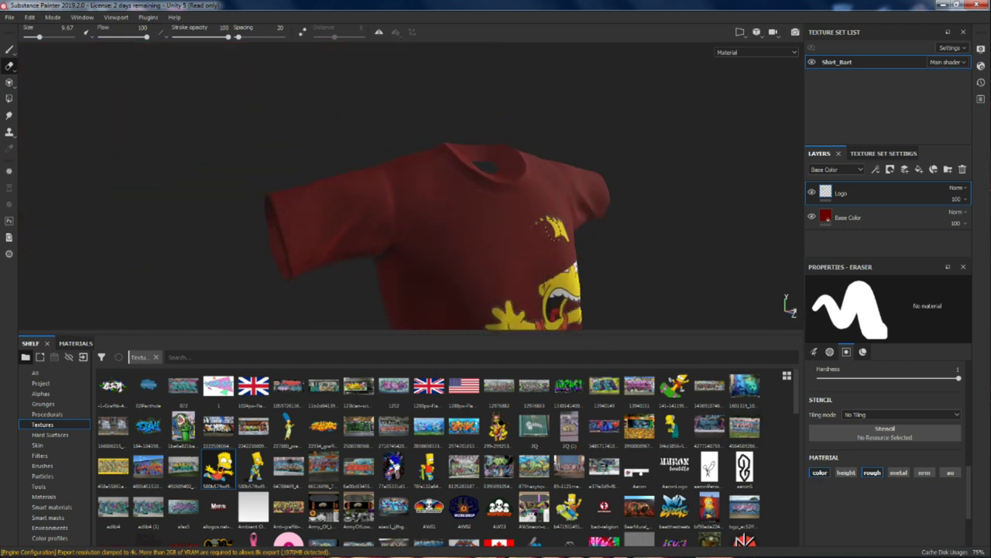
key("ctrl+z")
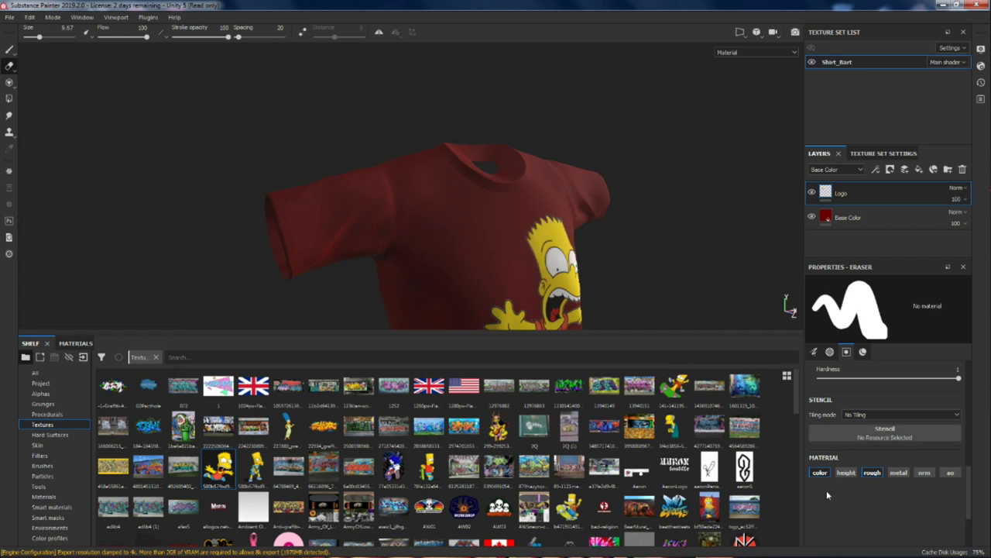
left_click(819, 473)
left_click_drag(527, 228, 321, 62, "alt")
left_click_drag(400, 190, 518, 236, "alt")
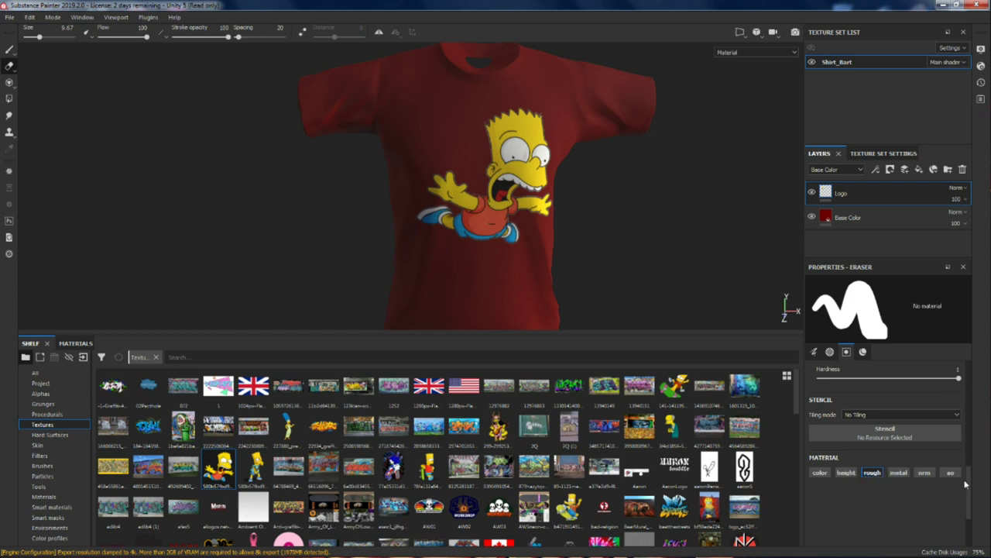
Step: Erase a small patch of the logo and view the neckline from above
left_click_drag(478, 220, 494, 221)
scroll(493, 220, "up", 3)
scroll(494, 221, "down", 5)
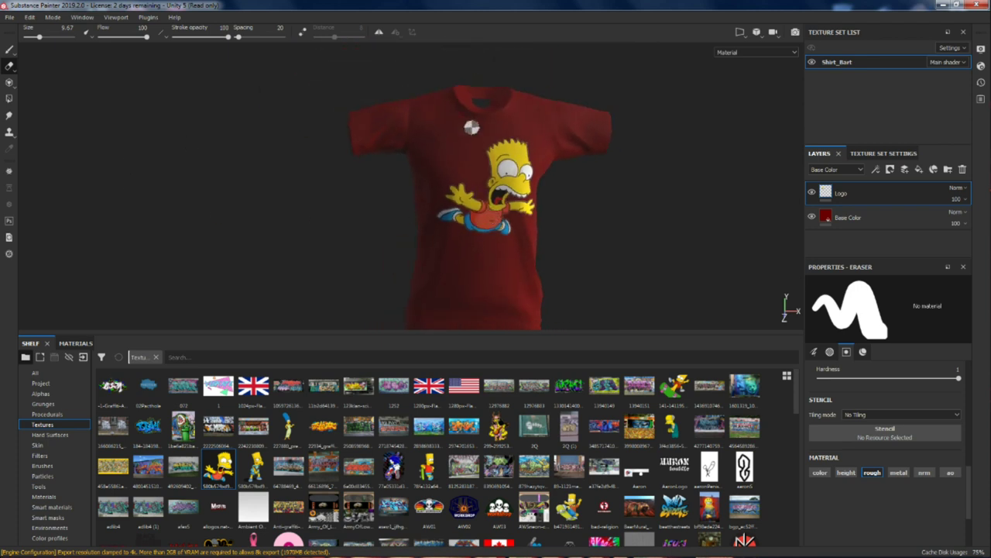
scroll(529, 199, "up", 4)
scroll(527, 205, "up", 2)
left_click_drag(524, 214, 515, 234, "alt")
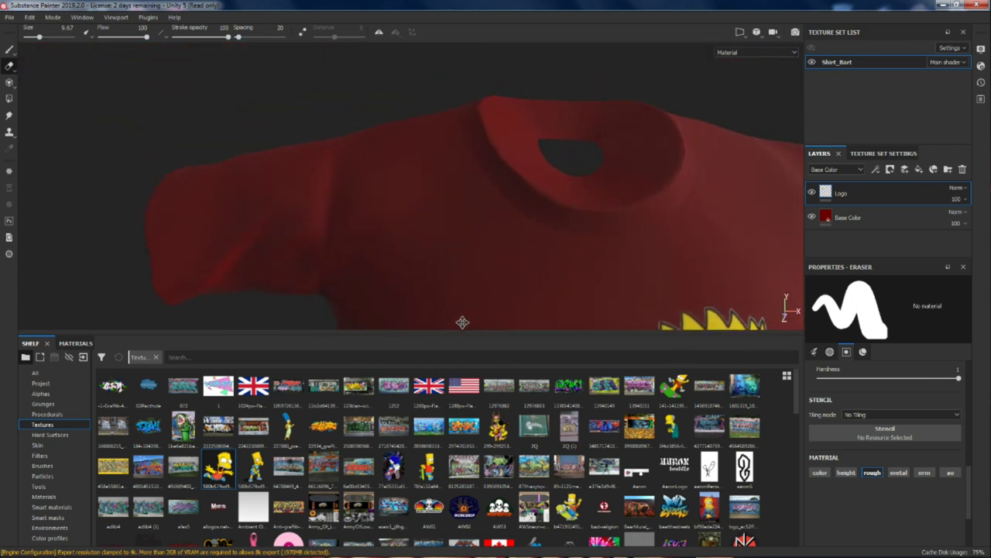
scroll(516, 234, "down", 2)
Step: Add a new layer above Logo and name it stiches
left_click(906, 169)
double_click(843, 194)
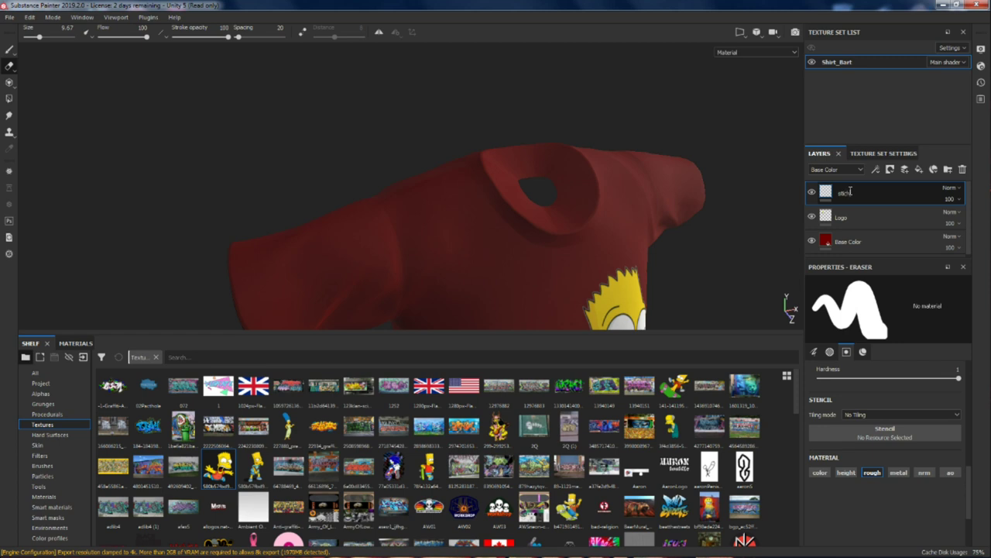
key("Return")
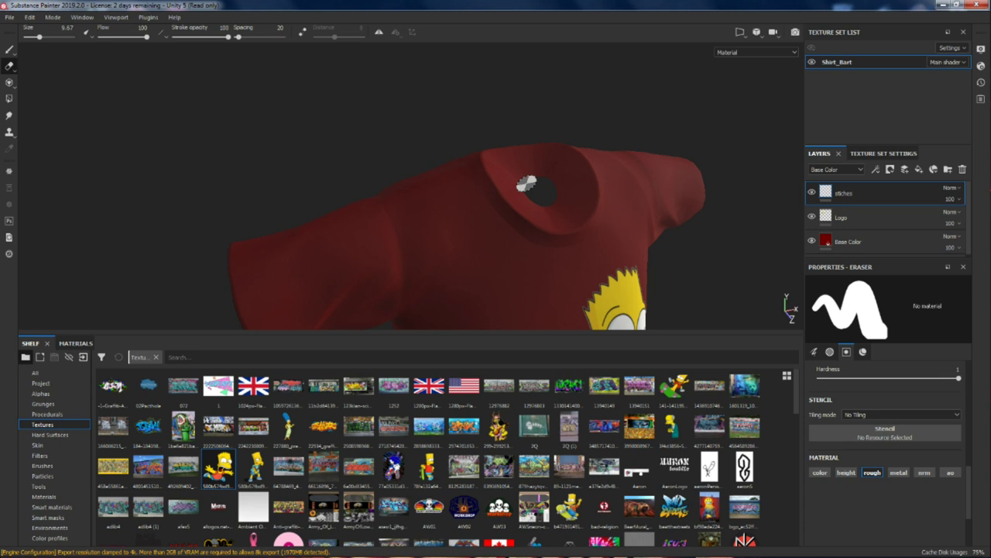
Step: Switch to the Paint brush with roughness and normal channels off, keeping metallic on
left_click(9, 49)
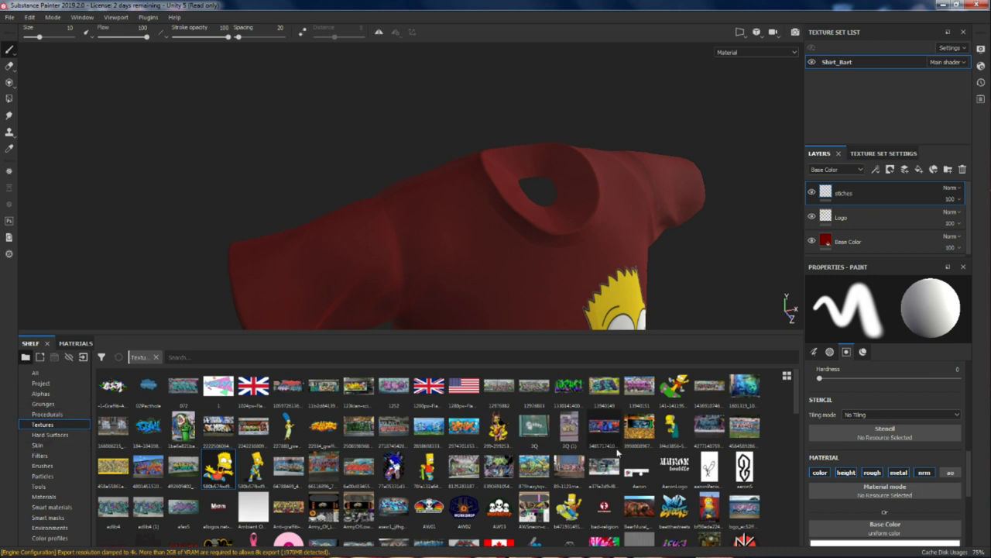
left_click(872, 473)
left_click(898, 472)
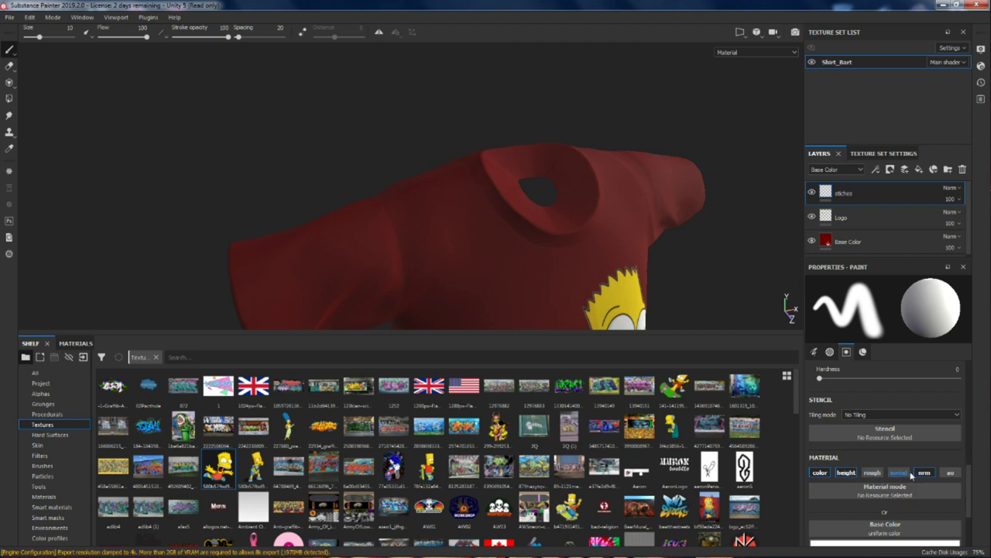
left_click(924, 473)
scroll(920, 481, "down", 1)
scroll(920, 482, "down", 1)
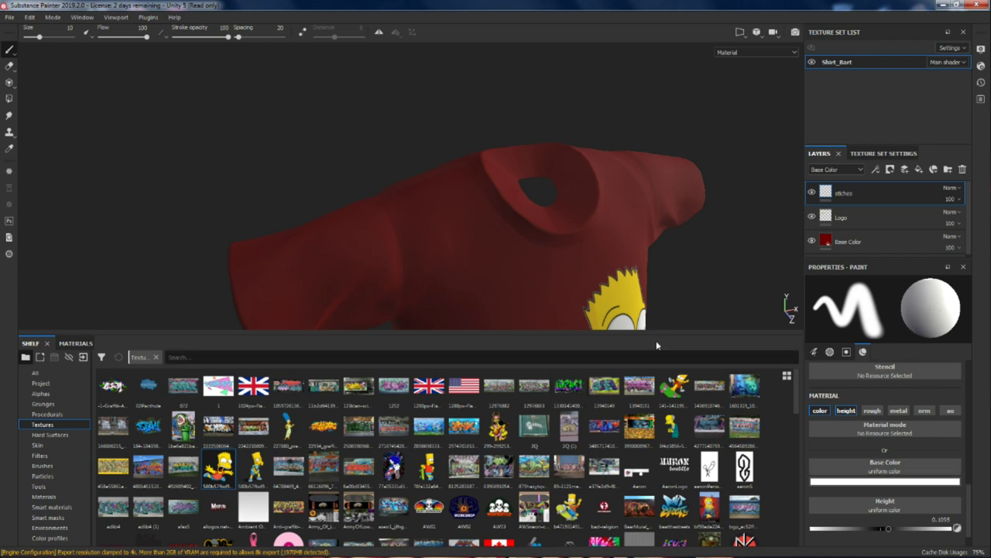
left_click(899, 414)
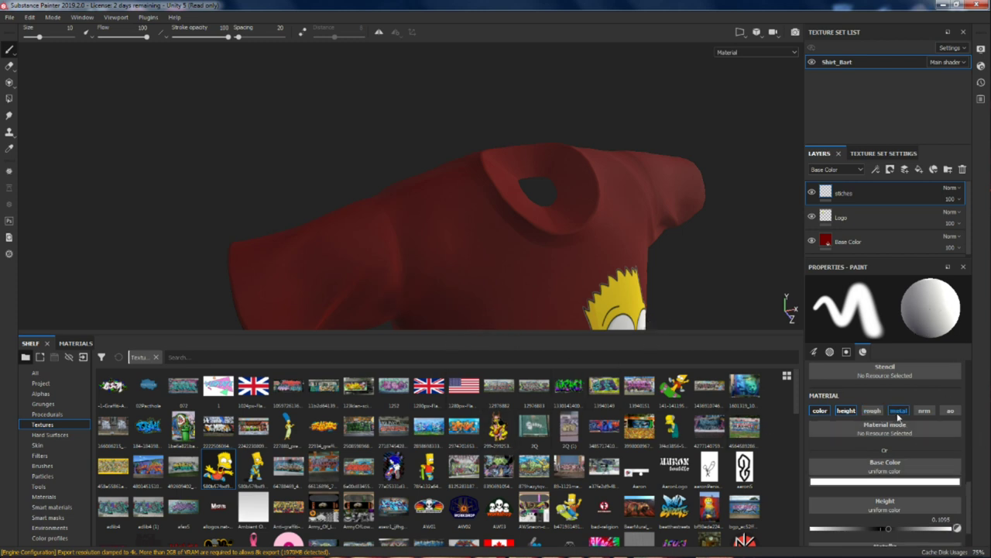
scroll(887, 497, "down", 1)
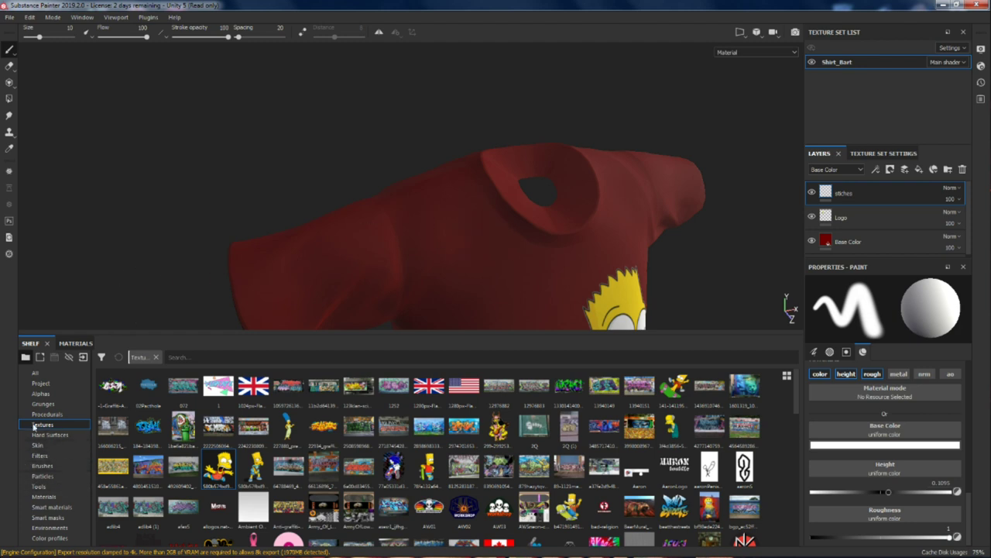
Step: Search the shelf for 'stit', choose the Stitches Small brush, and zoom onto the collar
left_click(56, 374)
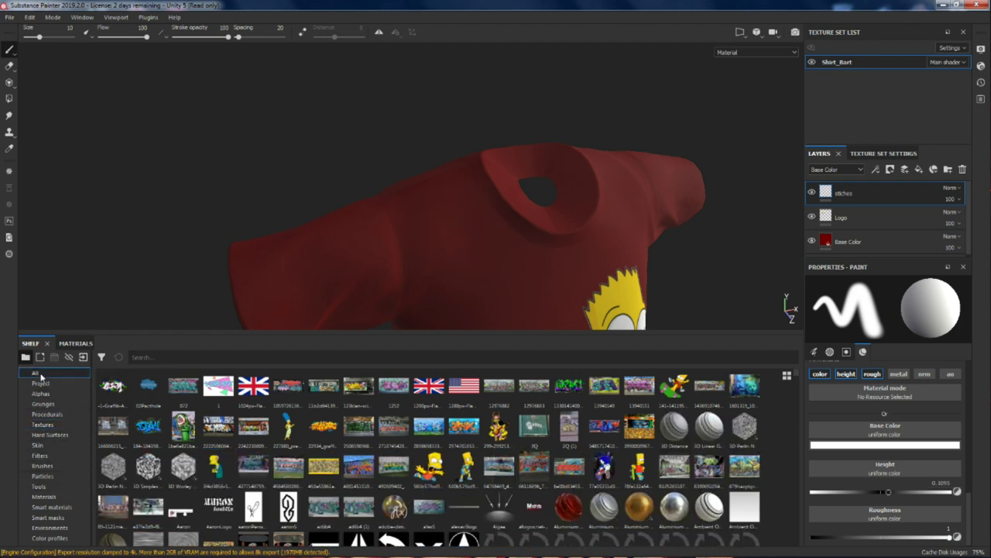
left_click(147, 358)
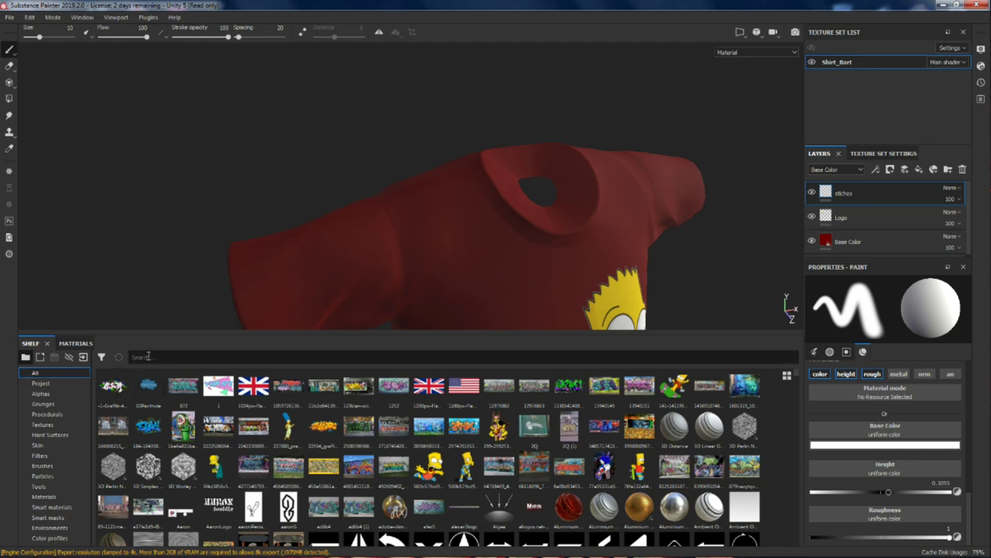
type("st")
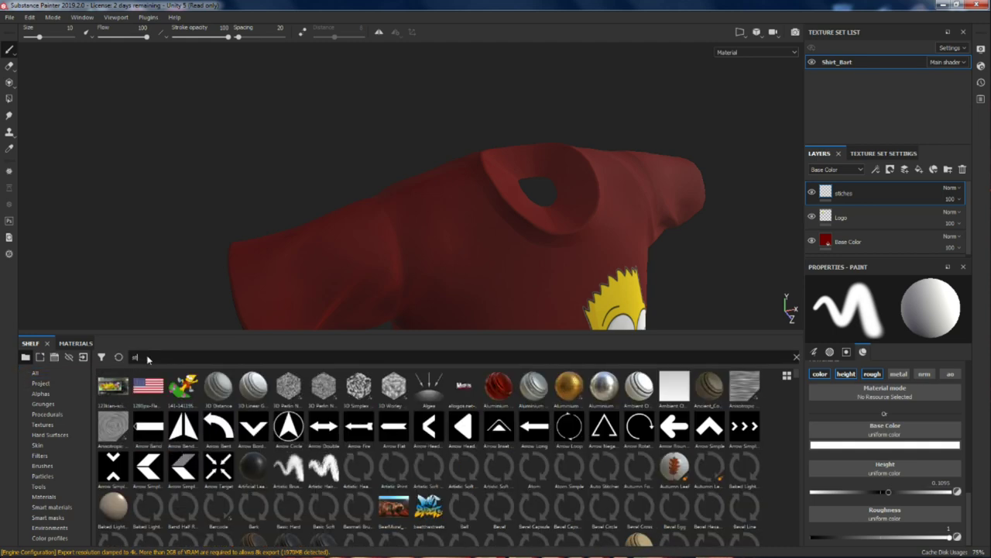
type("it")
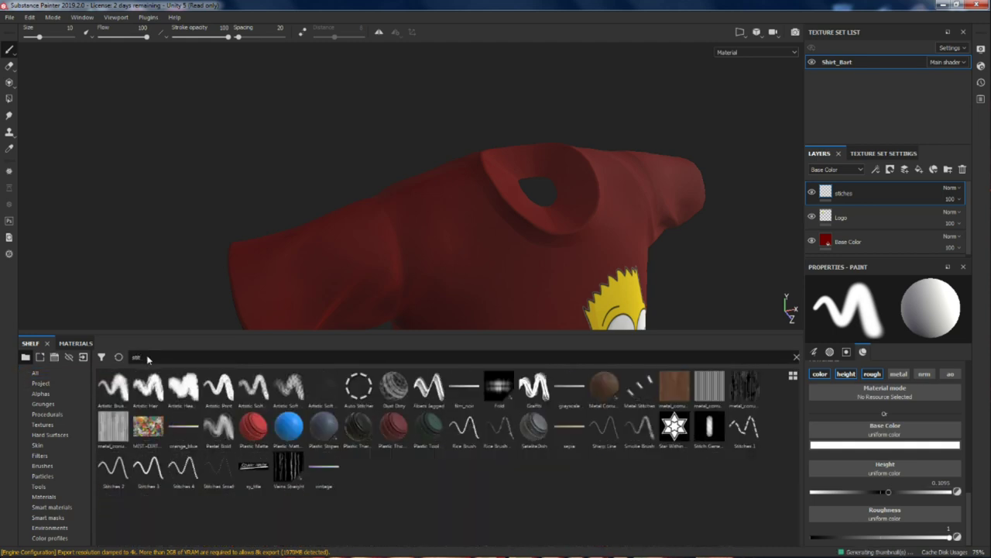
left_click(216, 481)
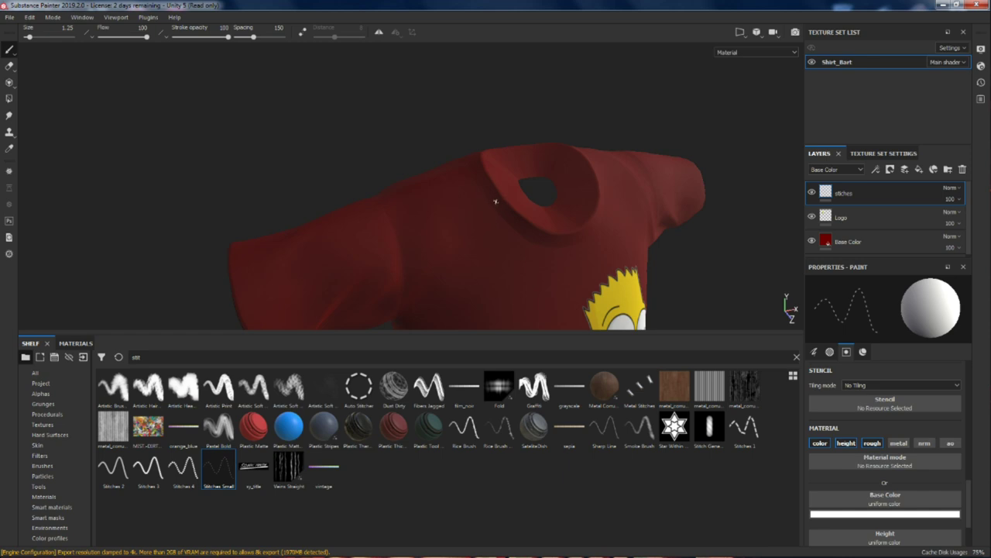
left_click_drag(498, 198, 432, 174, "alt")
scroll(454, 150, "up", 5)
scroll(454, 151, "up", 2)
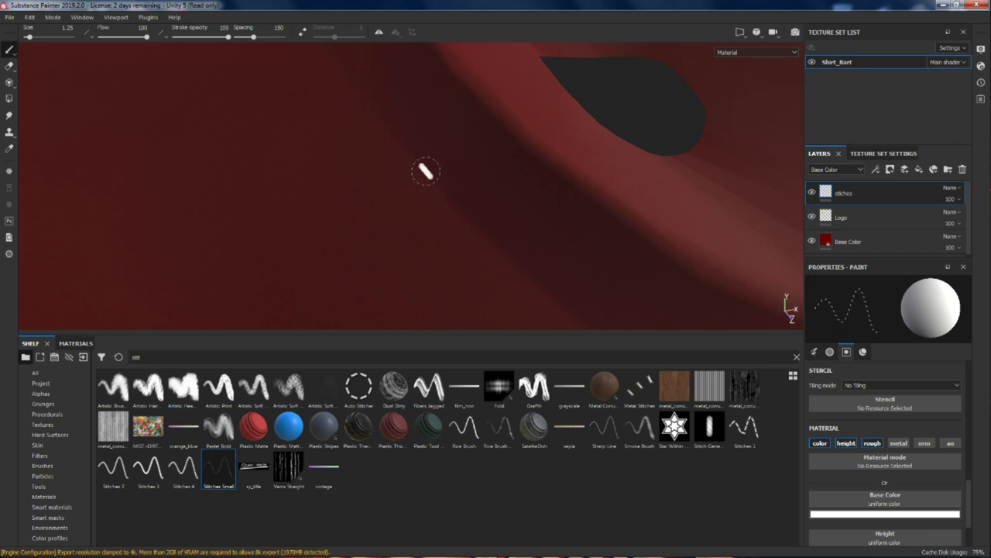
Step: Try painting straight stitch rows up toward the collar, undoing the bad attempts
left_click(575, 317, "shift")
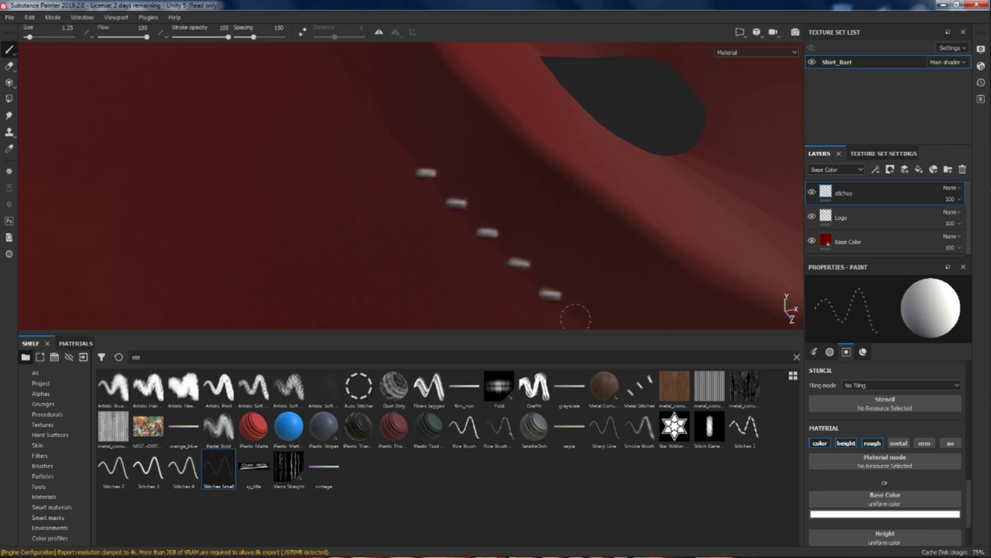
key("ctrl+z")
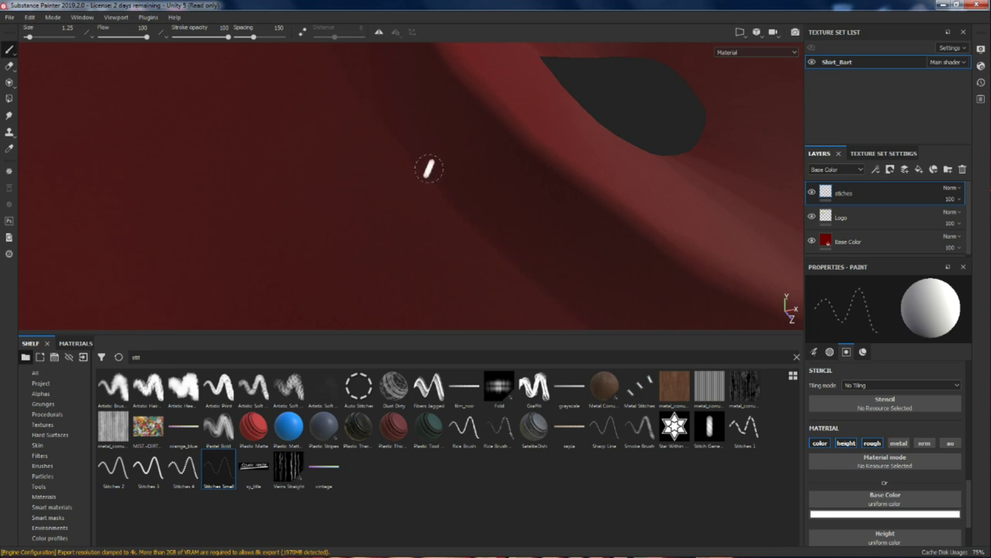
left_click(429, 169, "shift")
left_click(354, 84, "shift")
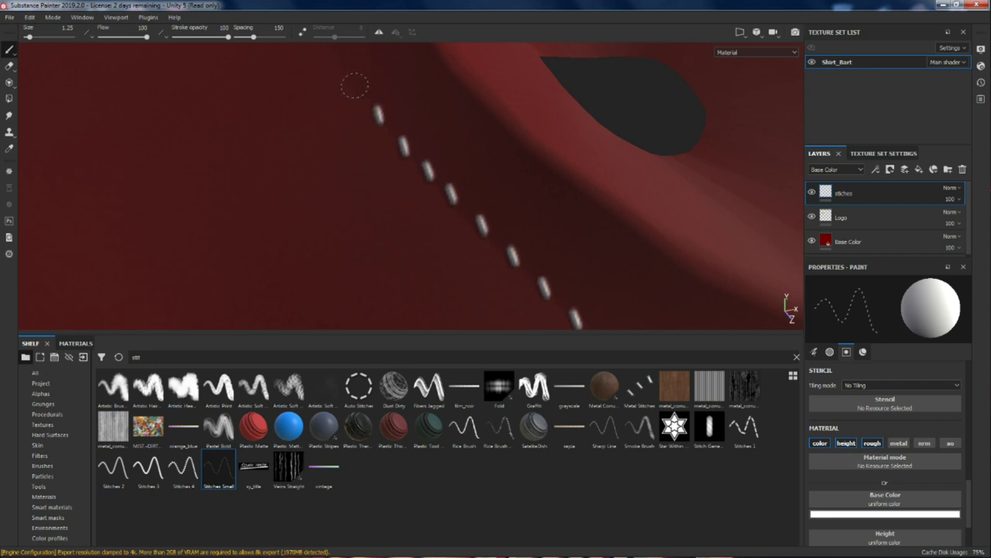
left_click_drag(348, 67, 463, 194, "alt")
scroll(463, 194, "down", 6)
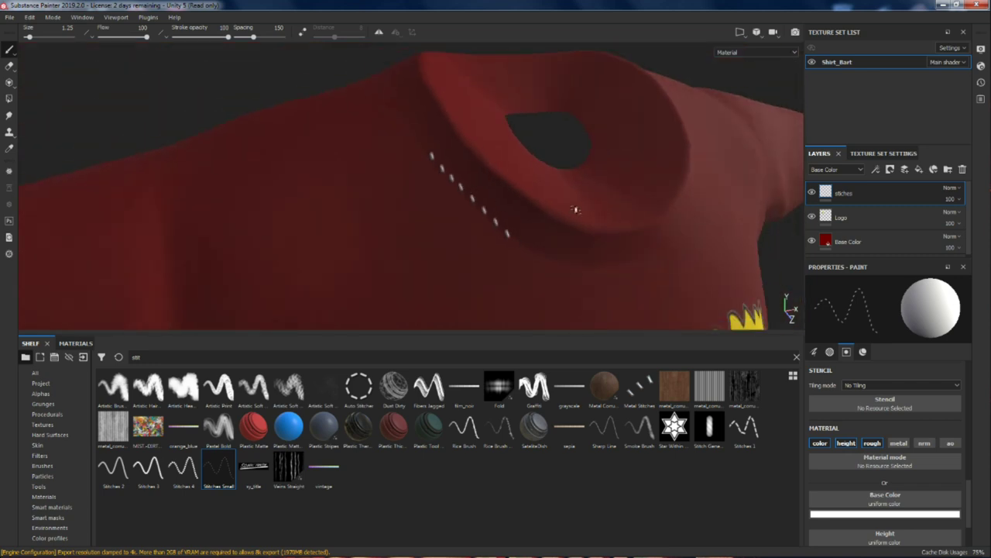
key("ctrl+z")
Step: Shrink the stitch brush to 1.05 and paint stitches down and around the collar
right_click_drag(462, 182, 457, 188, "ctrl")
left_click_drag(470, 196, 428, 153)
left_click(515, 232, "shift")
left_click(559, 263, "shift")
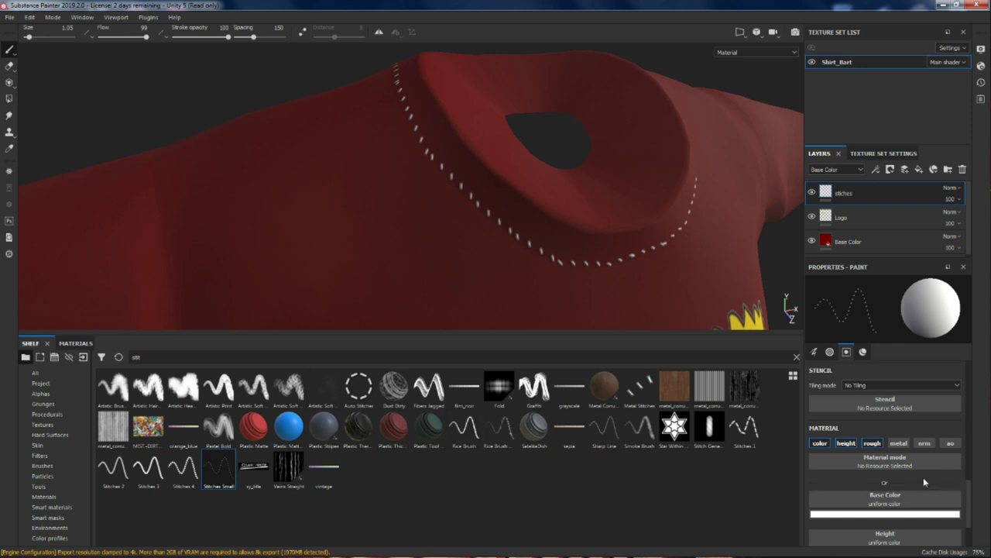
Step: Extend the white stitch line from the last stitch further up around the collar
scroll(846, 438, "up", 2)
scroll(848, 439, "up", 4)
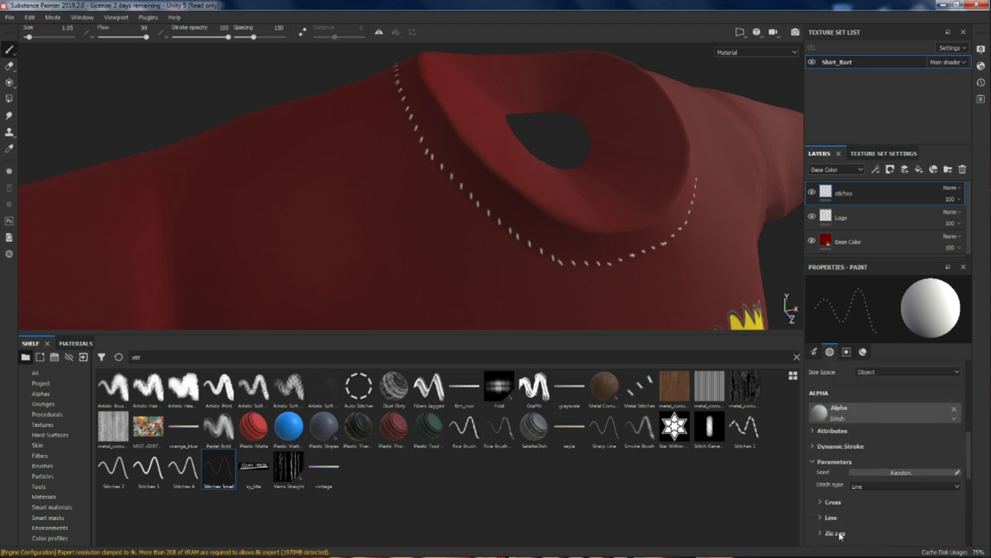
scroll(878, 423, "up", 6)
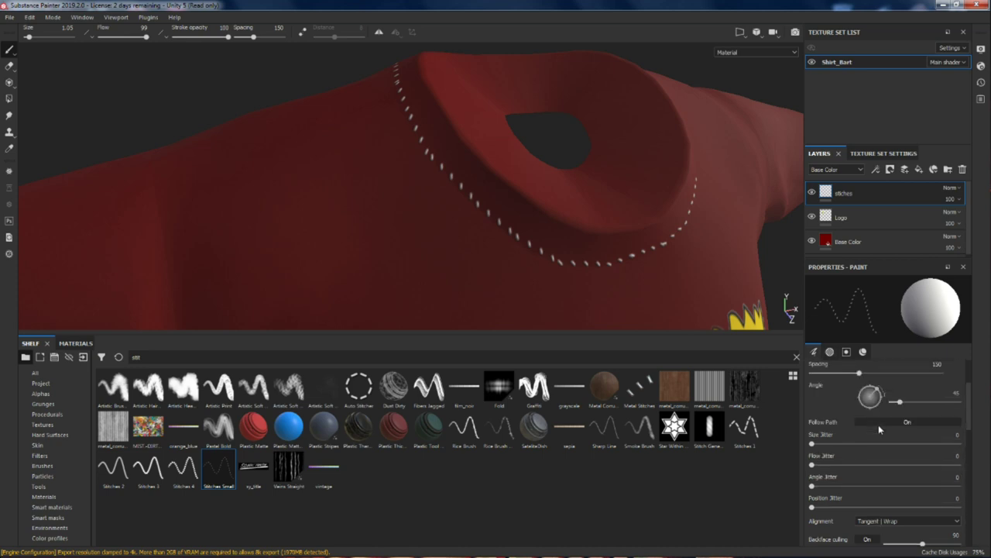
scroll(878, 425, "down", 5)
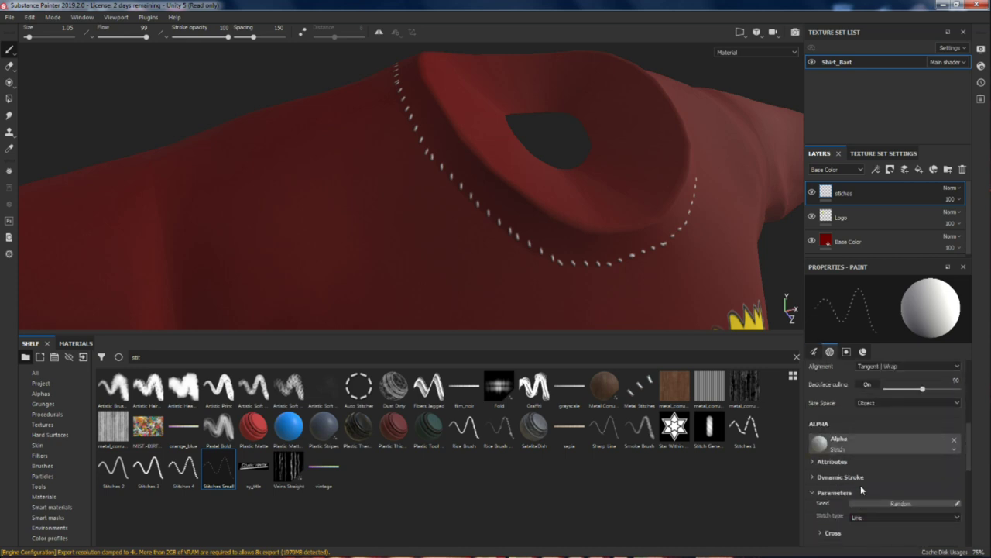
scroll(860, 484, "down", 2)
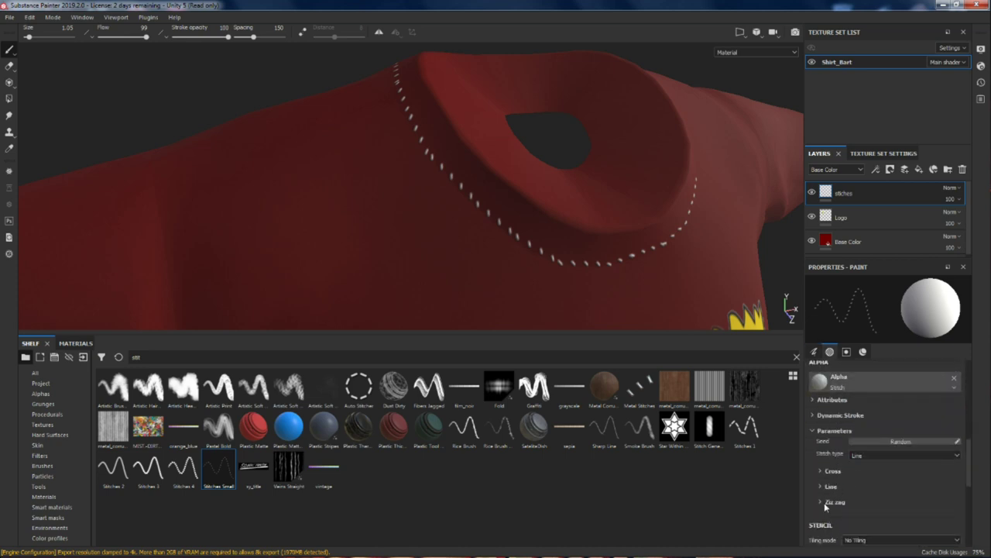
left_click_drag(692, 213, 508, 183, "alt")
left_click_drag(697, 217, 624, 207, "alt")
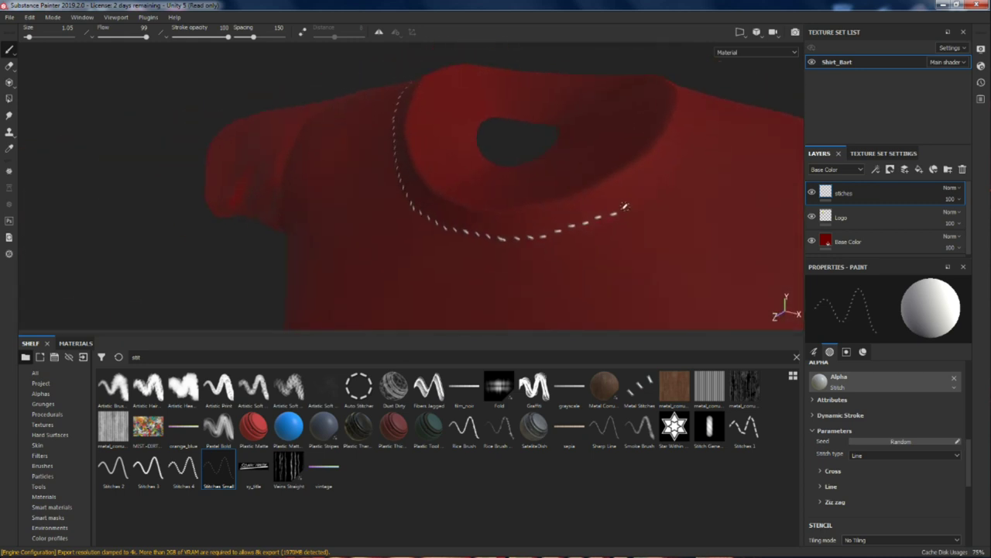
left_click(685, 141, "shift")
left_click(700, 83, "shift")
scroll(534, 261, "down", 5)
left_click_drag(649, 248, 528, 284, "alt")
scroll(682, 232, "up", 5)
scroll(600, 264, "down", 5)
key("f")
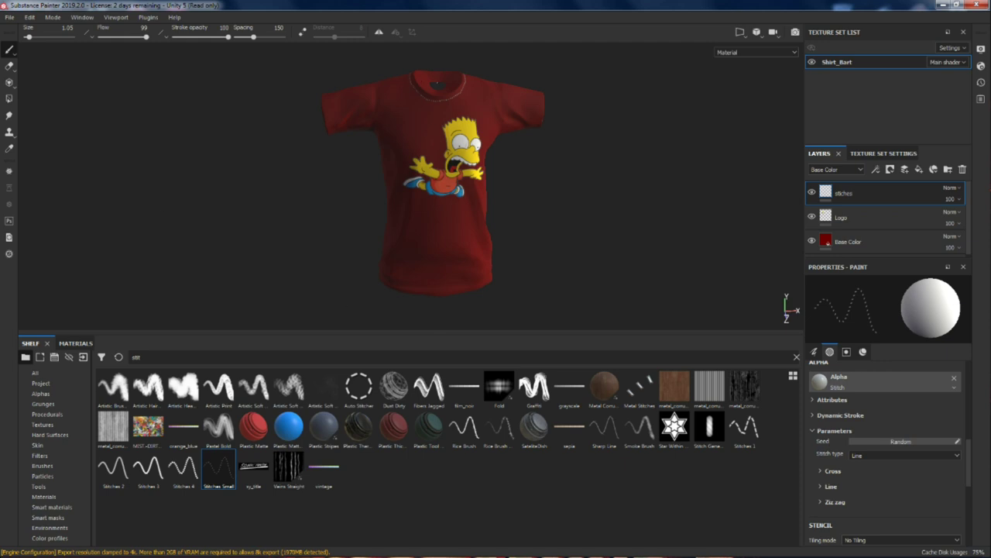
scroll(458, 99, "down", 1)
scroll(459, 105, "up", 3)
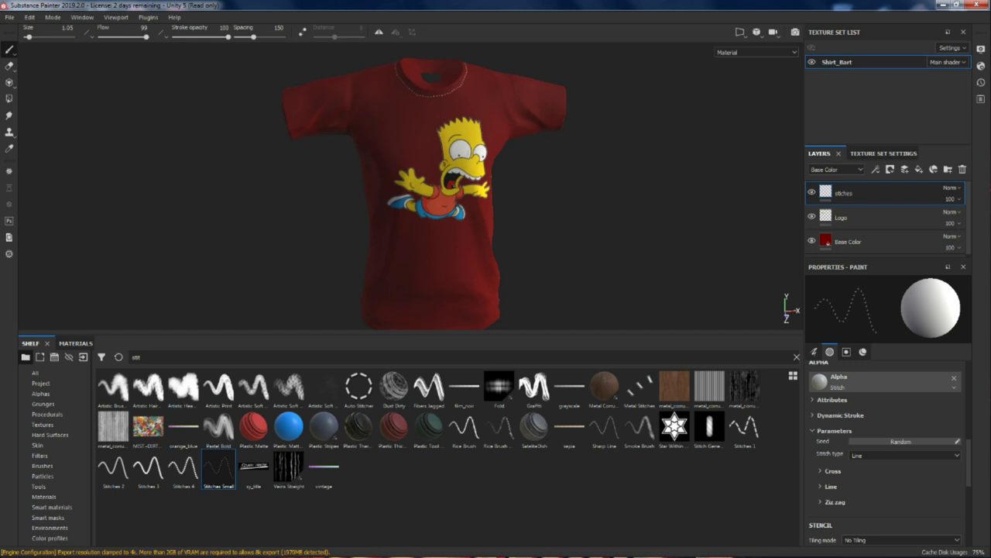
scroll(441, 97, "up", 5)
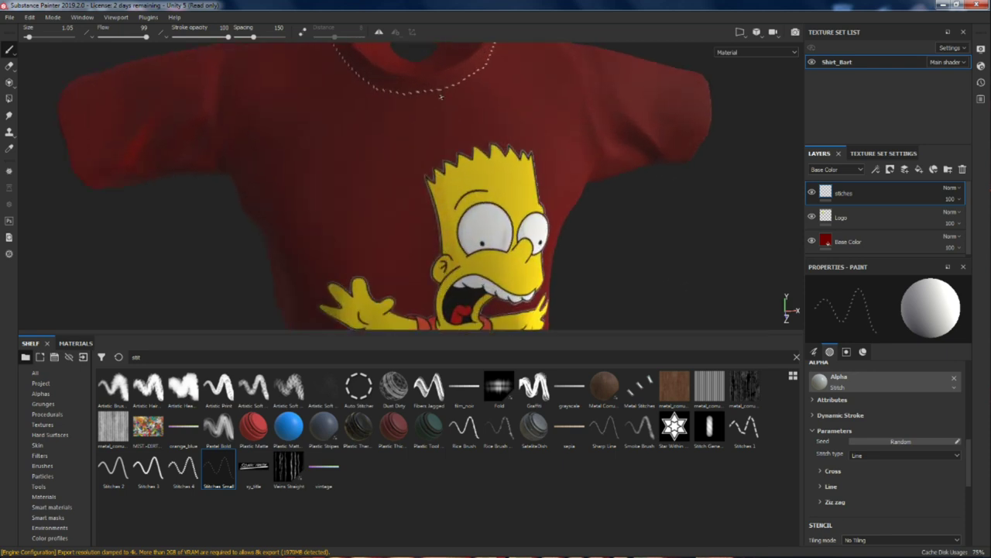
scroll(441, 96, "down", 5)
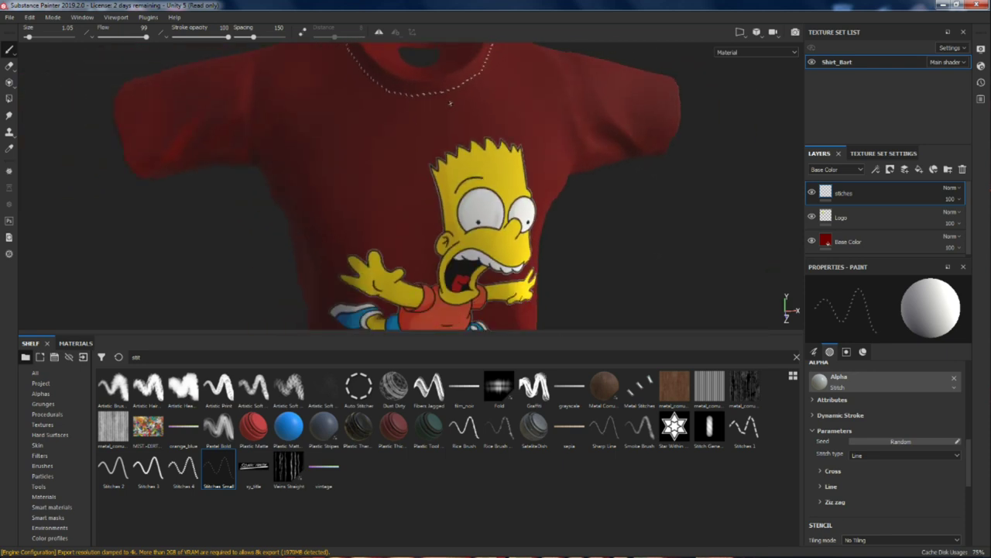
middle_click_drag(369, 227, 581, 210)
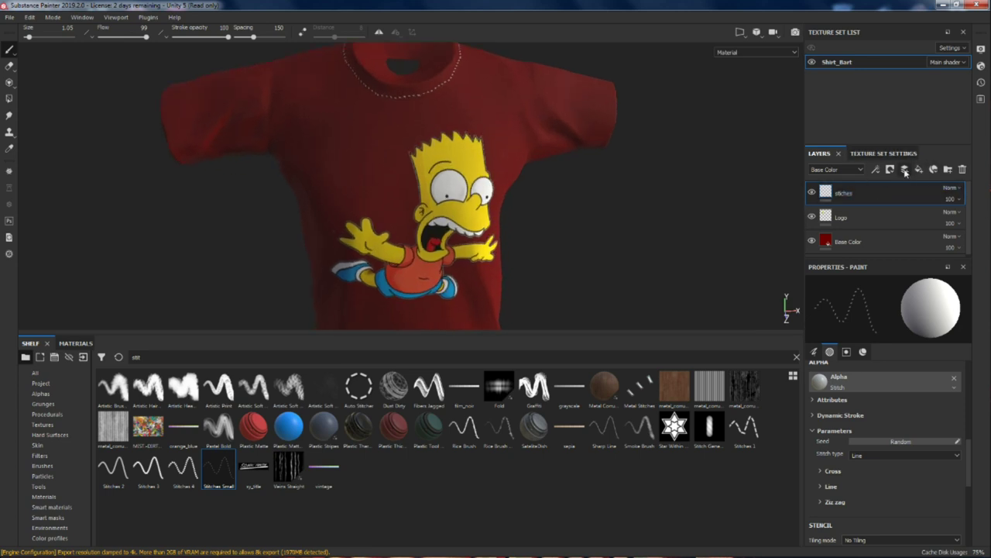
Step: Add a new paint layer above stiches and set its material height to 0.0073
left_click(934, 169)
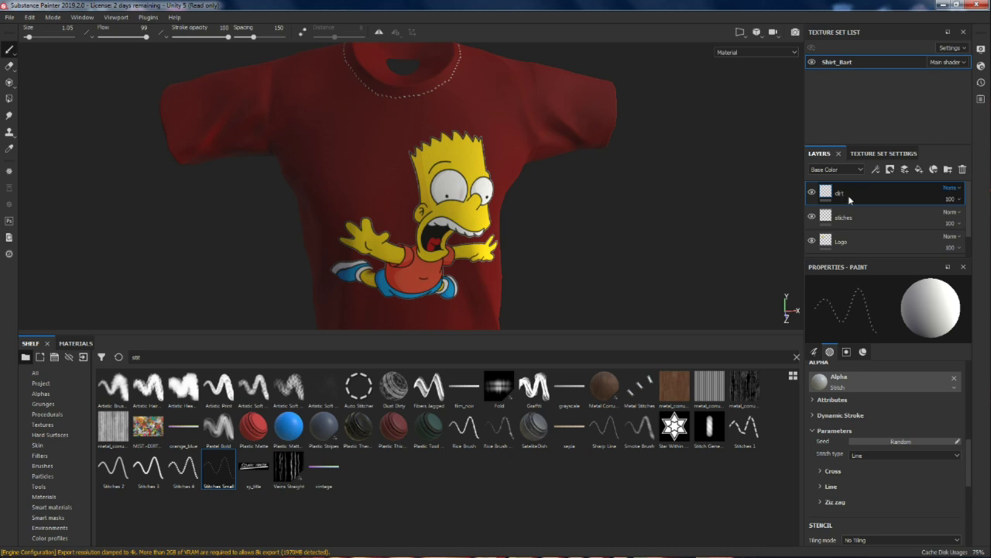
left_click(863, 351)
scroll(880, 433, "up", 1)
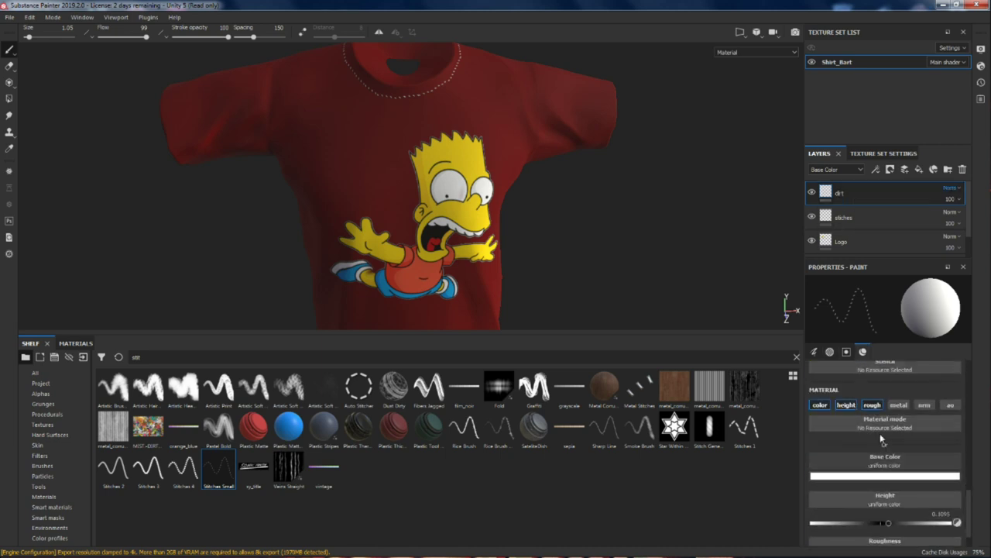
scroll(923, 424, "down", 1)
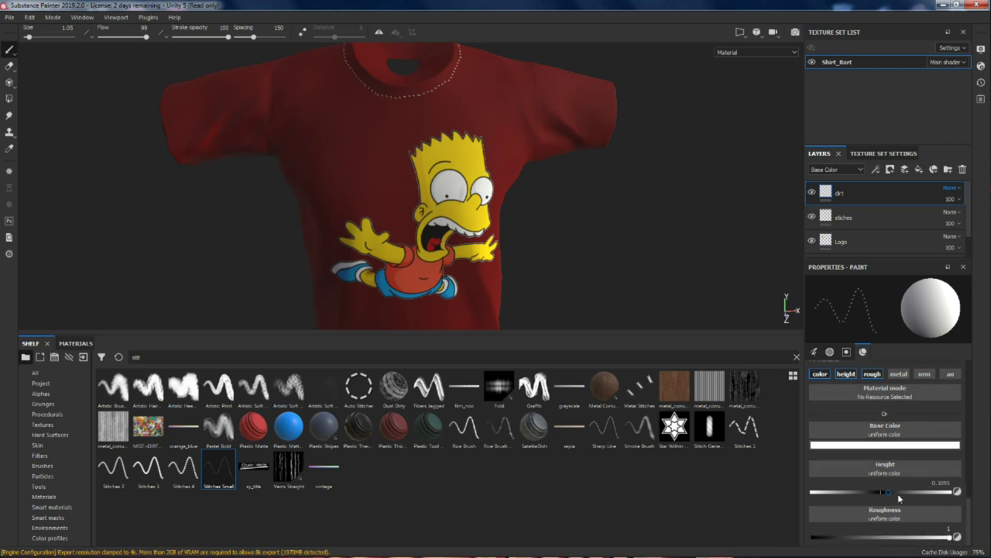
left_click_drag(887, 491, 881, 490)
Step: Give the new dirt layer a dark brown base colour
left_click(875, 446)
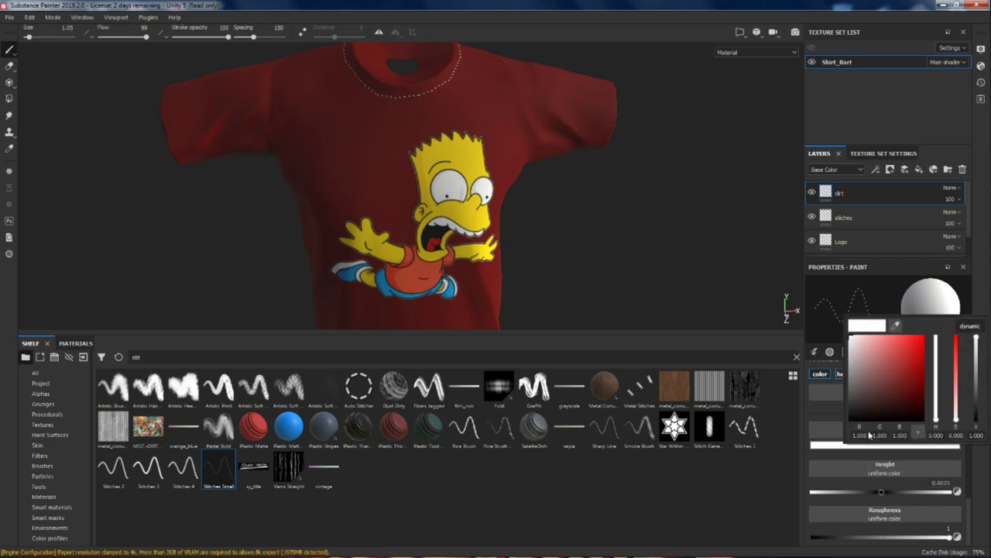
left_click_drag(934, 399, 888, 408)
left_click(901, 404)
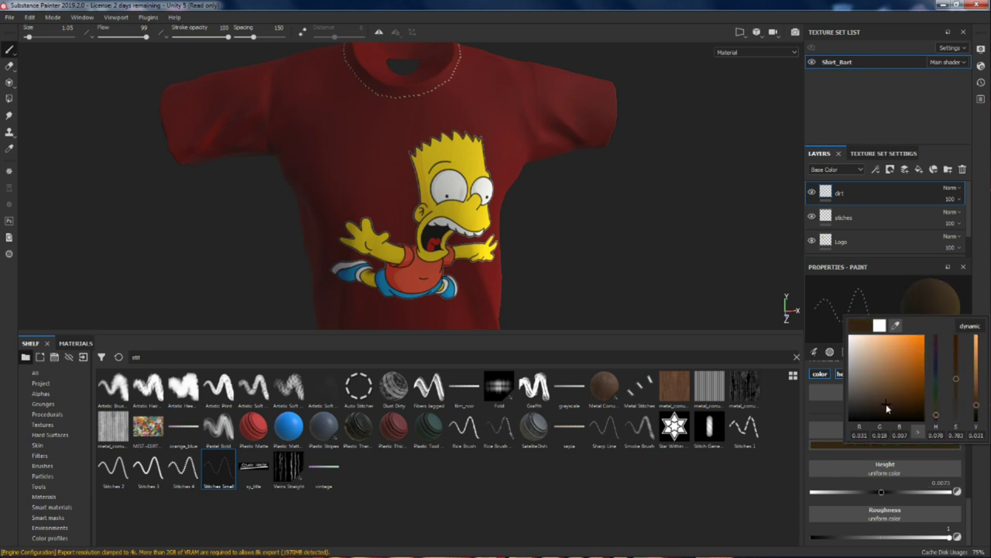
left_click(654, 269)
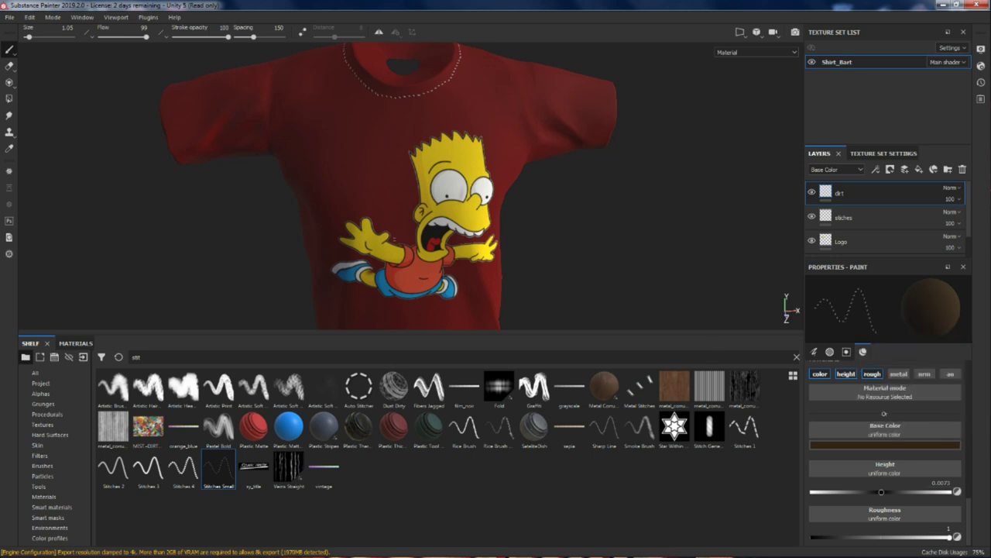
left_click(42, 465)
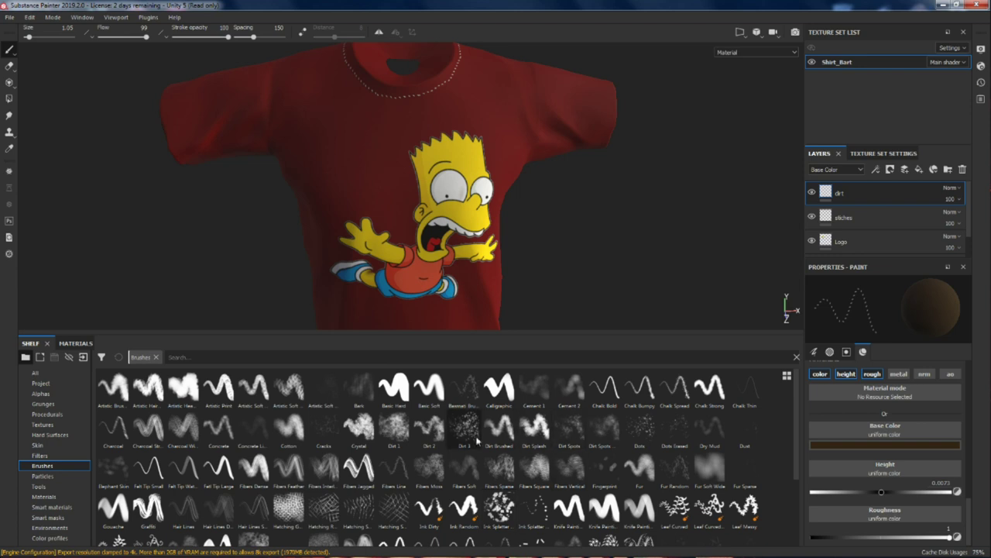
Step: Use the Dirt 1 brush at size 96.43, undo dirt over Bart, and smudge the right side
left_click(393, 428)
mouse_move(414, 199)
left_mouse_down()
mouse_move(383, 188)
mouse_move(447, 175)
mouse_move(451, 161)
mouse_move(471, 213)
mouse_move(399, 251)
left_mouse_up()
right_click_drag(399, 252, 403, 232, "ctrl")
key("ctrl+z")
key("ctrl+z")
key("ctrl+z")
key("ctrl+z")
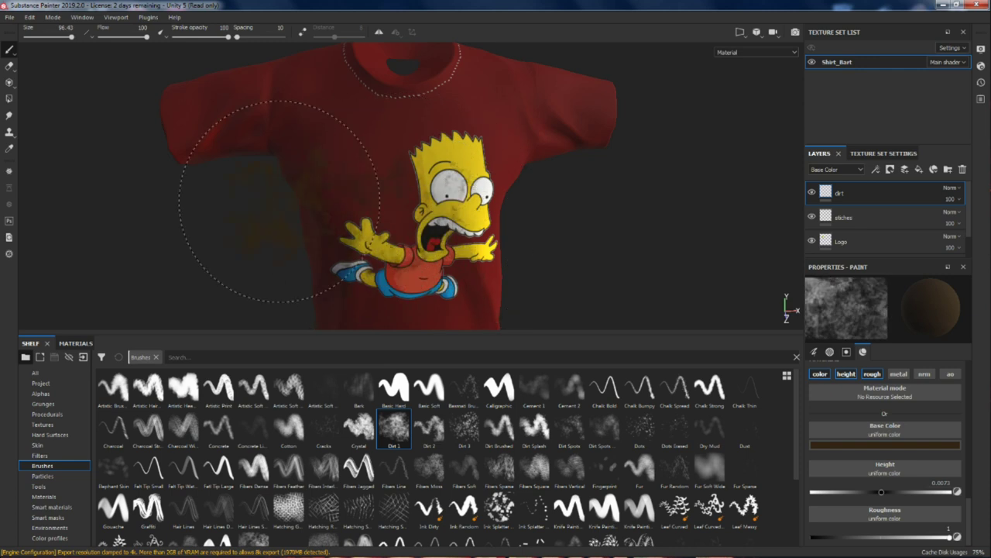
left_click_drag(473, 194, 543, 186)
Step: Paint dirt across the back of the shirt and lighten the brown dirt colour
mouse_move(667, 186)
left_mouse_down("alt")
mouse_move(549, 126)
mouse_move(521, 204)
left_mouse_up("alt")
scroll(588, 124, "down", 6)
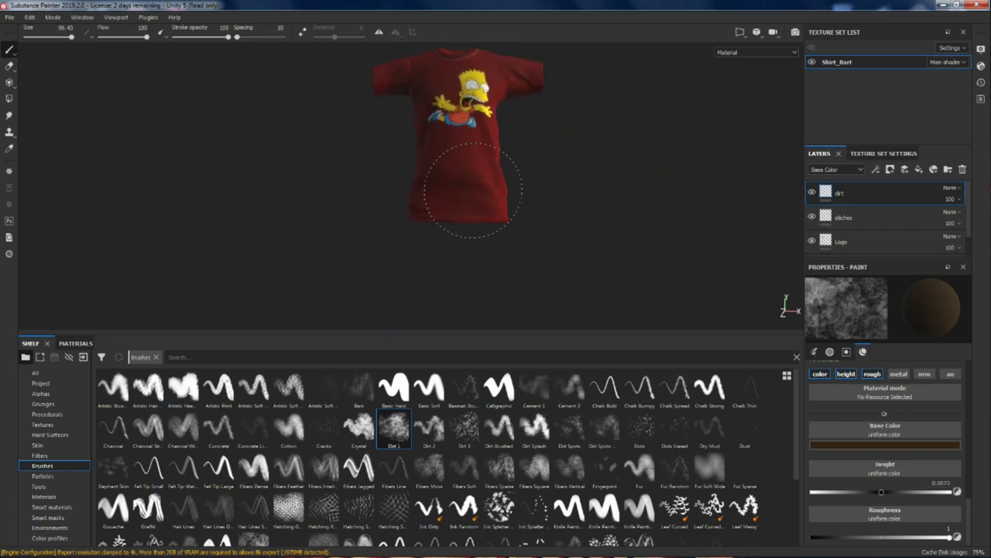
left_click_drag(429, 161, 986, 195, "alt")
mouse_move(539, 223)
left_mouse_down()
mouse_move(486, 233)
mouse_move(411, 224)
mouse_move(460, 211)
mouse_move(450, 169)
mouse_move(471, 102)
mouse_move(459, 81)
left_mouse_up()
left_click(896, 443)
left_click_drag(892, 411, 887, 403)
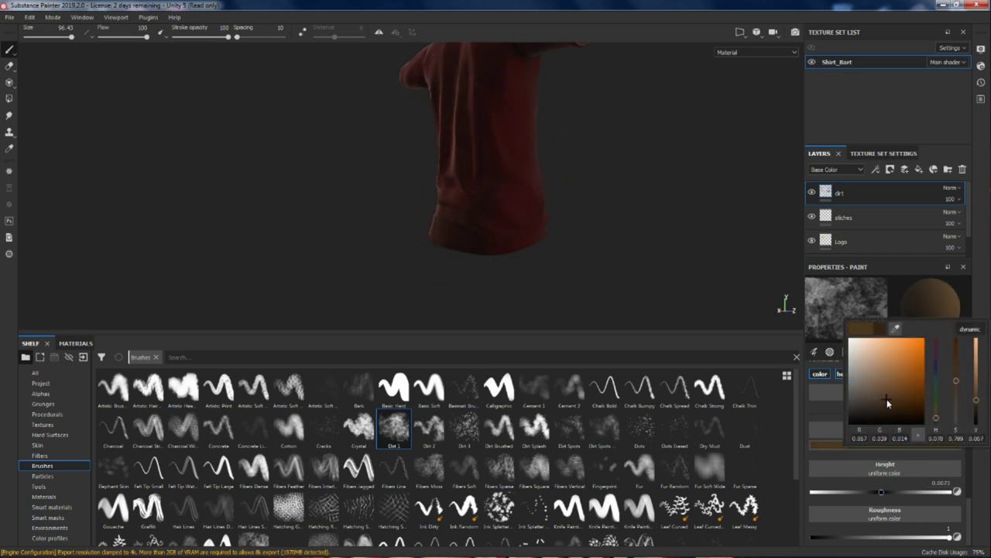
left_click(496, 250)
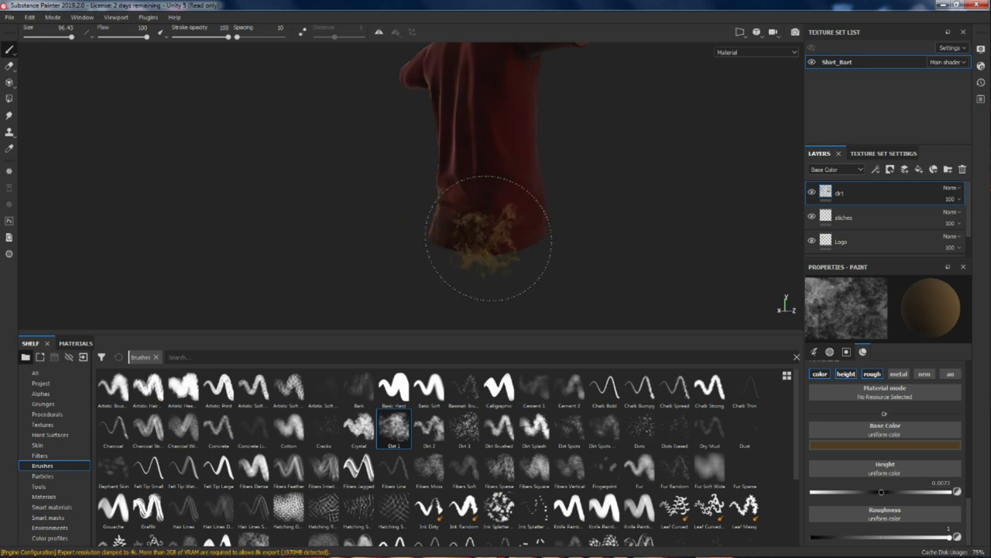
Step: Paint brown dirt on the shirt's right shoulder, then recentre the front view
mouse_move(581, 260)
left_mouse_down("alt")
mouse_move(467, 255)
mouse_move(336, 266)
left_mouse_up("alt")
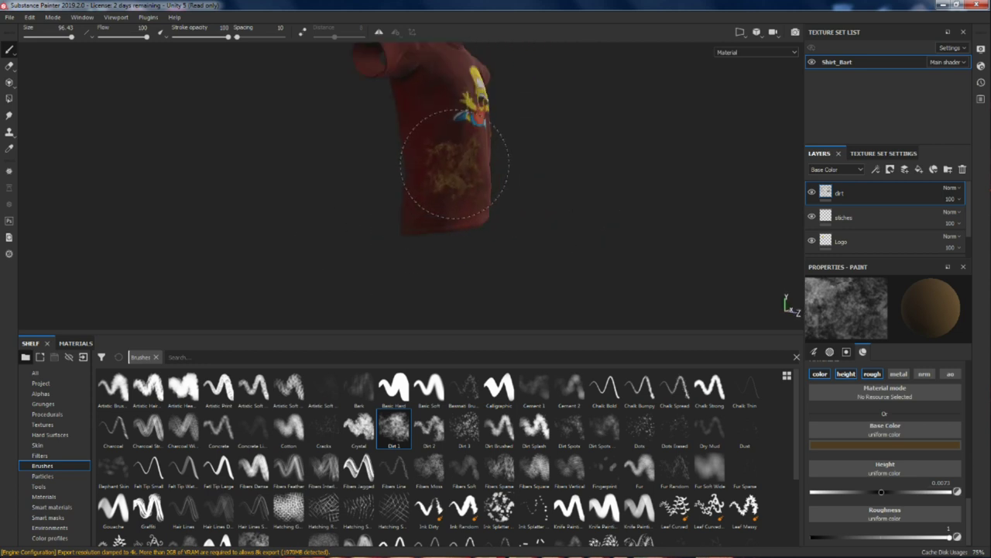
left_click_drag(500, 223, 381, 294, "alt")
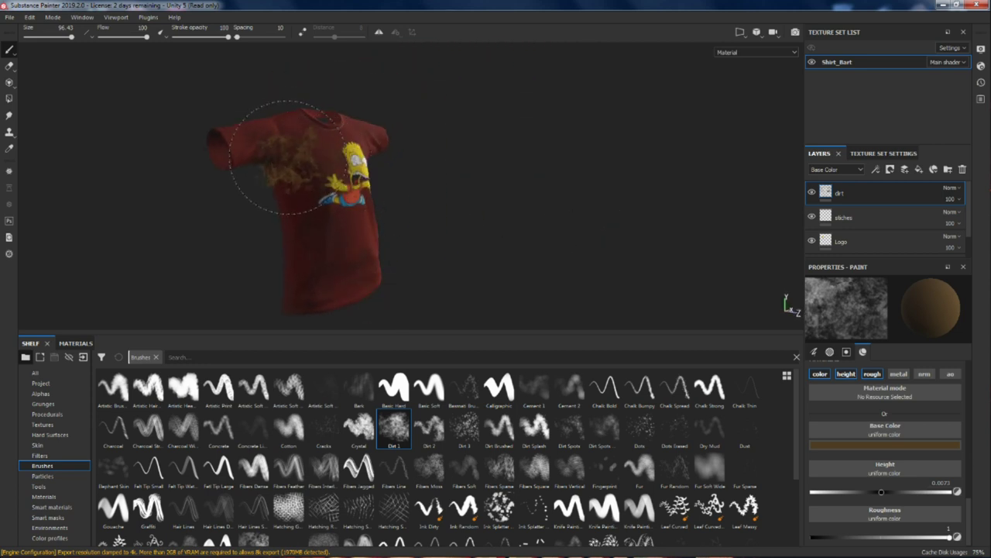
left_click_drag(377, 184, 310, 194, "alt")
mouse_move(364, 100)
middle_mouse_down("alt")
mouse_move(373, 176)
mouse_move(370, 144)
middle_mouse_up("alt")
left_click_drag(370, 143, 333, 202, "alt")
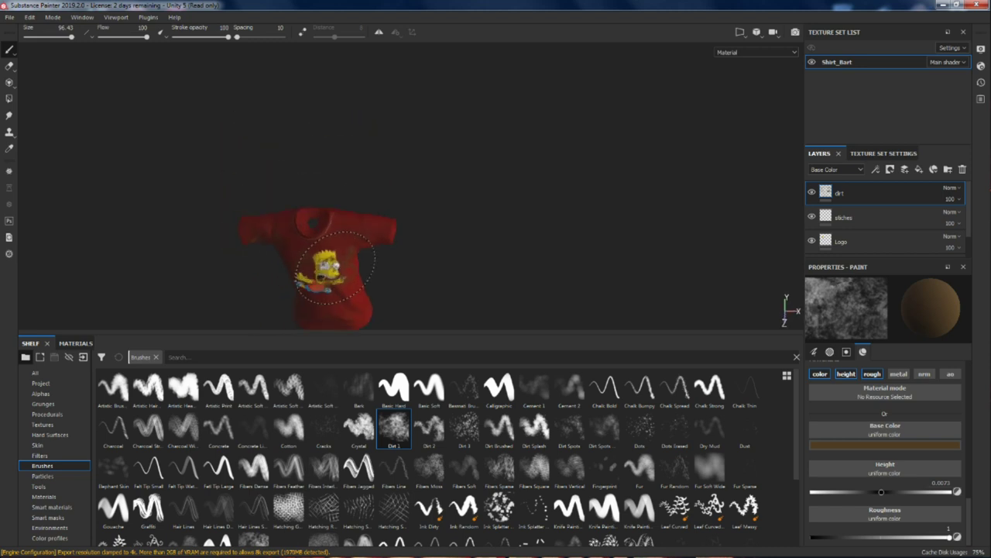
scroll(332, 241, "up", 5)
scroll(331, 242, "up", 3)
mouse_move(465, 199)
middle_mouse_down("alt")
mouse_move(511, 158)
mouse_move(560, 147)
middle_mouse_up("alt")
scroll(458, 155, "down", 2)
mouse_move(458, 155)
left_mouse_down()
mouse_move(454, 132)
mouse_move(506, 84)
mouse_move(671, 183)
mouse_move(589, 211)
mouse_move(680, 186)
mouse_move(639, 199)
left_mouse_up()
scroll(456, 134, "down", 3)
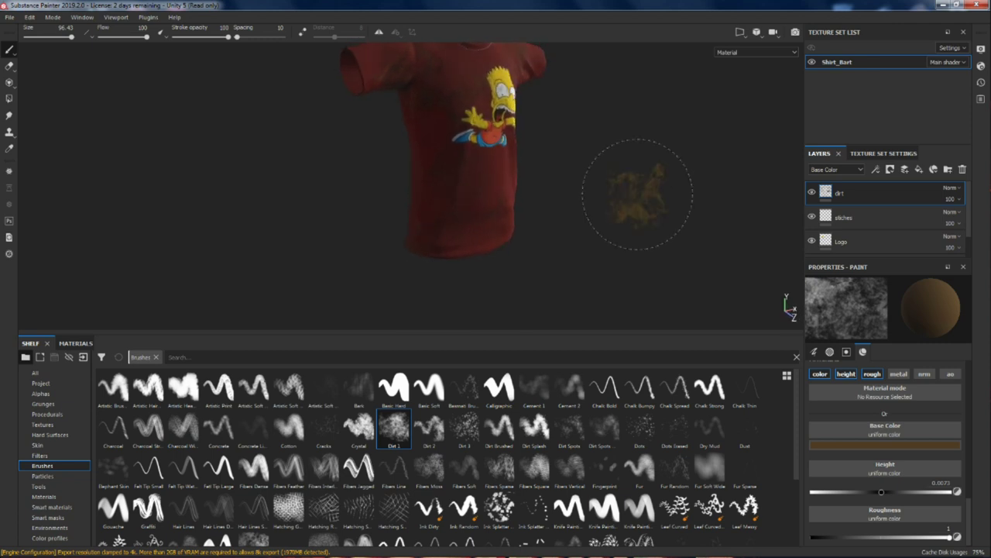
middle_click_drag(600, 176, 603, 245, "alt")
mouse_move(604, 245)
left_mouse_down("alt")
mouse_move(581, 226)
mouse_move(554, 246)
left_mouse_up("alt")
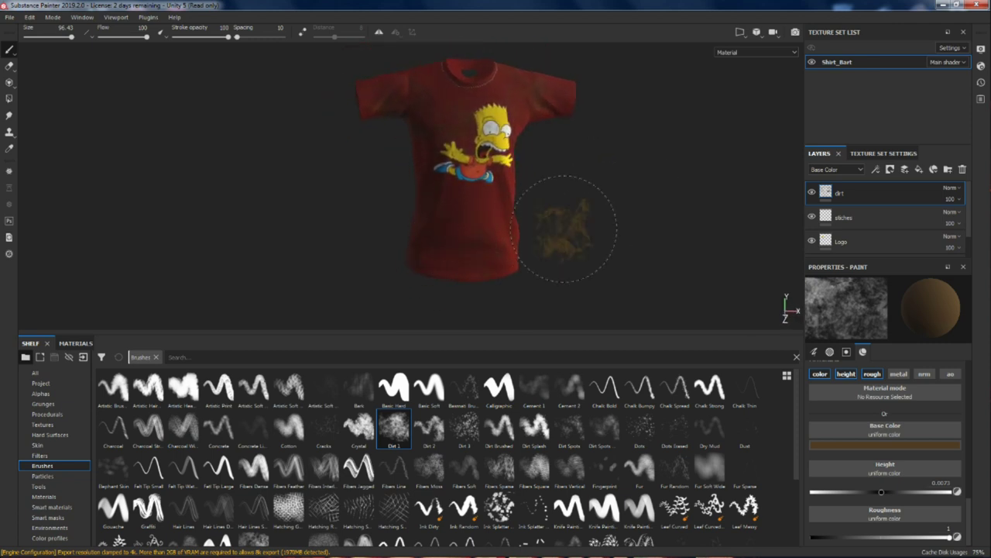
Step: Delete the white fill layer so the red, dirt-stained shirt with Bart shows
left_click(920, 171)
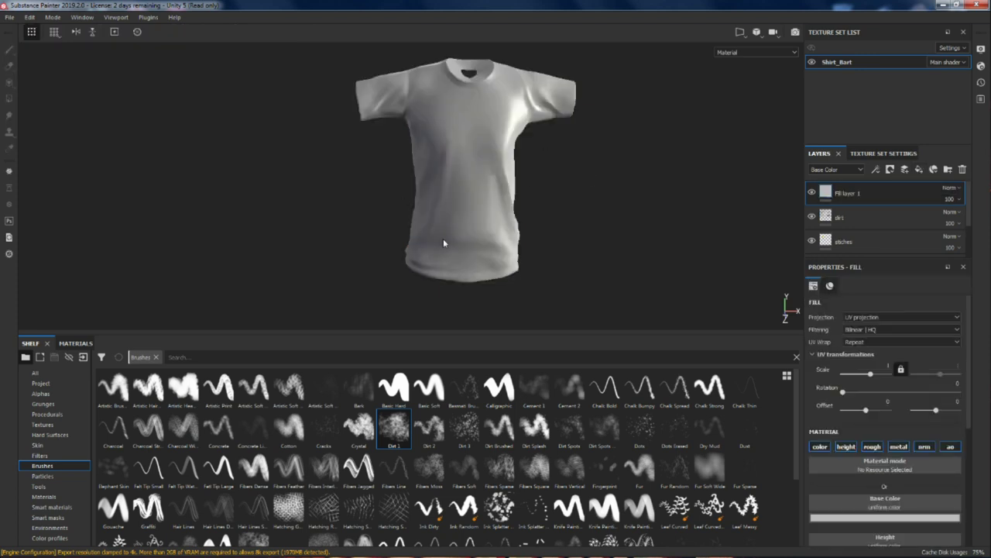
left_click_drag(431, 194, 461, 85, "alt")
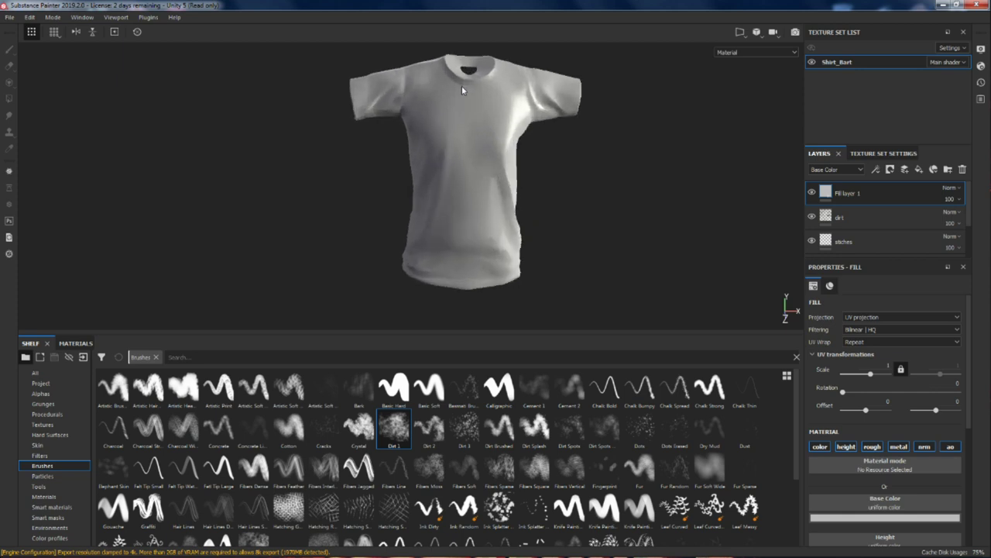
scroll(462, 85, "up", 5)
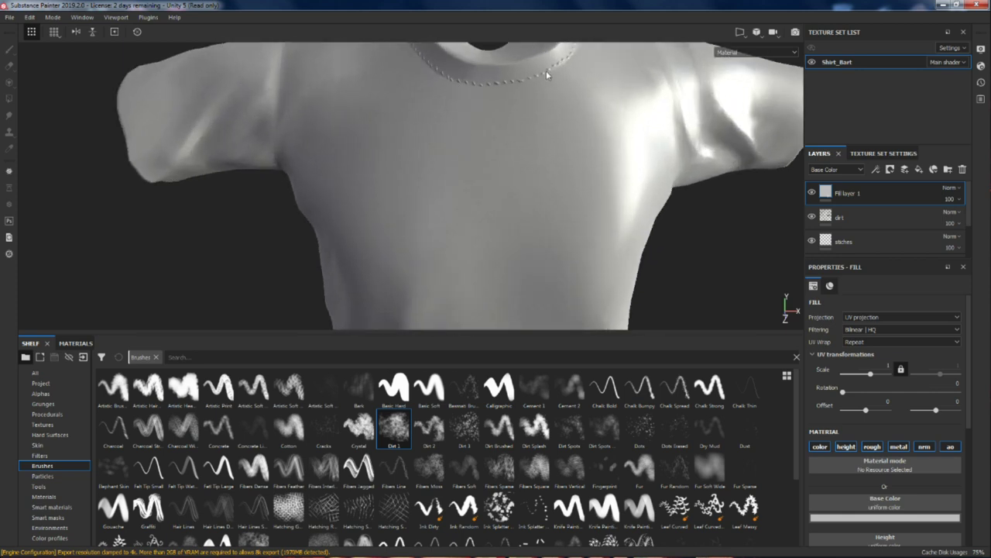
scroll(599, 197, "down", 6)
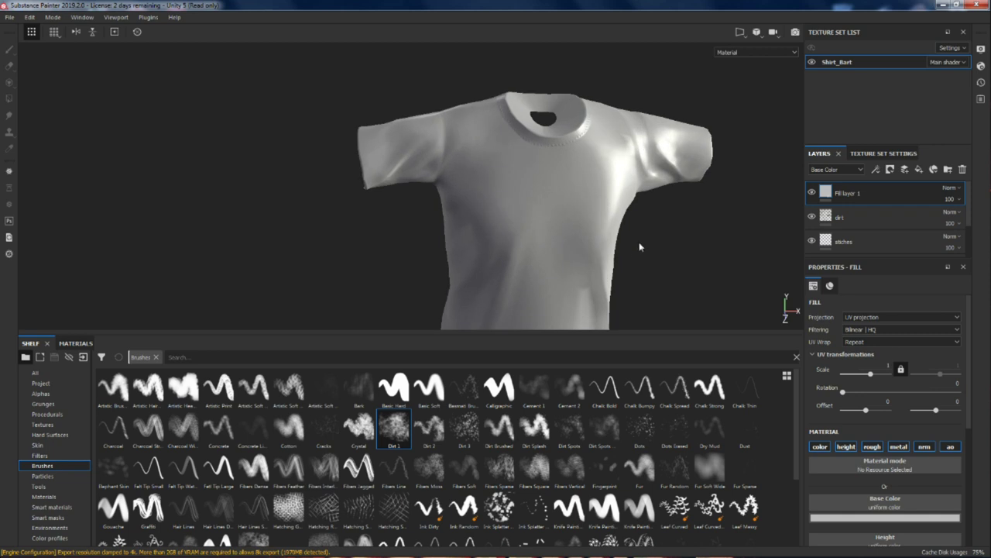
left_click_drag(515, 208, 631, 181, "alt")
left_click(963, 168)
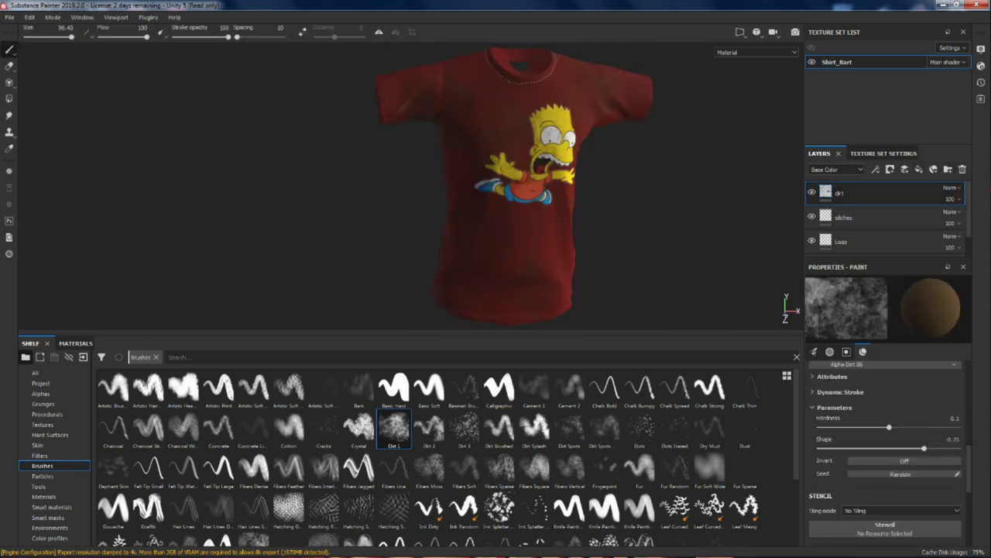
Step: Open Export Textures and choose the Unity HD Render Pipeline preset
left_click(8, 17)
left_click(7, 18)
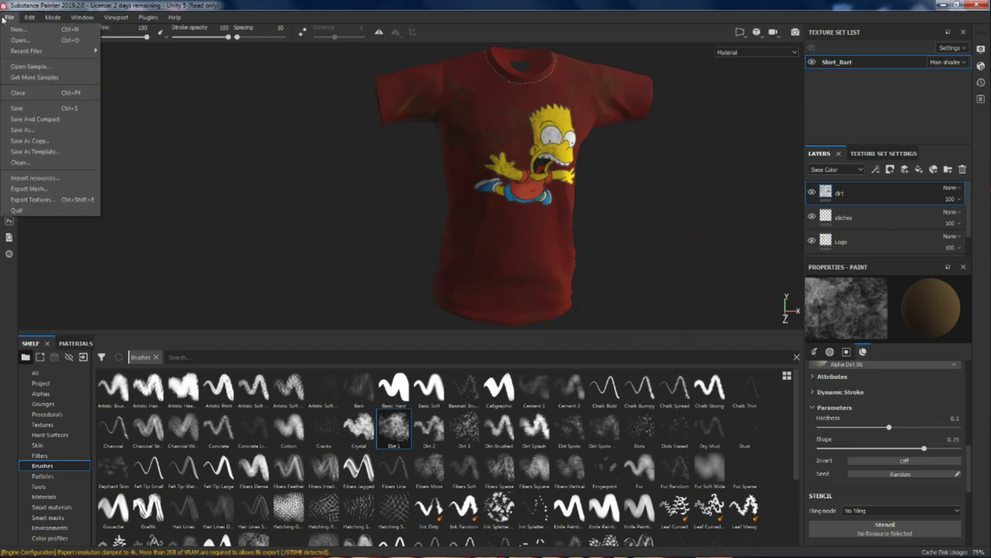
left_click(35, 201)
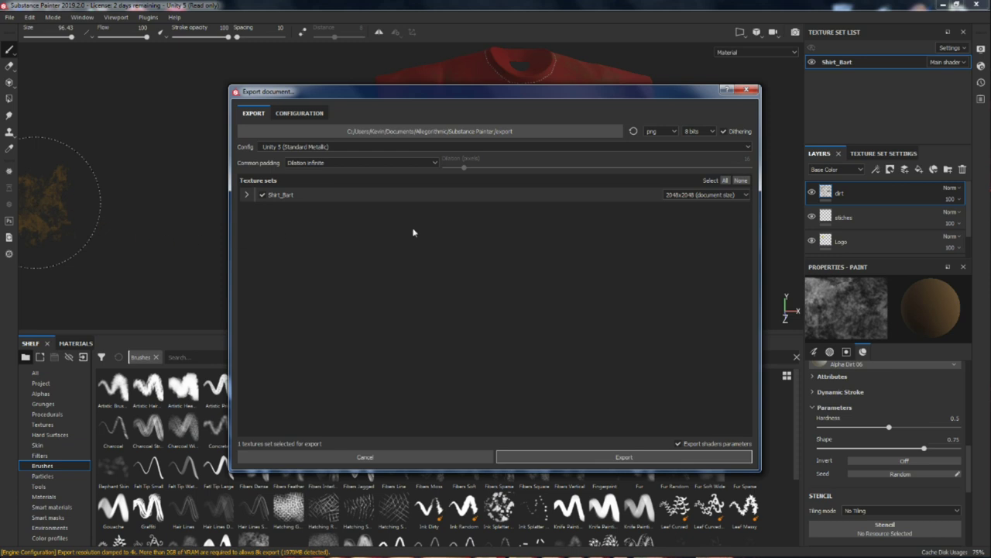
left_click(306, 149)
scroll(322, 201, "down", 3)
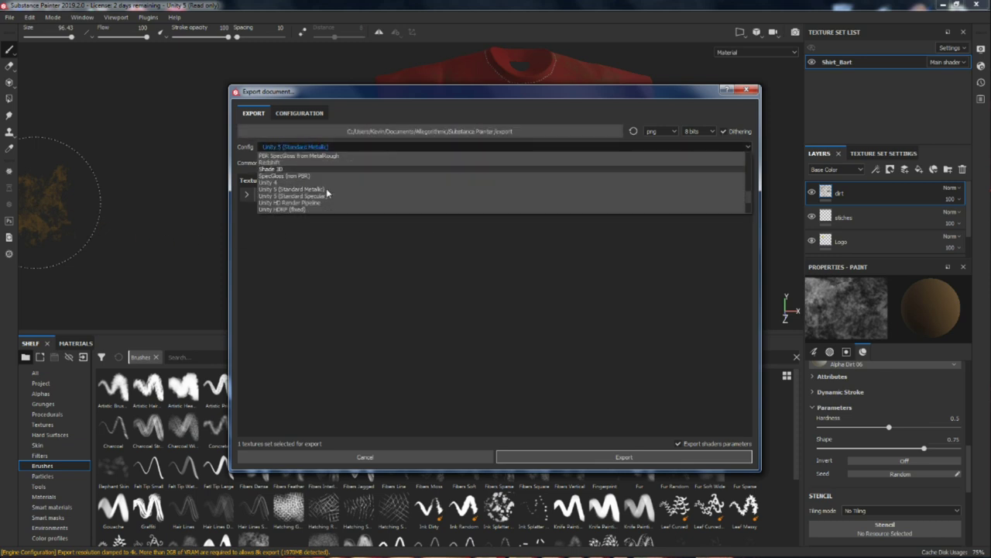
left_click(283, 203)
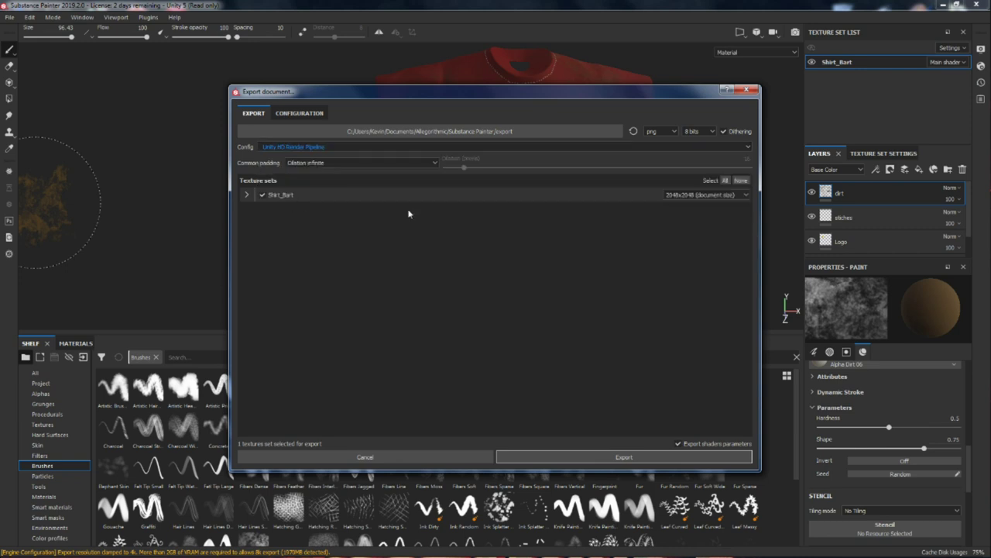
Step: Set the output folder to the Desktop and export the PNG maps
left_click(483, 133)
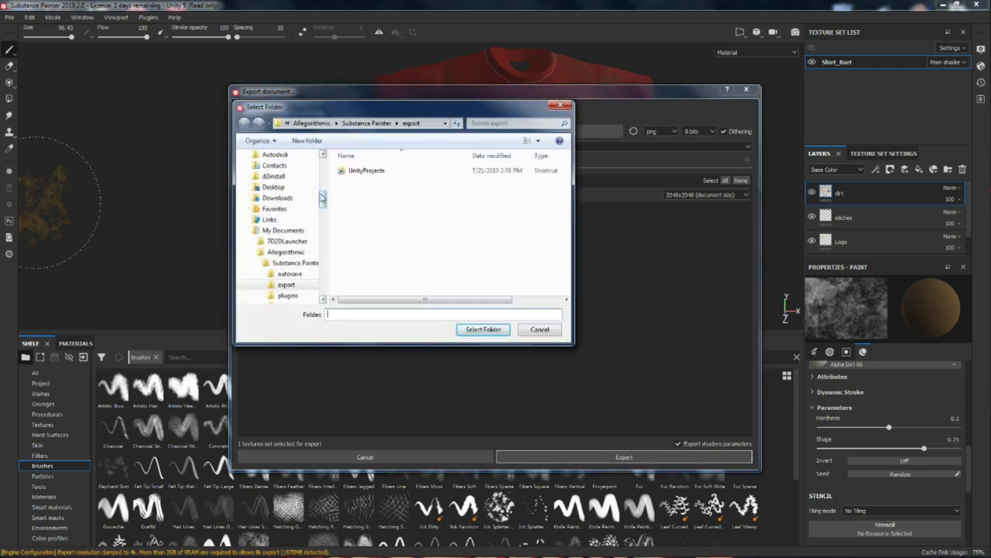
left_click(277, 188)
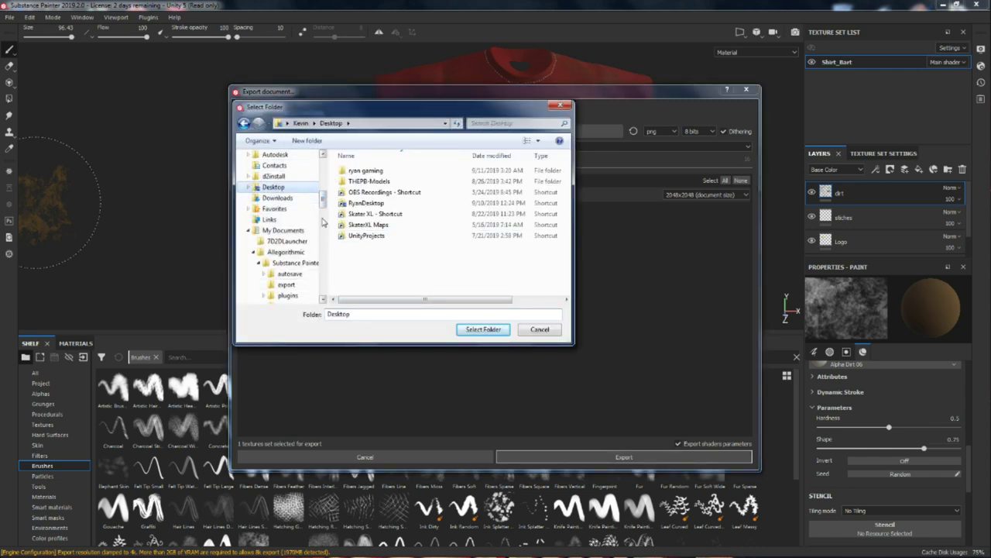
left_click_drag(324, 201, 324, 164)
left_click(273, 170)
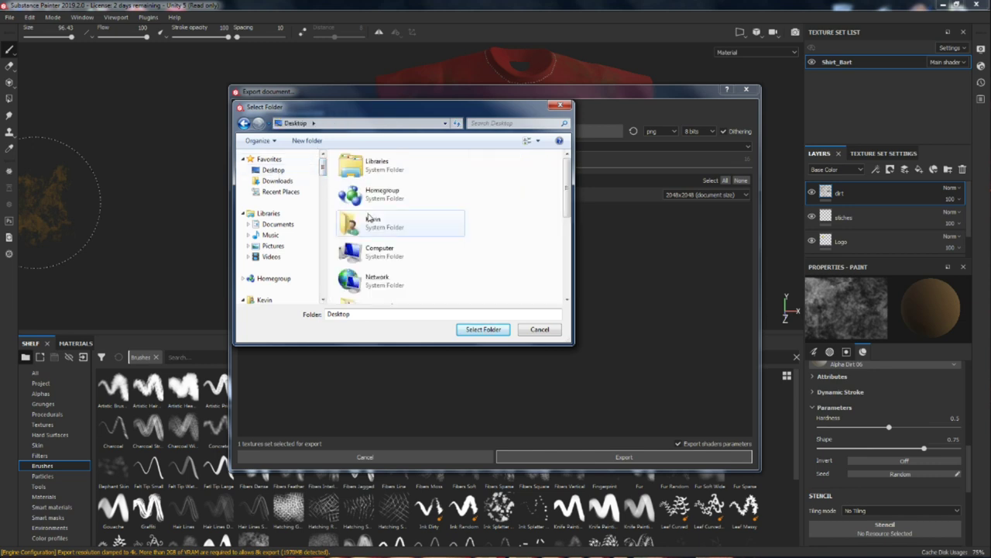
left_click(480, 329)
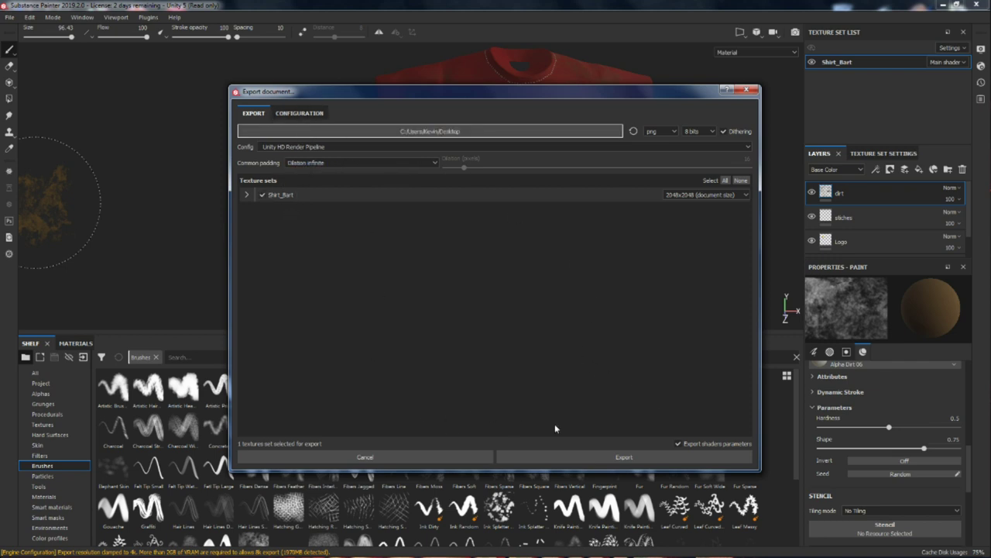
left_click(595, 455)
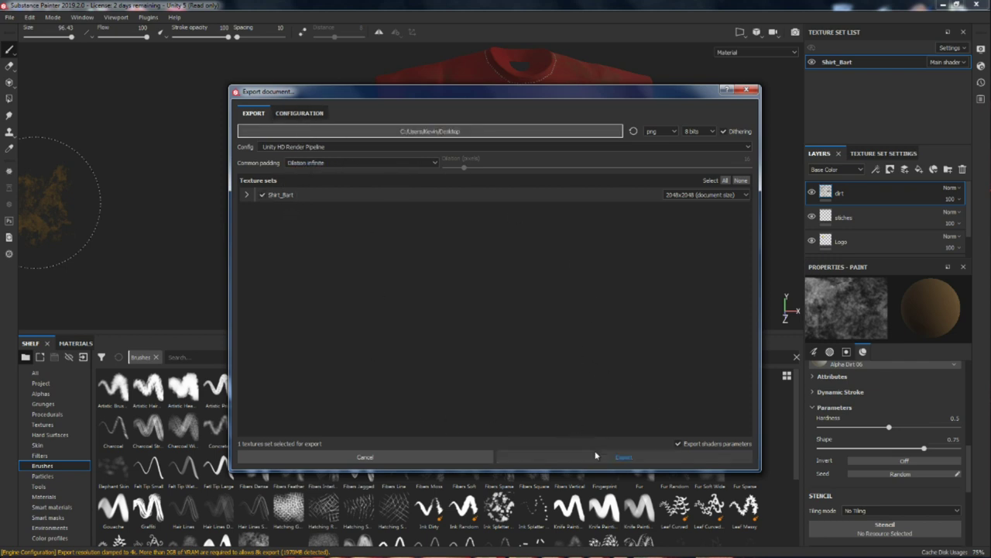
left_click(635, 457)
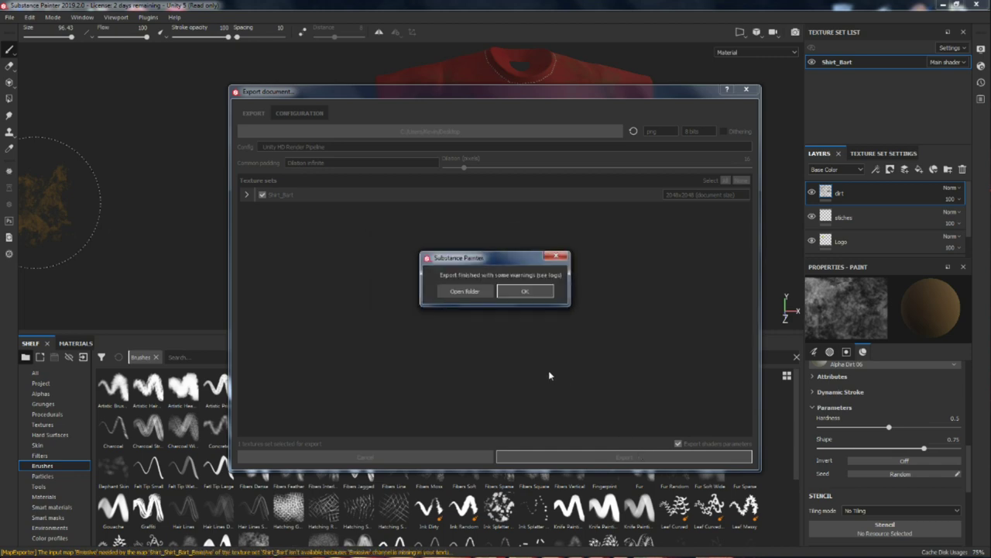
left_click(530, 299)
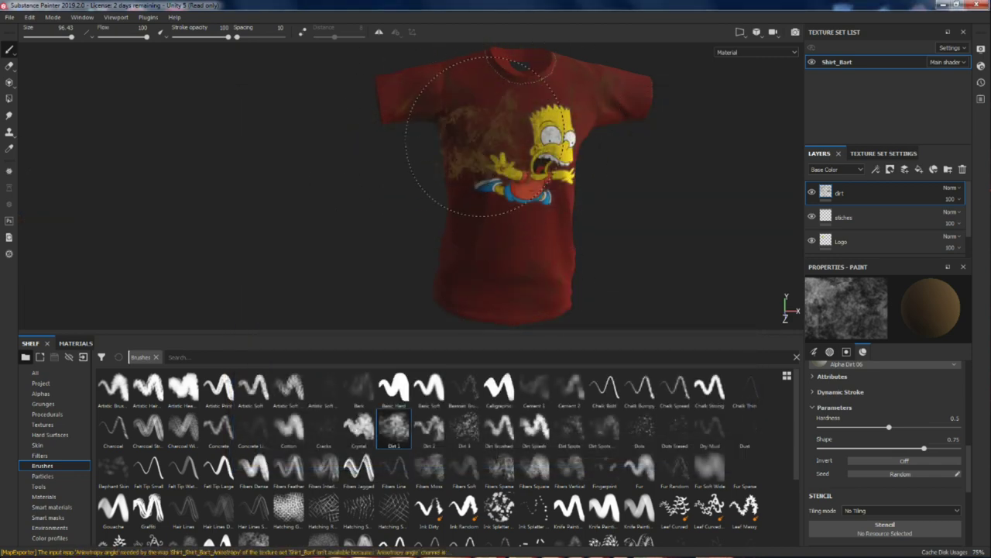
Step: Preview the exported MaskMap PNG in Photo Viewer, then delete the file
left_click(943, 5)
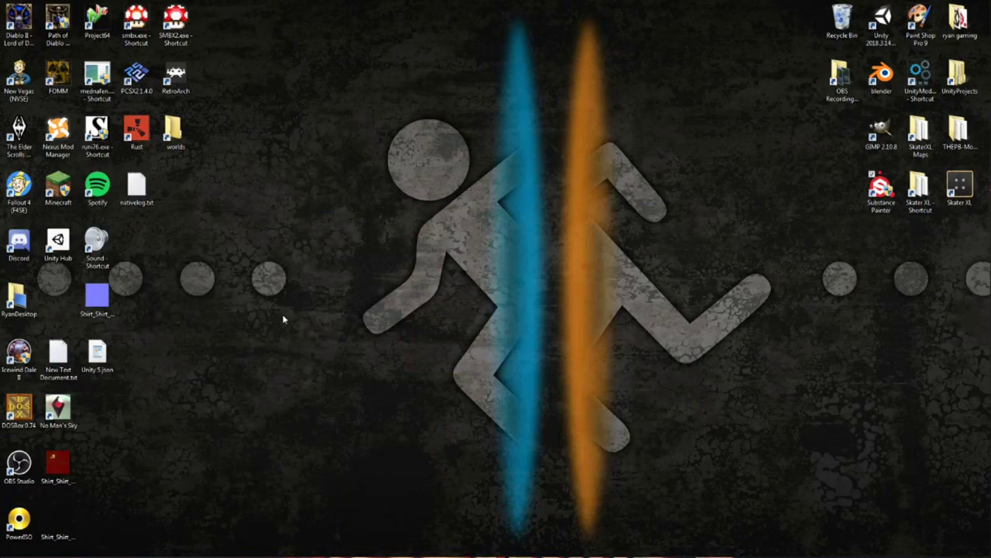
left_click_drag(58, 521, 332, 364)
double_click(332, 356)
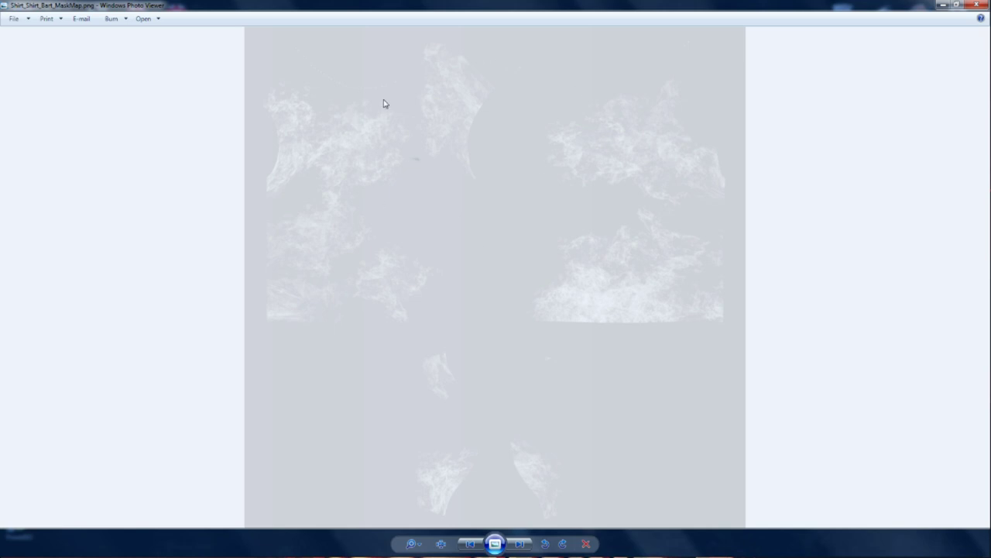
left_click(977, 5)
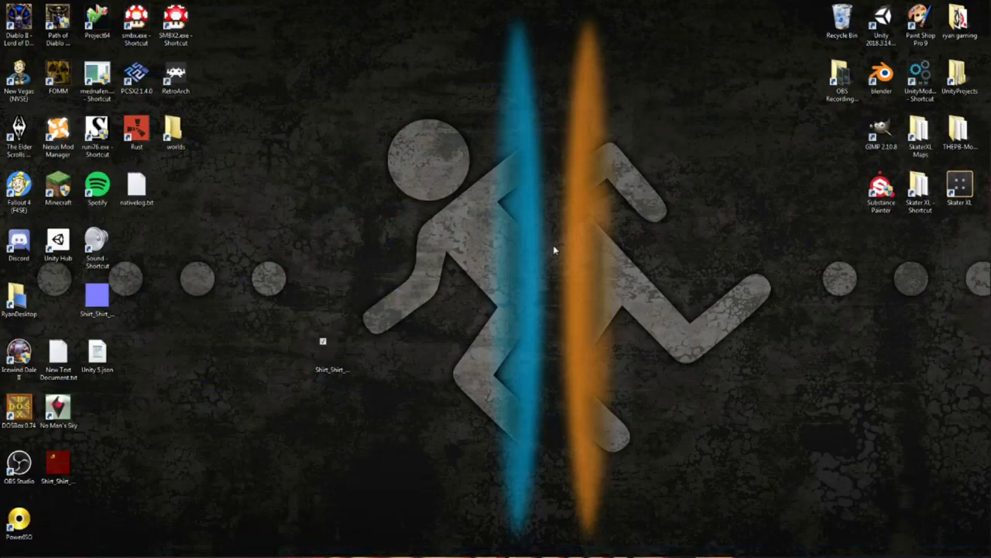
right_click(333, 362)
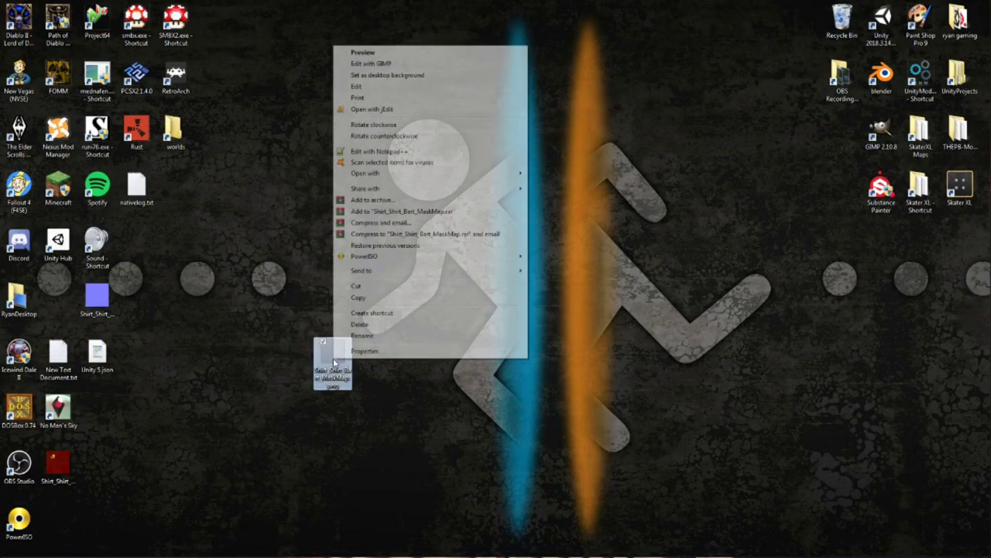
left_click(369, 325)
left_click(533, 320)
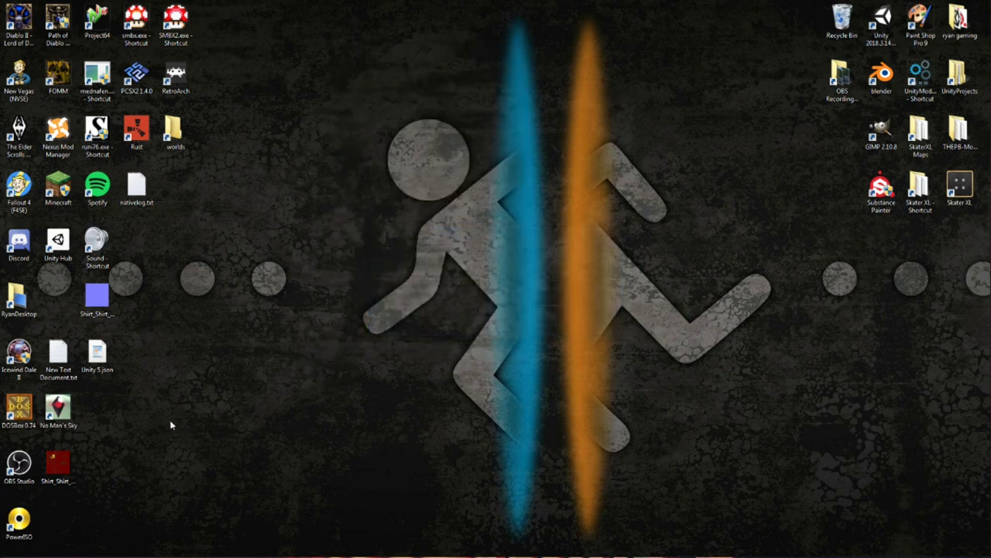
Step: Preview the exported BaseColor and Normal PNG maps in Photo Viewer
double_click(57, 463)
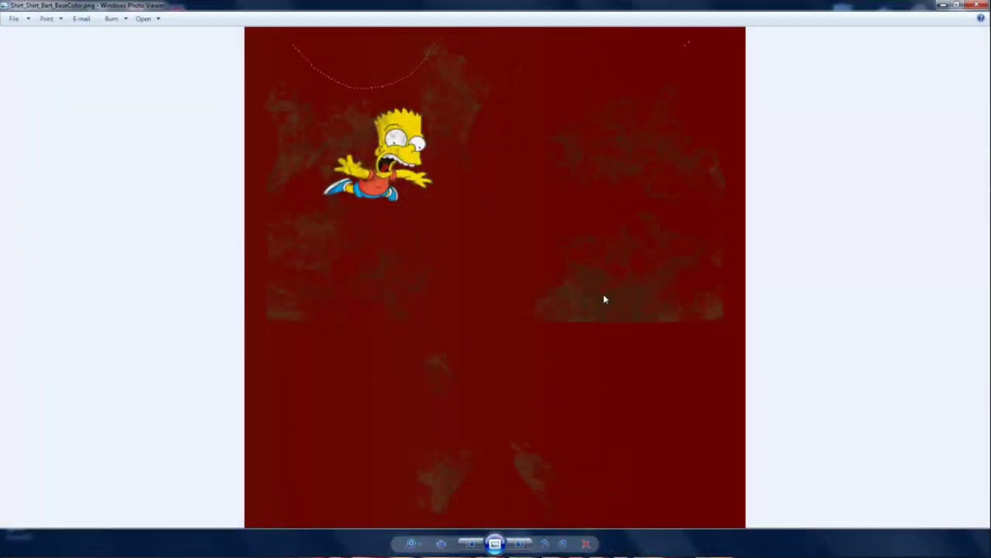
left_click(975, 6)
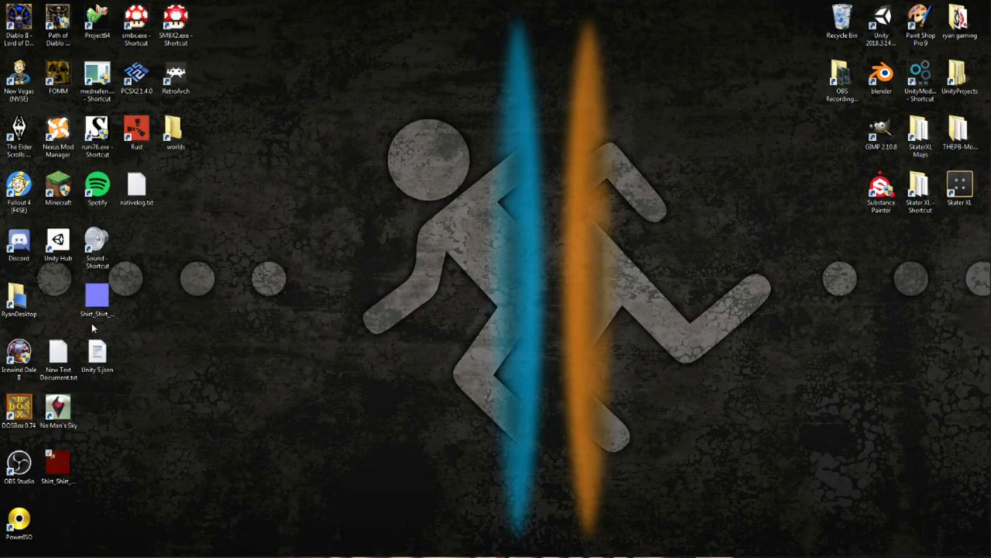
left_click_drag(96, 293, 132, 296)
double_click(132, 297)
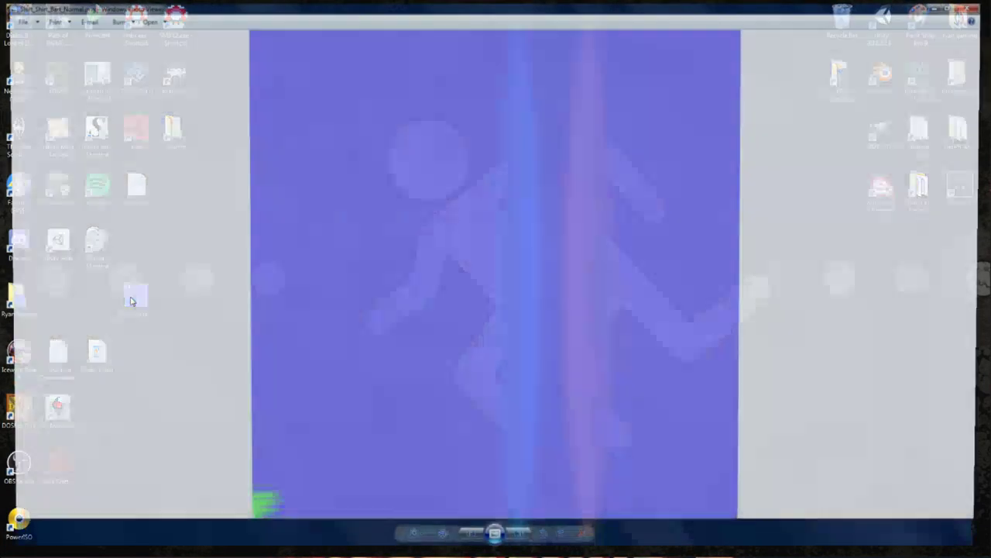
scroll(310, 76, "up", 4)
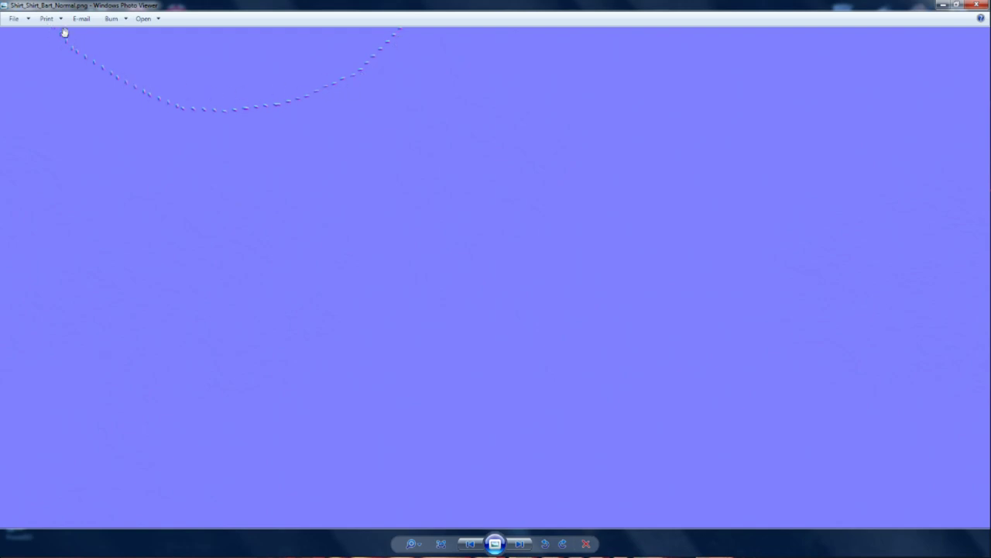
scroll(275, 95, "down", 4)
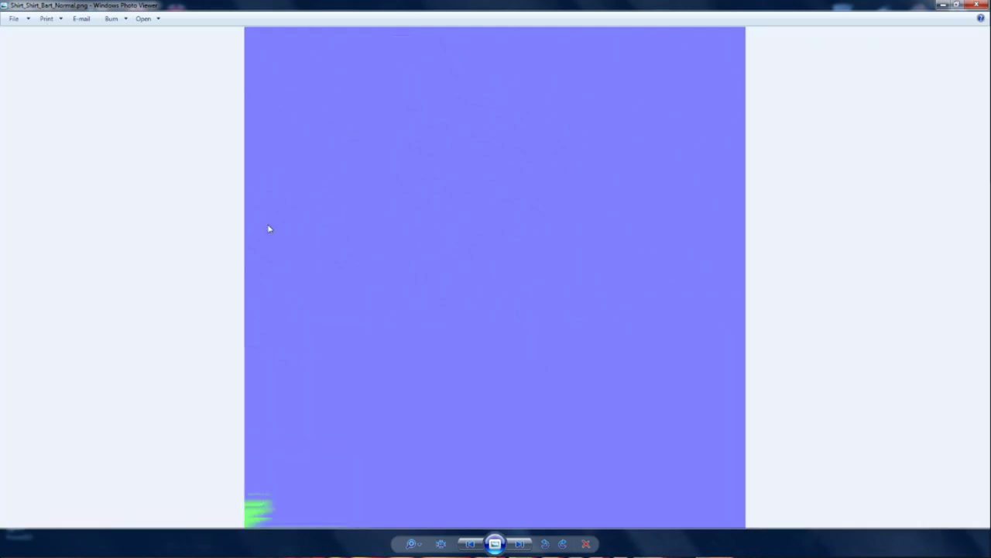
left_click(978, 6)
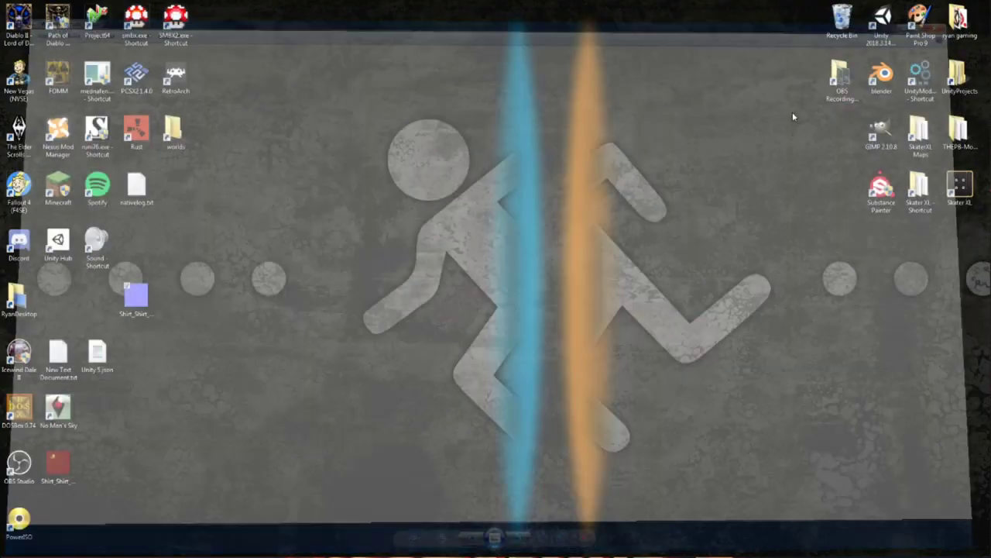
Step: Place the normal map icon beside the BaseColor icon in the desktop's bottom row
left_click_drag(136, 295, 96, 465)
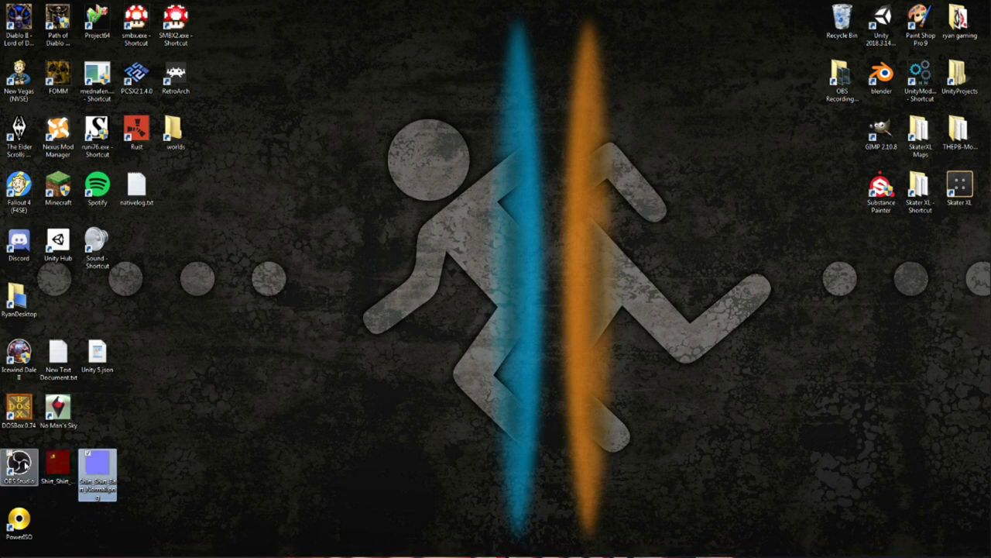
mouse_move(58, 467)
left_mouse_down()
mouse_move(182, 350)
mouse_move(46, 460)
left_mouse_up()
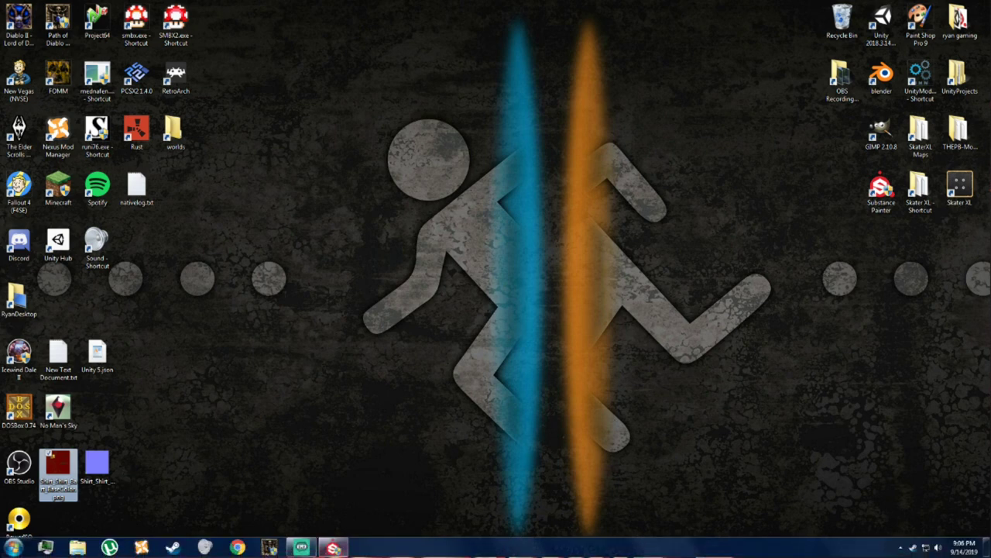
Step: Return to Substance Painter and start a new project from the File menu
mouse_move(302, 548)
mouse_move(348, 548)
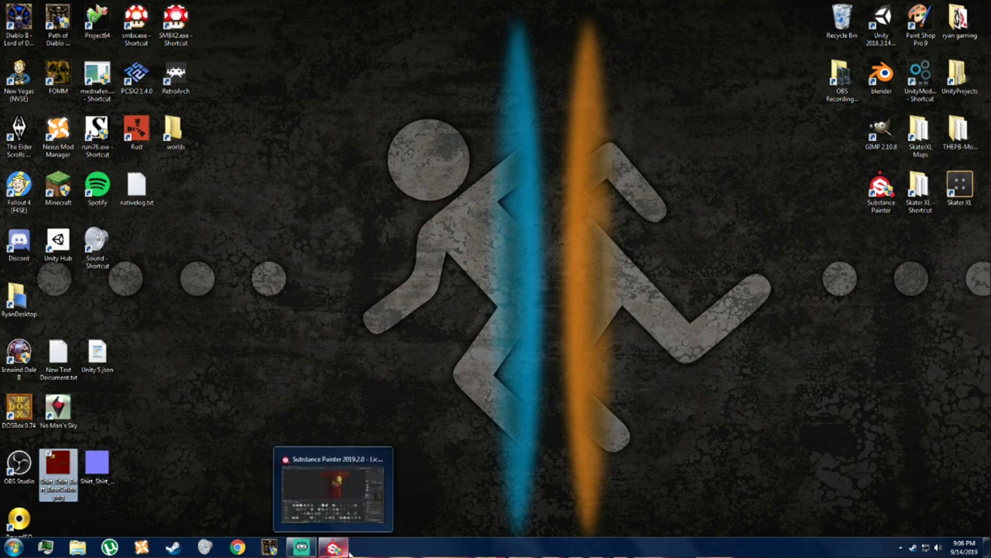
left_click(334, 548)
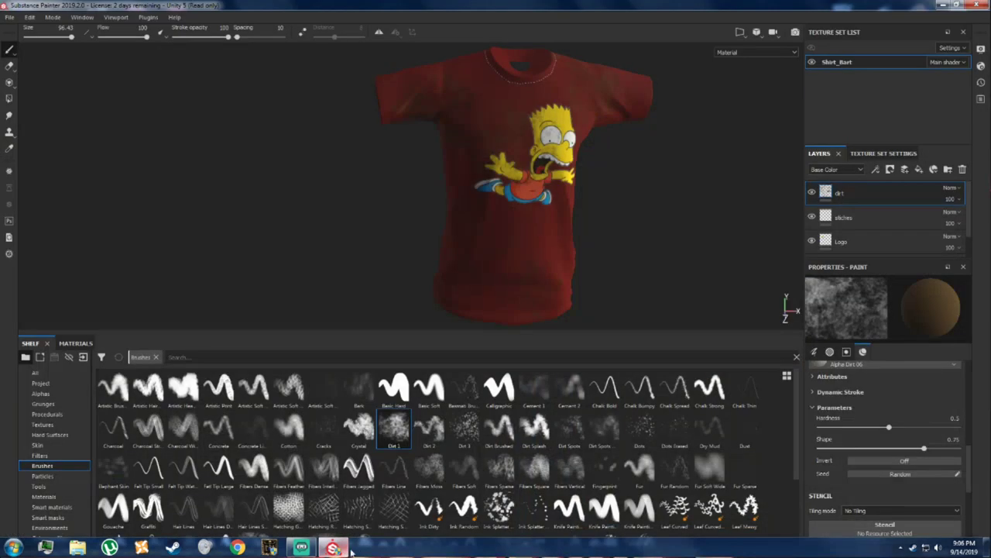
left_click(9, 17)
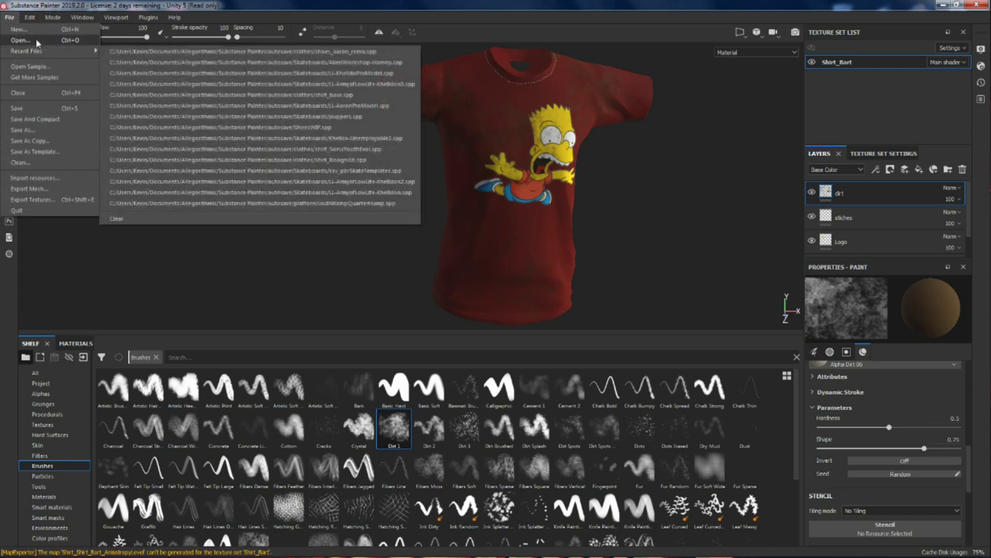
left_click(35, 36)
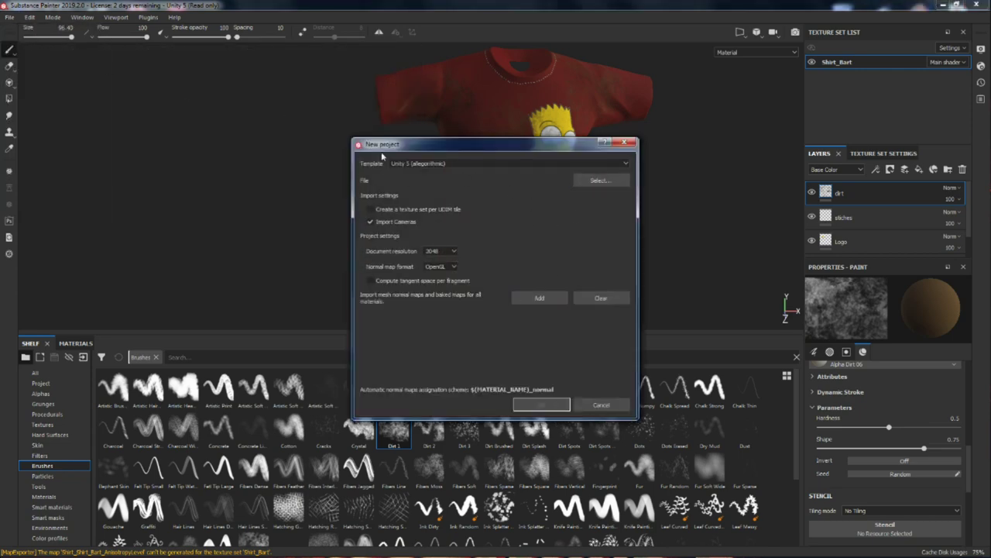
Step: Choose Skateboard-Seperated_matfix.fbx from THEPB-Models/decks as the mesh and create the project
left_click(603, 183)
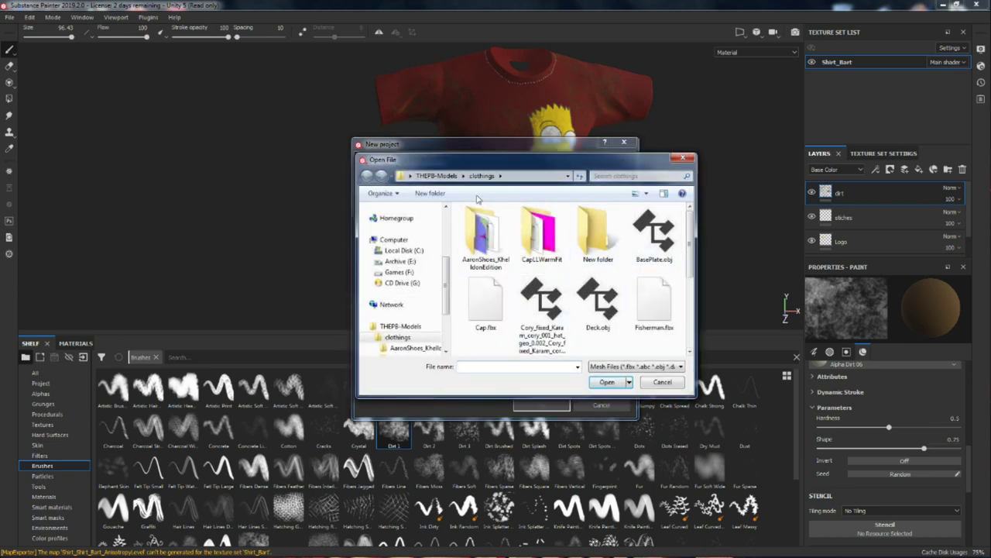
left_click(436, 175)
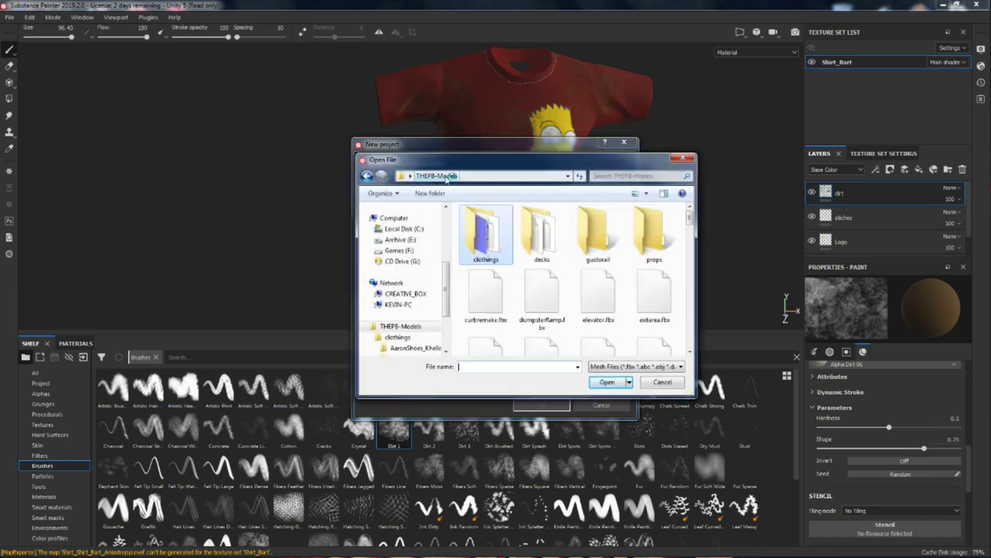
double_click(541, 233)
left_click_drag(692, 226, 681, 353)
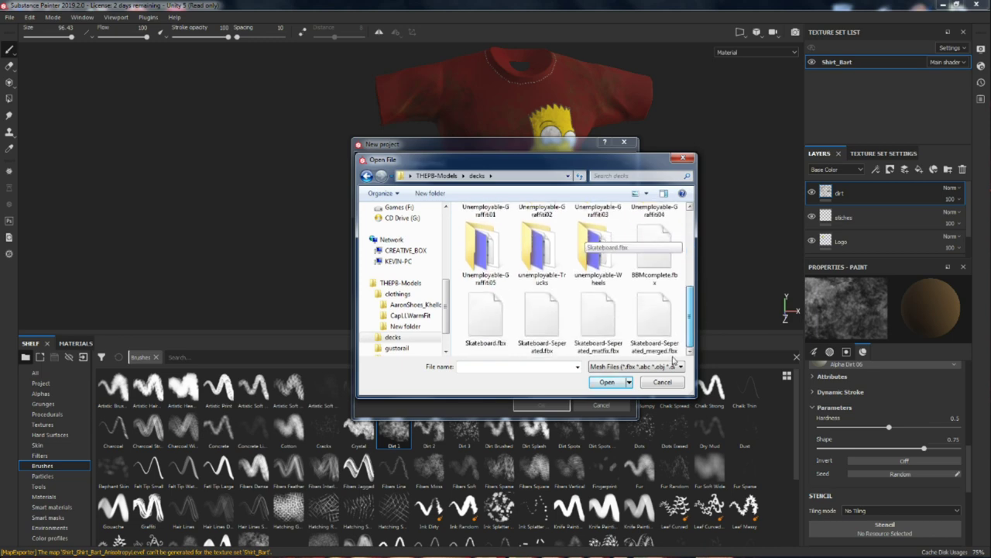
left_click(608, 331)
left_click(607, 383)
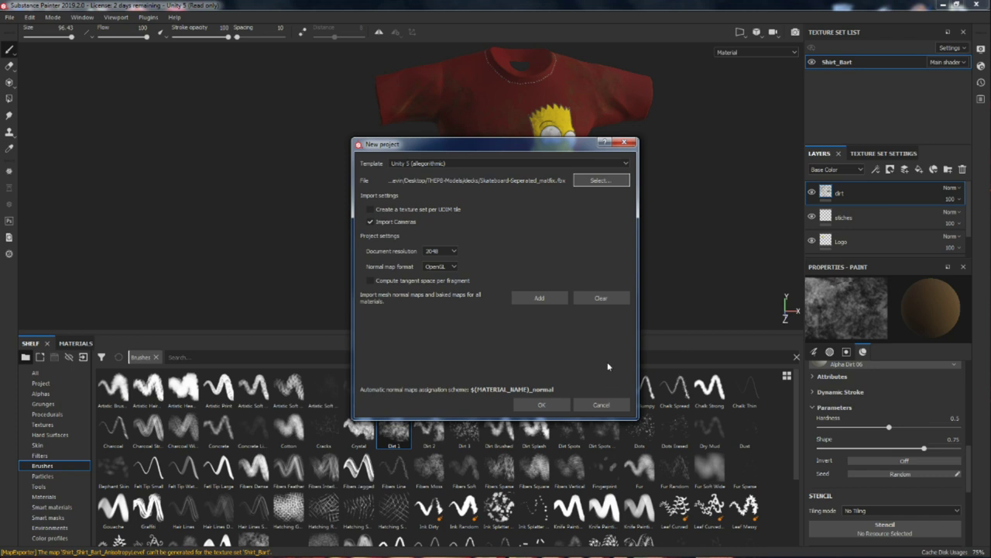
left_click(538, 408)
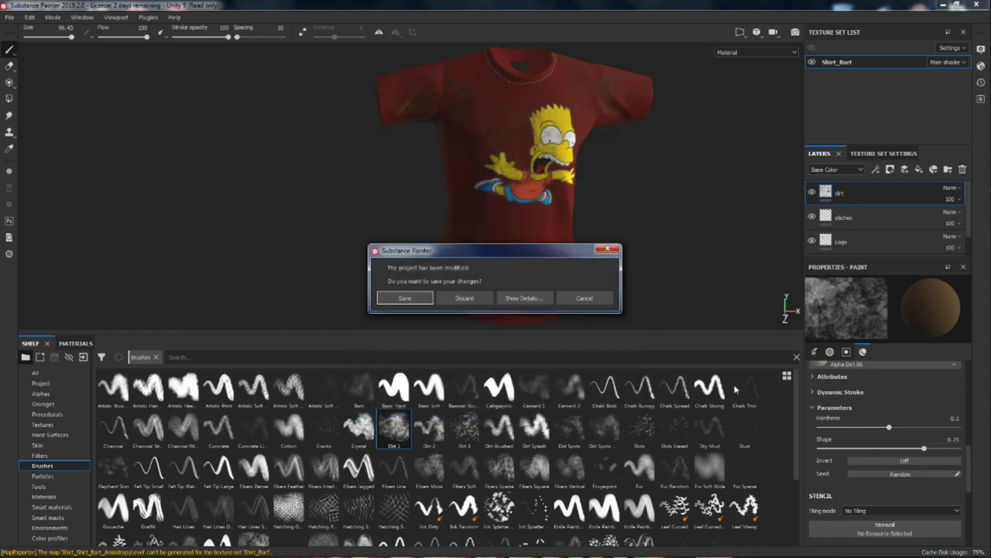
Step: Discard the shirt project's changes and inspect the skateboard's trucks and underside
left_click(478, 301)
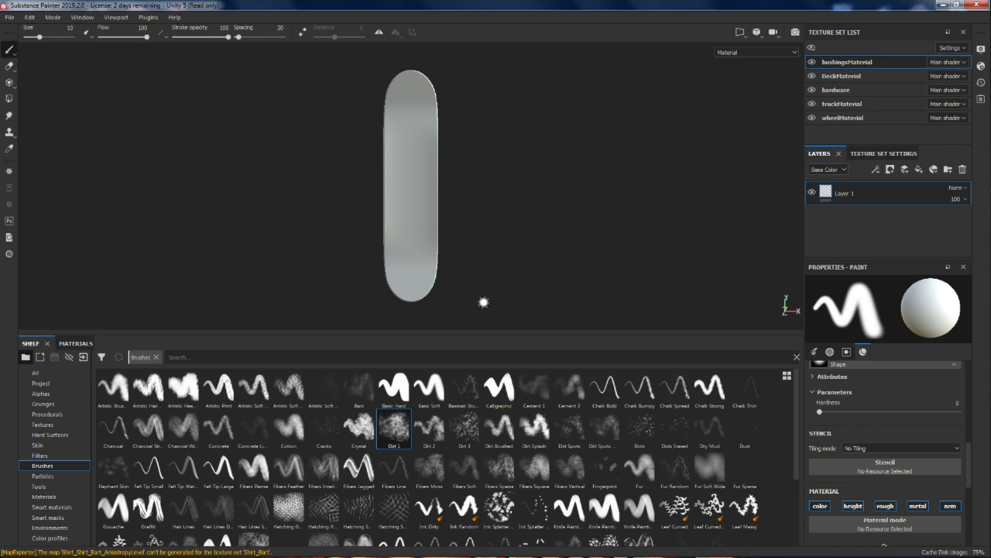
left_click_drag(524, 236, 62, 220, "alt")
left_click_drag(443, 214, 232, 225, "alt")
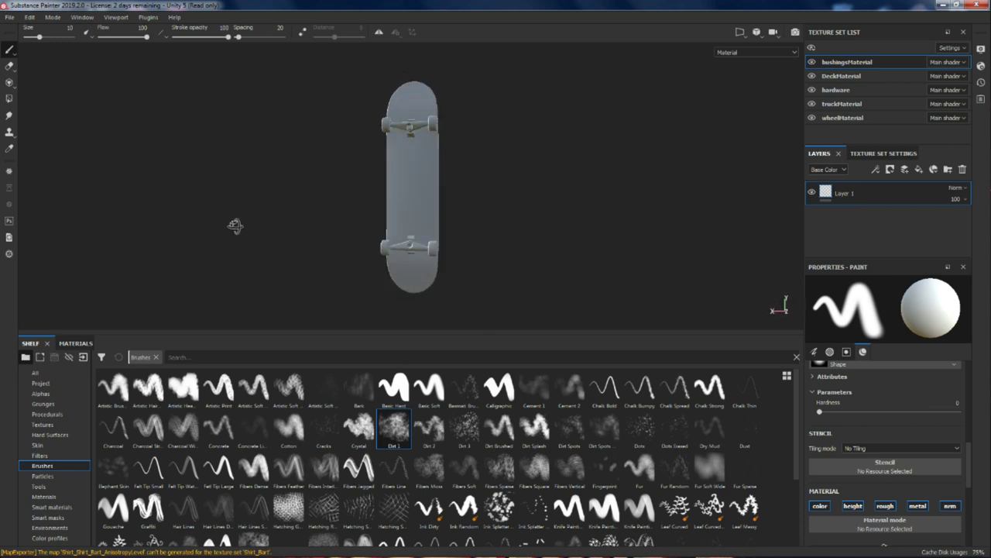
scroll(393, 214, "up", 3)
left_click_drag(394, 214, 543, 199, "alt")
scroll(504, 138, "down", 5)
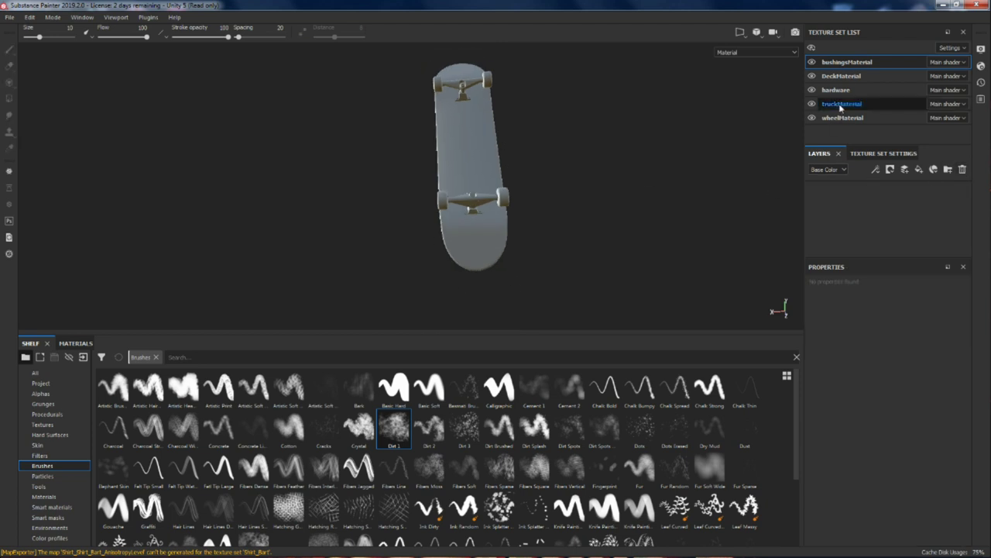
Step: Delete Layer 1 from the DeckMaterial and hardware texture sets
left_click(838, 75)
left_click(963, 169)
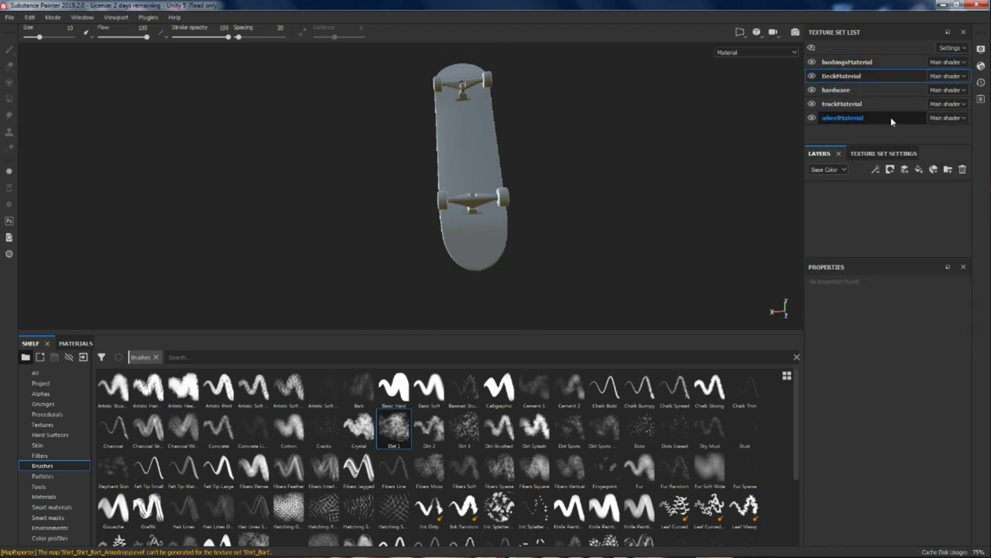
left_click(837, 89)
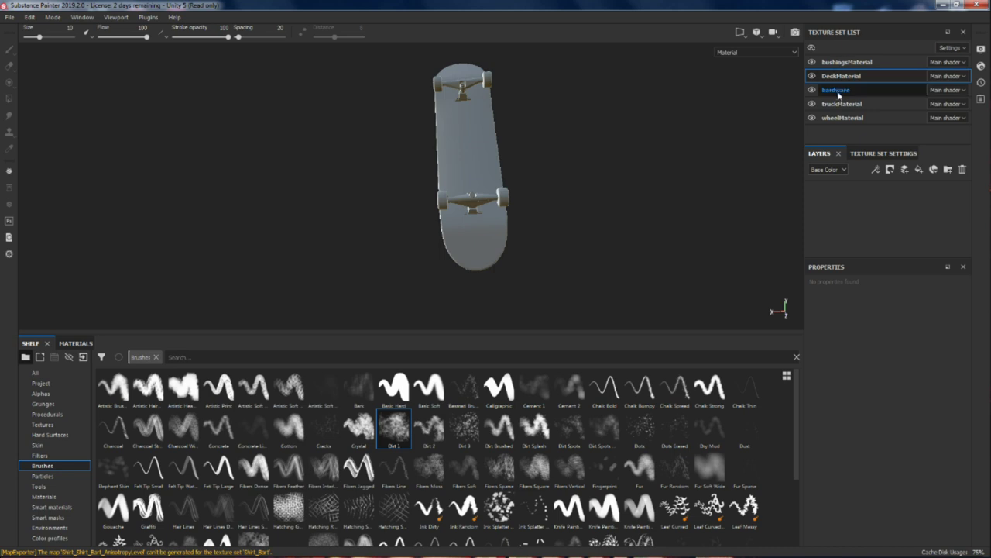
left_click(963, 169)
Step: Hide truckMaterial and wheelMaterial, then show all texture sets again
scroll(576, 163, "up", 2)
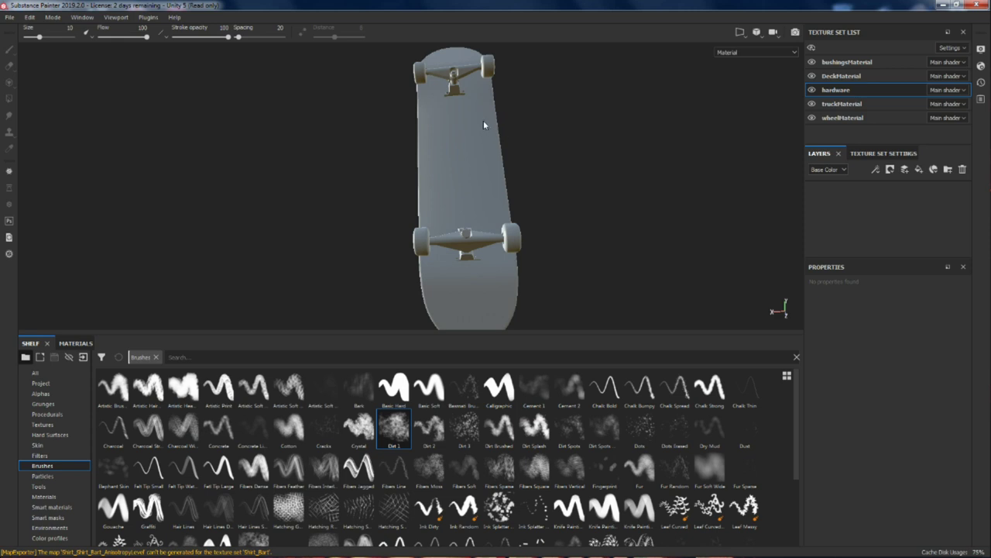
left_click_drag(483, 121, 476, 136, "alt")
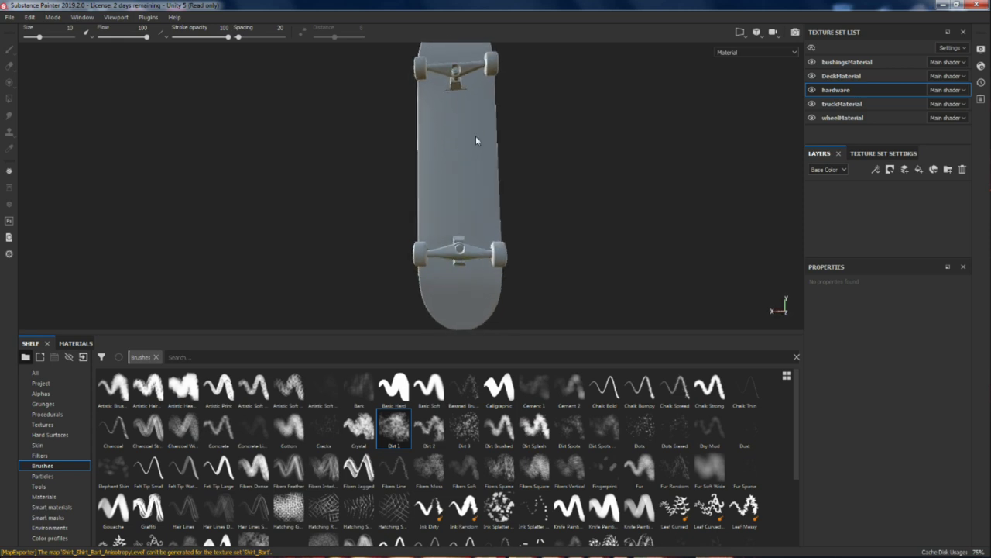
left_click(812, 104)
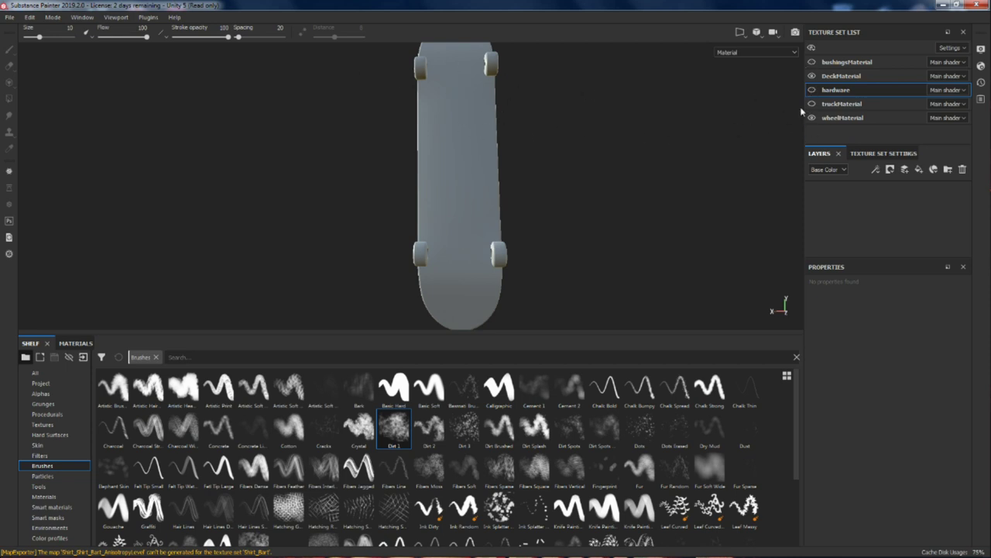
left_click(812, 117)
left_click_drag(542, 147, 635, 139, "alt")
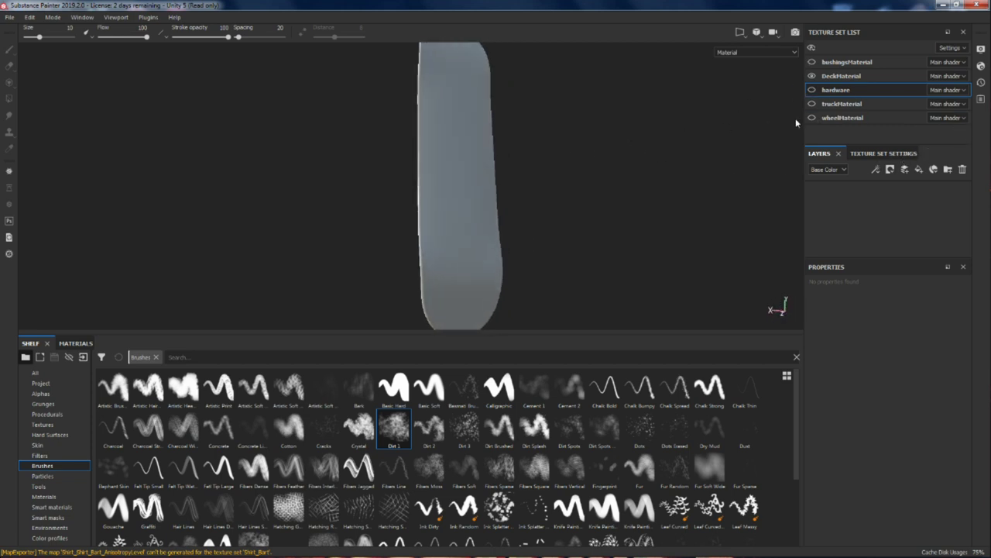
left_click(812, 49)
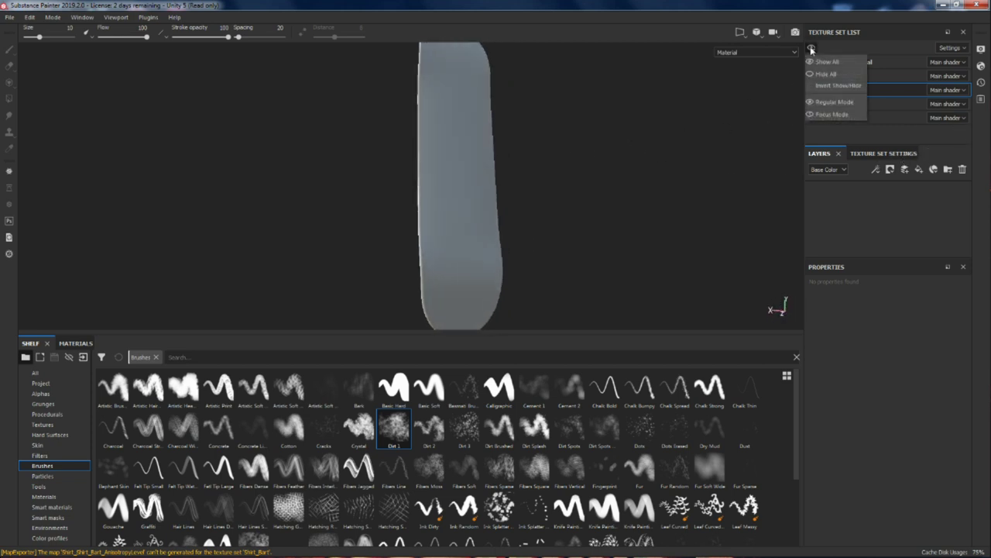
left_click(826, 62)
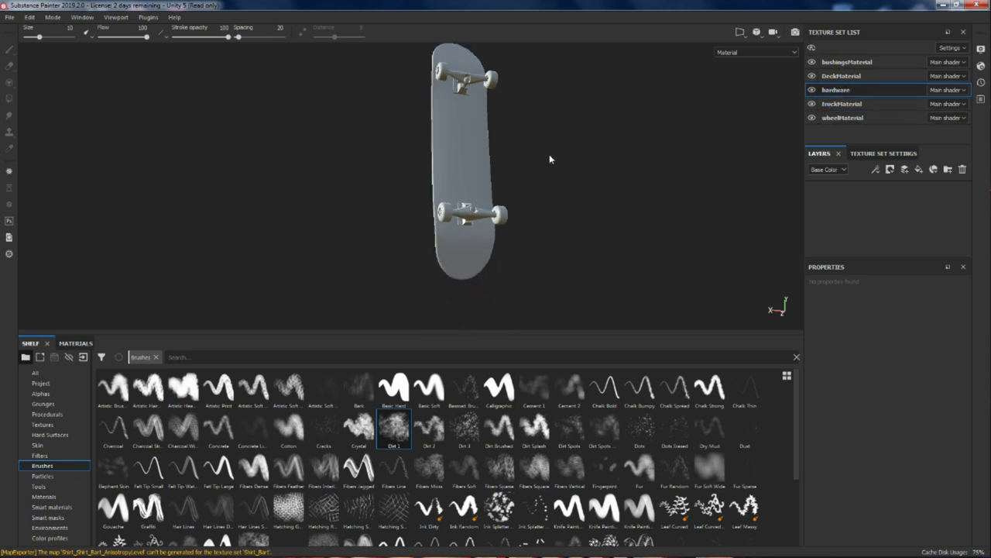
Step: Keep the hardware texture set's name and inspect the truck from several angles
double_click(847, 91)
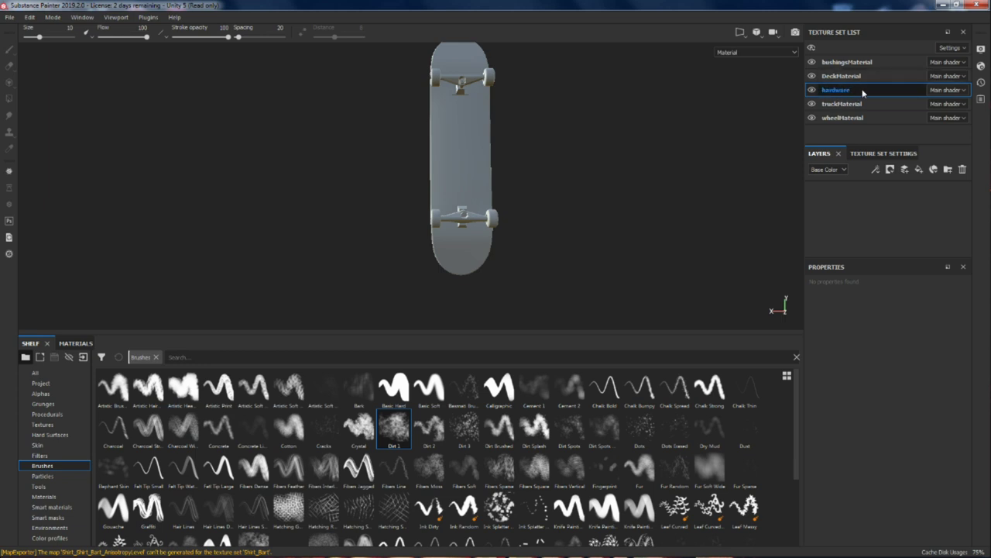
key("Return")
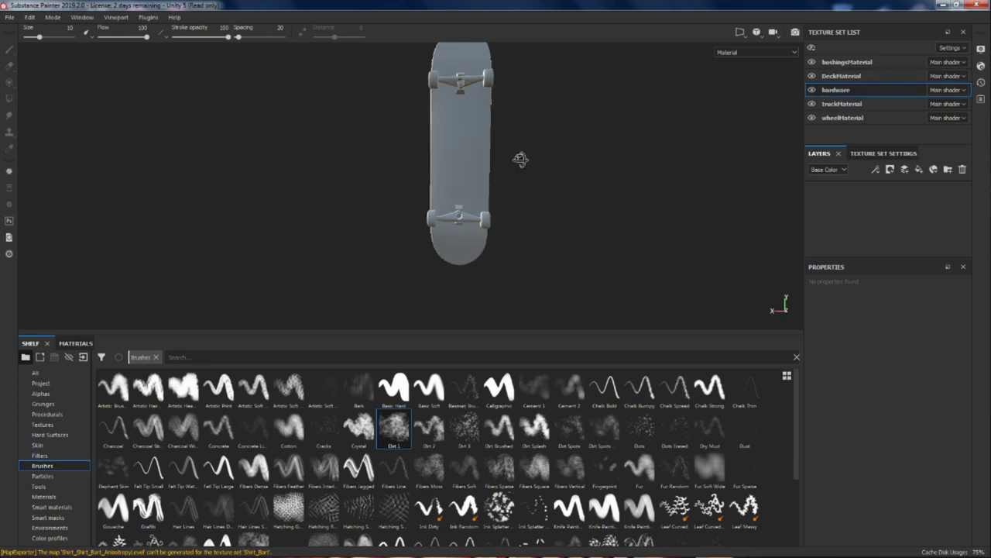
scroll(502, 108, "up", 4)
middle_click_drag(502, 118, 448, 217, "alt")
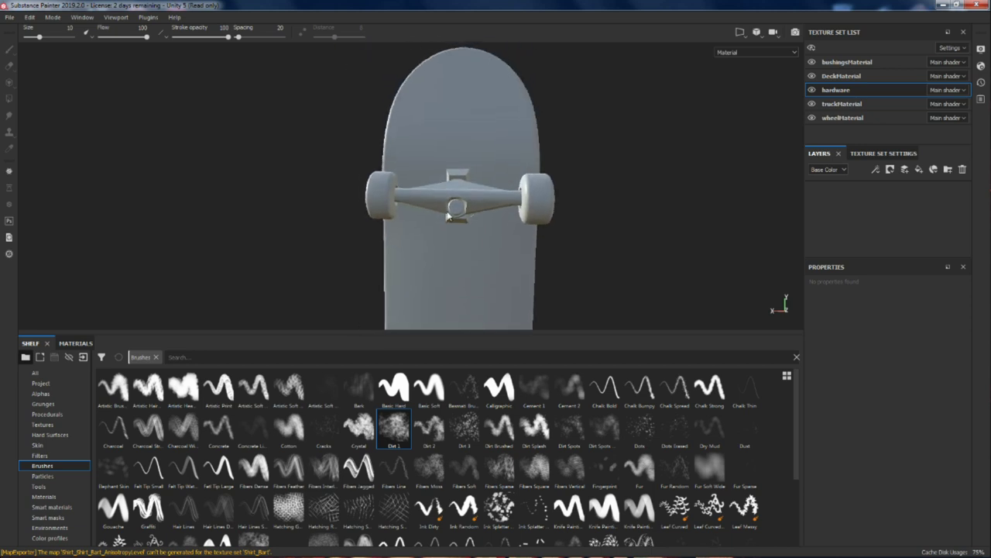
left_click_drag(502, 237, 272, 232, "alt")
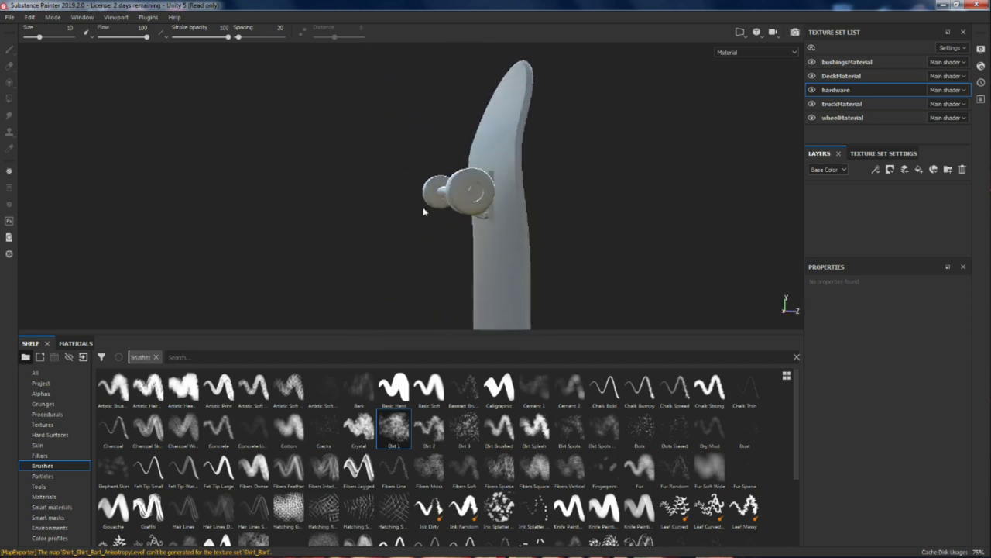
left_click_drag(476, 203, 658, 219, "alt")
left_click(462, 195)
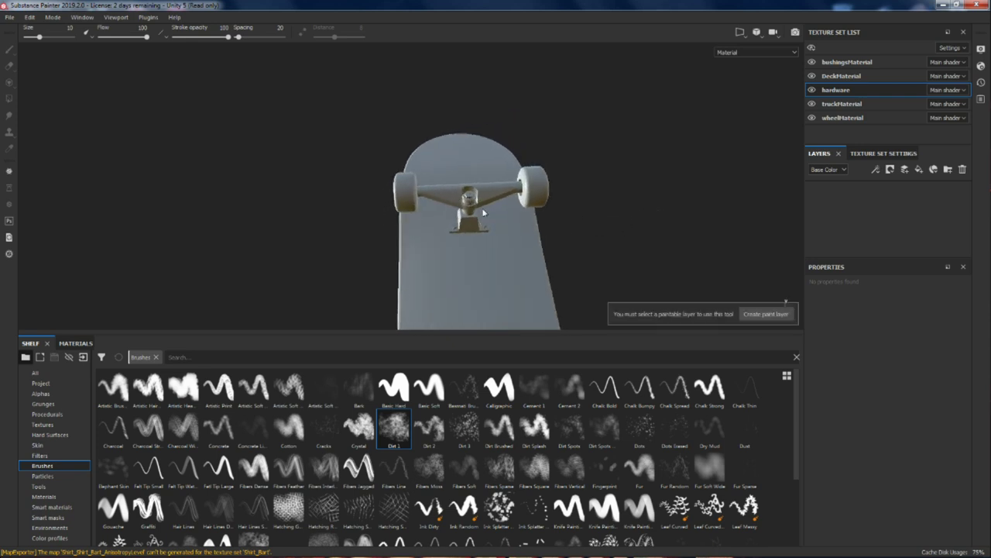
mouse_move(587, 199)
left_mouse_down("alt")
mouse_move(659, 220)
mouse_move(571, 266)
mouse_move(807, 187)
left_mouse_up("alt")
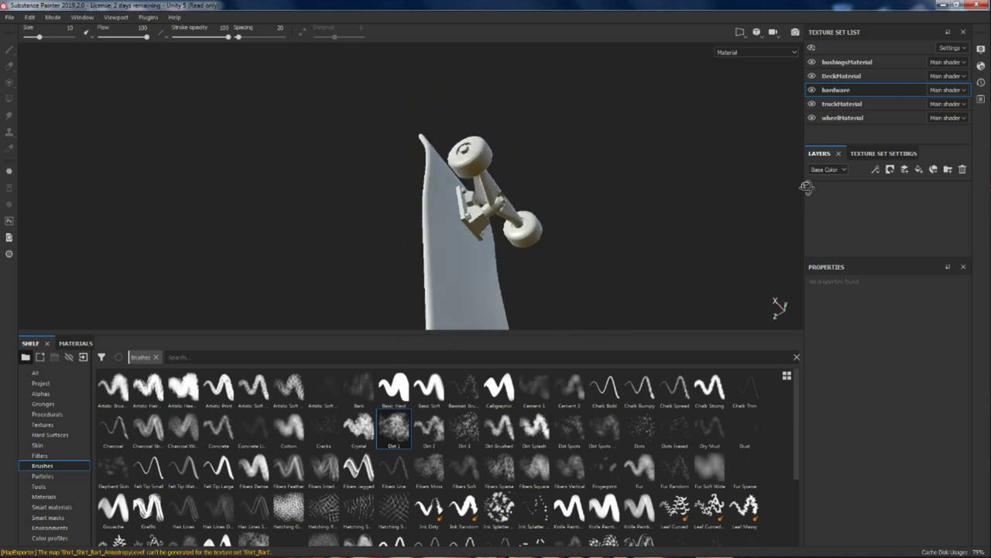
Step: Bring the deck and wheels into front view and browse the display settings' environment maps
scroll(601, 225, "up", 4)
left_click_drag(594, 213, 378, 161, "alt")
scroll(572, 179, "down", 5)
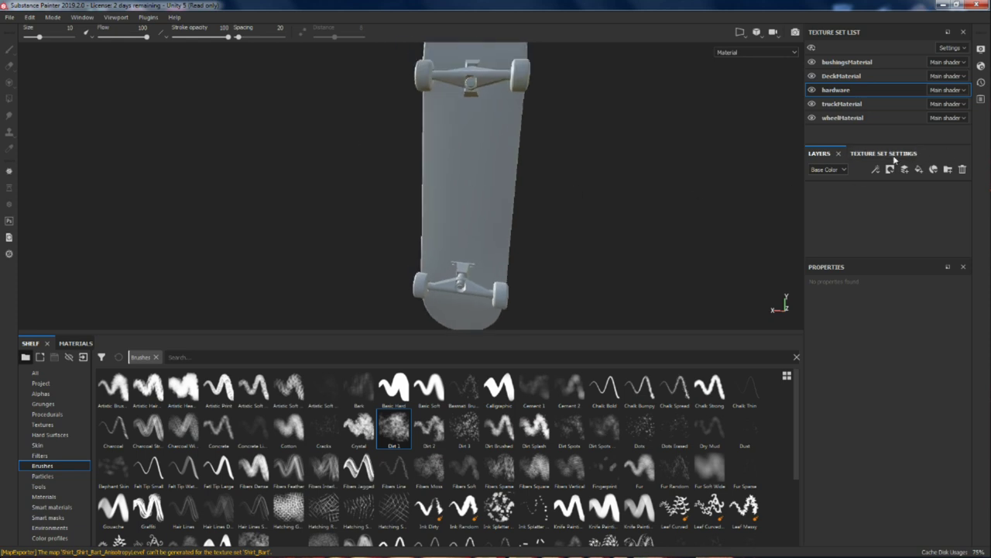
left_click(981, 49)
left_click(899, 133)
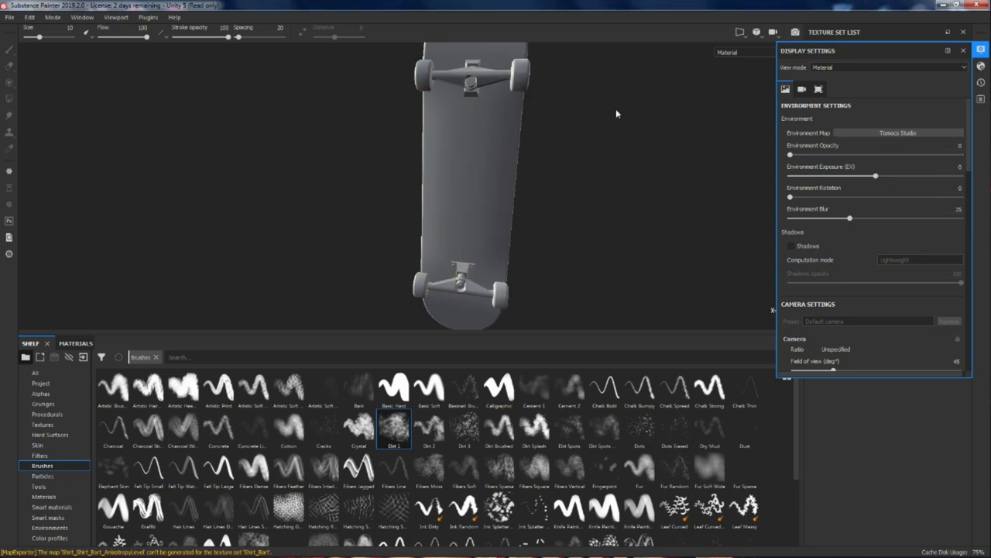
Step: Add an Ambient occlusion channel in Texture Set Settings
left_click(963, 50)
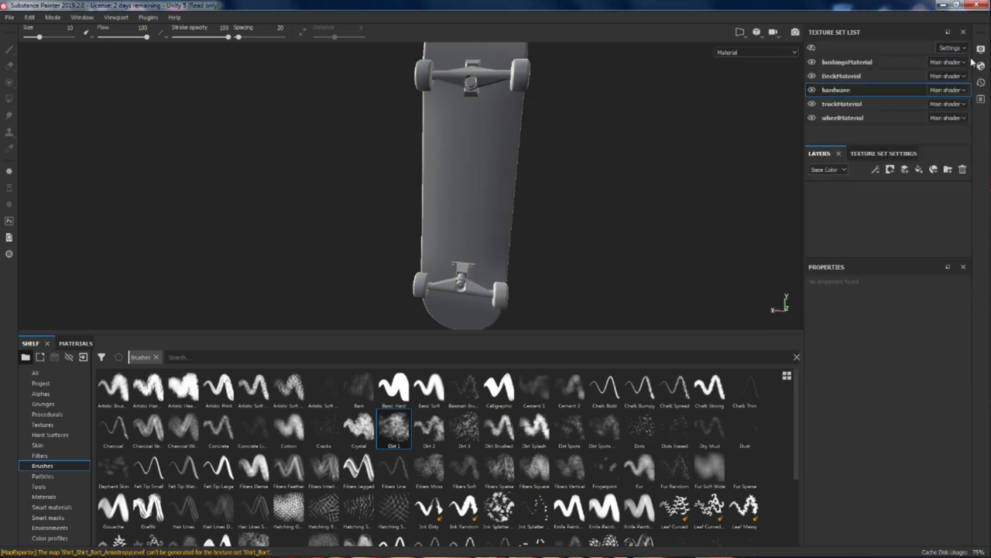
left_click(887, 153)
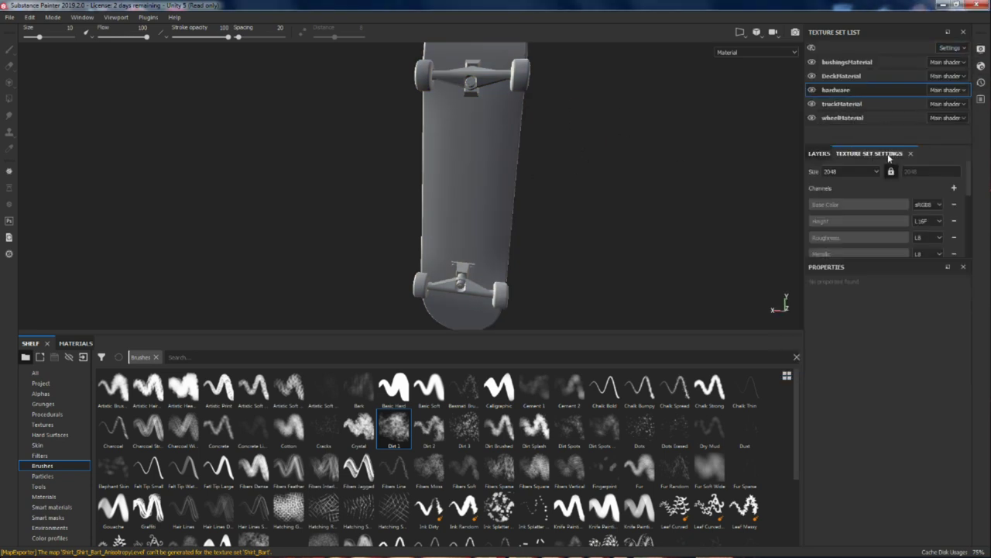
scroll(930, 213, "down", 2)
scroll(934, 205, "up", 2)
left_click(952, 189)
left_click(956, 198)
Step: Bake mesh maps for all texture sets with the ID map excluded
scroll(877, 225, "down", 2)
scroll(877, 225, "down", 5)
left_click(935, 199)
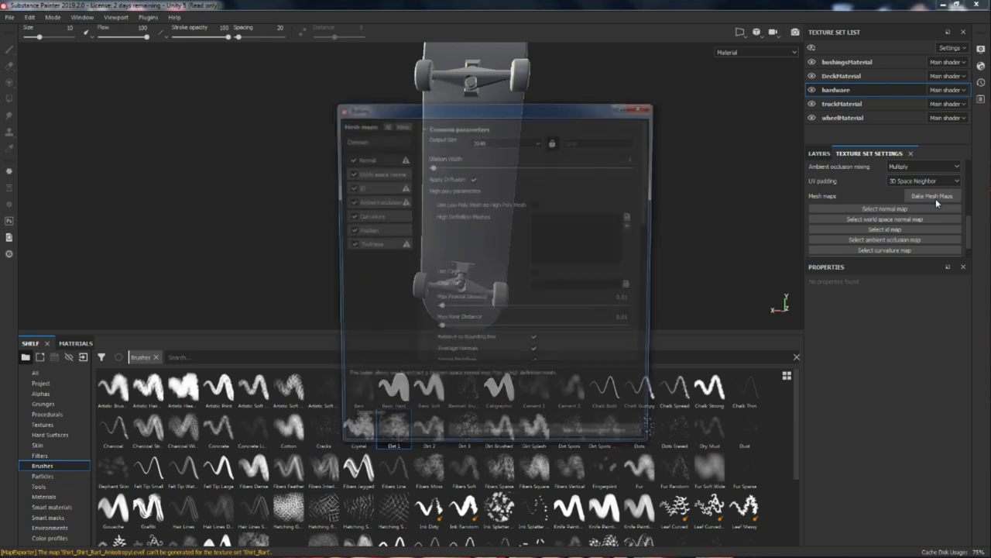
left_click(348, 187)
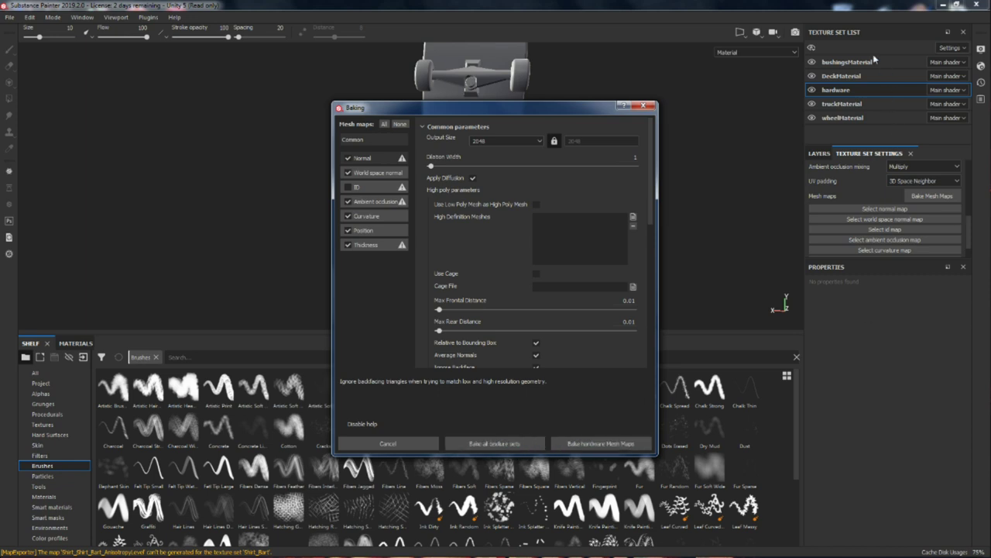
left_click(496, 442)
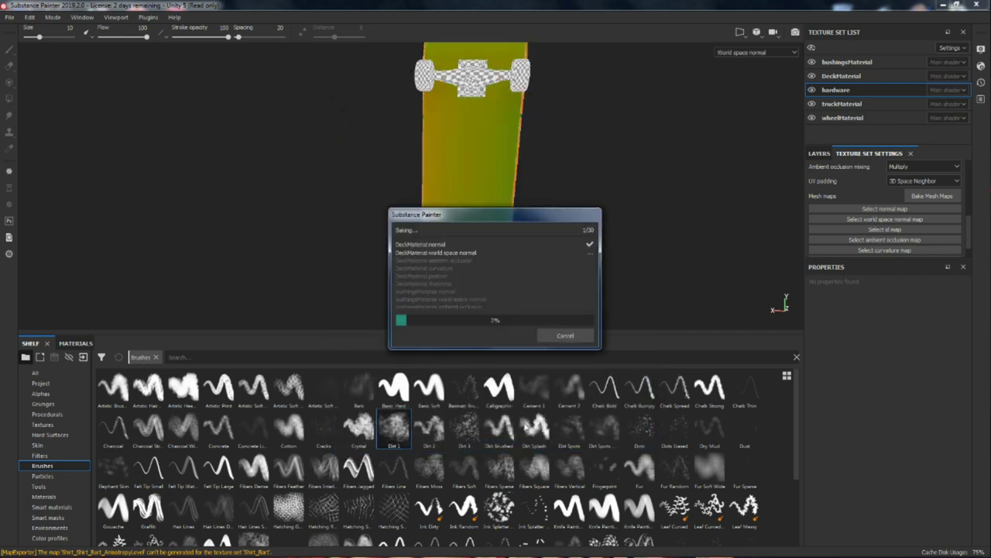
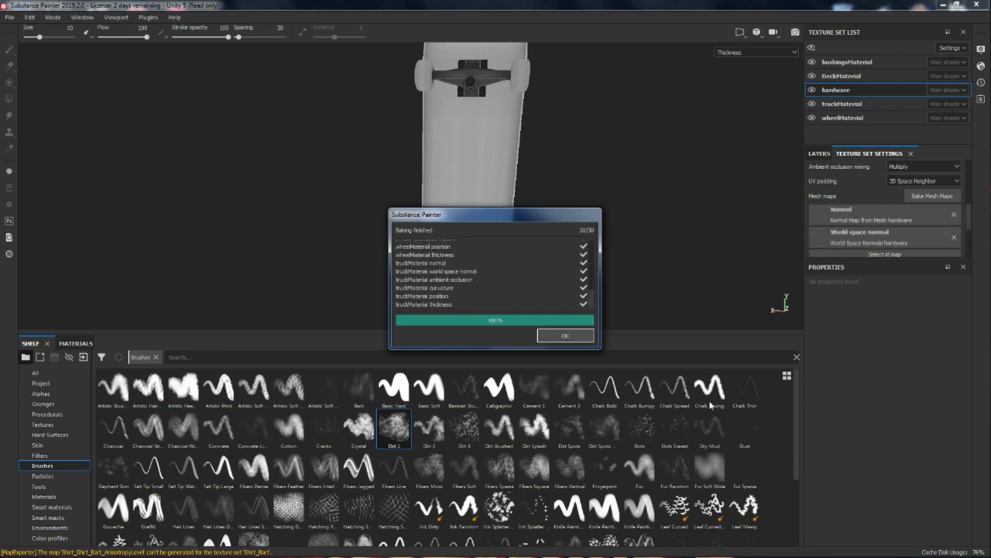
Step: Close the bake results, look over the board, and select the DeckMaterial texture set
left_click(579, 337)
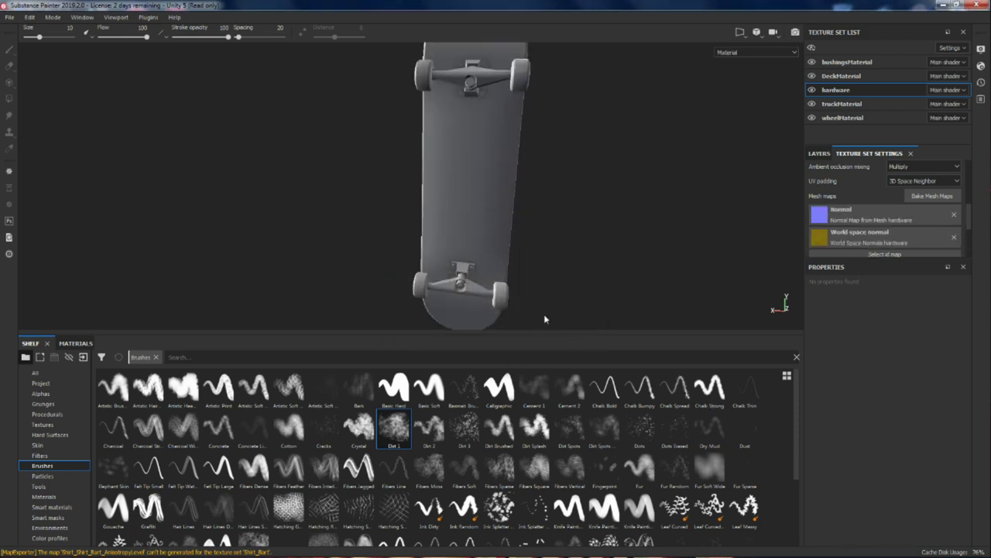
scroll(536, 180, "up", 3)
scroll(535, 181, "down", 5)
left_click_drag(540, 173, 606, 166, "alt")
middle_click_drag(607, 166, 561, 163, "alt")
left_click_drag(561, 163, 491, 188, "alt")
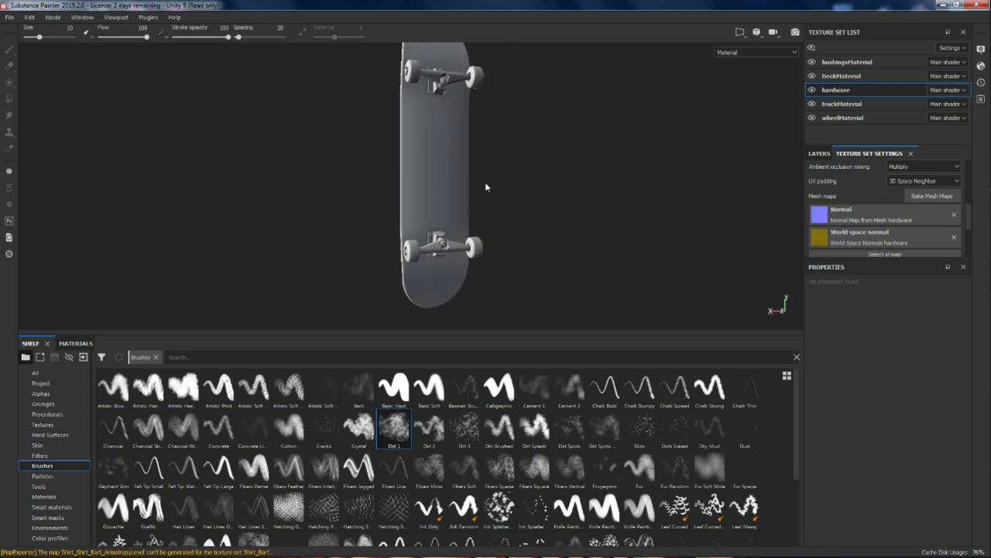
left_click_drag(542, 235, 752, 164, "alt")
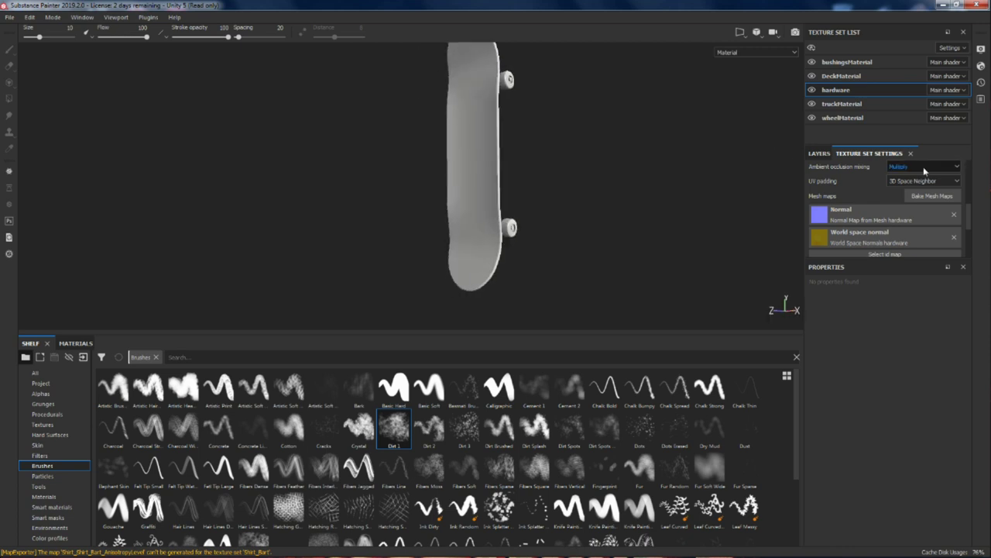
middle_click_drag(607, 183, 587, 215, "alt")
left_click(839, 76)
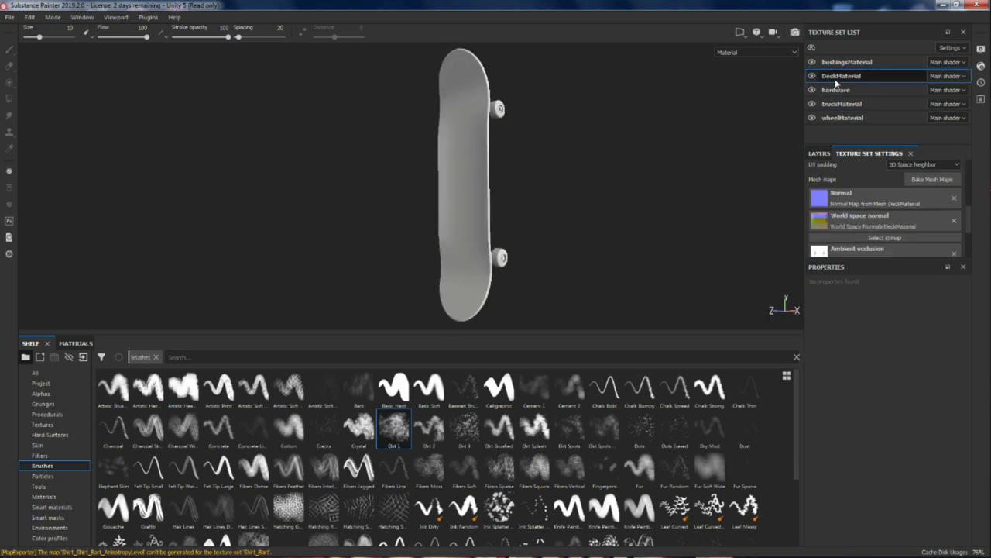
Step: Put the Revive-Giger-fantasy texture in the deck fill layer's Base Color and inspect the graphic
left_click(819, 153)
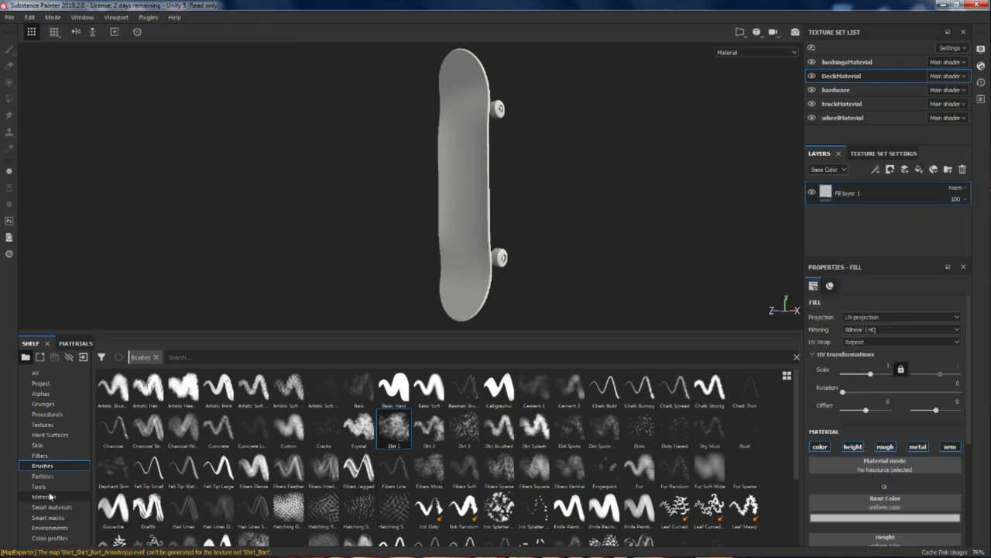
left_click(42, 425)
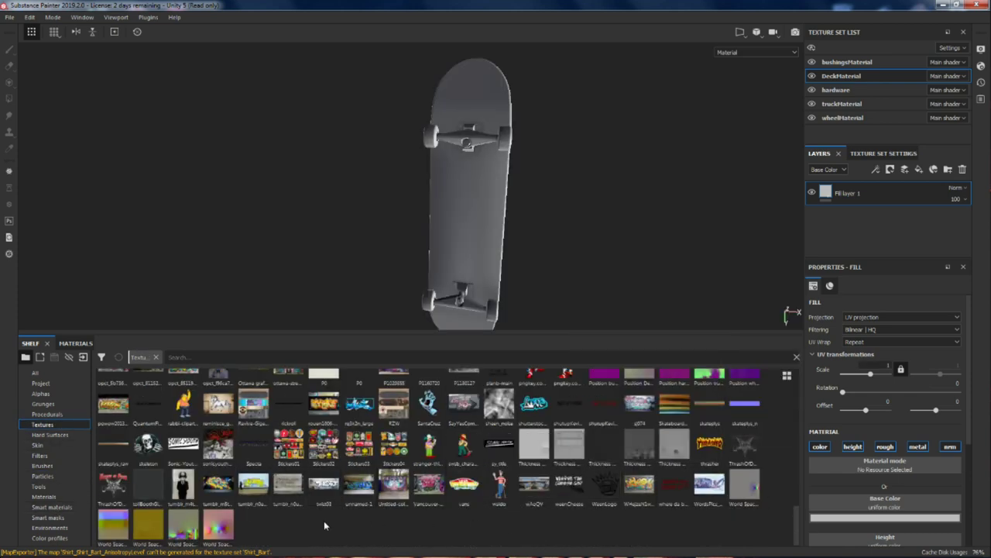
scroll(326, 526, "up", 10)
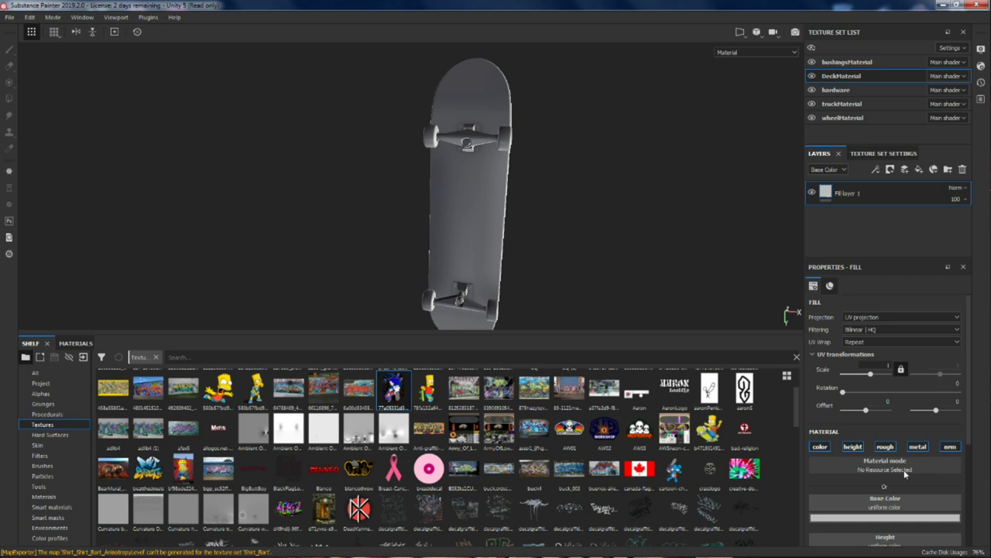
scroll(583, 496, "down", 15)
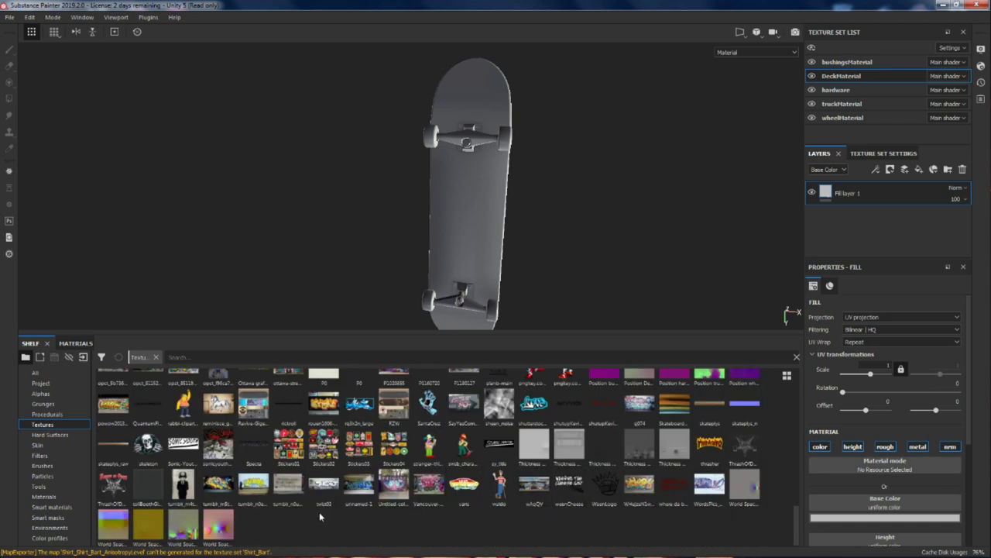
left_click_drag(252, 407, 887, 508)
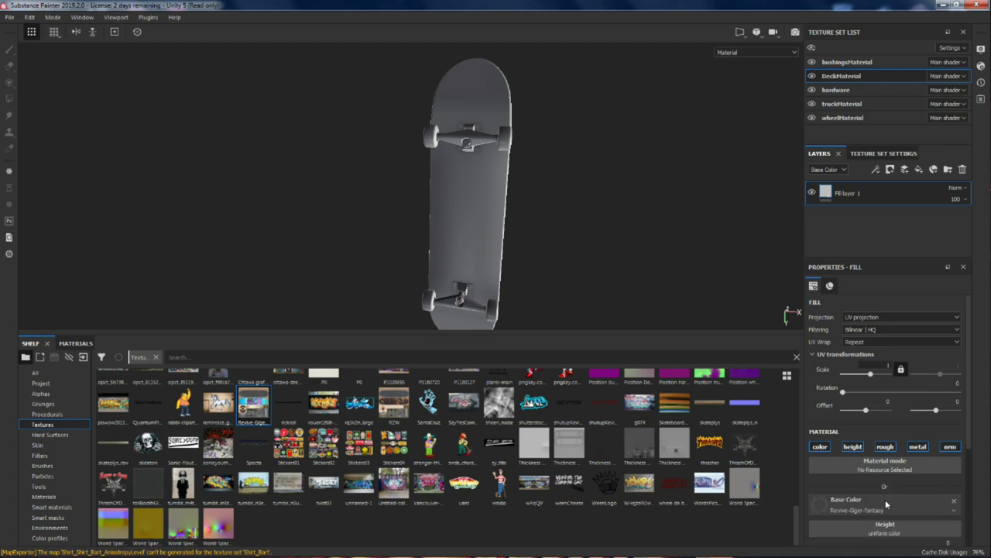
left_click_drag(401, 181, 455, 208, "alt")
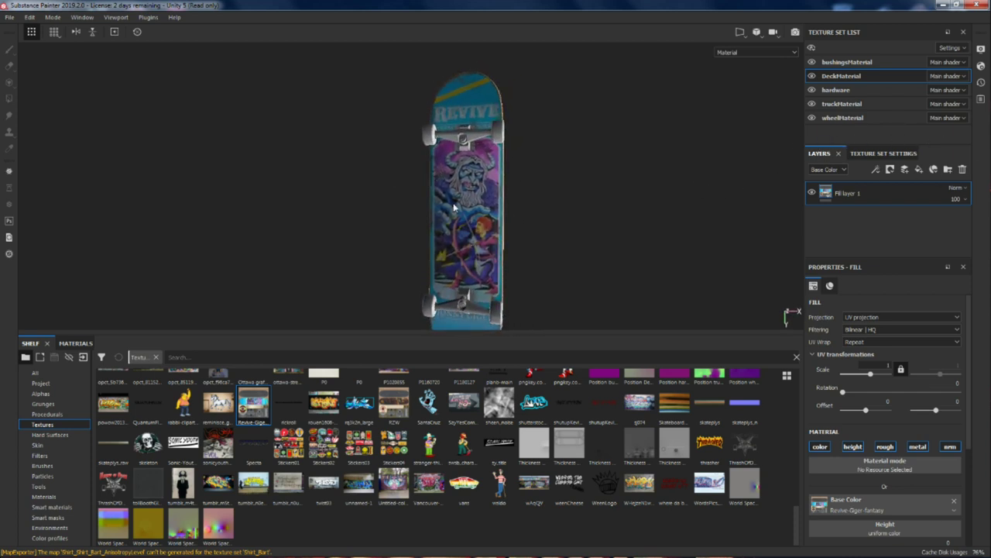
scroll(455, 208, "up", 3)
left_click_drag(542, 210, 496, 197, "alt")
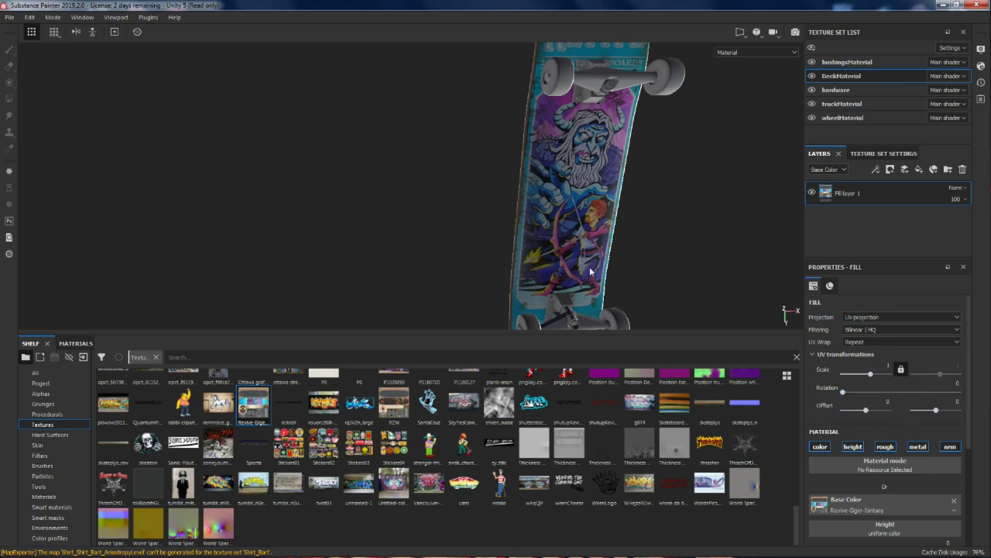
left_click_drag(584, 188, 935, 190, "alt")
left_click_drag(640, 215, 549, 137, "alt")
scroll(529, 214, "down", 5)
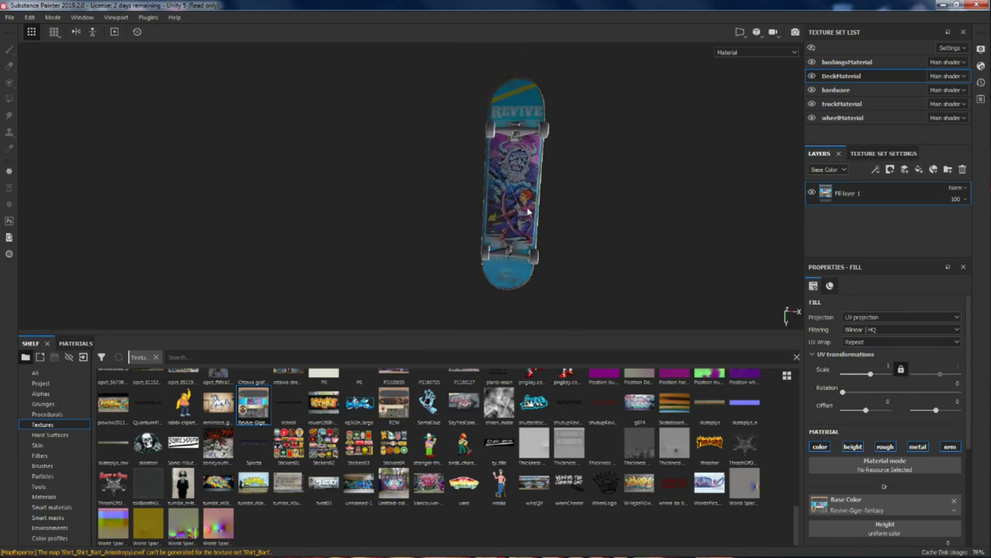
scroll(525, 203, "down", 3)
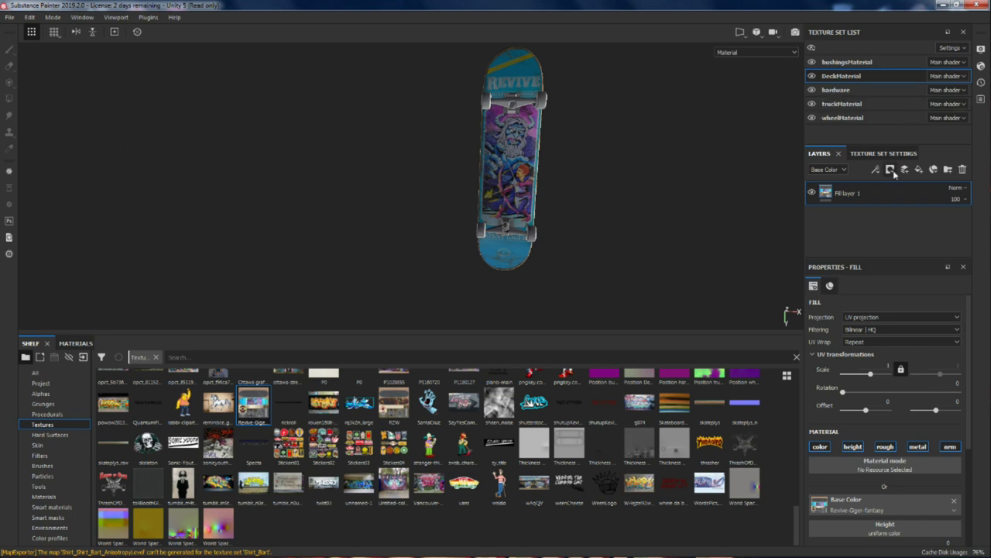
Step: Try painting a mask on Fill layer 1, then undo the strokes
right_click(830, 193)
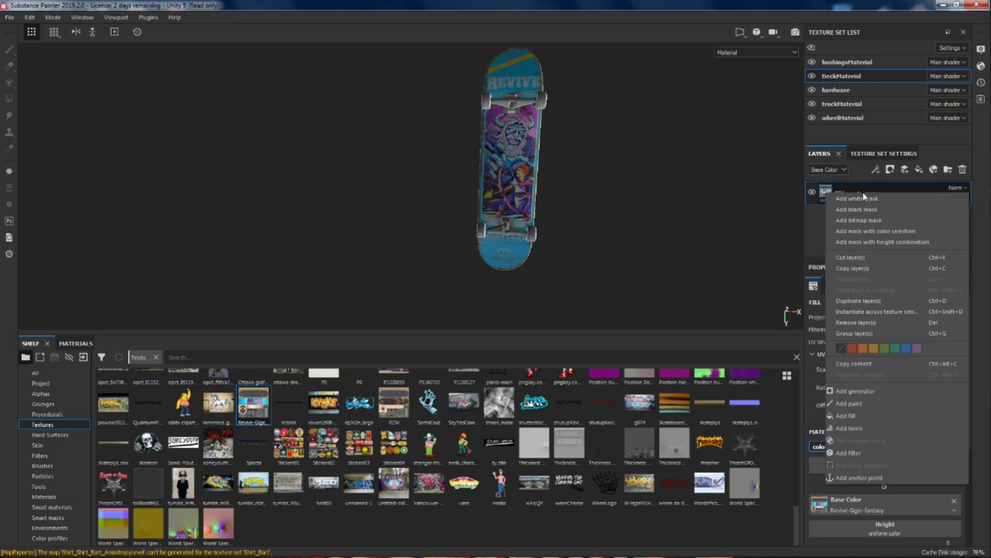
key("Escape")
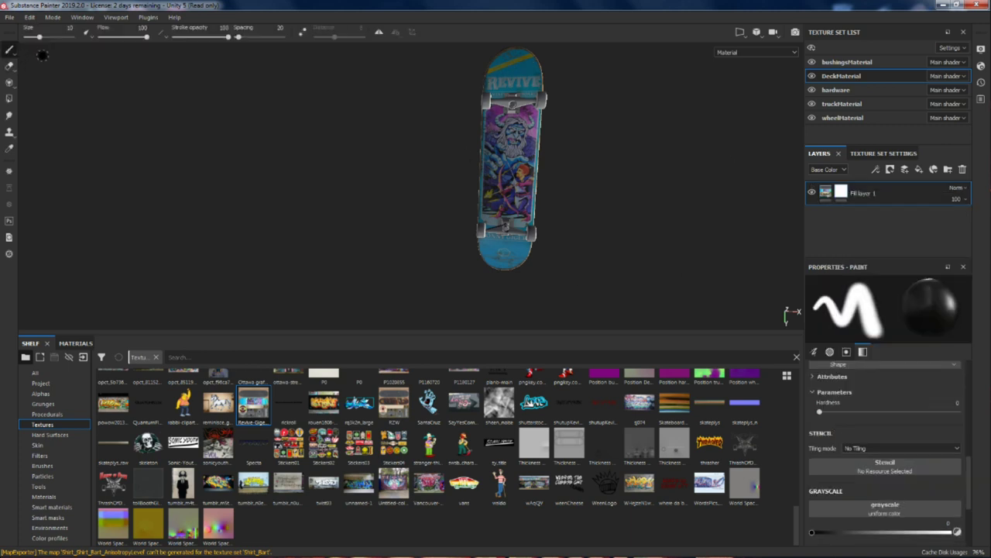
mouse_move(439, 195)
left_mouse_down()
mouse_move(511, 194)
mouse_move(503, 172)
mouse_move(526, 152)
mouse_move(502, 164)
mouse_move(496, 125)
left_mouse_up()
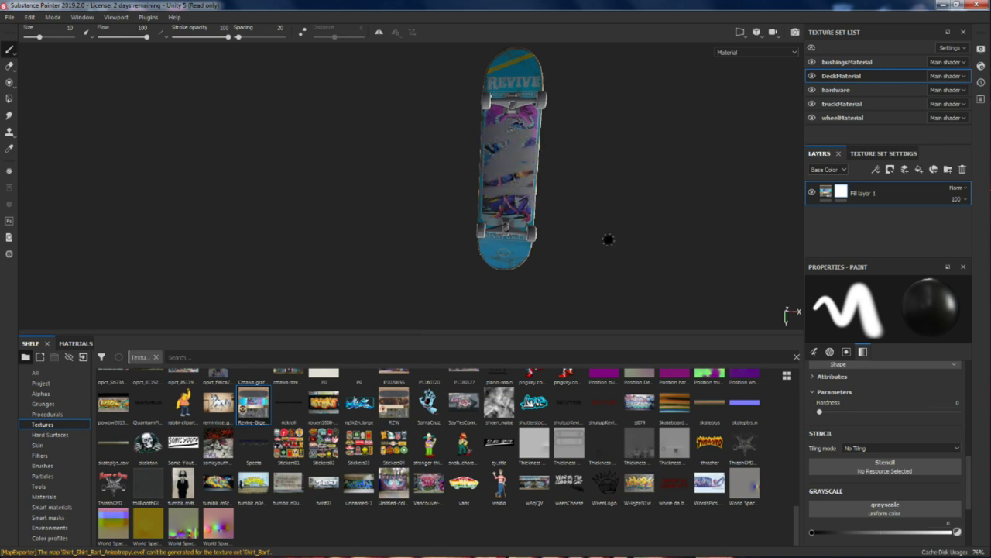
key("ctrl+z")
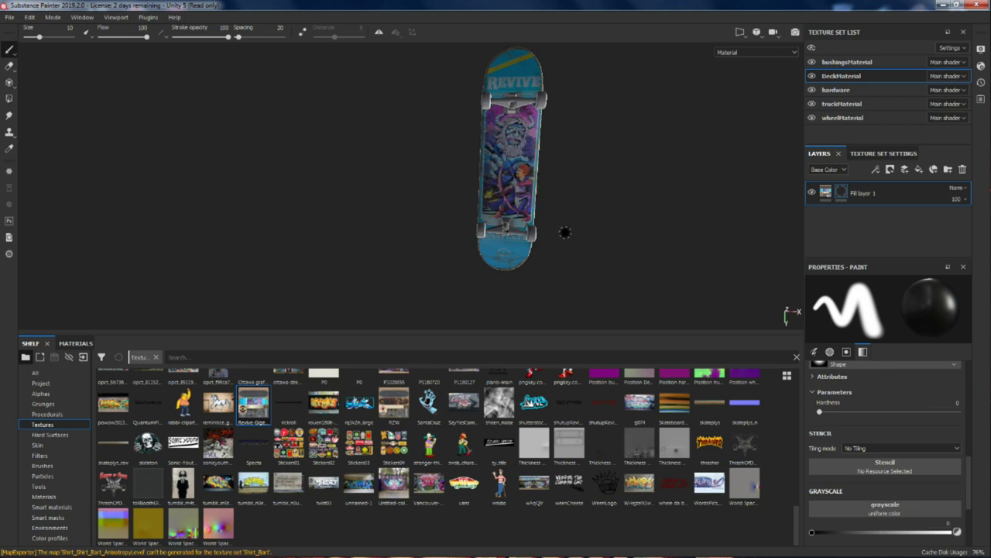
Step: Remove the mask from Fill layer 1 and select the bushingsMaterial texture set
right_click(842, 191)
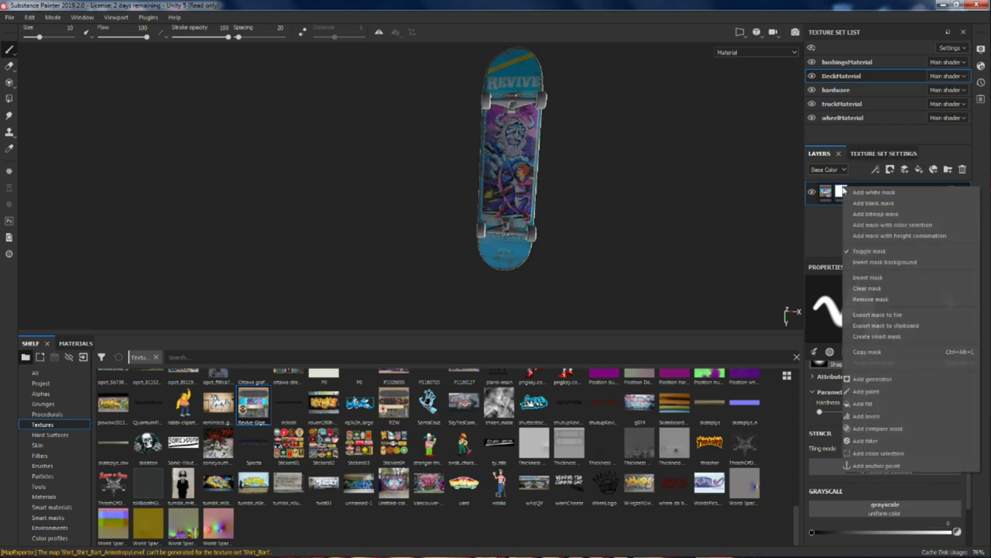
left_click(871, 299)
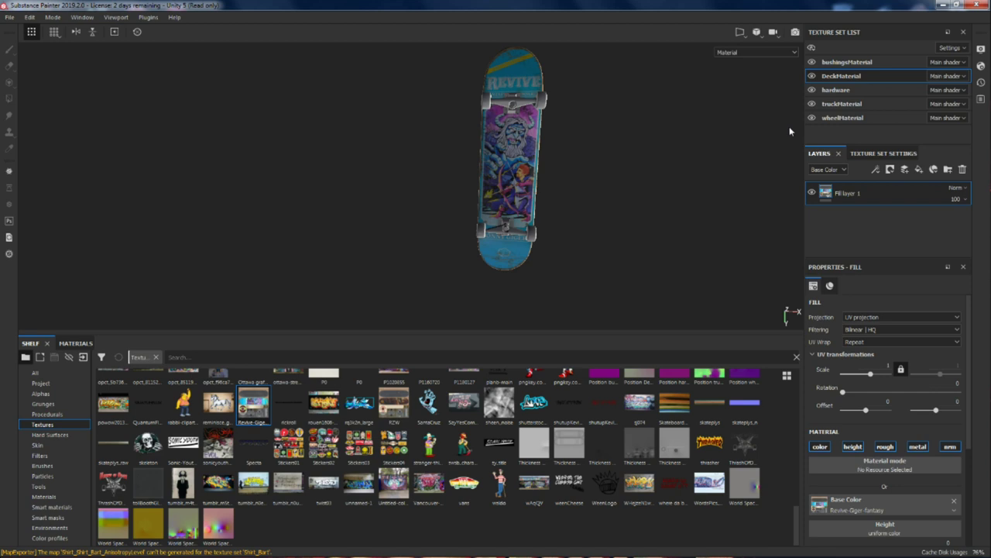
left_click(847, 62)
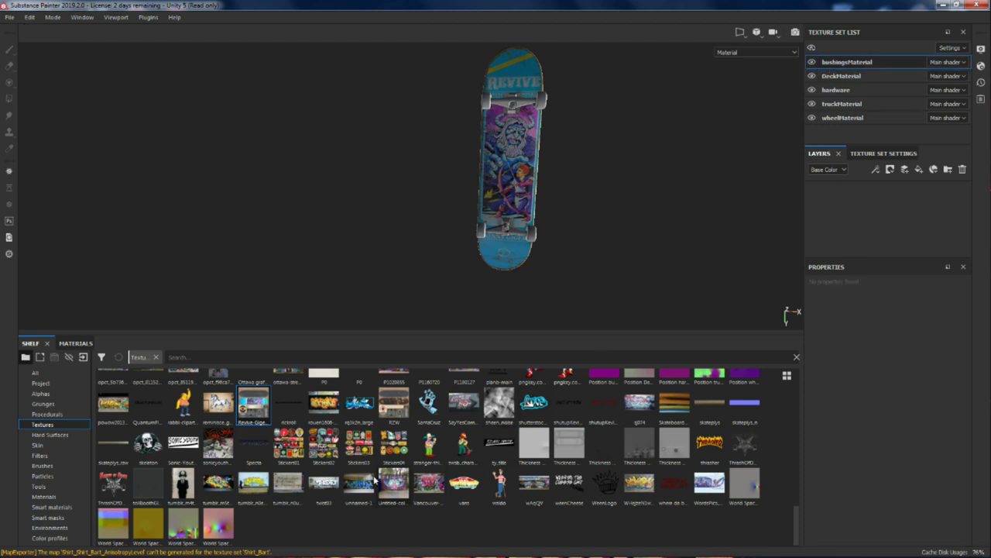
Step: Apply the Steel Scratched smart material to the trucks in the truckMaterial set
left_click(840, 103)
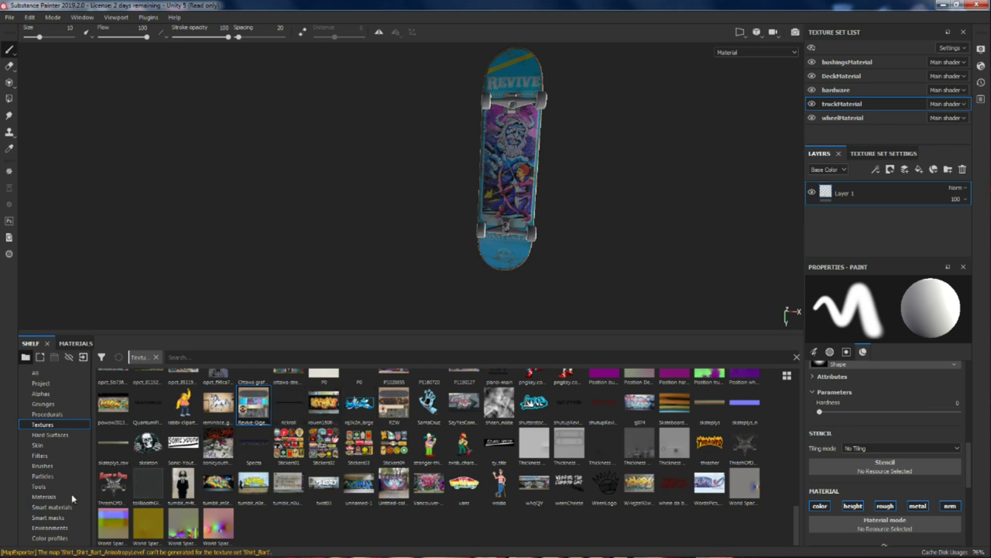
left_click(52, 506)
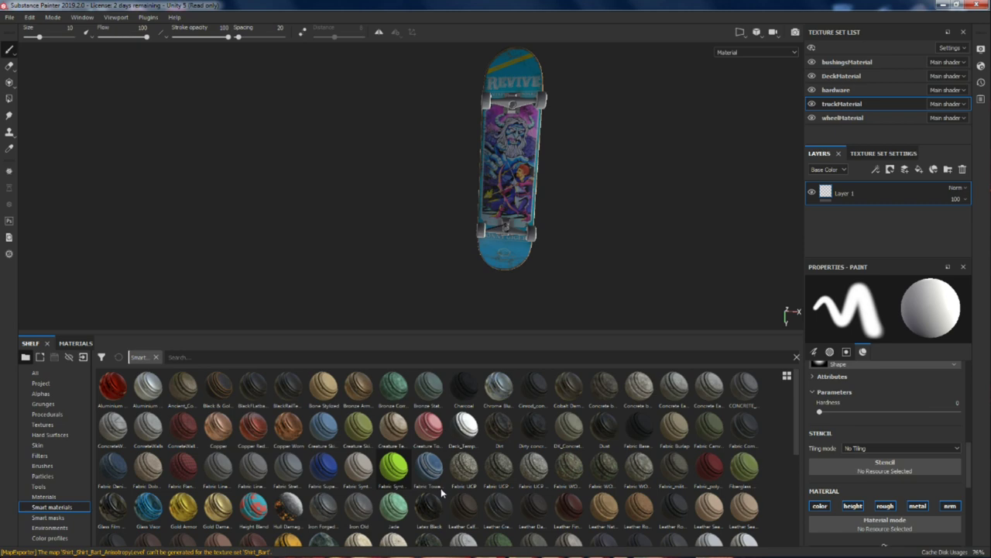
scroll(570, 503, "down", 4)
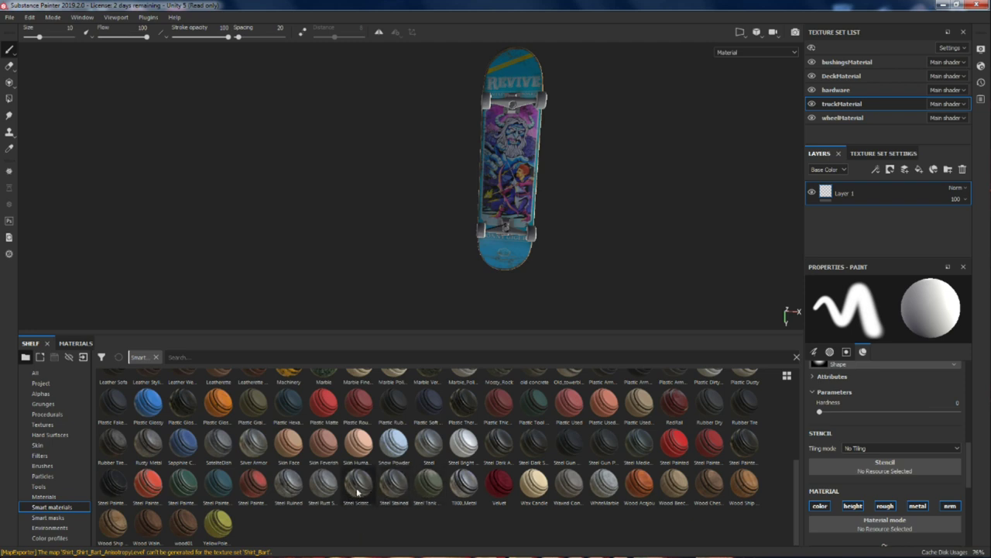
left_click_drag(366, 498, 511, 233)
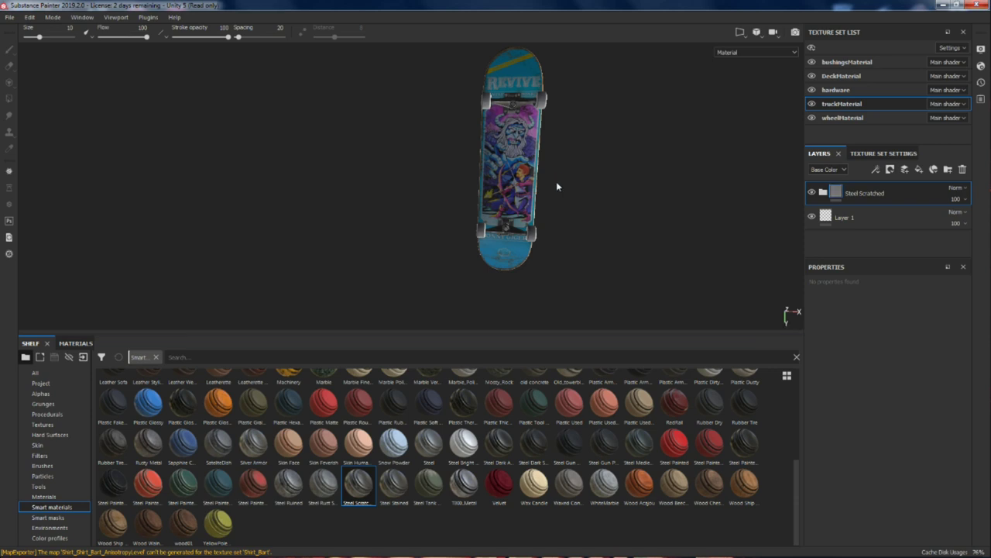
Step: Orbit and zoom around the truck to inspect the scratched steel finish
scroll(523, 219, "up", 5)
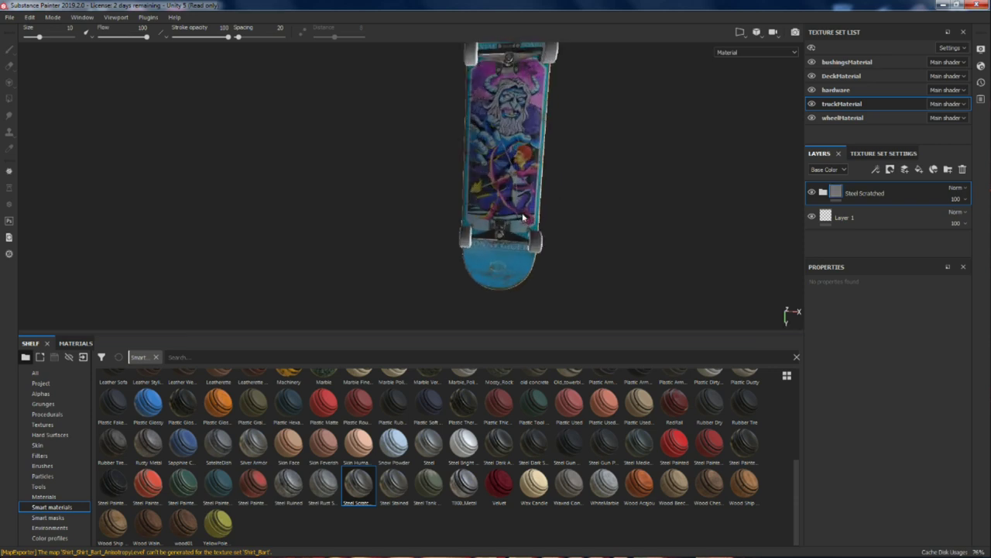
scroll(474, 238, "up", 4)
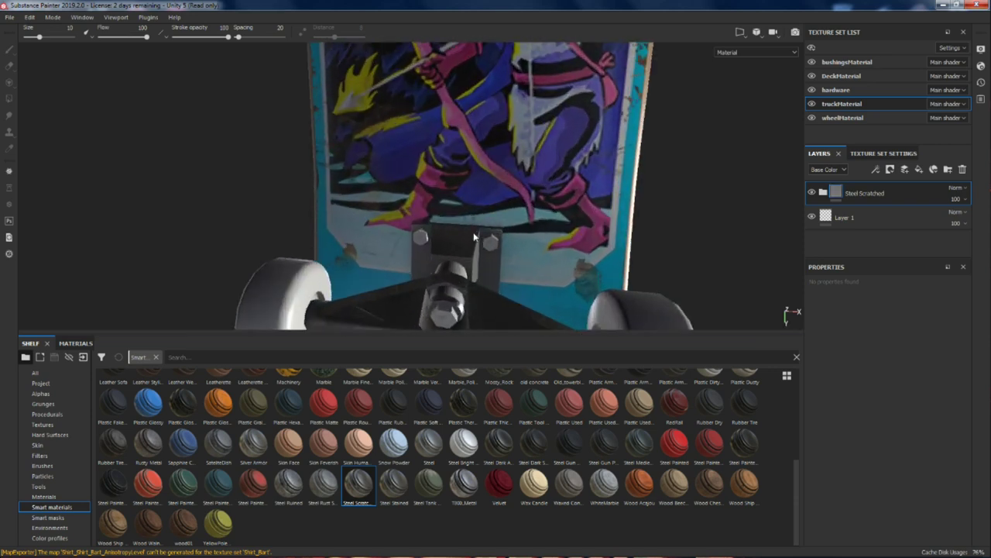
left_click_drag(472, 188, 497, 175, "alt")
scroll(499, 167, "down", 5)
scroll(496, 177, "up", 5)
left_click_drag(380, 239, 388, 215, "alt")
scroll(292, 167, "down", 5)
scroll(304, 200, "down", 5)
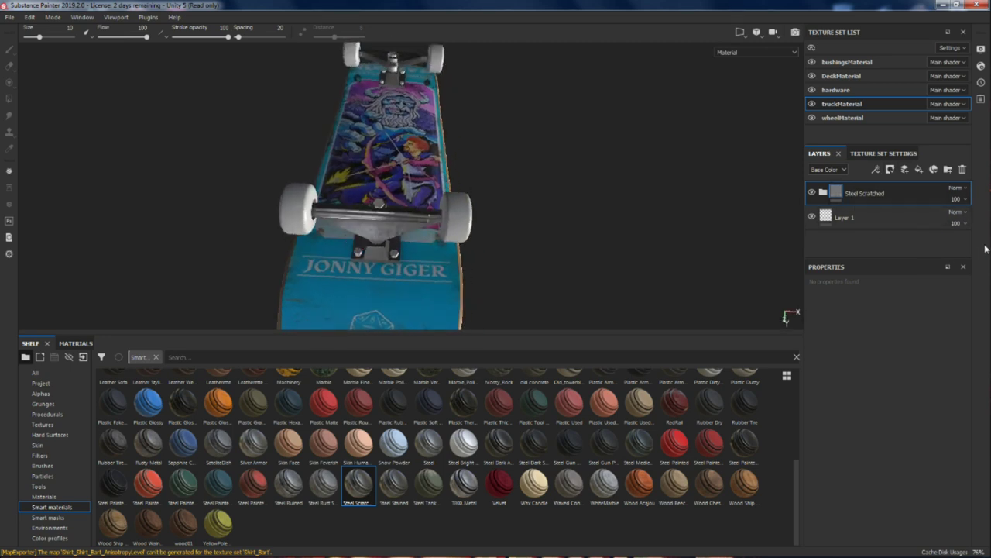
Step: Add a height-only paint layer above Steel Scratched, disabling color, roughness, metal and normal
left_click(905, 170)
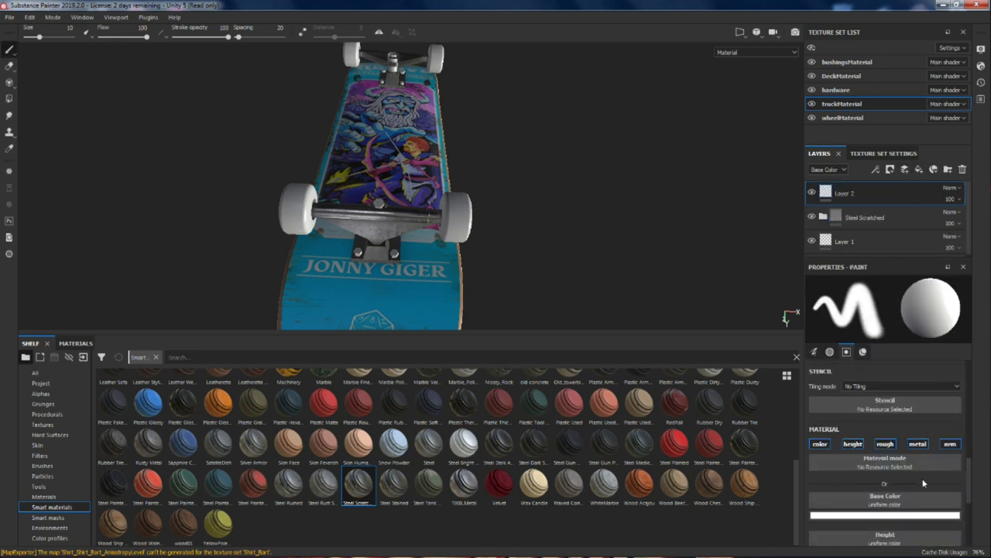
left_click(820, 444)
left_click(886, 443)
left_click(918, 444)
left_click(953, 445)
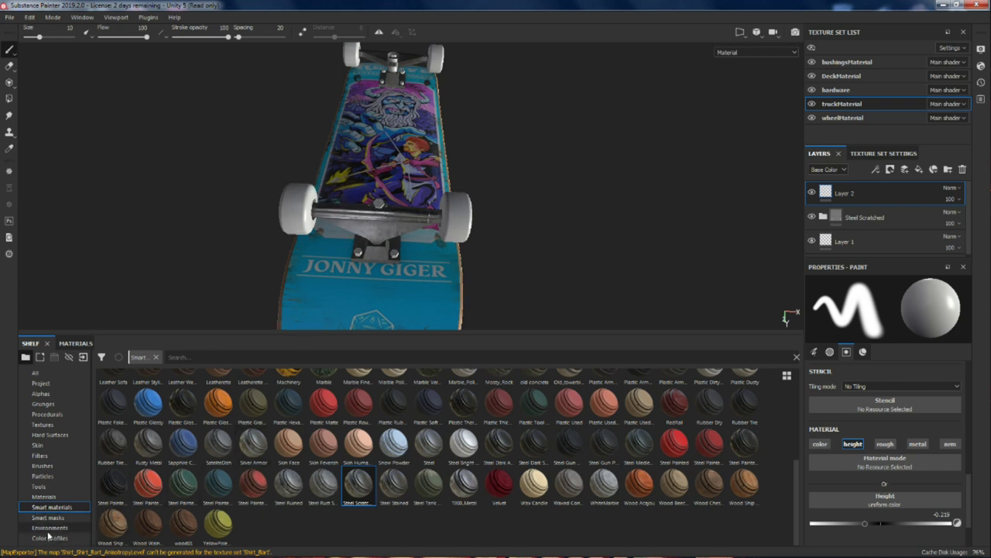
Step: Select the Scratches 4 brush and shrink it to a fine size facing the rear truck
left_click(53, 467)
scroll(536, 491, "down", 3)
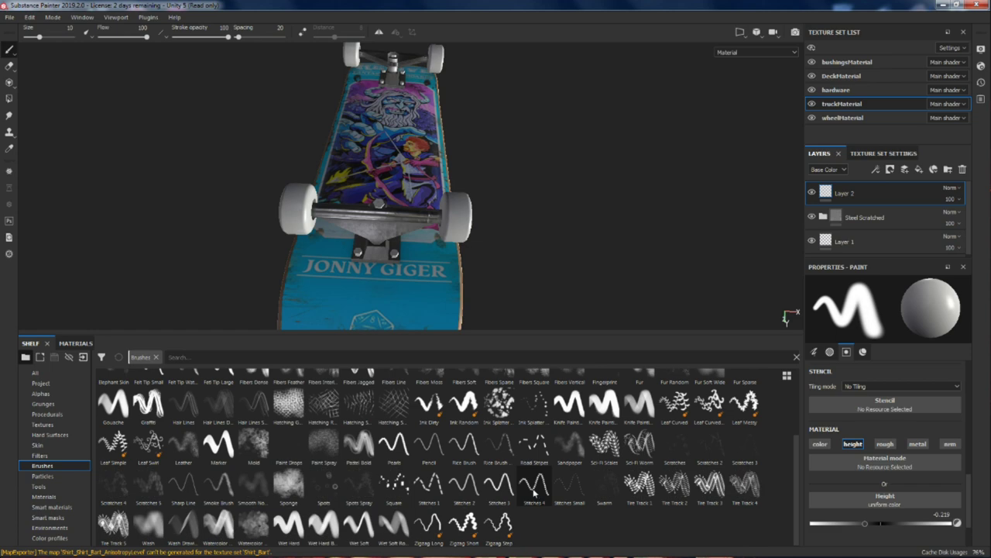
scroll(618, 464, "up", 3)
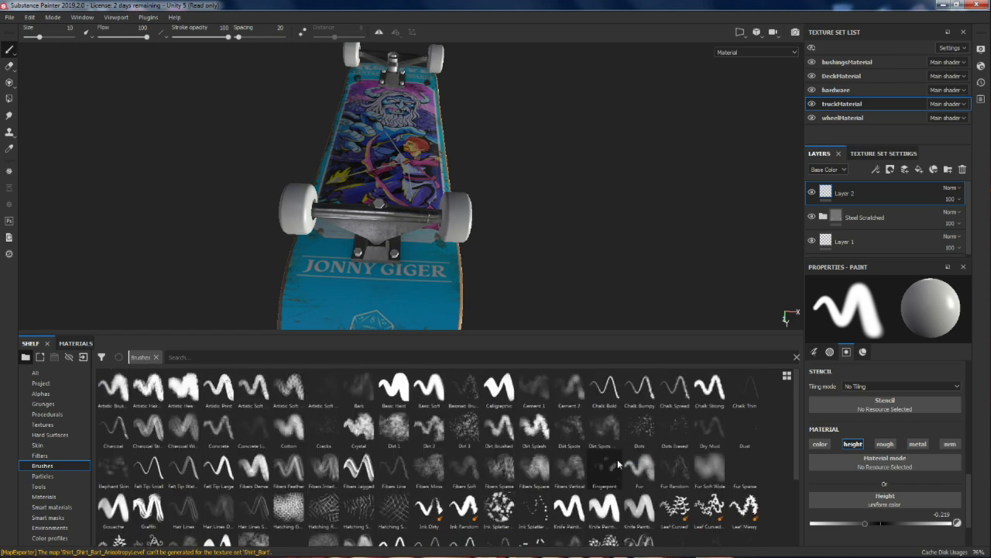
scroll(564, 496, "down", 3)
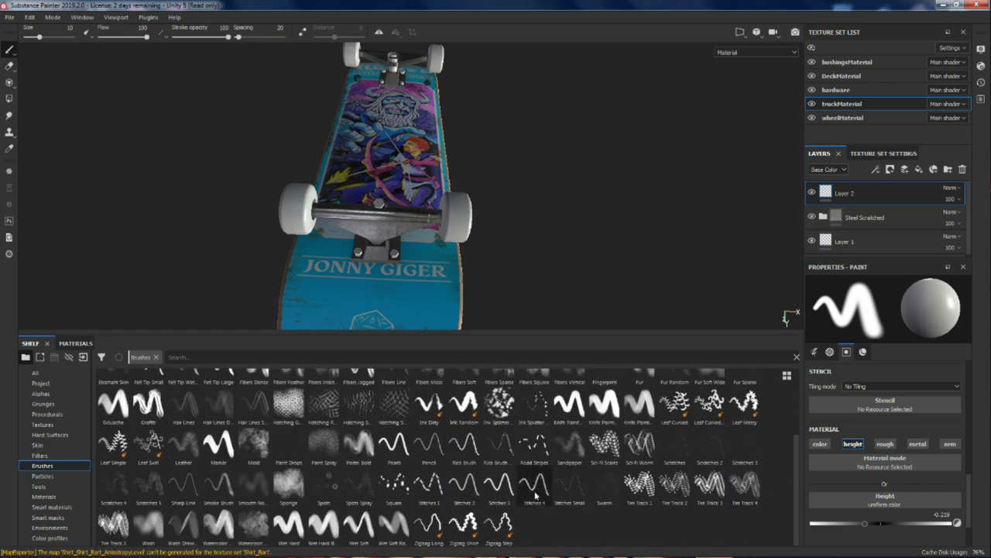
left_click(114, 496)
scroll(360, 234, "up", 10)
left_click_drag(360, 234, 348, 224, "alt")
right_click_drag(341, 203, 329, 200, "ctrl")
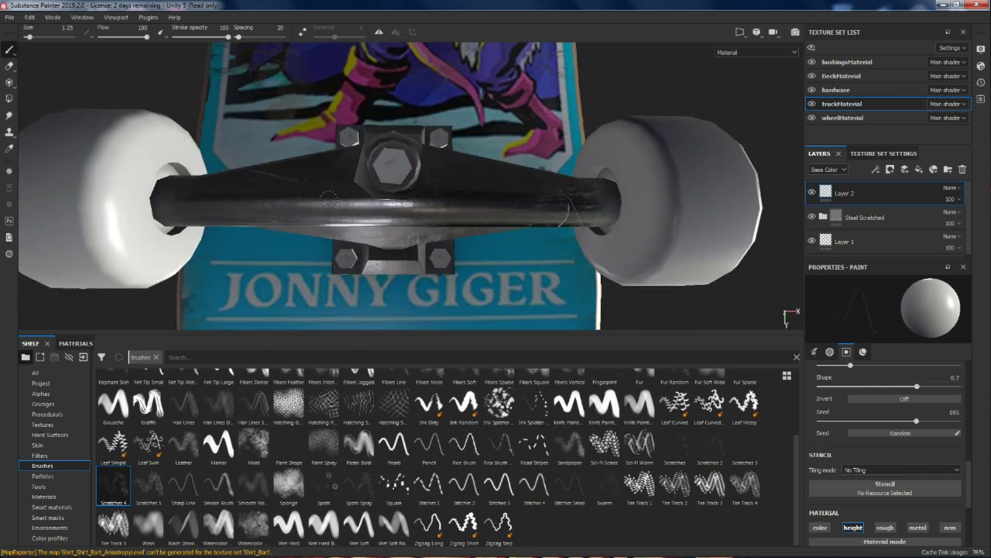
Step: Paint fine and broad scratch strokes across the rear truck's axle and hanger
left_click_drag(185, 201, 596, 203)
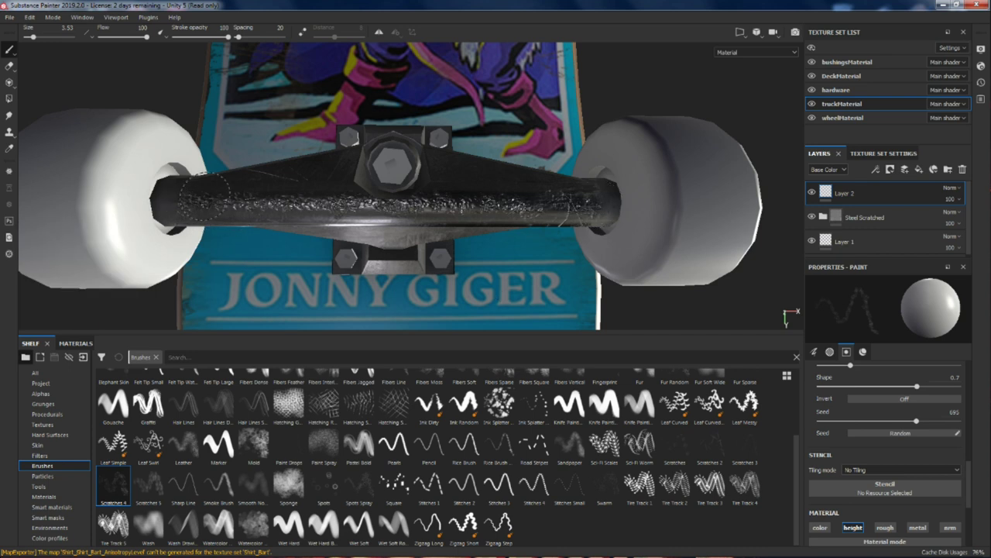
left_click_drag(203, 196, 225, 232)
right_click_drag(220, 202, 236, 201, "ctrl")
mouse_move(237, 200)
left_mouse_down()
mouse_move(589, 203)
mouse_move(483, 161)
mouse_move(457, 186)
mouse_move(511, 198)
mouse_move(522, 127)
mouse_move(439, 132)
mouse_move(465, 147)
mouse_move(481, 170)
mouse_move(472, 174)
left_mouse_up()
left_click_drag(396, 232, 407, 240)
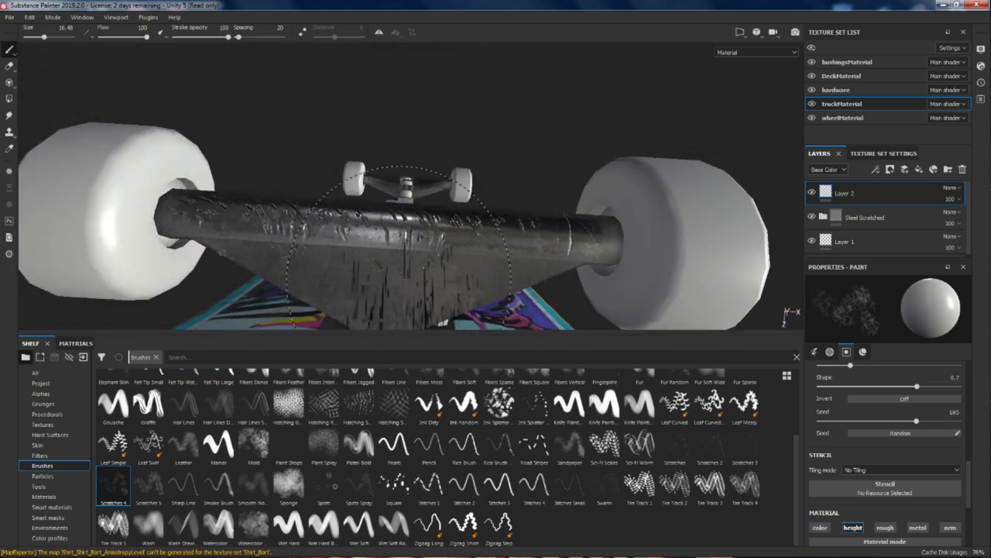
mouse_move(641, 233)
left_mouse_down("alt")
mouse_move(519, 227)
mouse_move(496, 186)
left_mouse_up("alt")
left_click(10, 66)
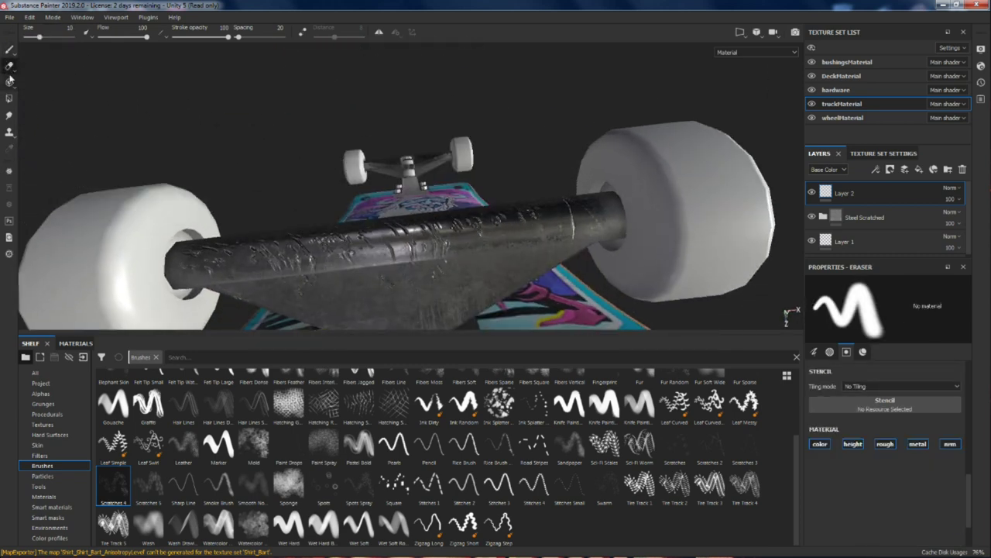
Step: Set the eraser to height only and erase scratches along the axle's top edge
left_click(825, 446)
left_click(884, 444)
left_click(918, 444)
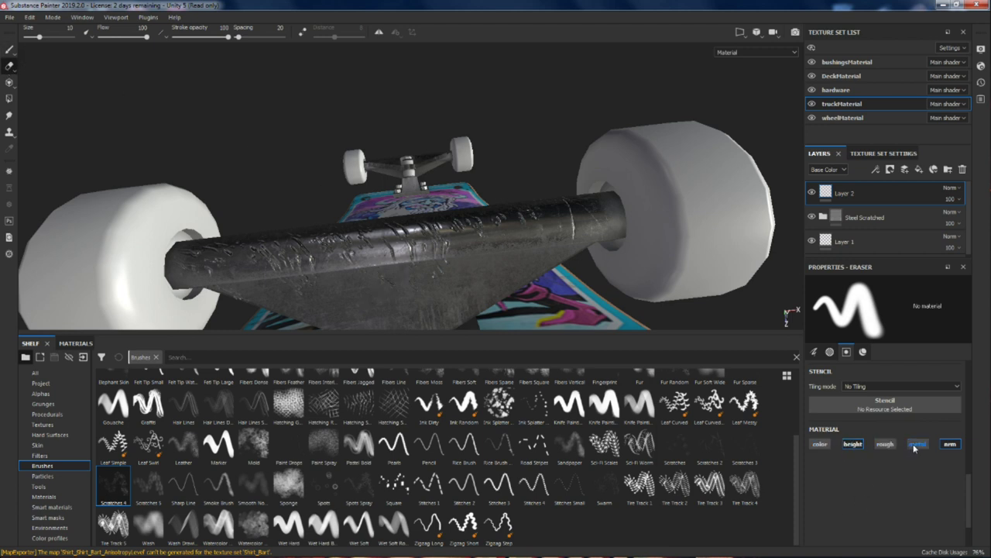
left_click(950, 444)
mouse_move(461, 249)
right_mouse_down("ctrl")
mouse_move(418, 249)
mouse_move(469, 255)
right_mouse_up("ctrl")
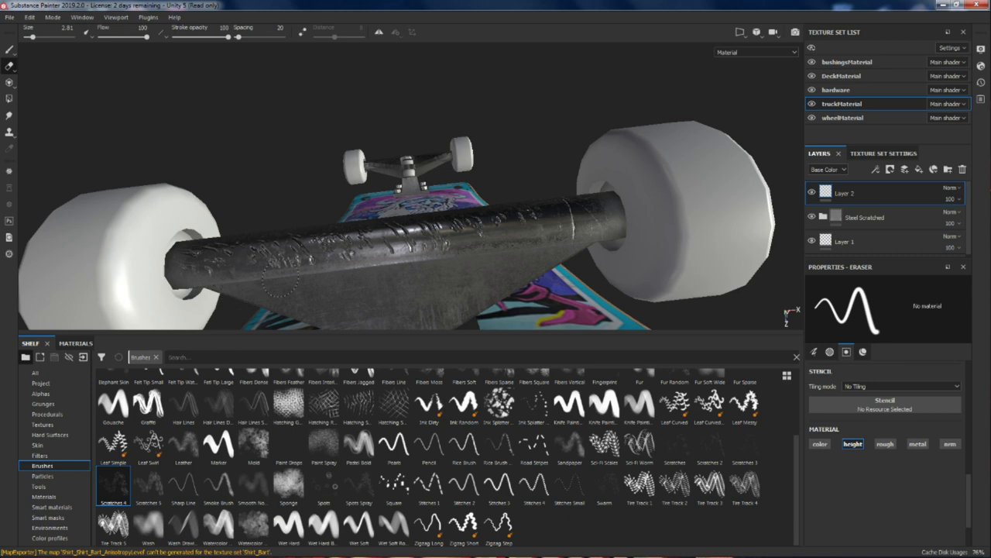
mouse_move(262, 263)
left_mouse_down()
mouse_move(473, 229)
mouse_move(574, 226)
mouse_move(571, 359)
mouse_move(651, 272)
mouse_move(626, 270)
mouse_move(597, 354)
left_mouse_up()
Step: Show the smart materials on the shelf and select the wheelMaterial texture set
scroll(628, 268, "down", 2)
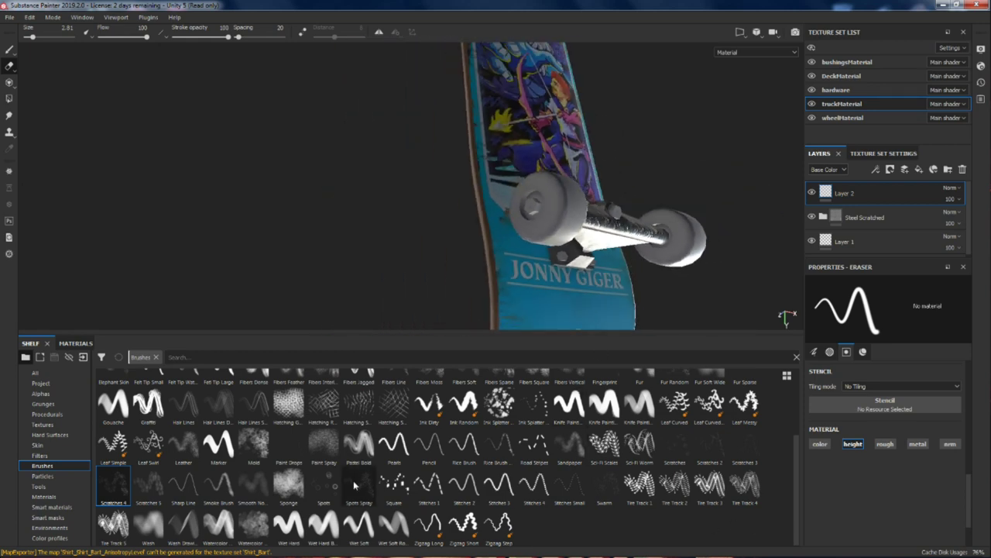
left_click(57, 508)
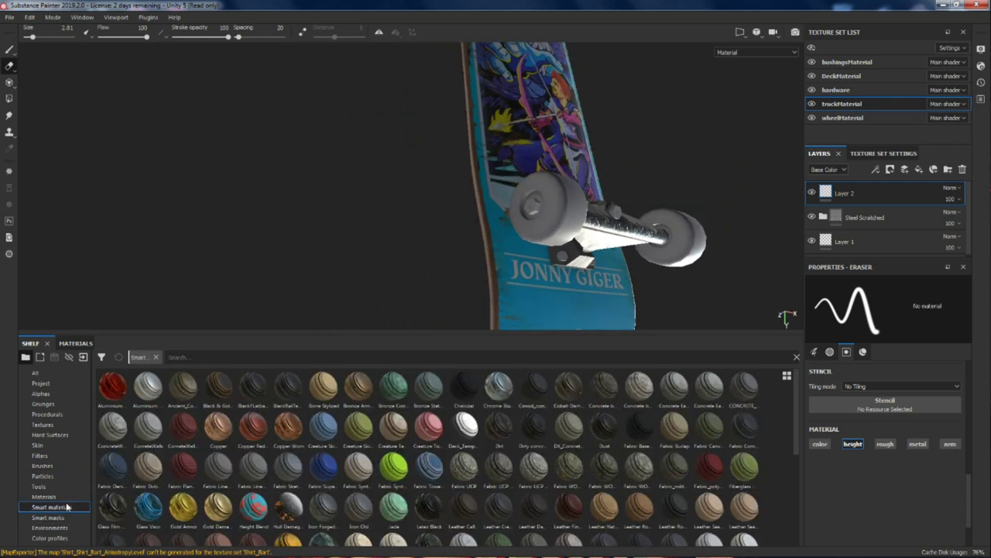
left_click(846, 119)
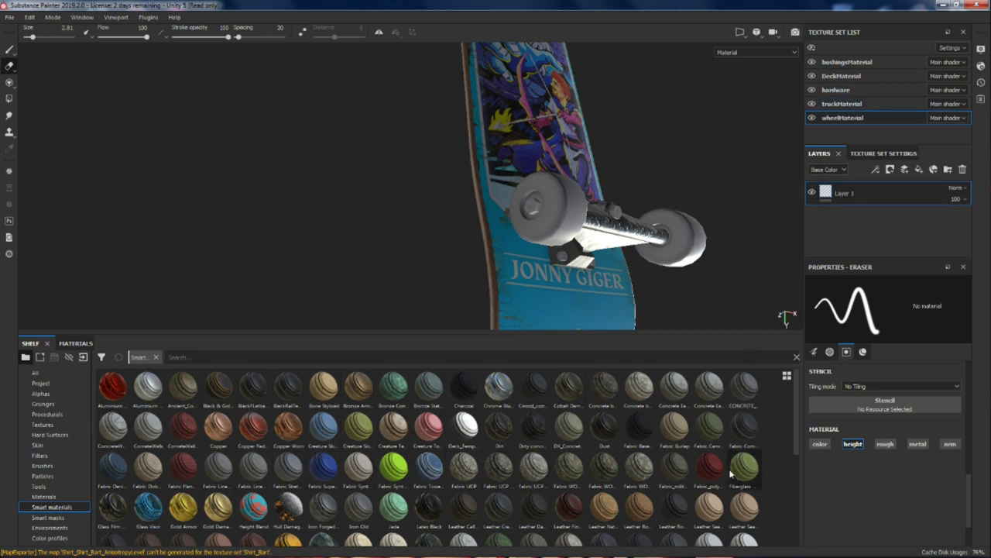
Step: Drop the Plastic Rubber smart material onto the wheels
scroll(618, 469, "down", 3)
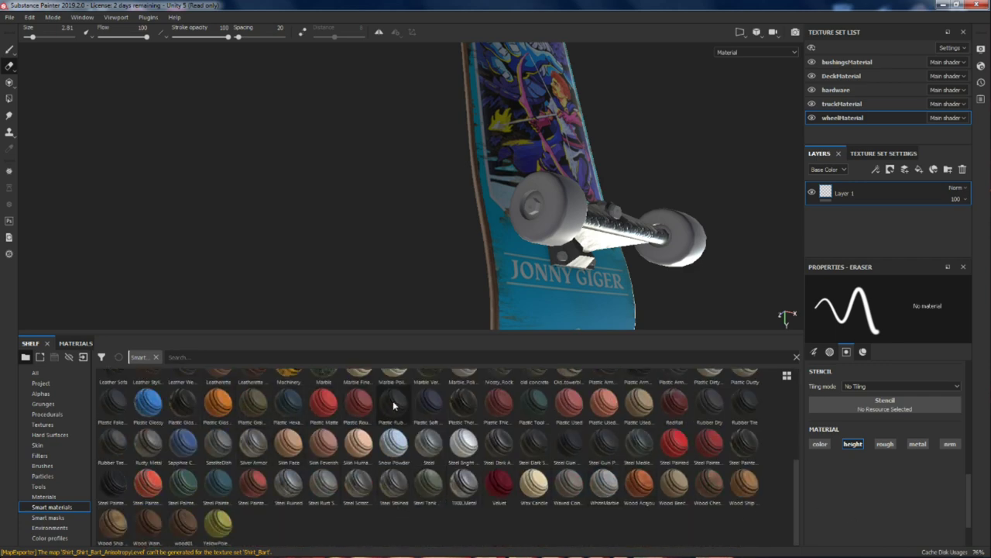
mouse_move(390, 406)
left_click_drag(390, 406, 552, 209)
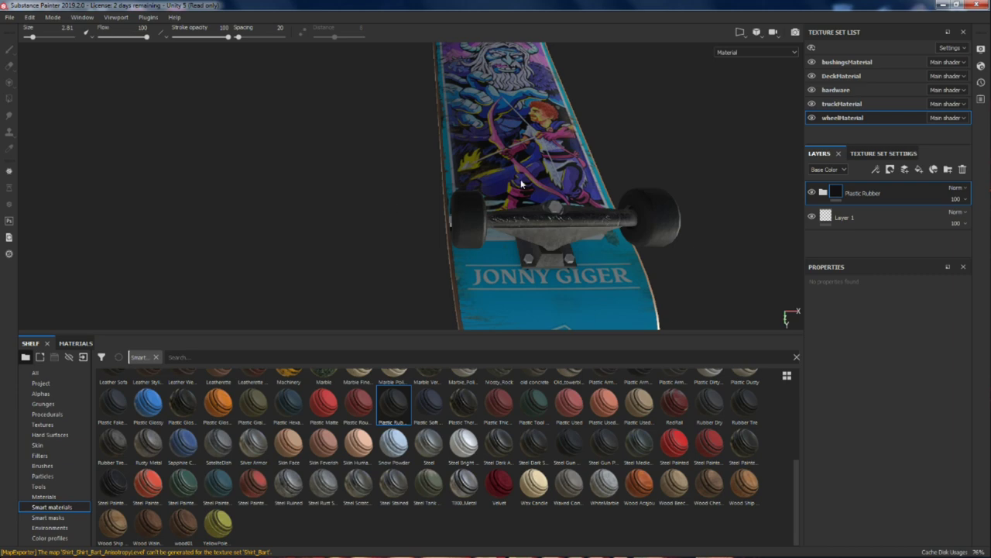
Step: Apply the Plastic Rubber smart material to the bushing as well
scroll(519, 186, "up", 3)
left_click_drag(433, 222, 596, 244, "alt")
middle_click_drag(597, 245, 523, 241, "alt")
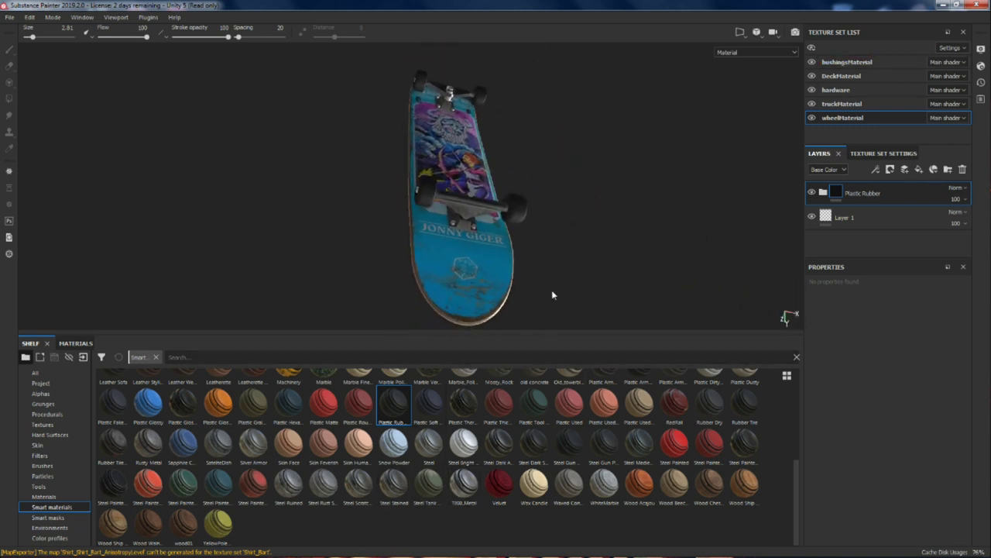
right_click_drag(473, 92, 459, 316, "alt")
left_click_drag(389, 417, 495, 287)
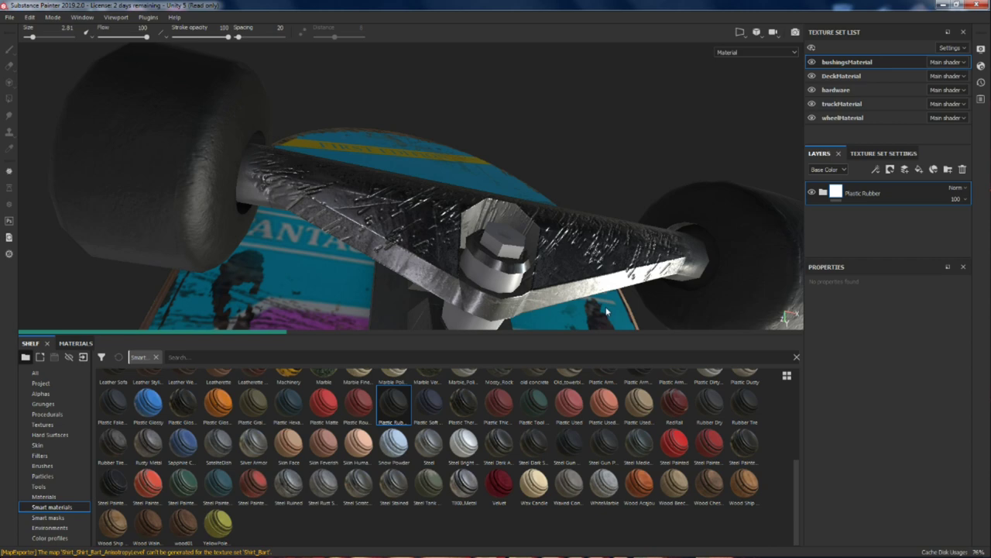
Step: Set the bushings' Plastic Rubber Color fill layer base colour to vivid red
left_click_drag(488, 245, 563, 201, "alt")
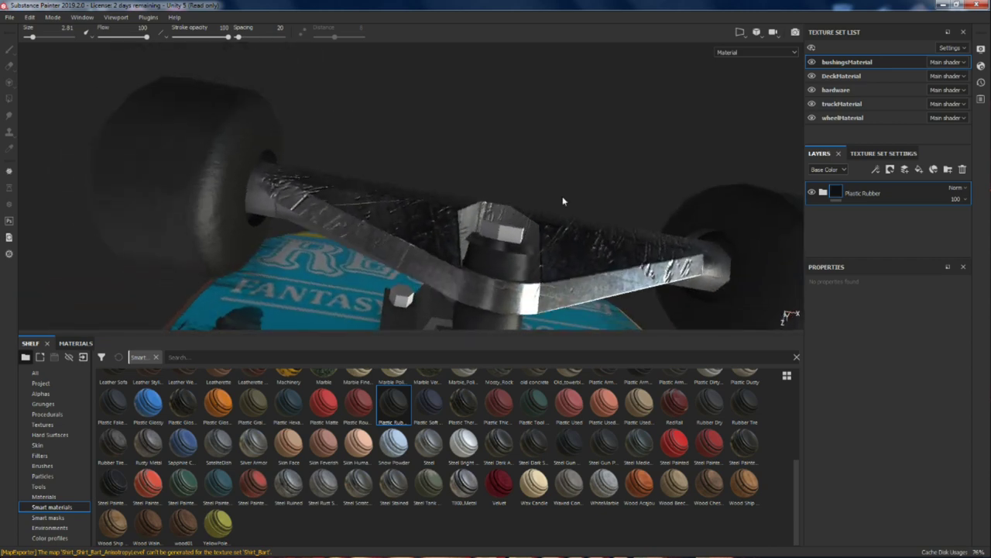
left_click(823, 191)
scroll(836, 225, "down", 1)
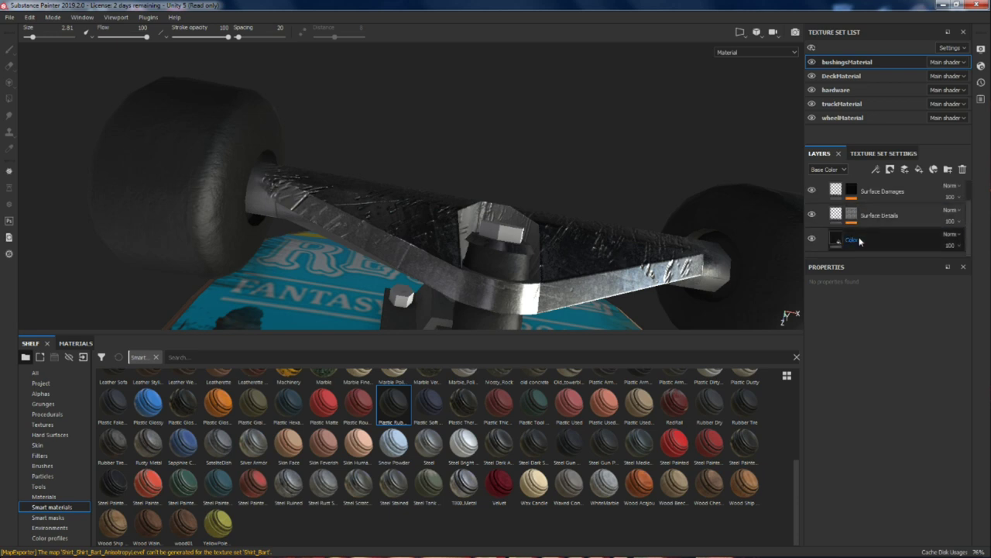
left_click(839, 237)
scroll(875, 450, "down", 1)
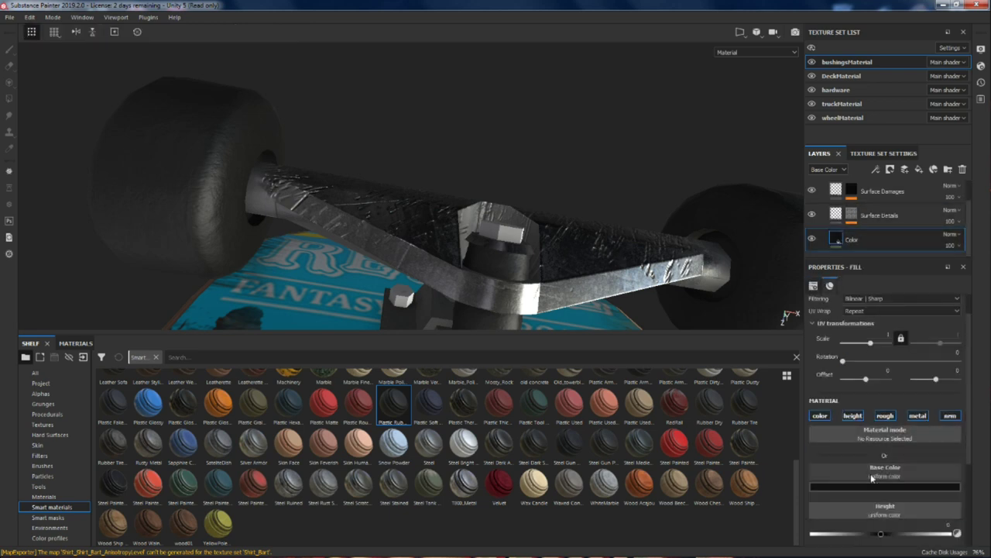
left_click(881, 488)
left_click(910, 425)
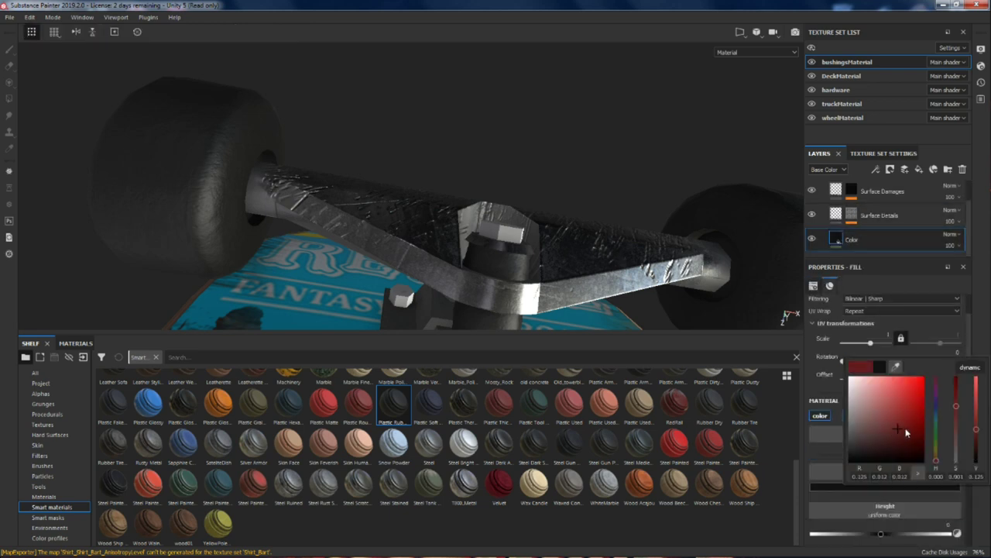
left_click(925, 390)
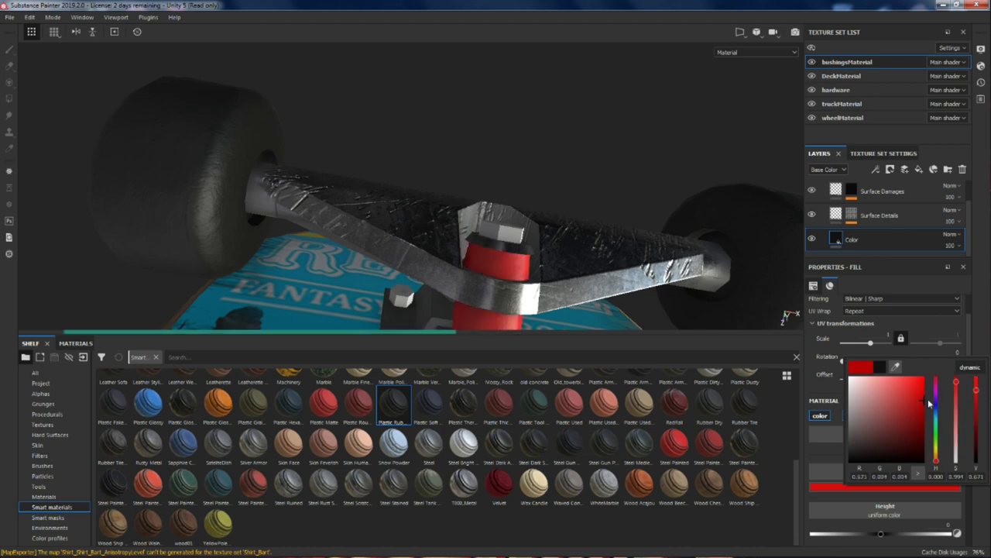
left_click_drag(764, 288, 564, 188, "alt")
scroll(636, 241, "down", 5)
Step: Give the wheelMaterial Color fill layer a lime-yellow base colour and check the wheels
left_click(843, 118)
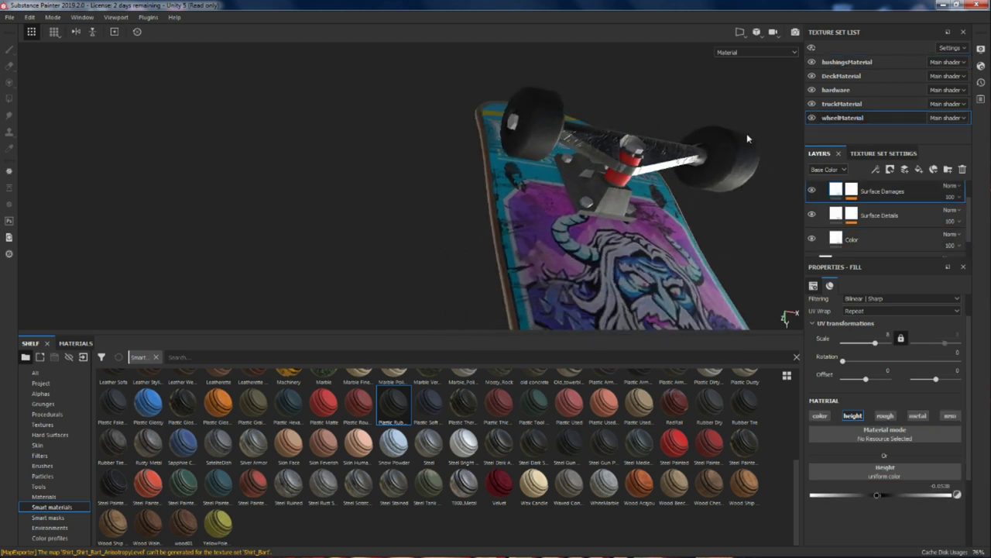
scroll(837, 242, "down", 1)
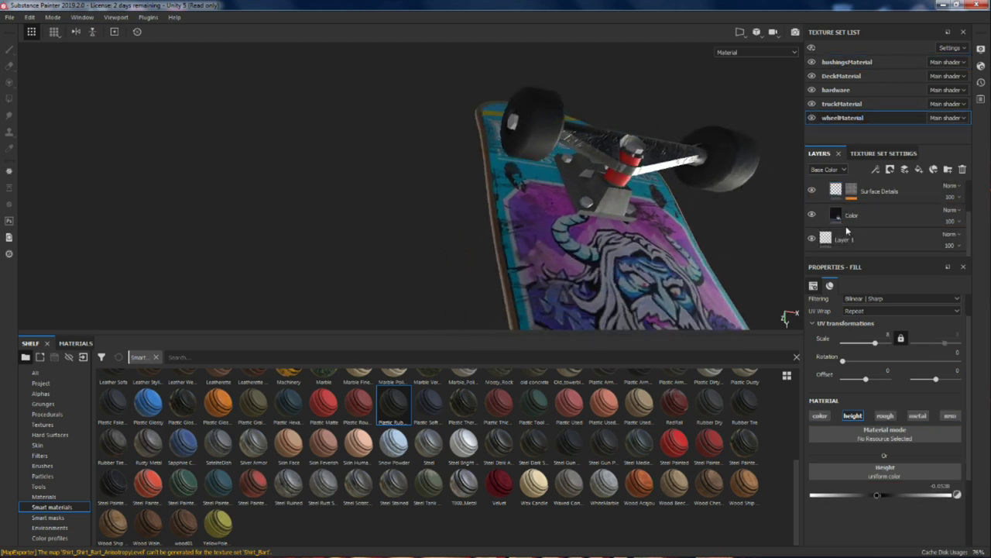
left_click(844, 216)
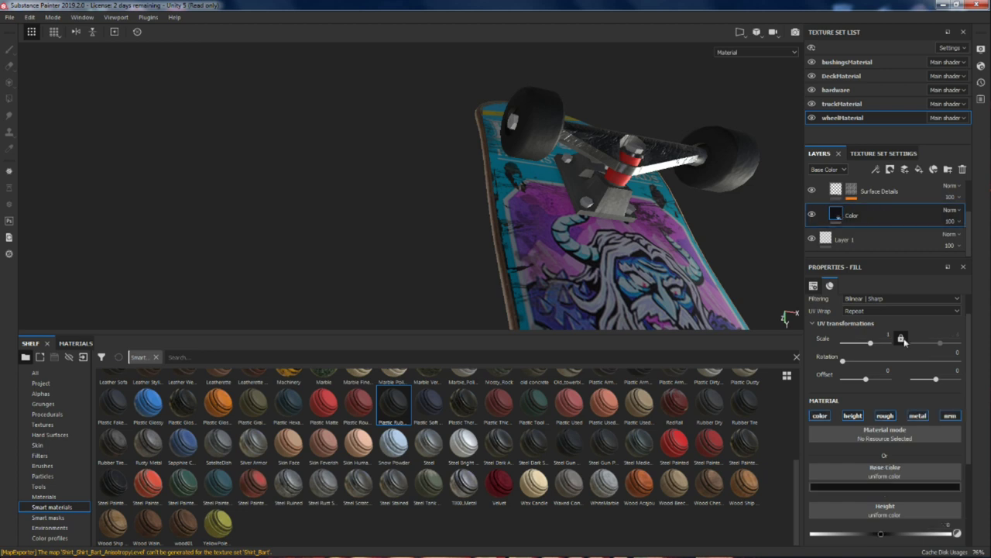
left_click(891, 486)
left_click_drag(927, 439, 896, 379)
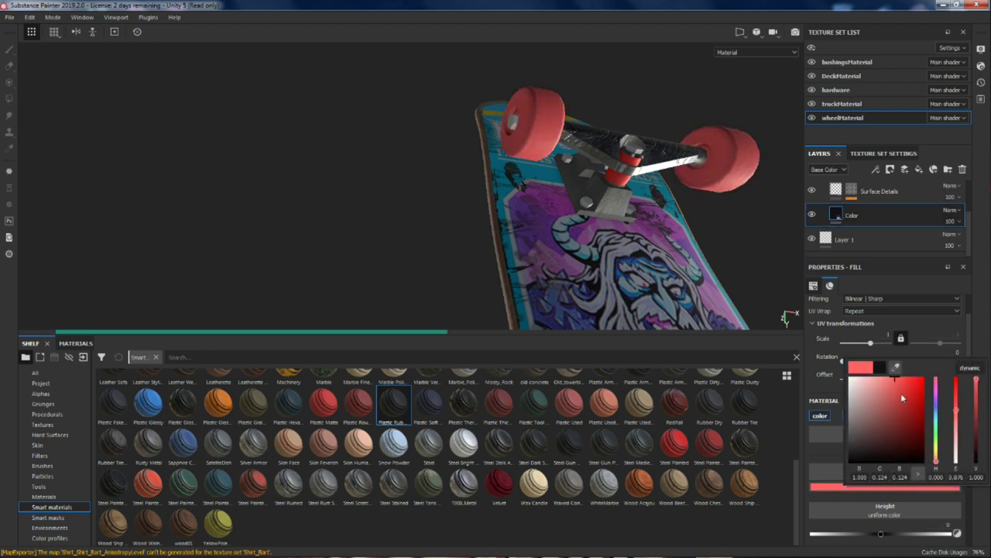
left_click(935, 449)
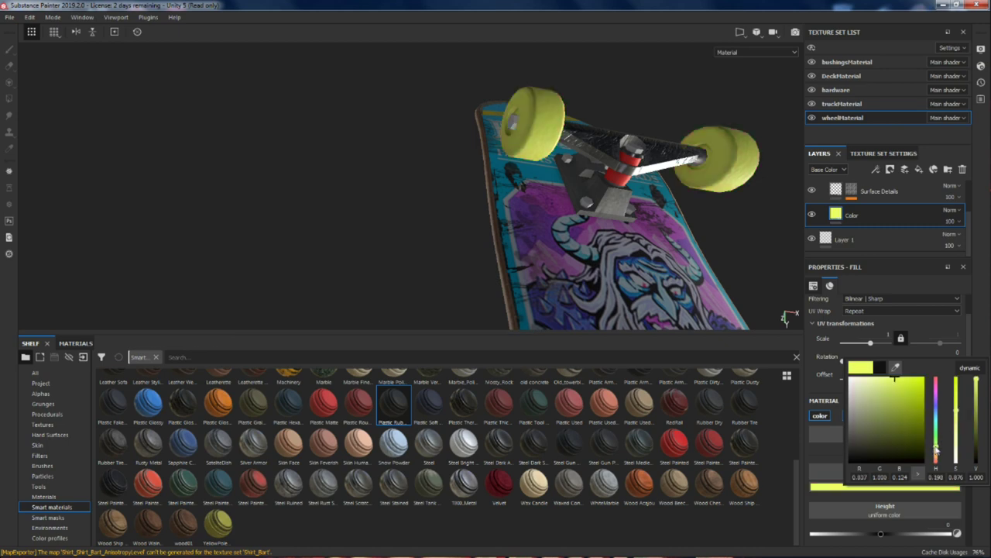
left_click_drag(589, 172, 731, 280, "alt")
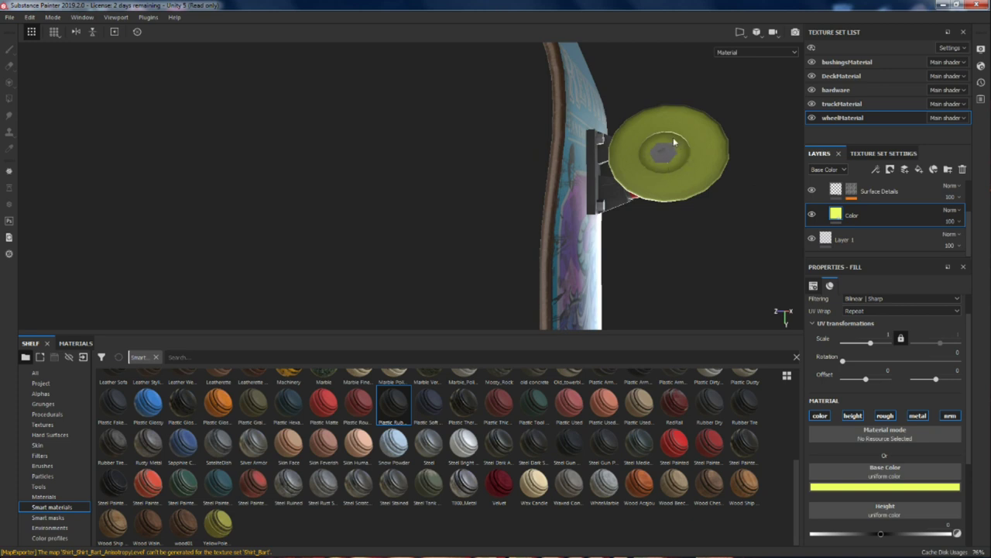
left_click_drag(677, 177, 638, 231, "alt")
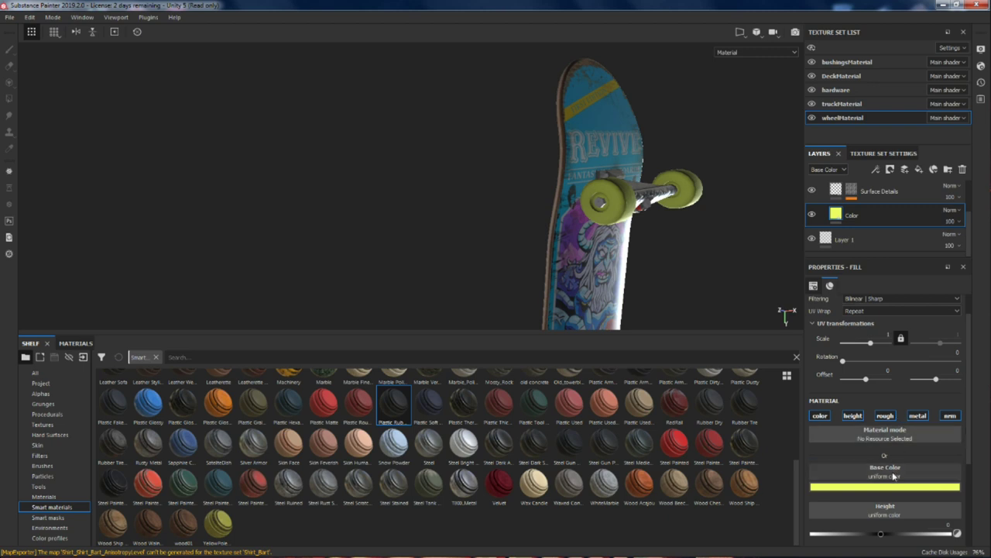
scroll(897, 483, "down", 2)
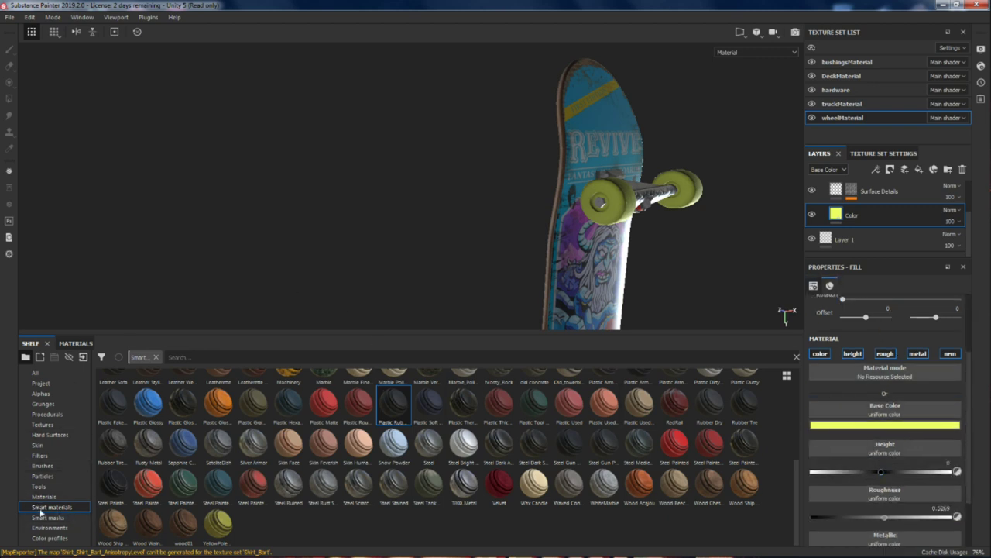
Step: Use the Army_Of_Lowlife_Kheldon texture as the wheels' Color layer base colour
left_click(48, 435)
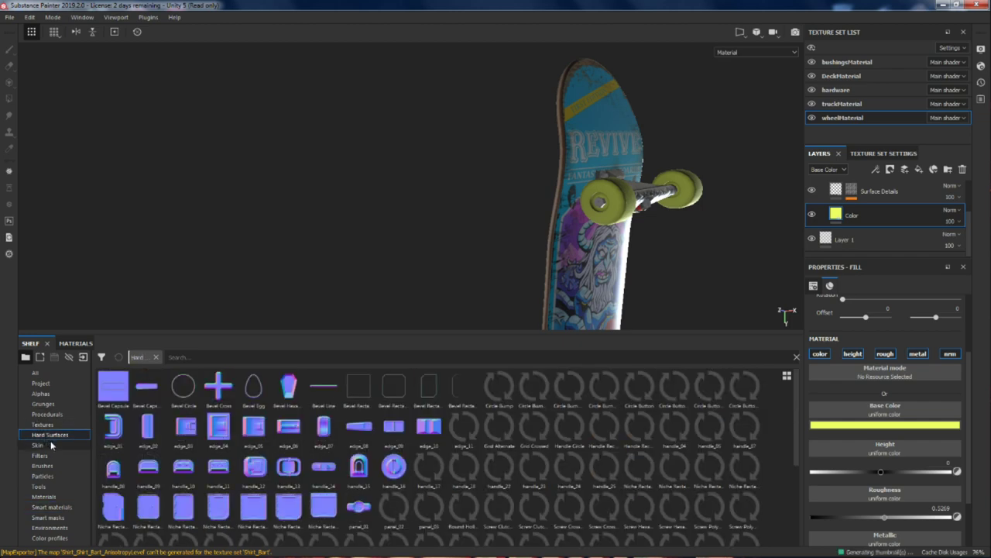
left_click(45, 424)
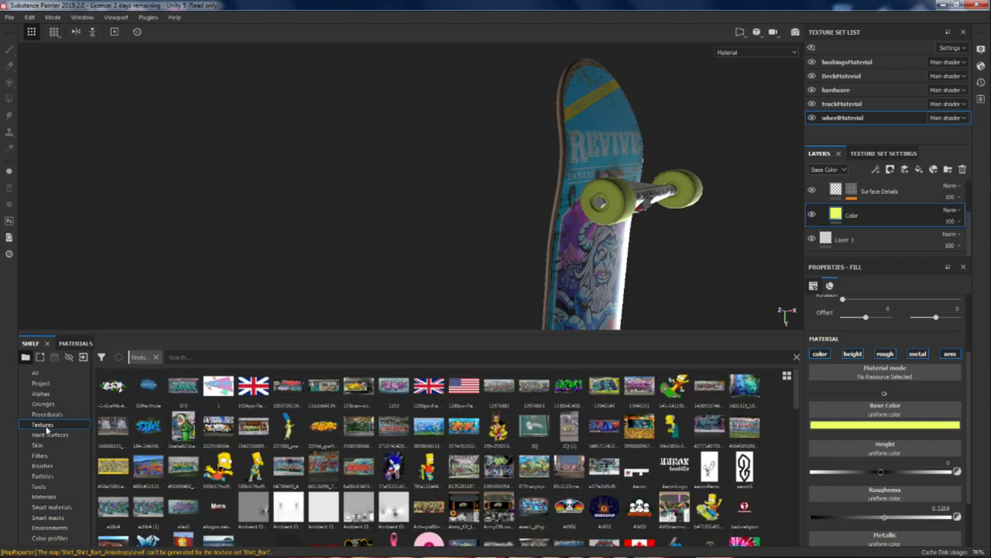
left_click_drag(465, 511, 889, 419)
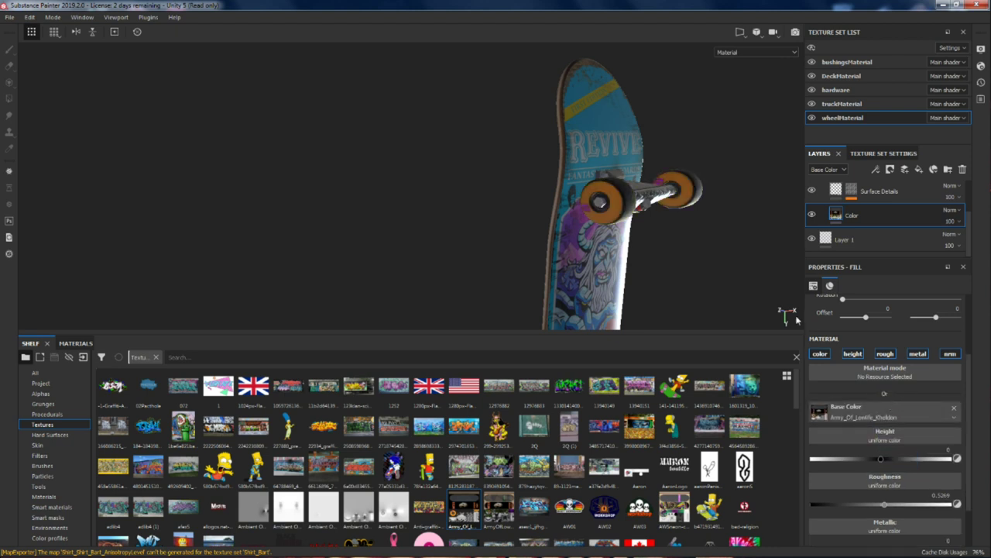
left_click_drag(689, 253, 379, 256, "alt")
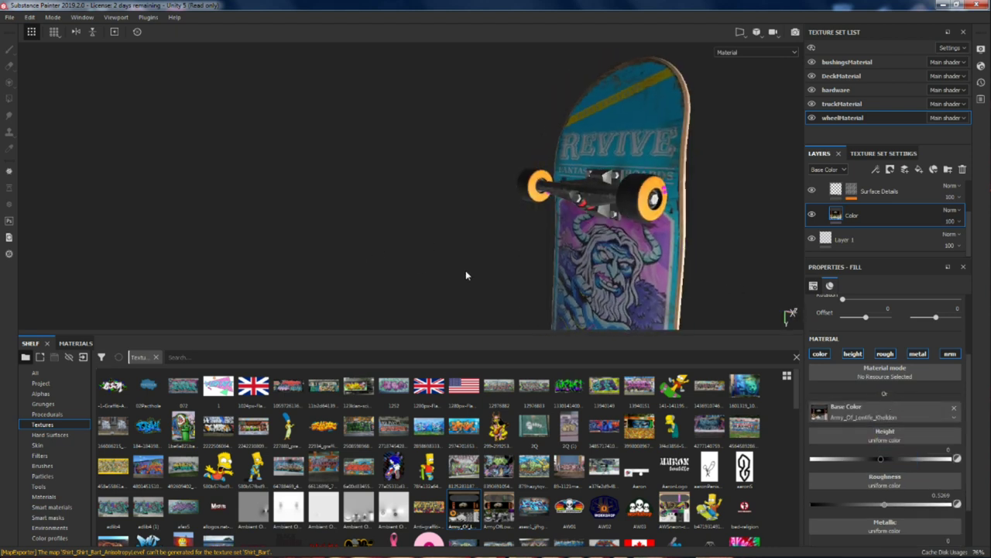
scroll(546, 263, "up", 3)
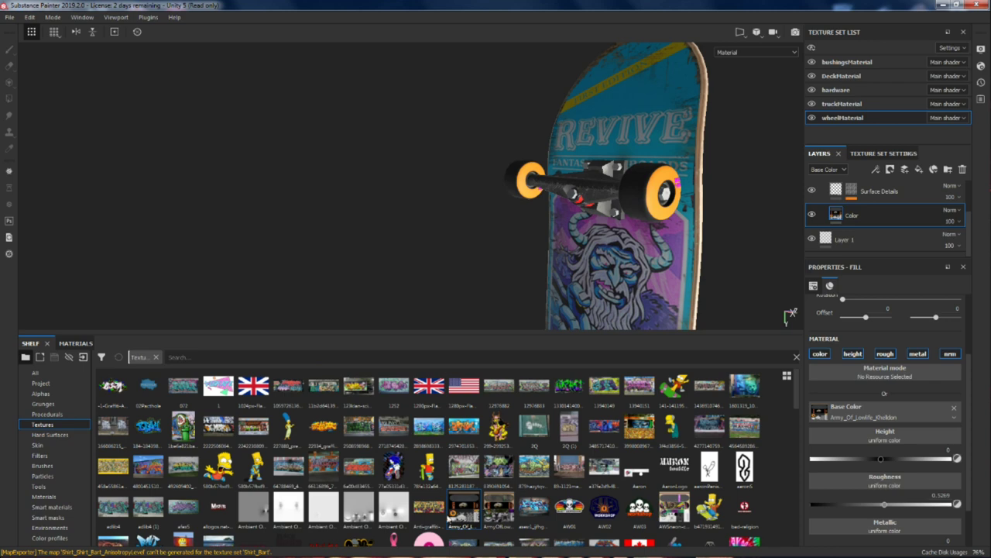
left_click_drag(585, 293, 558, 333, "alt")
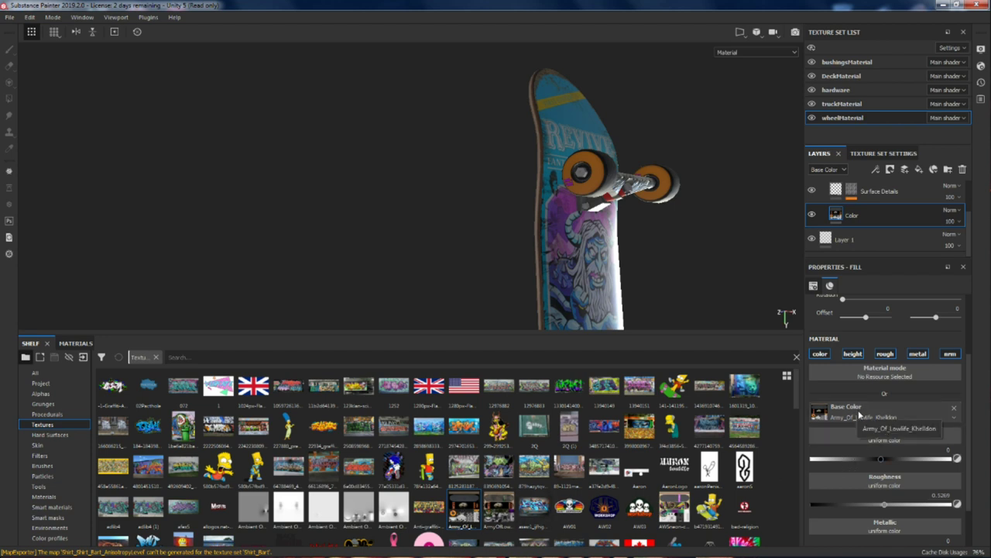
mouse_move(456, 508)
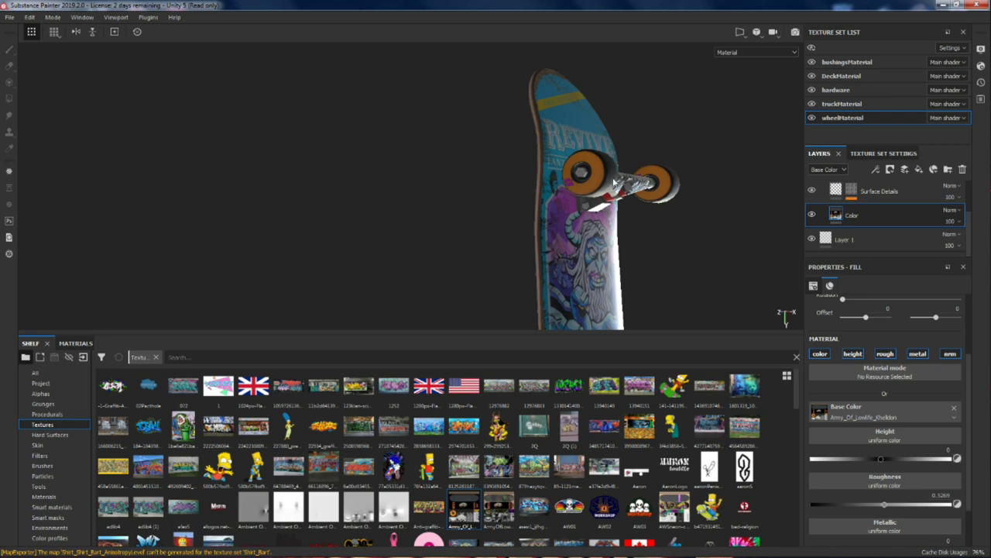
left_click_drag(673, 264, 616, 256, "alt")
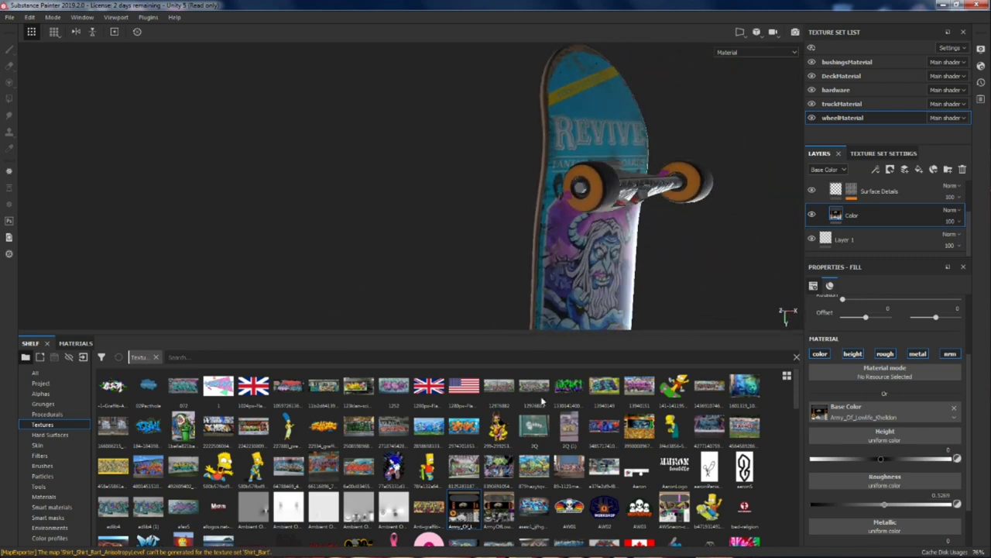
right_click_drag(595, 221, 570, 237, "alt")
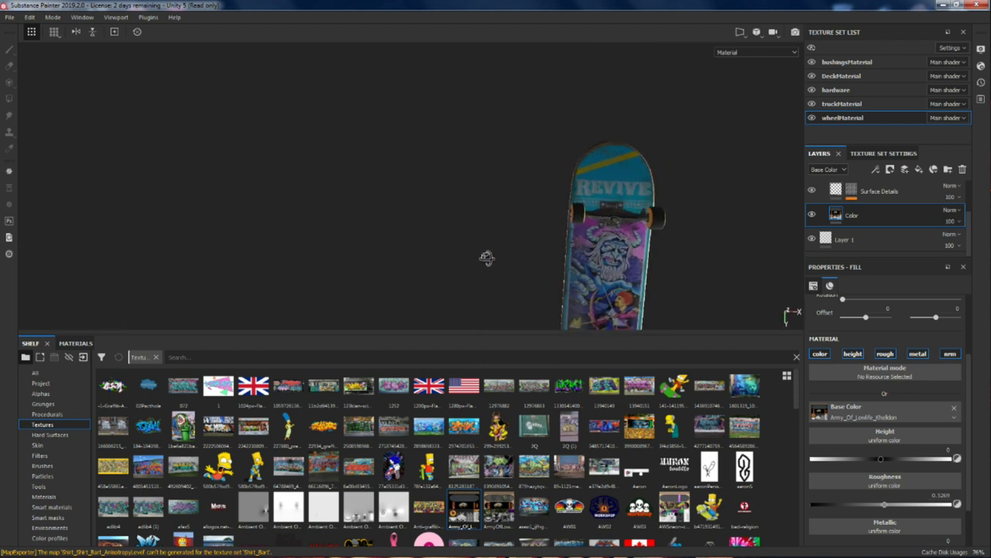
key("f")
left_click_drag(427, 150, 571, 154, "alt")
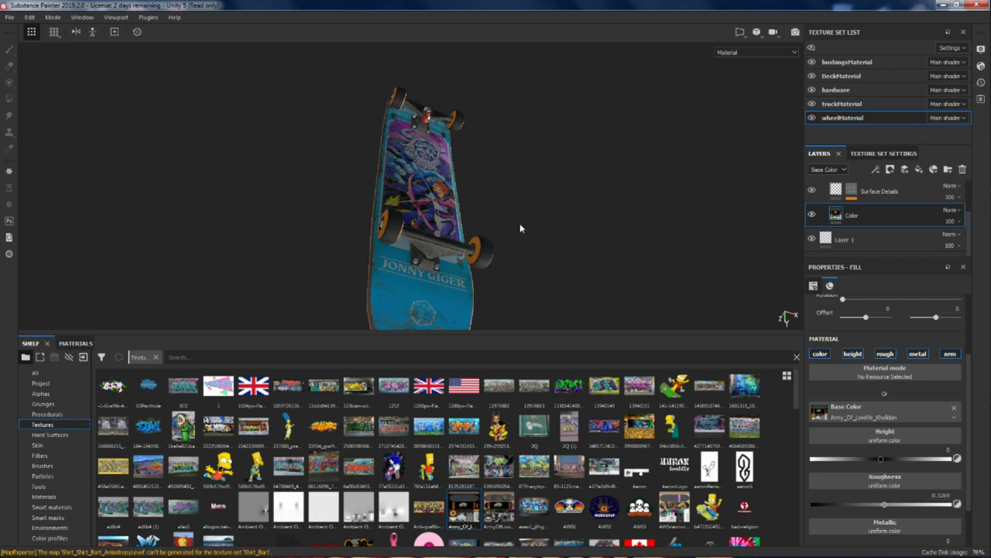
left_click_drag(453, 203, 404, 171, "alt")
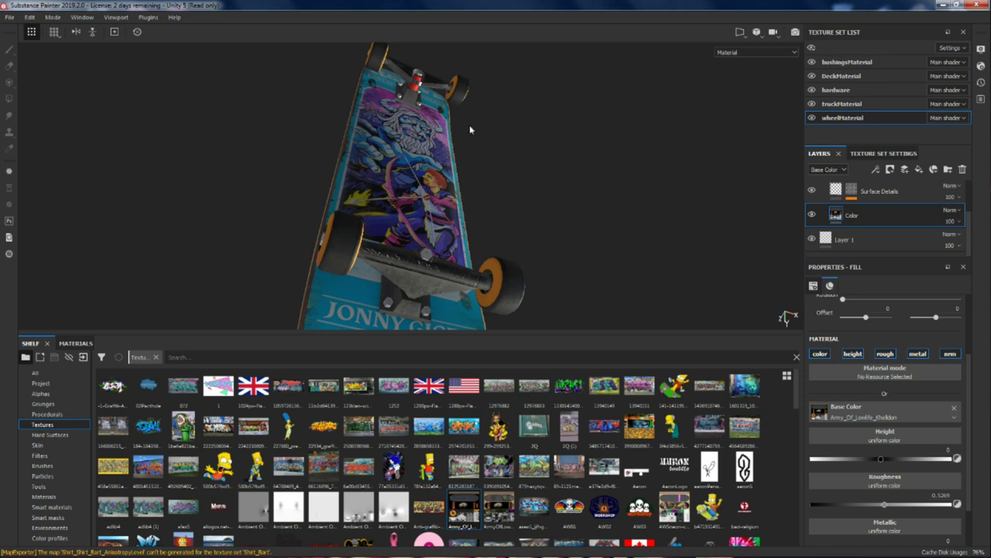
left_click_drag(322, 151, 395, 143, "alt")
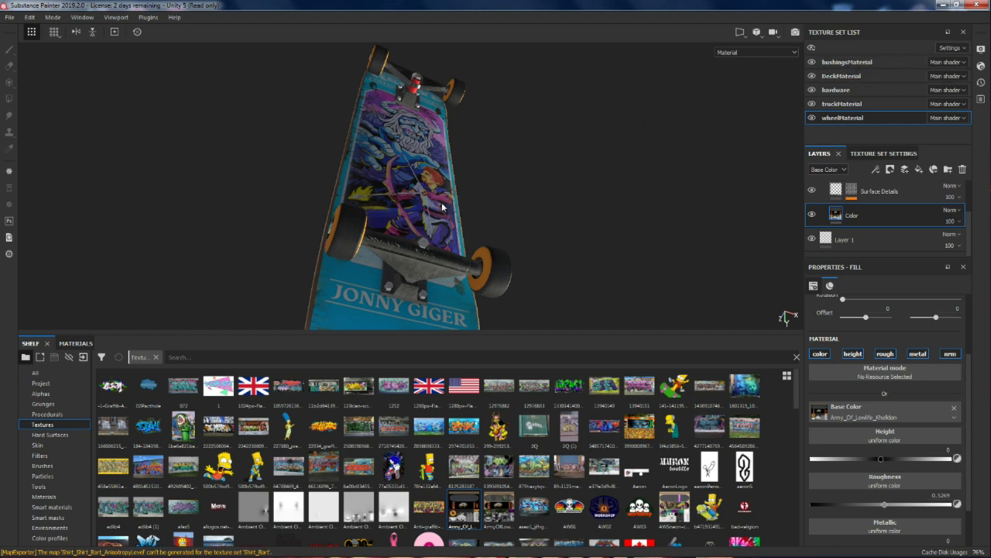
scroll(443, 207, "down", 2)
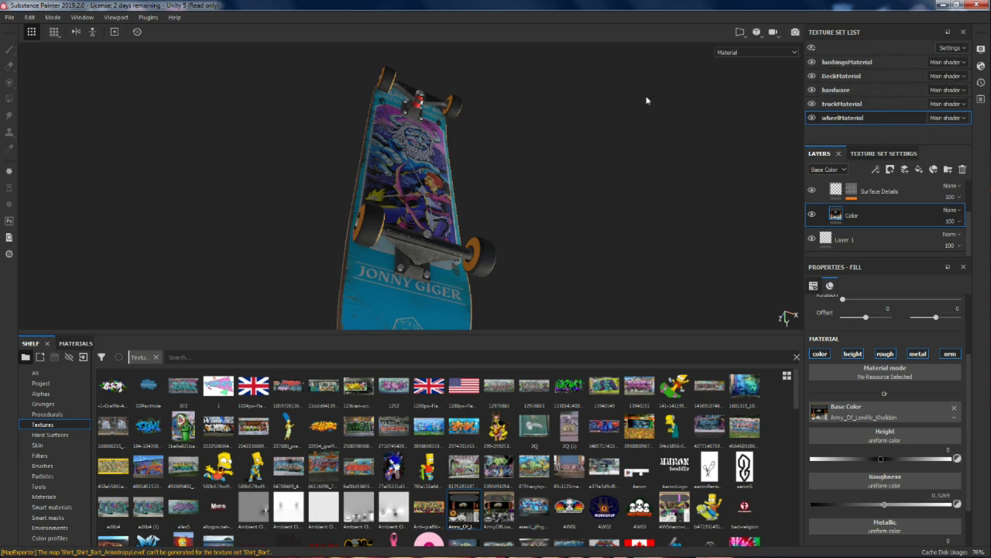
left_click_drag(458, 137, 415, 177, "alt")
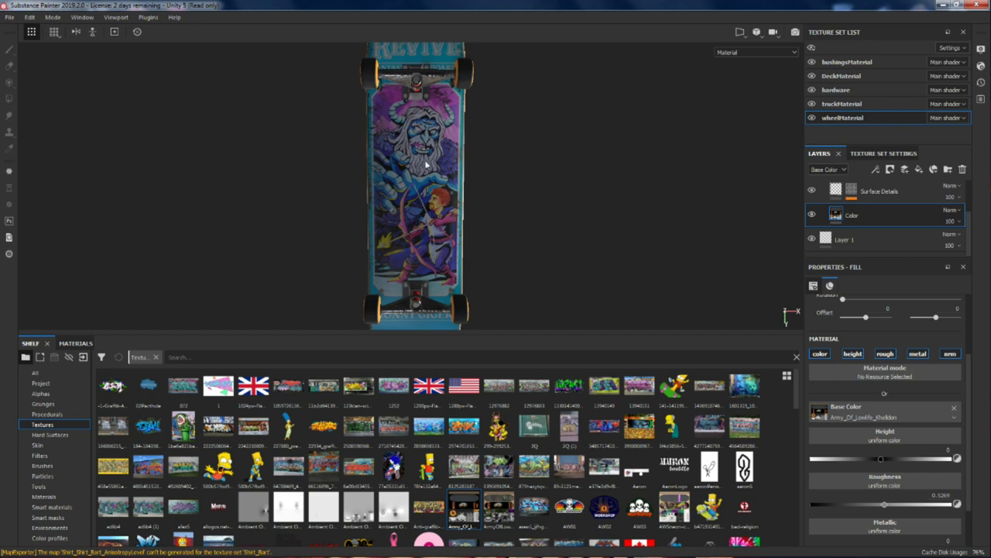
scroll(426, 164, "down", 2)
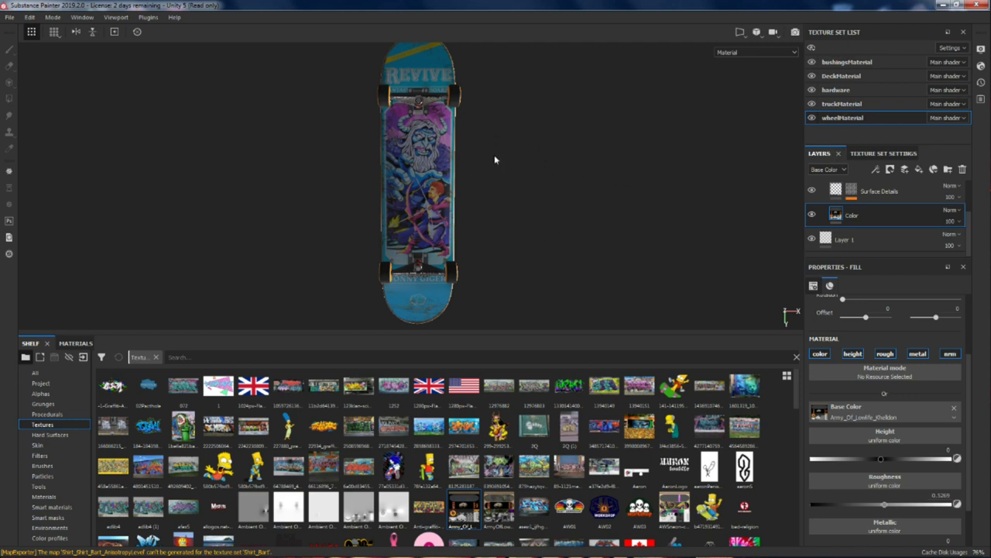
Step: Open the wheel, truck, deck and bushings texture set names for editing, leaving them unchanged
double_click(847, 120)
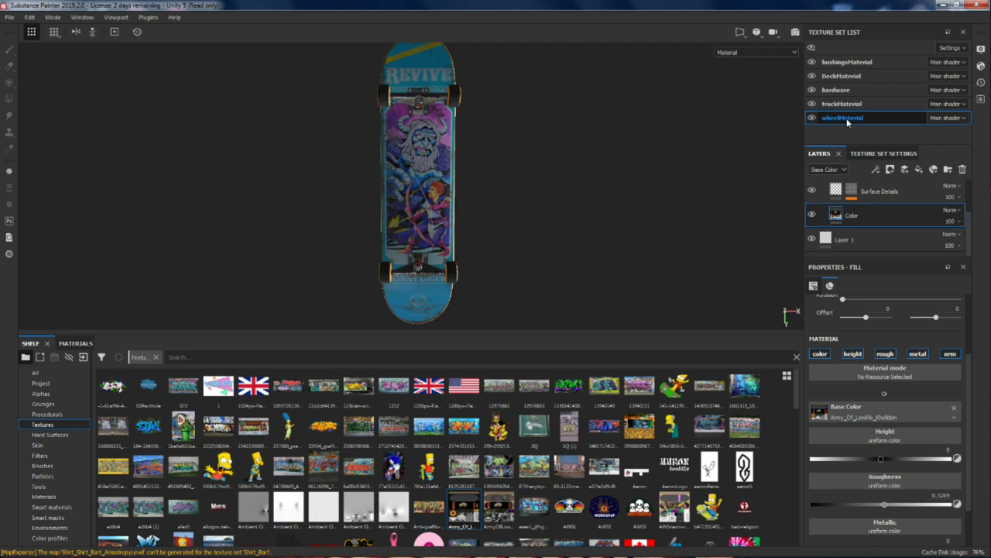
double_click(844, 105)
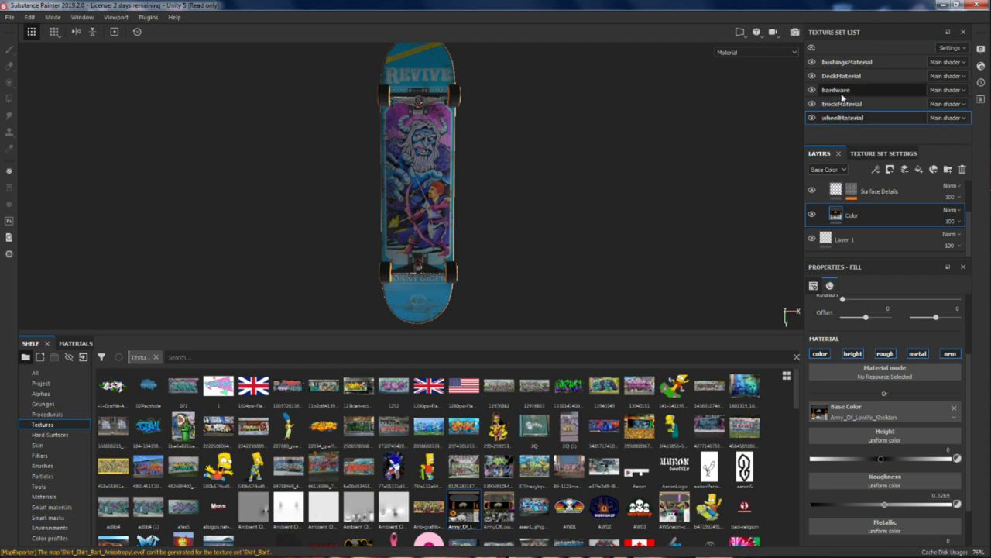
double_click(842, 76)
double_click(847, 62)
double_click(842, 76)
double_click(846, 104)
left_click(702, 138)
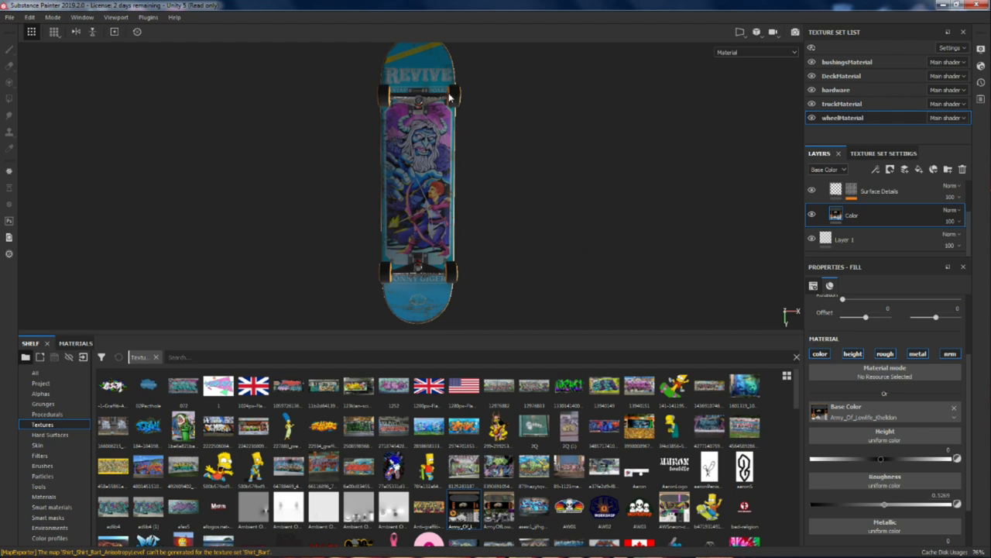
Step: Zoom and tilt the skateboard for a final inspection, then minimize Substance Painter
scroll(458, 159, "up", 3)
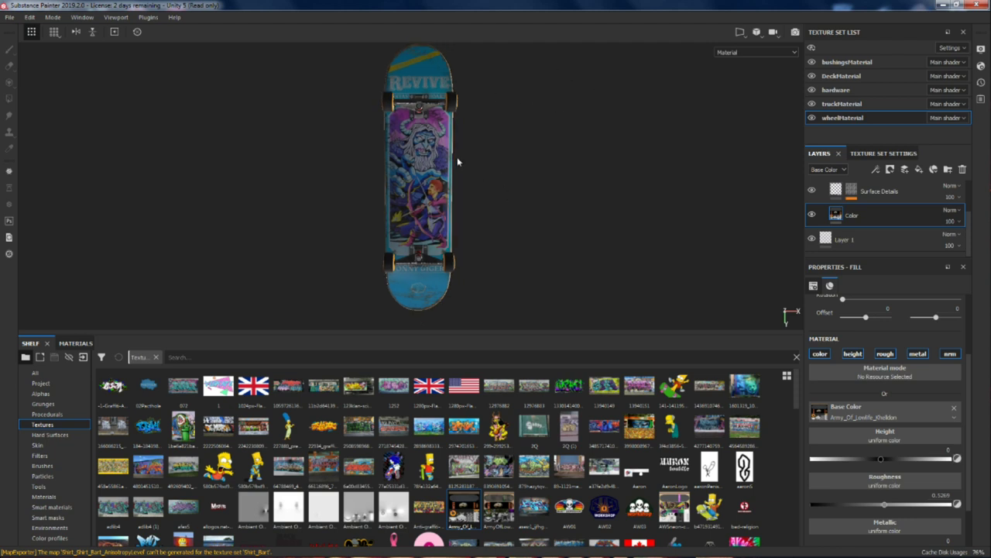
left_click_drag(458, 161, 485, 166, "alt")
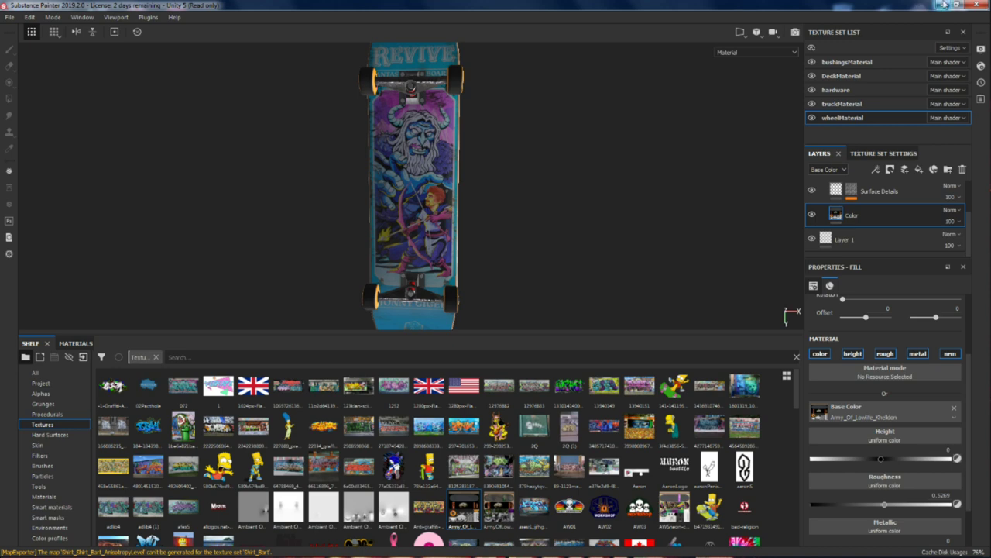
left_click(943, 5)
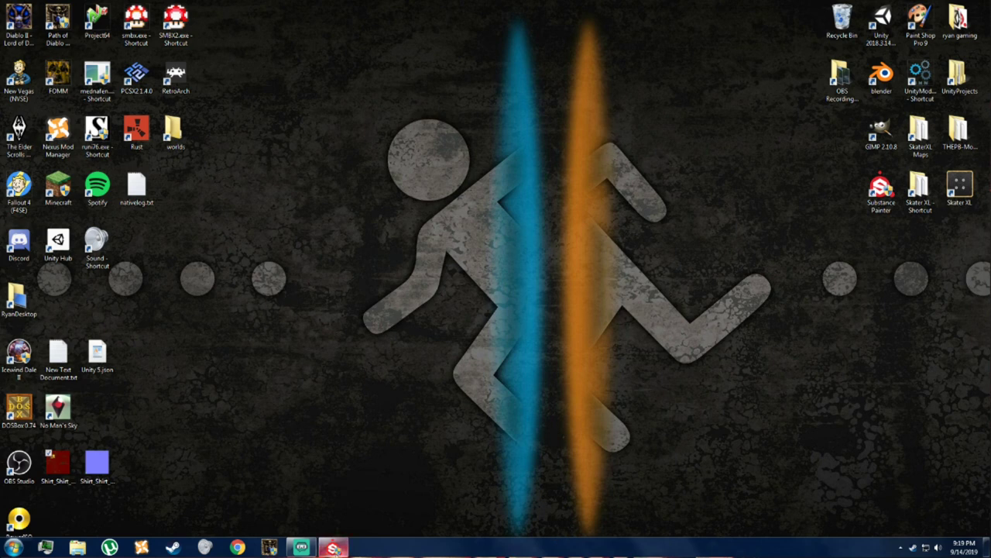
mouse_move(302, 546)
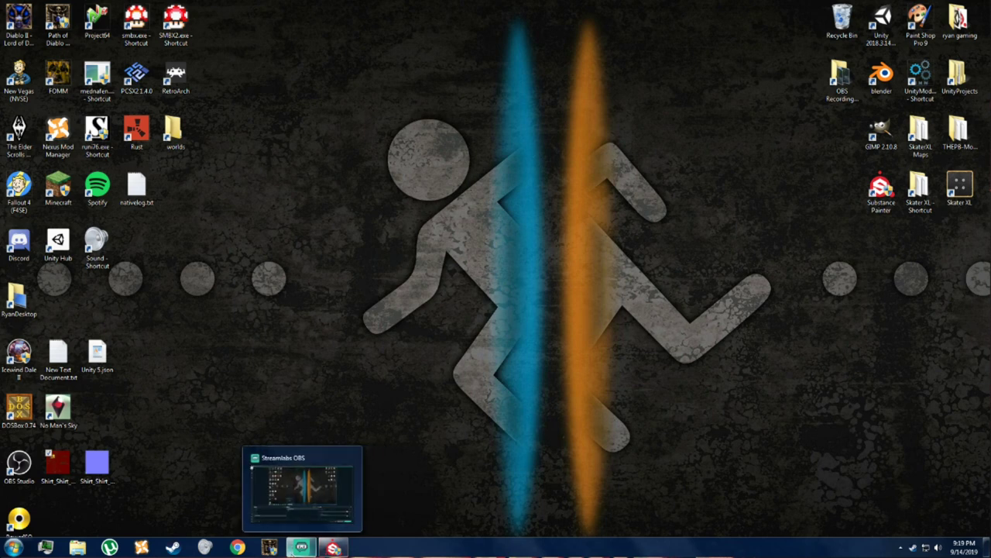